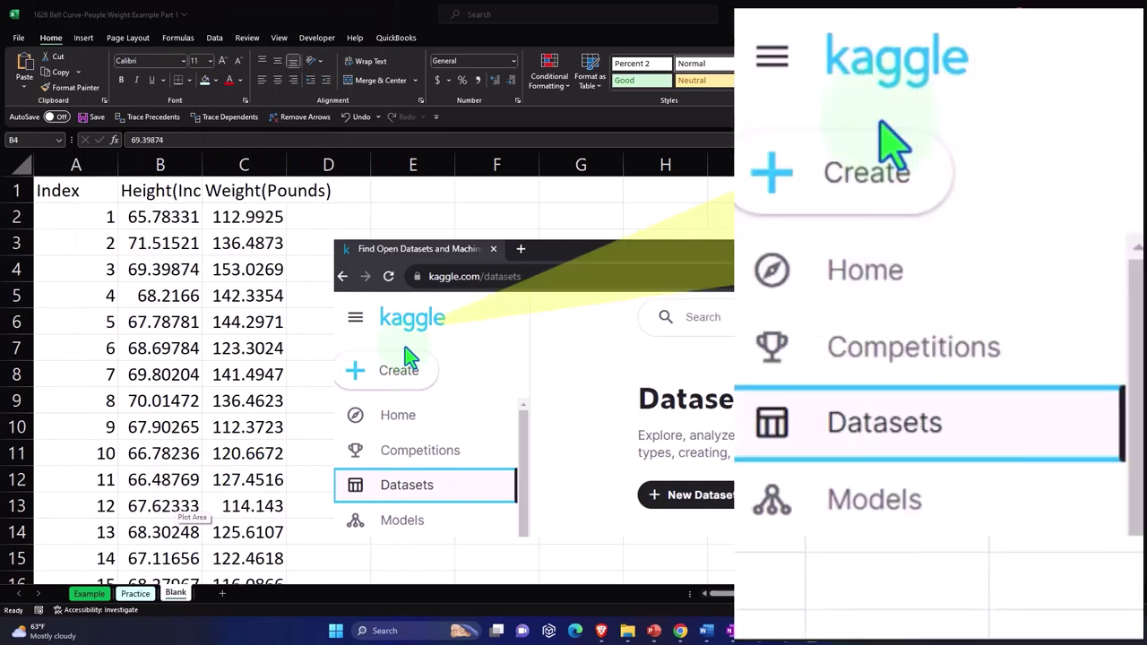
# Look over the data import options, and examine the height and weight data on the Example sheet.
pyautogui.click(219, 37)
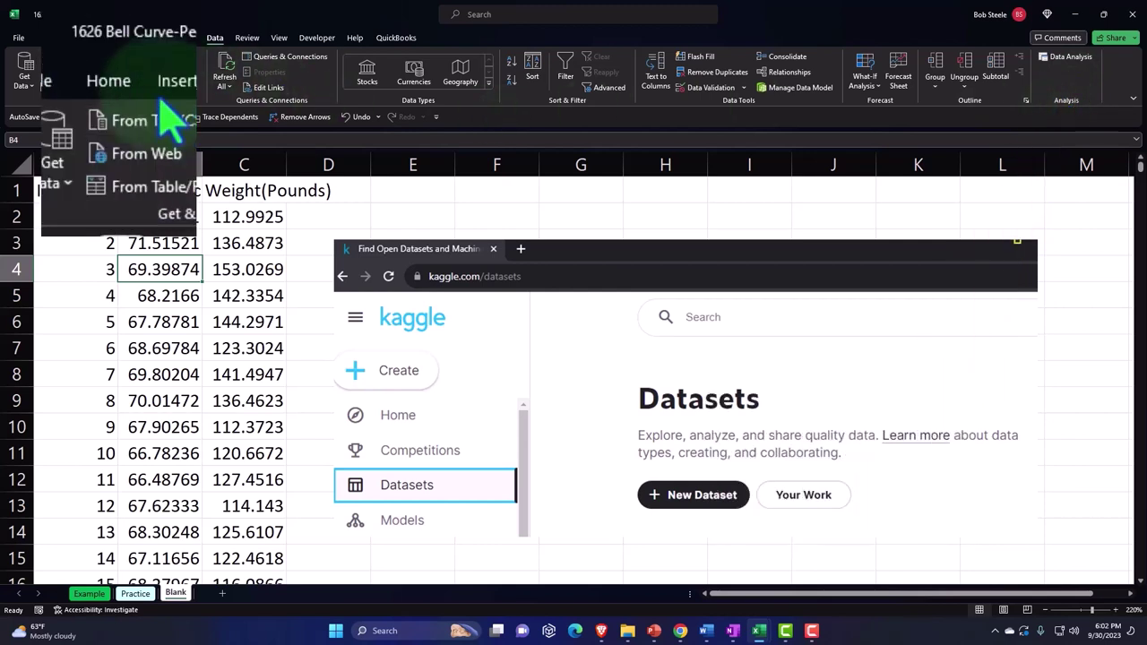
pyautogui.click(51, 41)
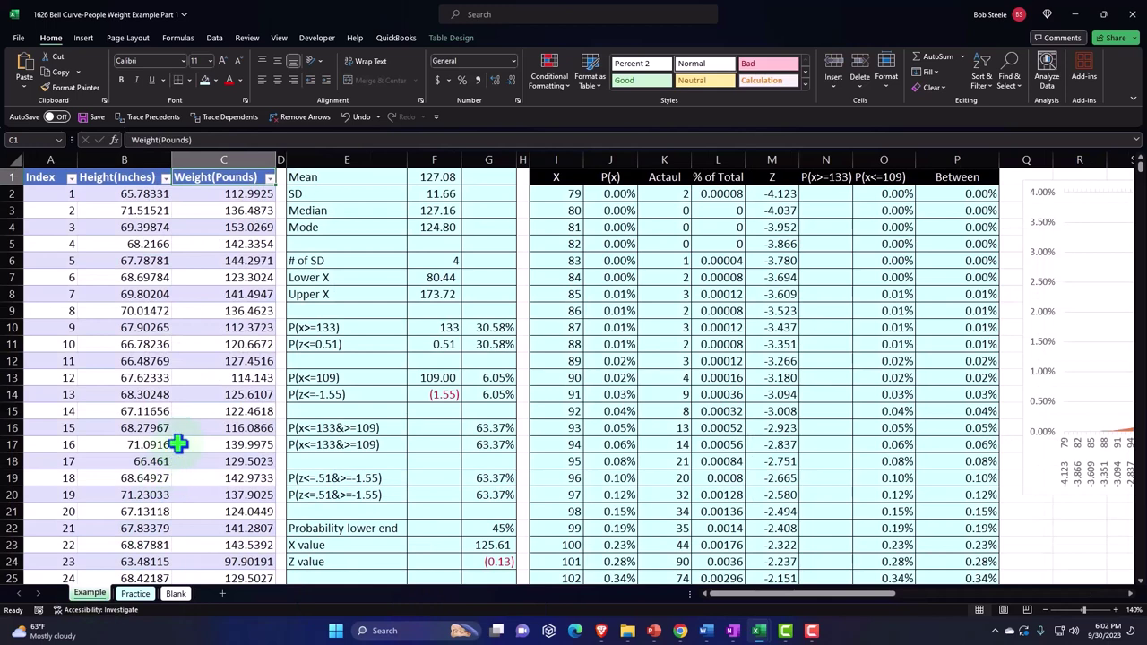
pyautogui.click(288, 65)
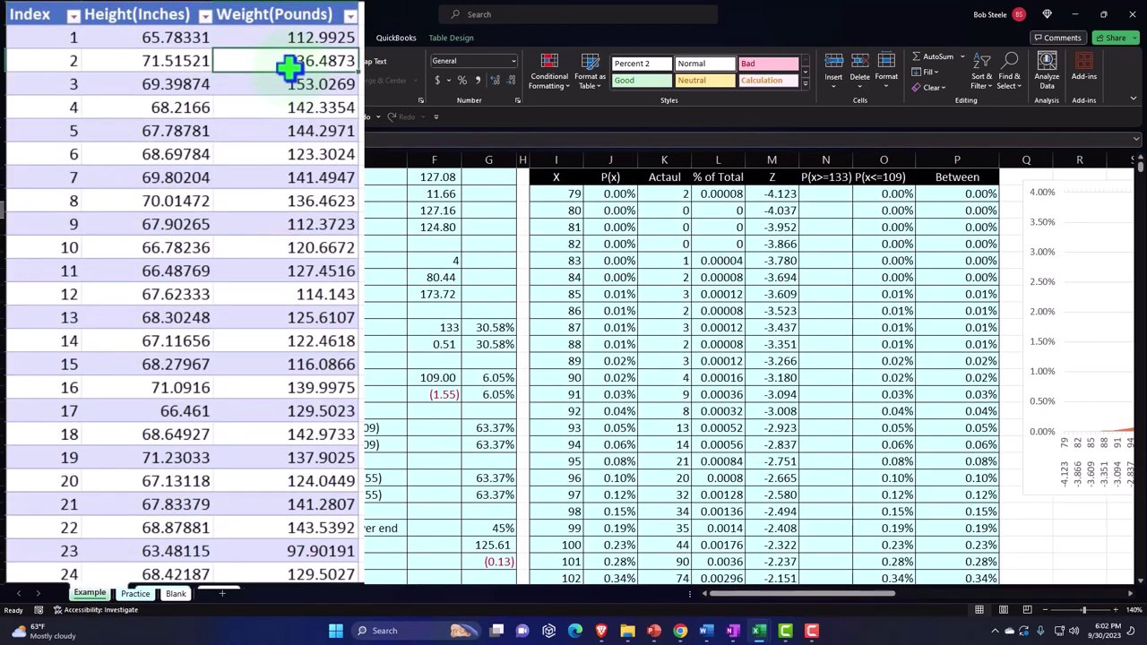
pyautogui.press('Left')
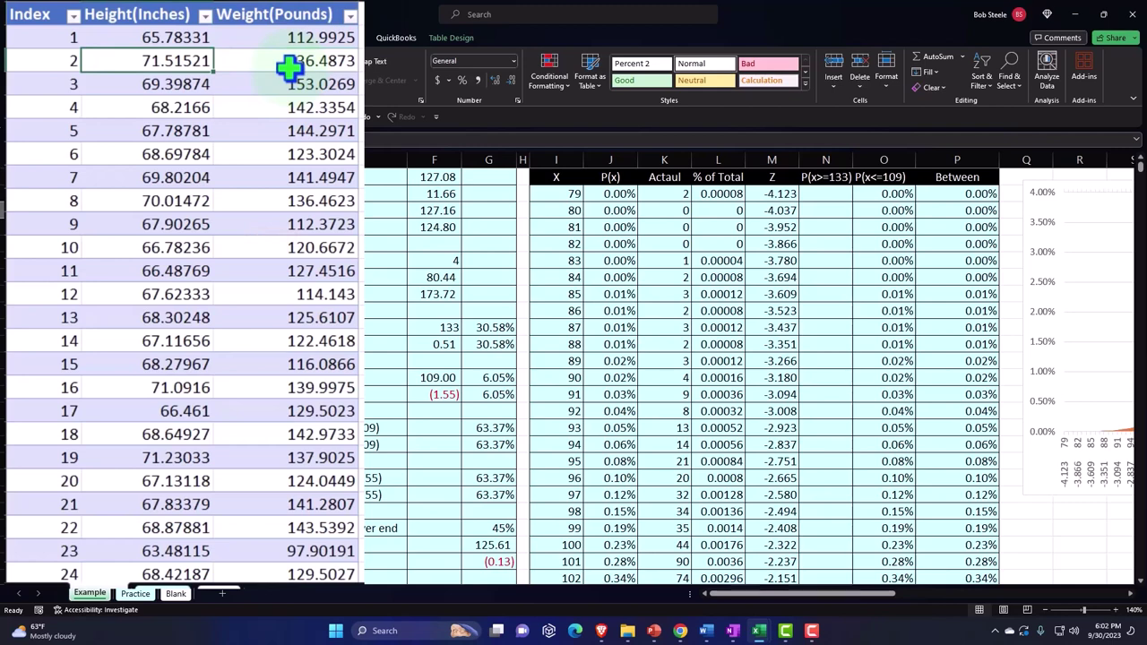
pyautogui.press('Right')
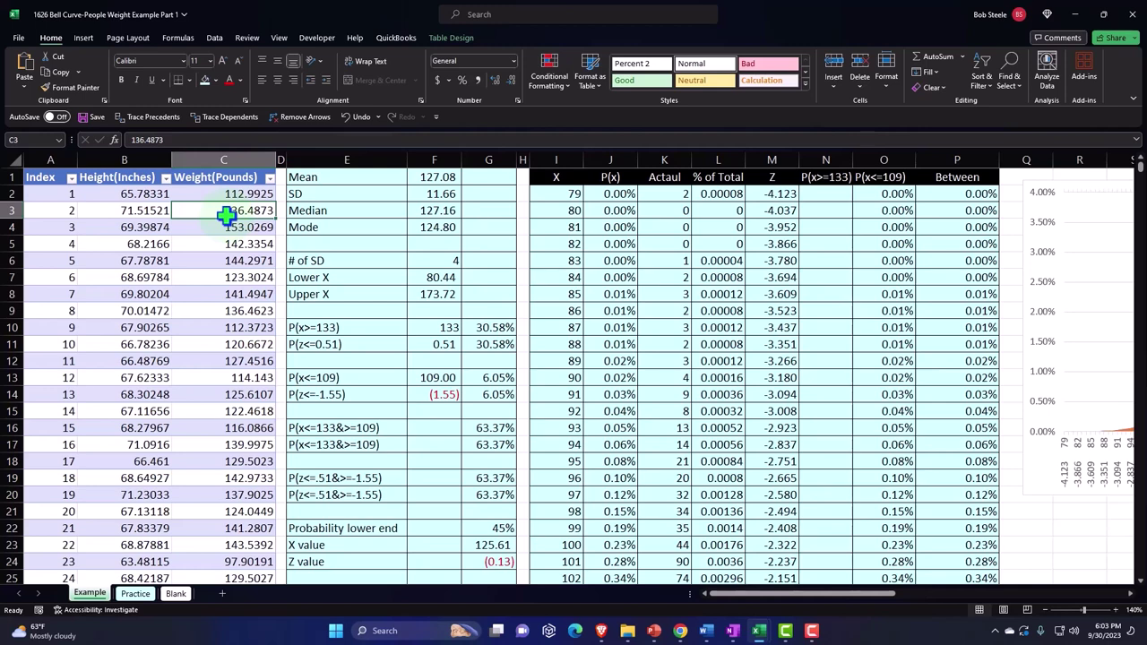
# Examine the Example sheet's probability table in columns I to P and the bell curve chart beside it.
pyautogui.click(720, 278)
pyautogui.press('Right')
pyautogui.press('Right')
pyautogui.press('Right')
pyautogui.press('Right')
pyautogui.press('Right')
pyautogui.press('Right')
pyautogui.press('Right')
pyautogui.press('Right')
pyautogui.press('Right')
pyautogui.press('Right')
pyautogui.press('Right')
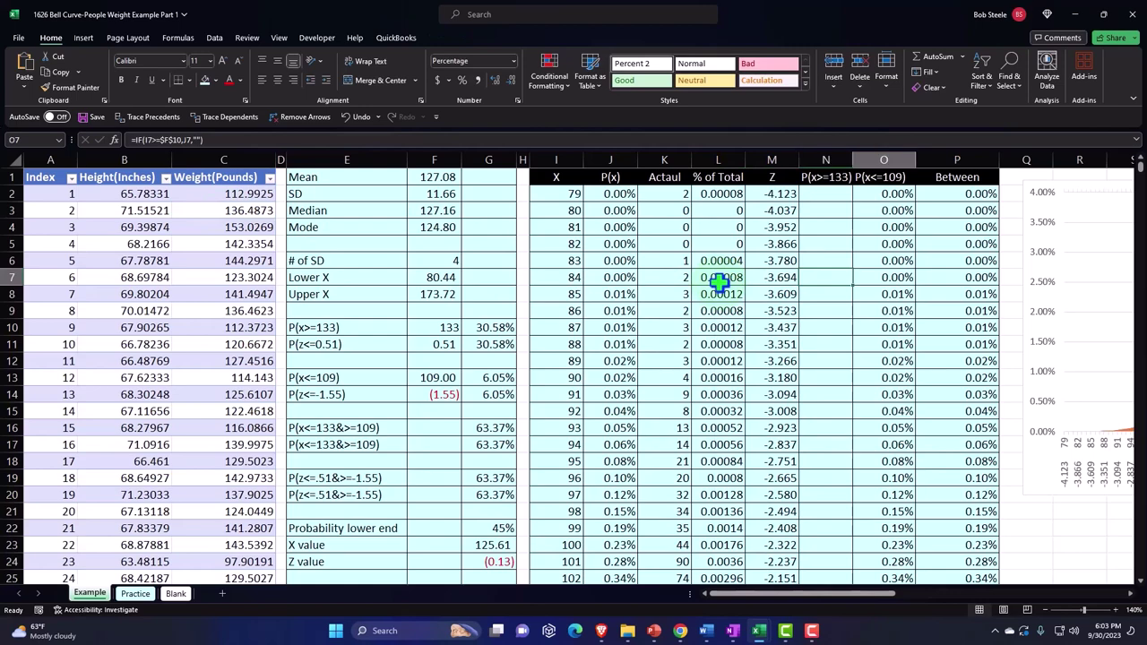
pyautogui.press('Right')
pyautogui.press('Right')
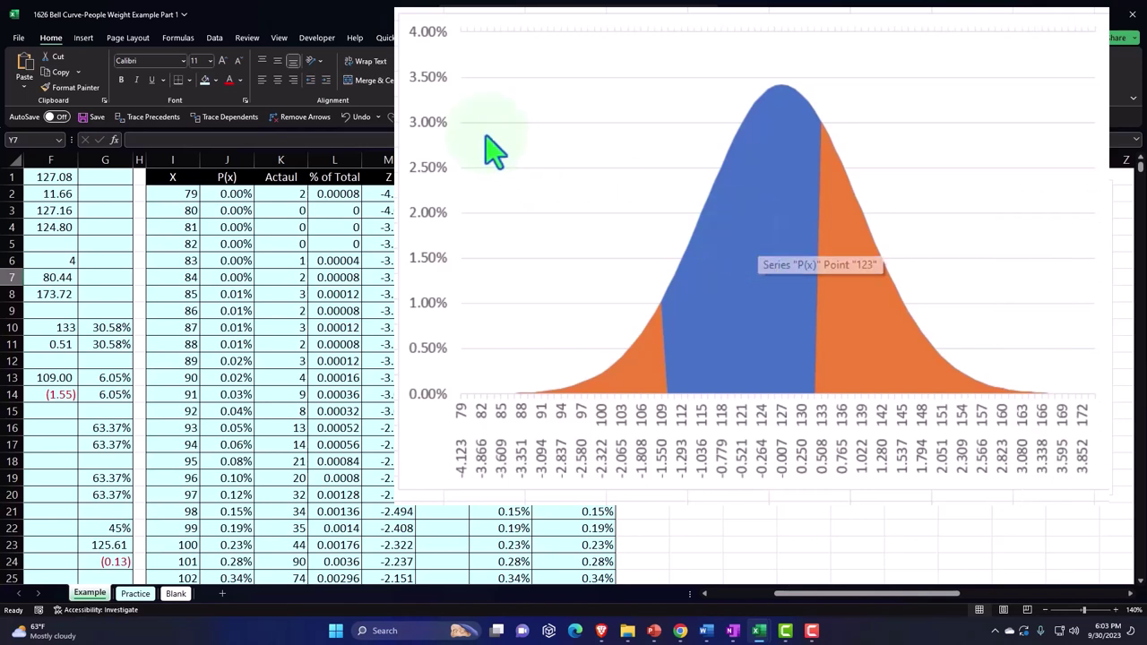
pyautogui.click(557, 176)
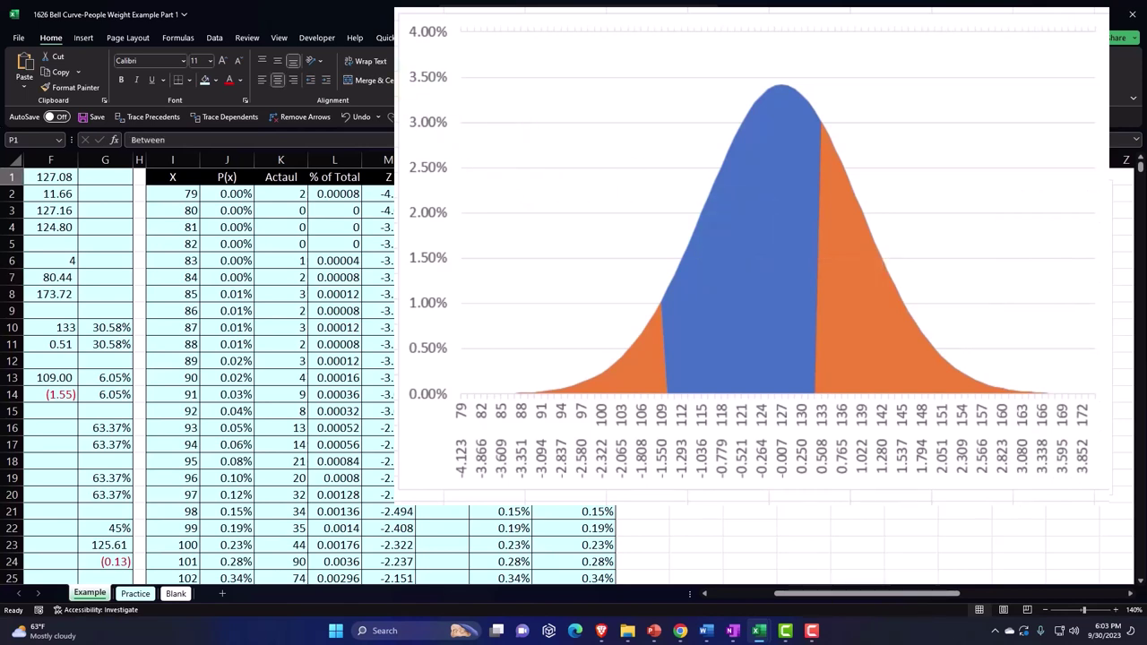
pyautogui.click(441, 494)
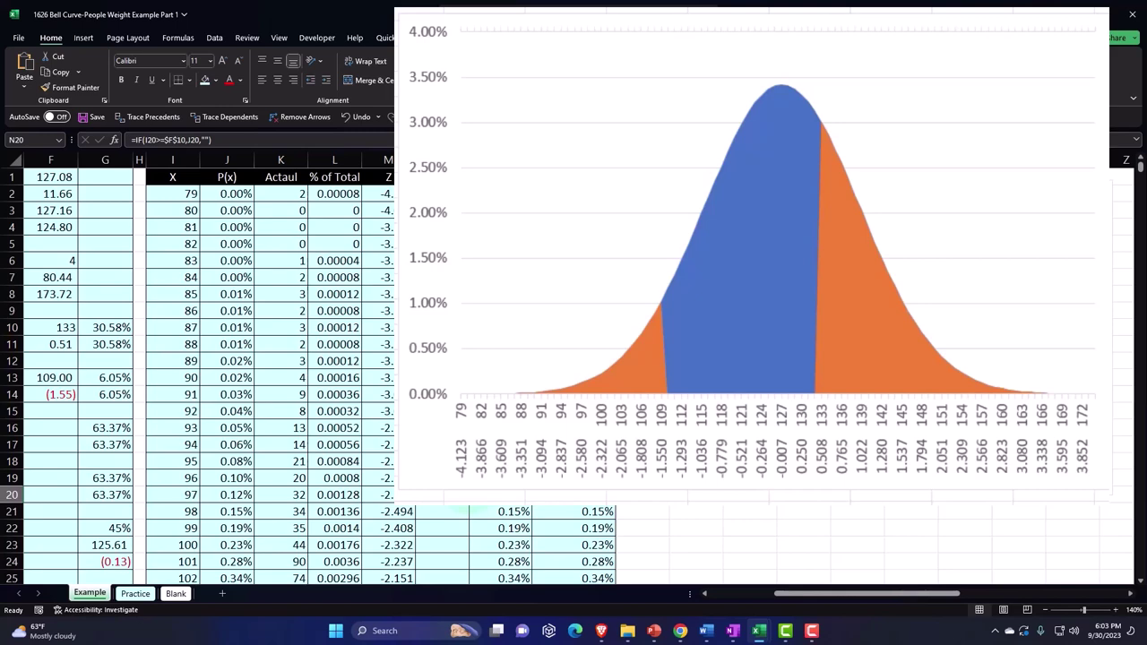
# Review the statistics and probability calculations in columns E to G of the Example sheet, down to the Z value rows.
pyautogui.press('Left')
pyautogui.press('Left')
pyautogui.press('Left')
pyautogui.press('Left')
pyautogui.press('Left')
pyautogui.press('Left')
pyautogui.press('Left')
pyautogui.press('Left')
pyautogui.press('Left')
pyautogui.press('Left')
pyautogui.press('Left')
pyautogui.press('Left')
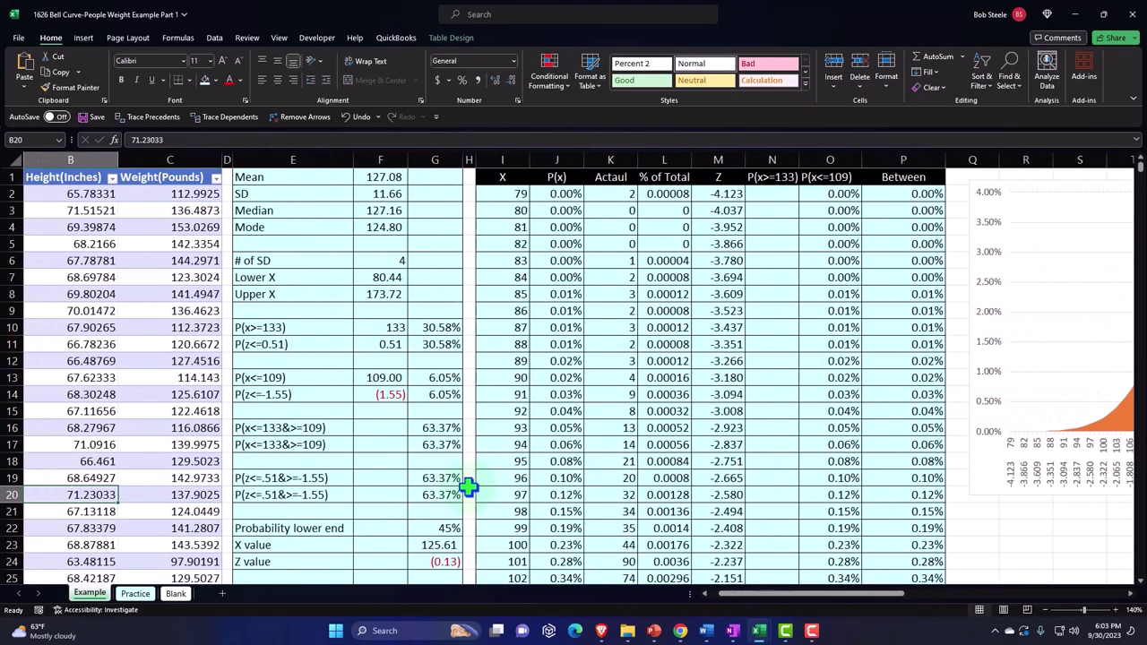
pyautogui.scroll(-2, 467, 486)
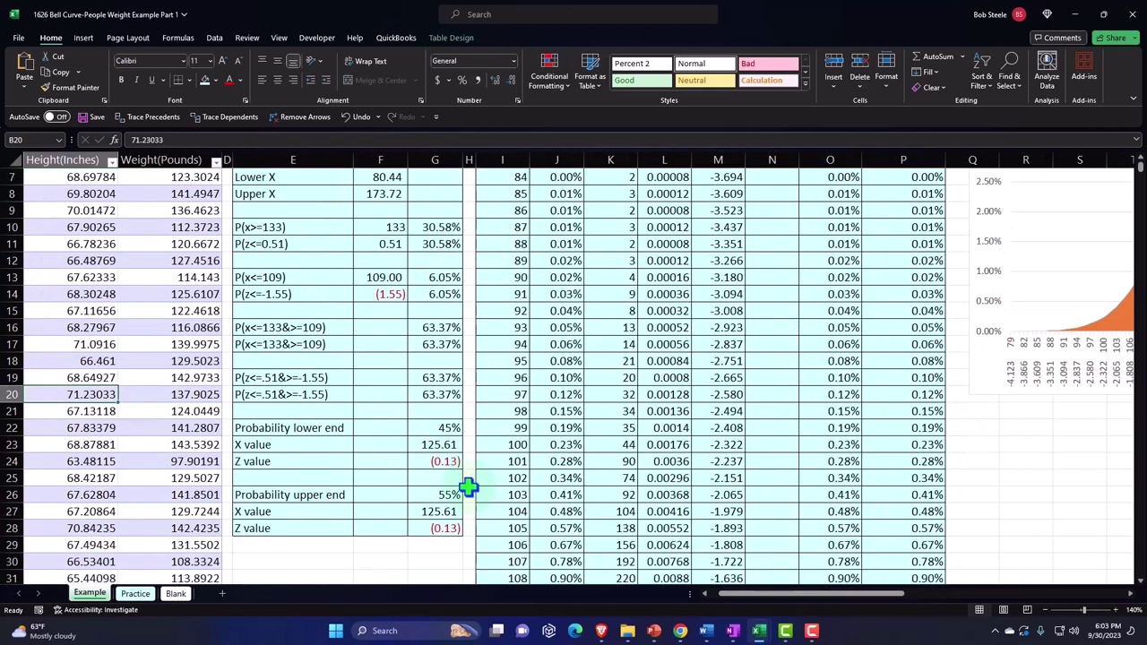
pyautogui.click(289, 459)
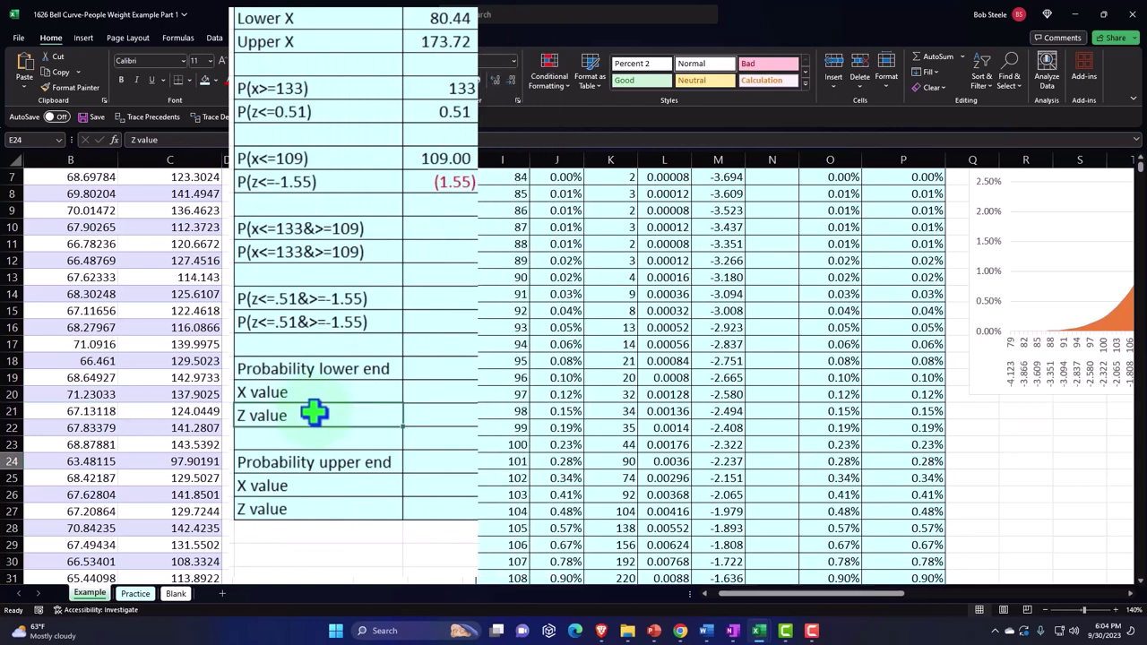
# Delete the Kaggle datasets screenshot from the Blank sheet.
pyautogui.click(176, 594)
pyautogui.click(512, 363)
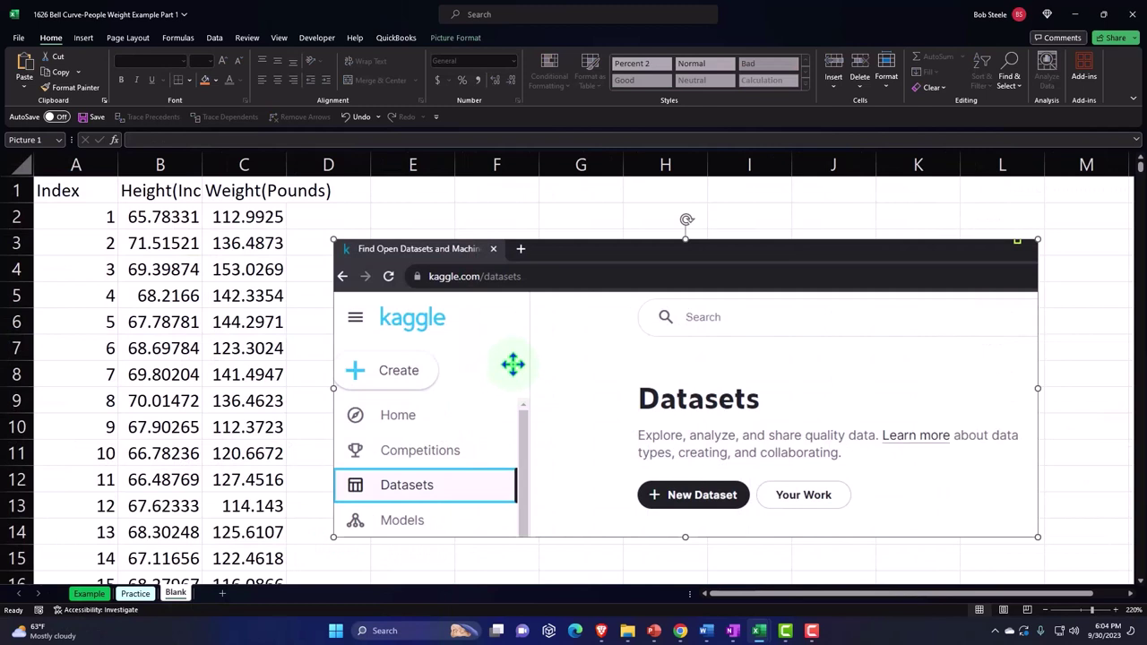
pyautogui.press('Delete')
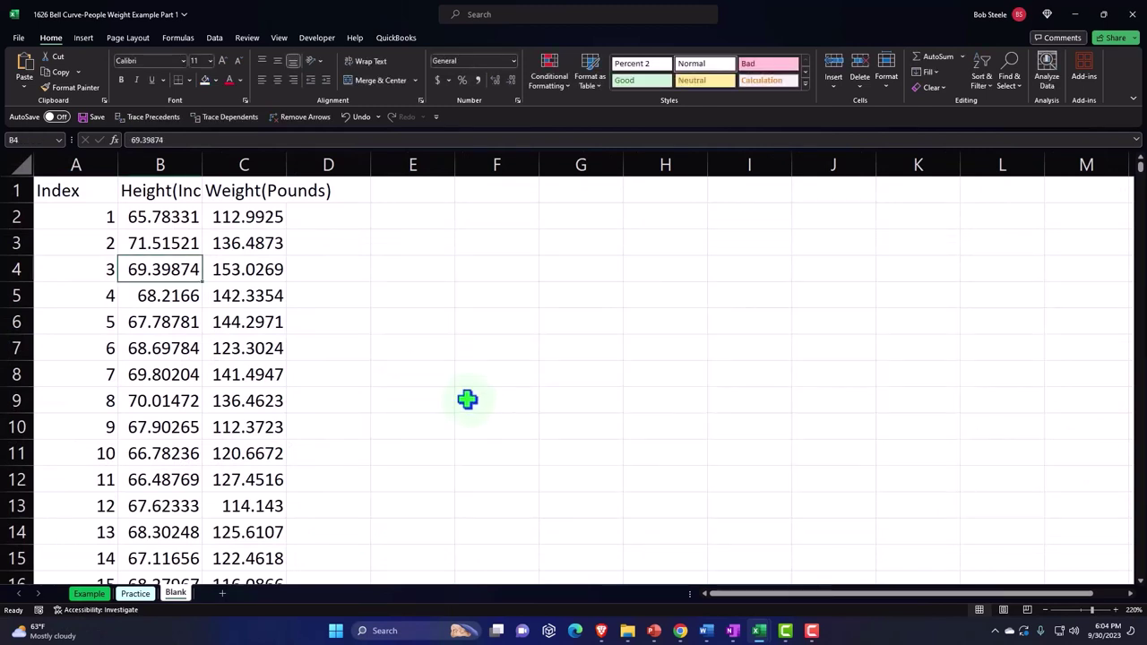
# Format all cells of the Blank sheet as Currency with no symbol, two decimal places and negative numbers in red parentheses.
pyautogui.click(23, 164)
pyautogui.rightClick(433, 260)
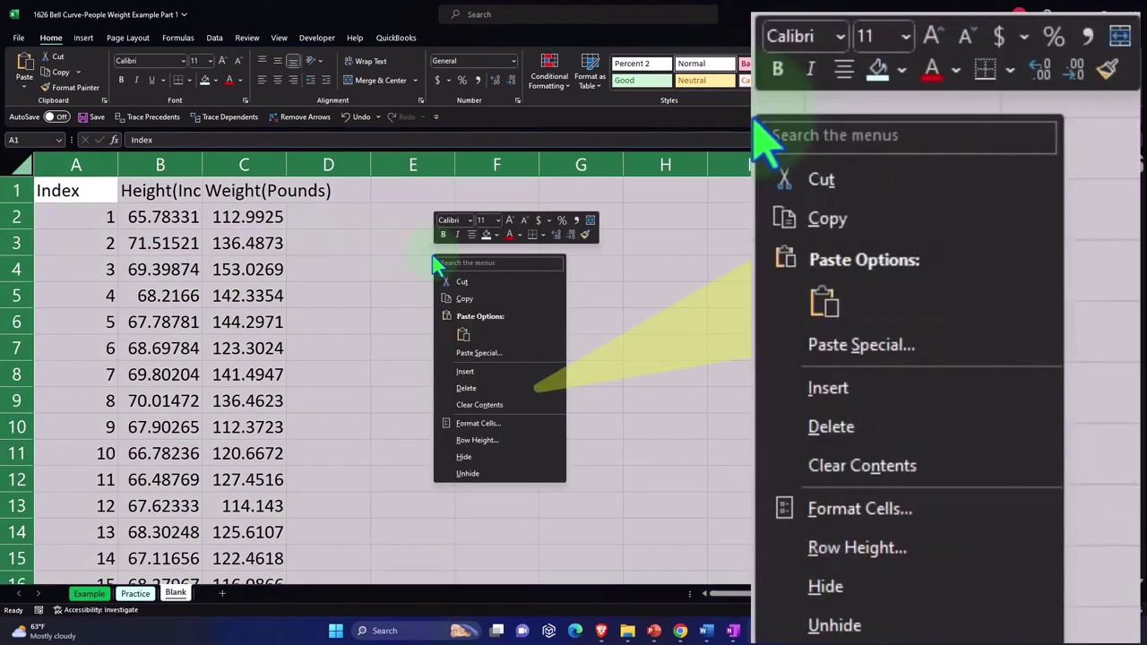
pyautogui.click(484, 427)
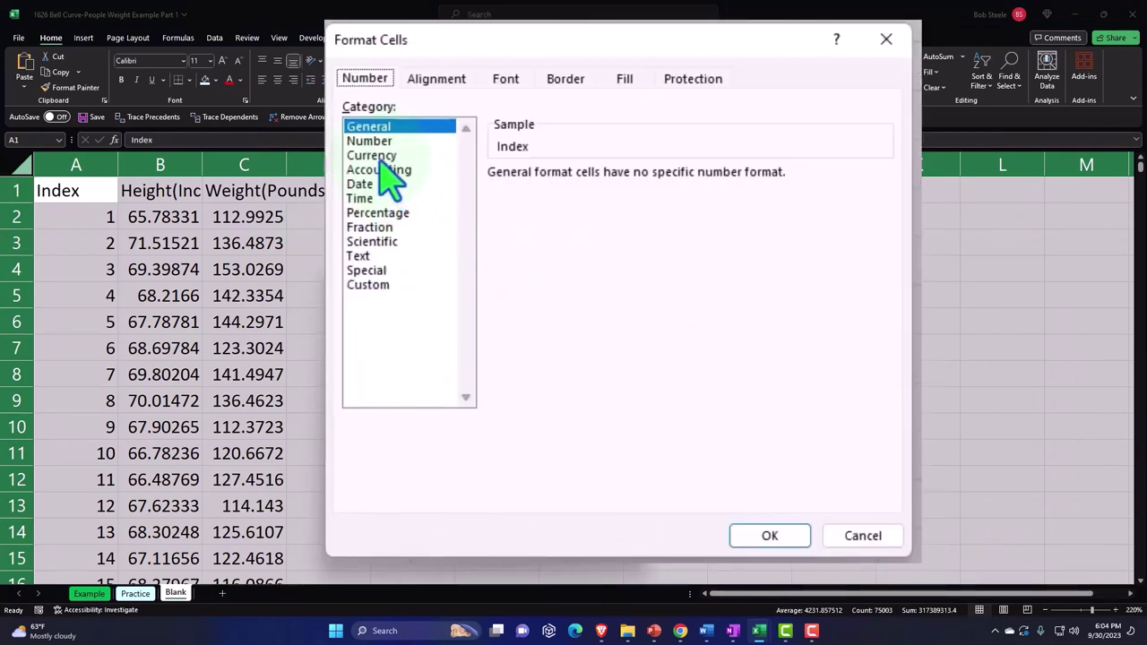
pyautogui.click(375, 156)
pyautogui.click(562, 288)
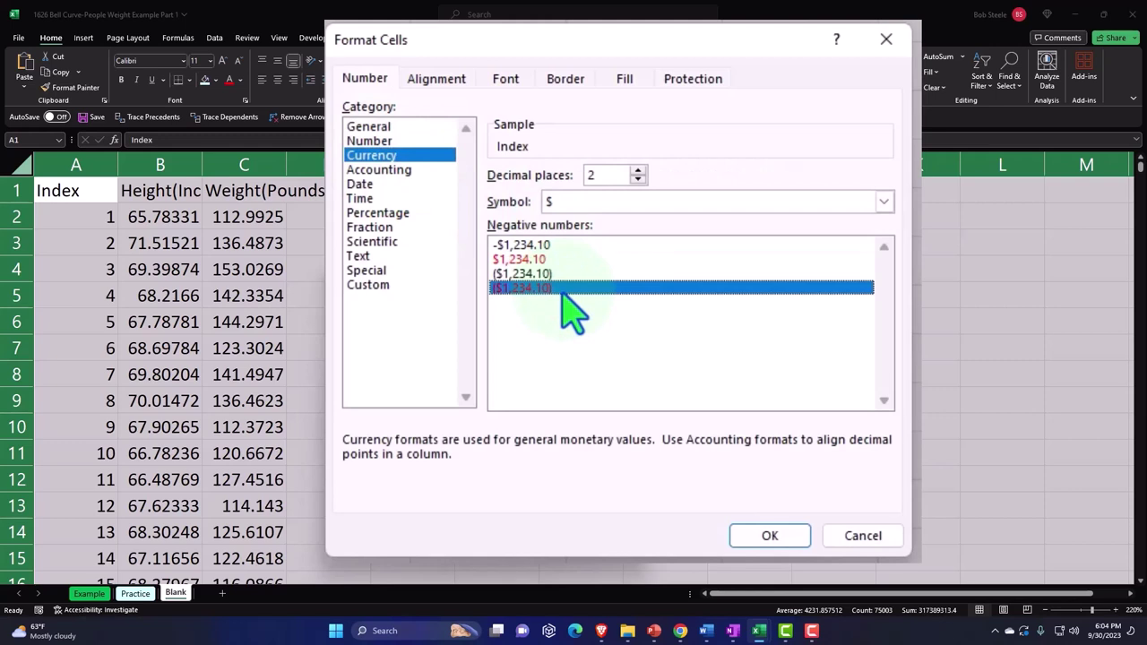
pyautogui.click(633, 212)
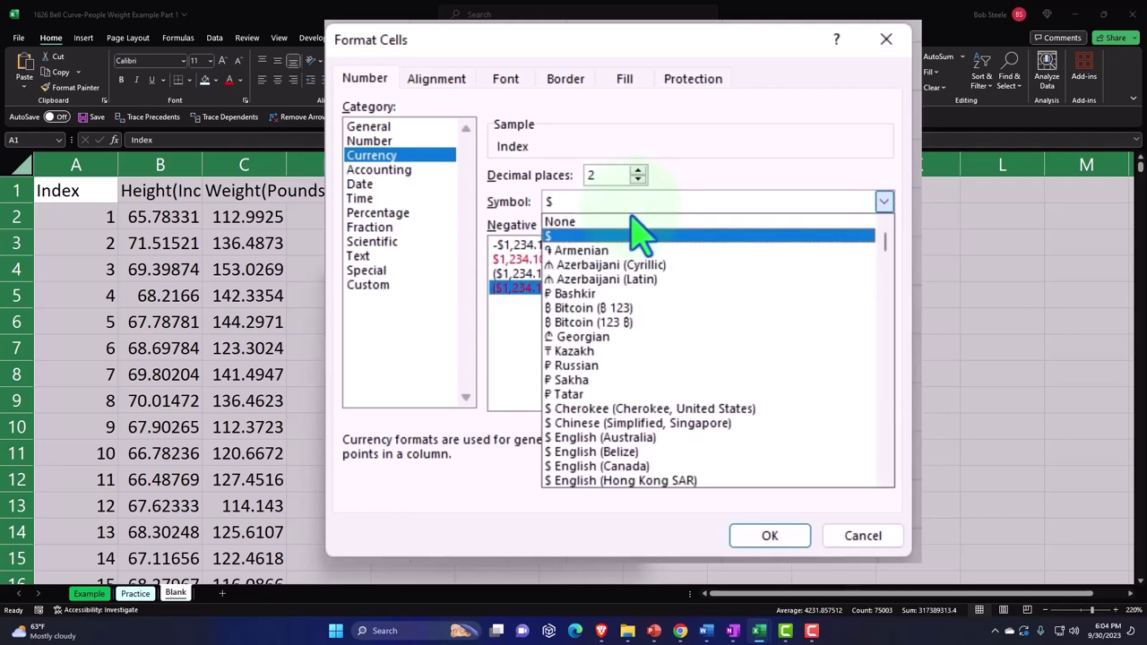
pyautogui.click(632, 221)
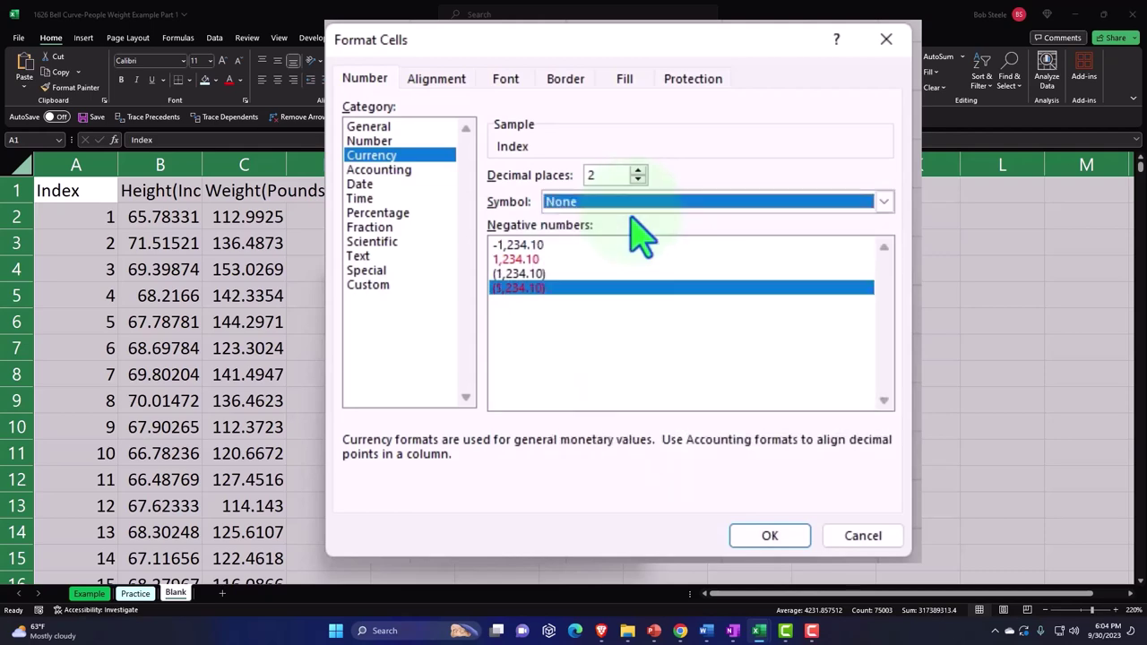
pyautogui.click(777, 541)
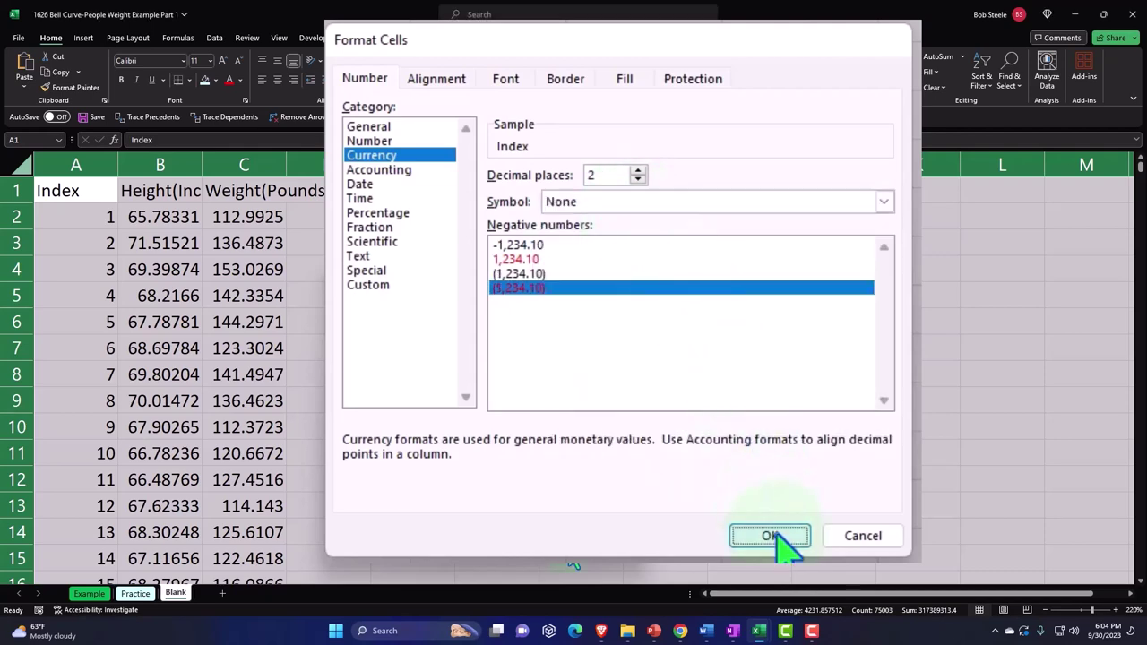
pyautogui.click(181, 249)
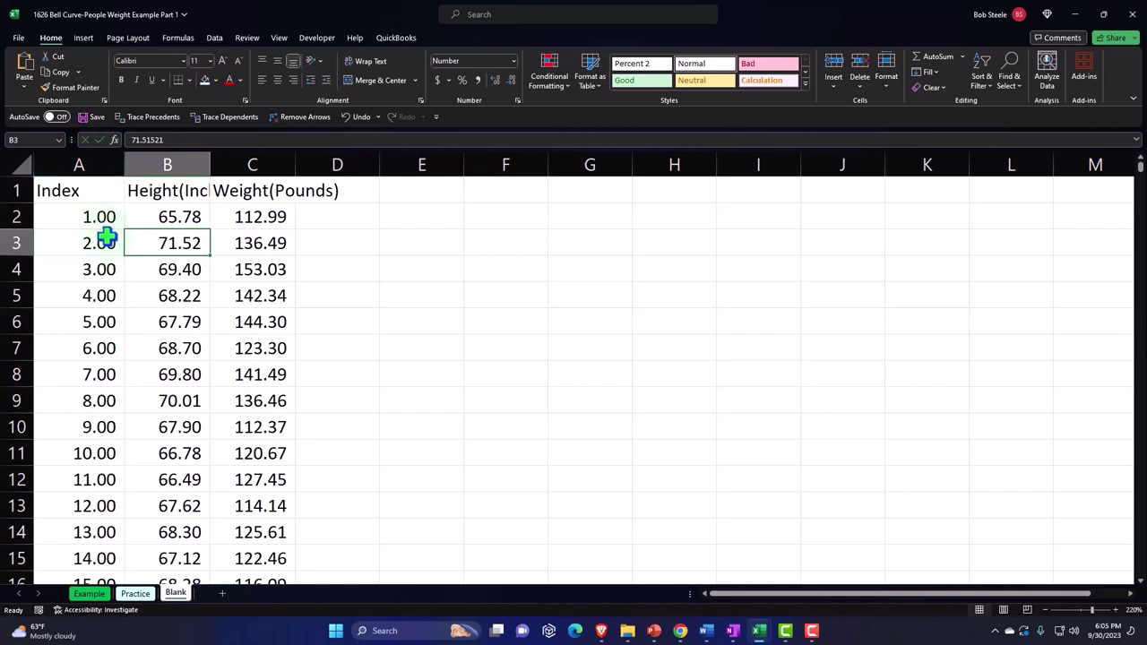
# Make the column headings in A1:C1 bold.
pyautogui.moveTo(95, 189); pyautogui.dragTo(242, 192)
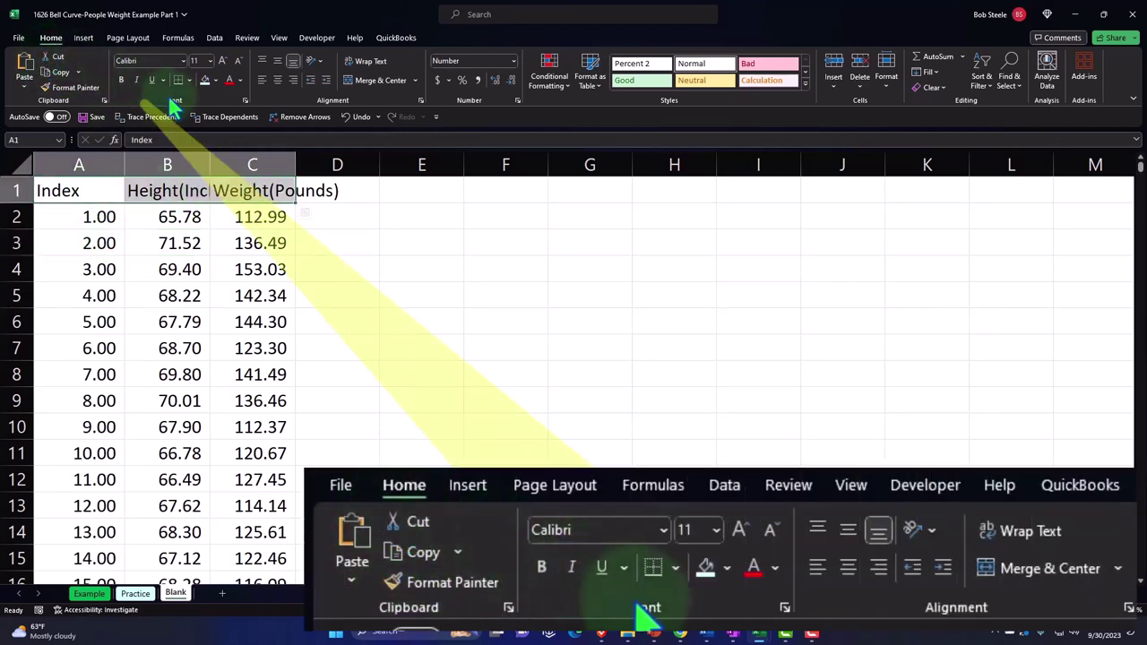
pyautogui.click(122, 81)
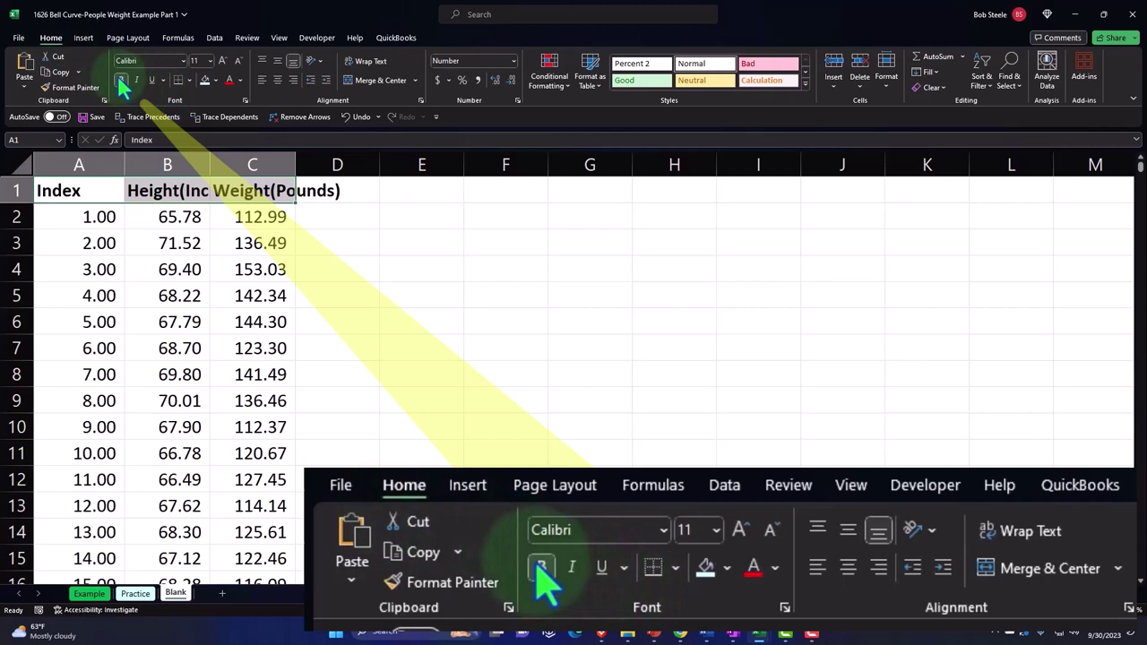
# Convert the data range A1:C25001 into a table with headers.
pyautogui.click(165, 235)
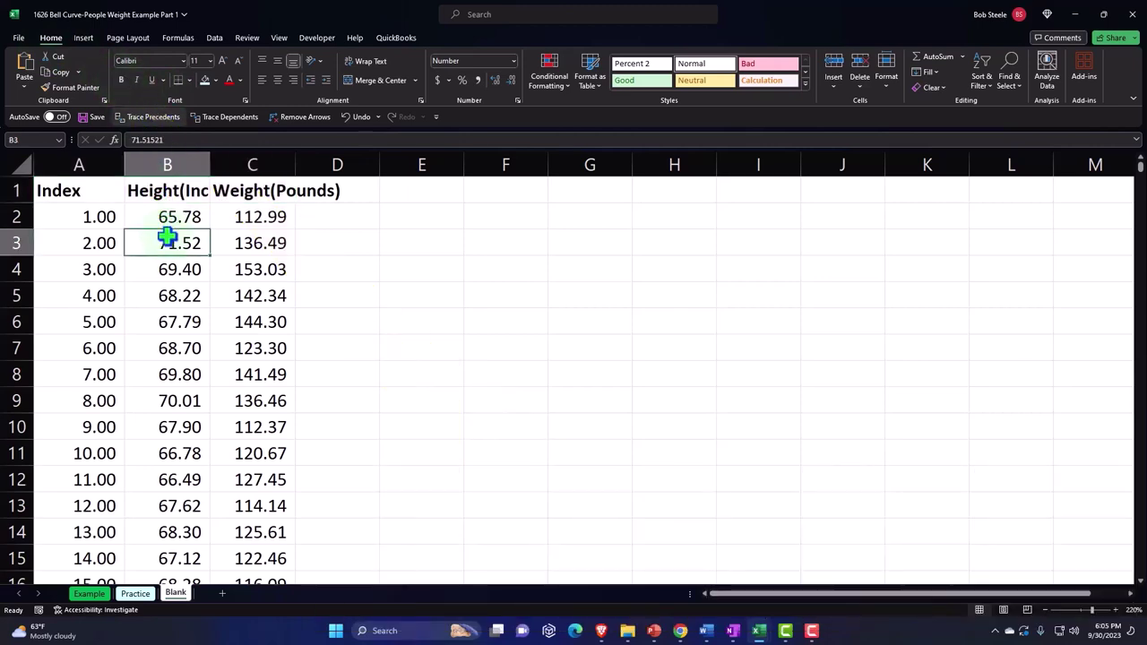
pyautogui.click(89, 37)
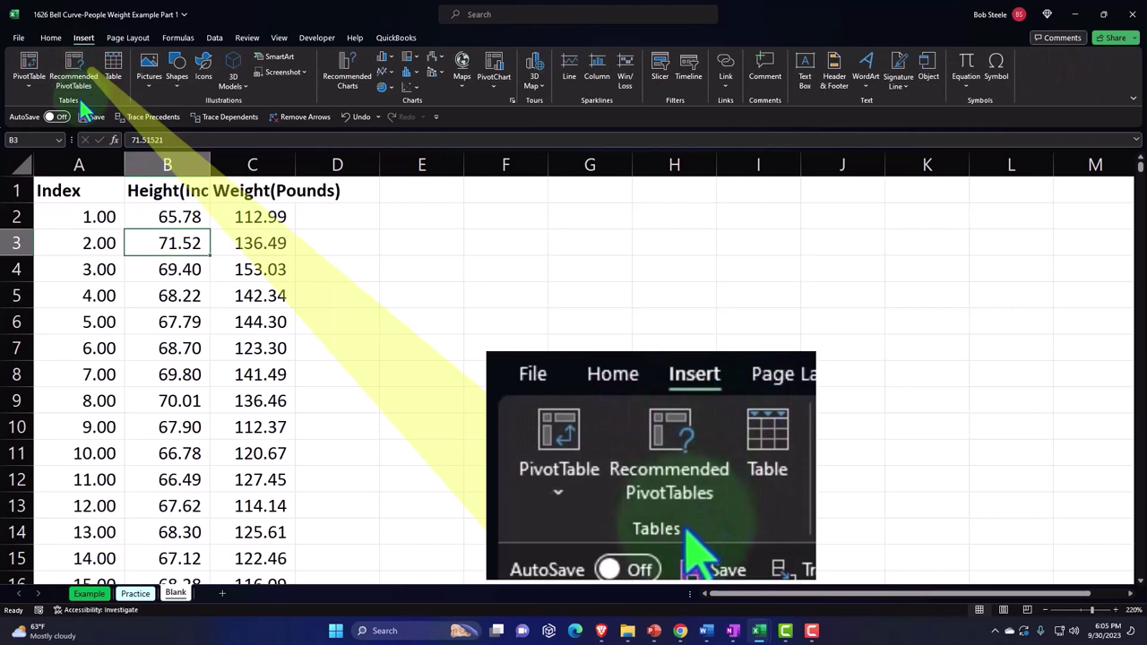
pyautogui.click(114, 68)
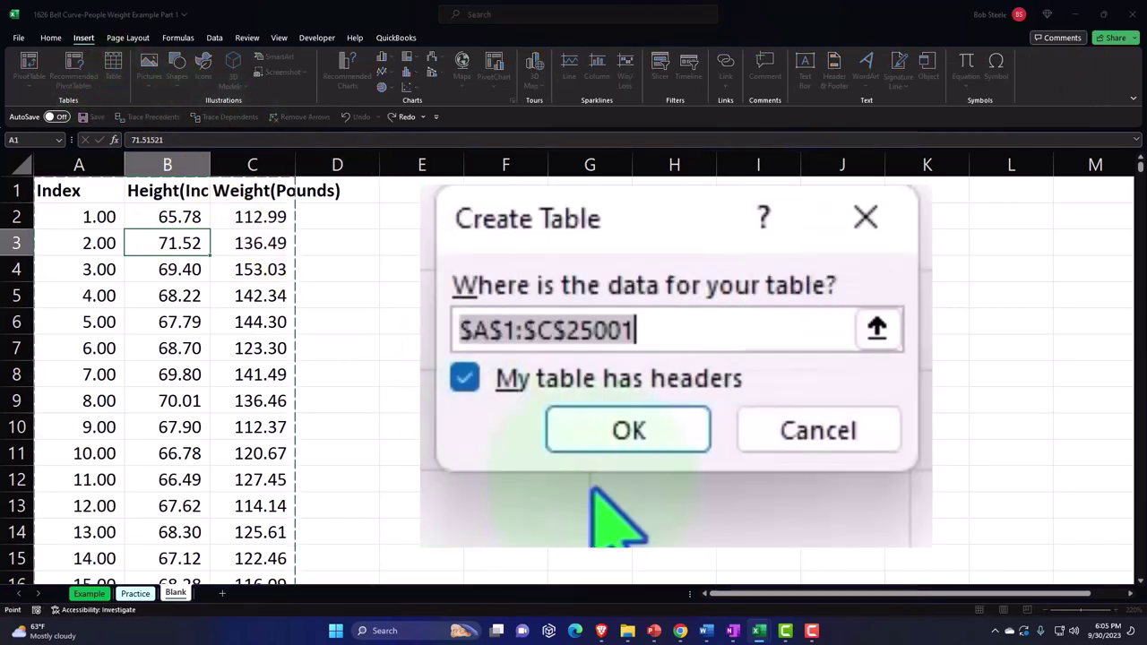
pyautogui.click(644, 432)
pyautogui.click(520, 316)
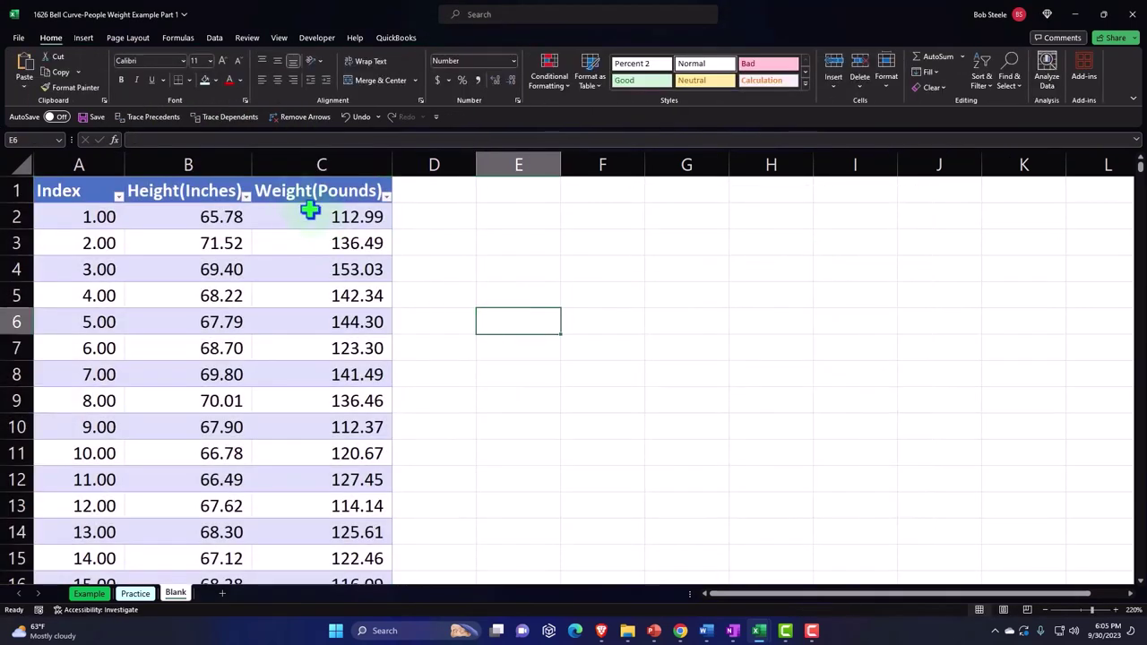
# Narrow the height column slightly and wrap the text of the table headings in A1:C1.
pyautogui.moveTo(302, 29); pyautogui.dragTo(282, 26)
pyautogui.moveTo(115, 57); pyautogui.dragTo(383, 52)
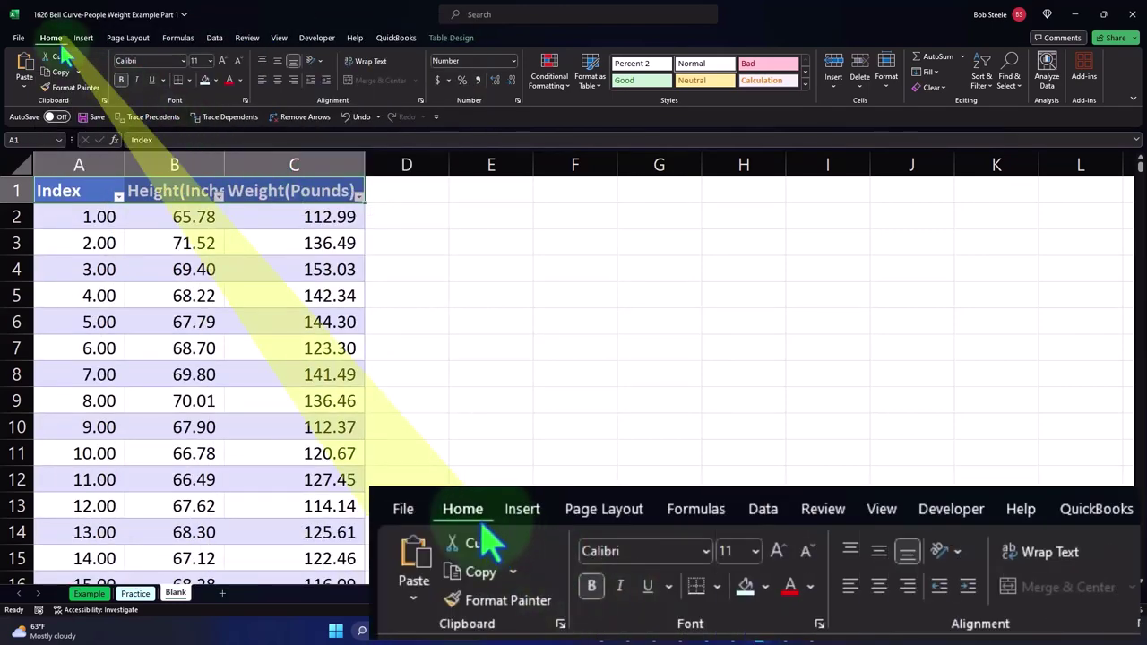
pyautogui.click(363, 62)
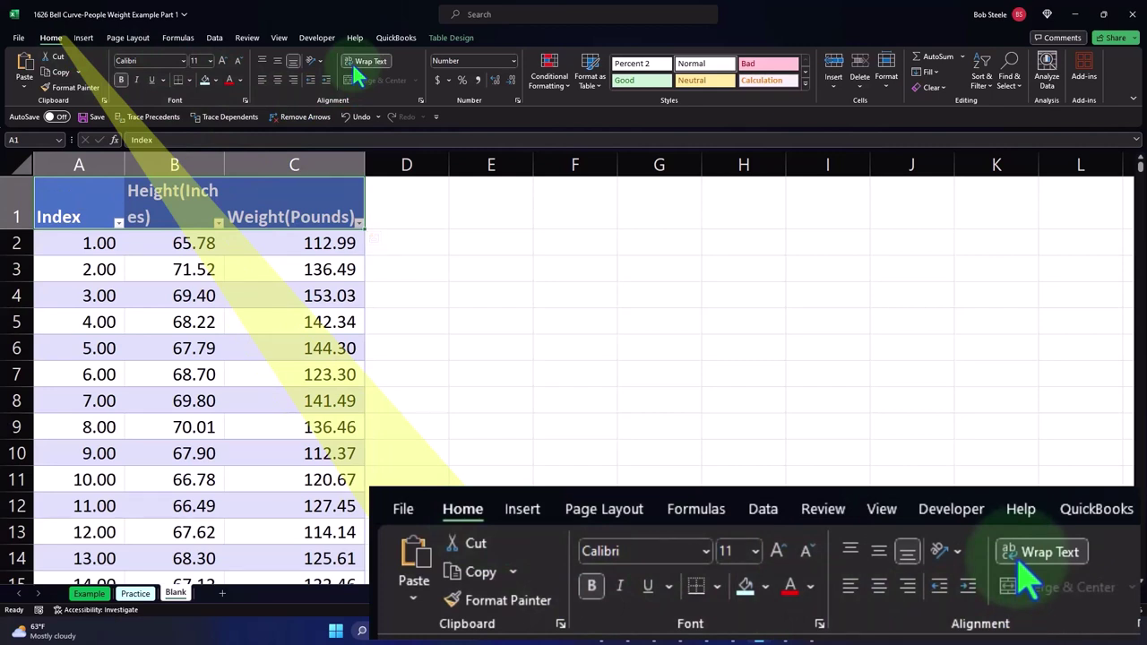
# Insert a space before the units in the table headings so they read Weight (Pounds) and Height (Inches).
pyautogui.click(270, 164)
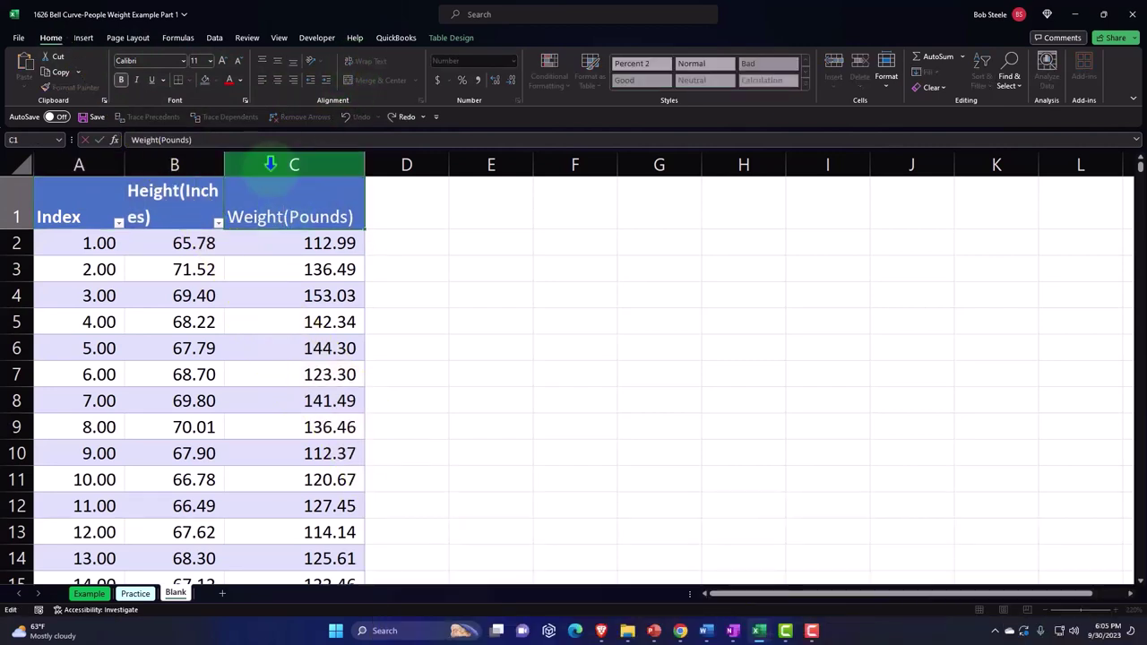
pyautogui.press('Return')
pyautogui.click(182, 182)
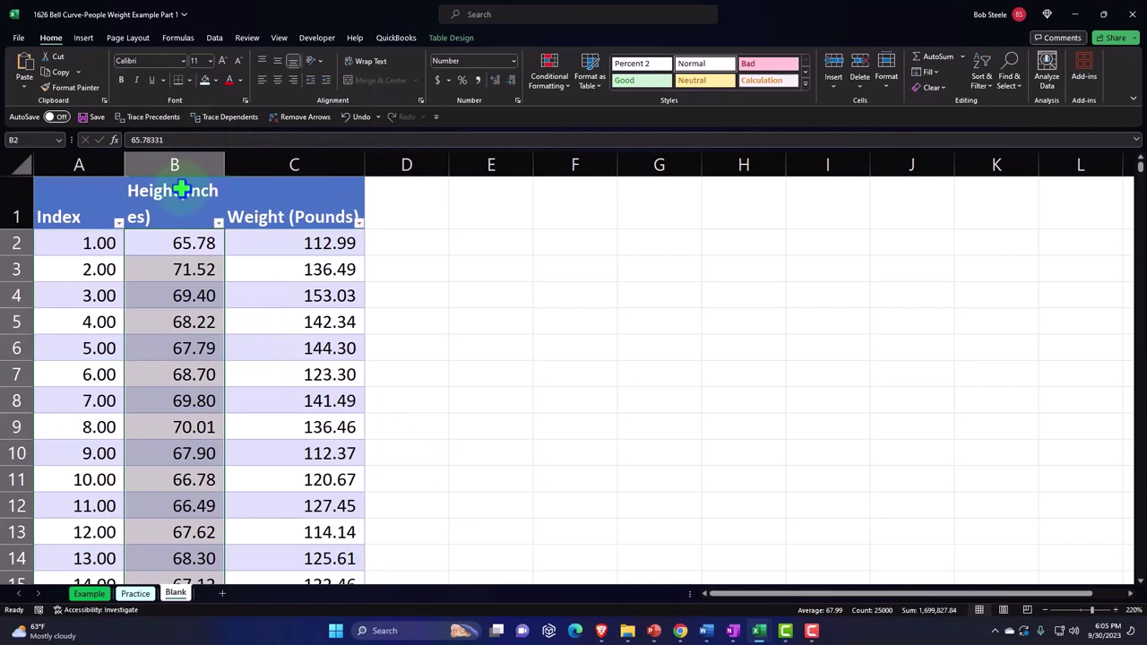
pyautogui.click(187, 201)
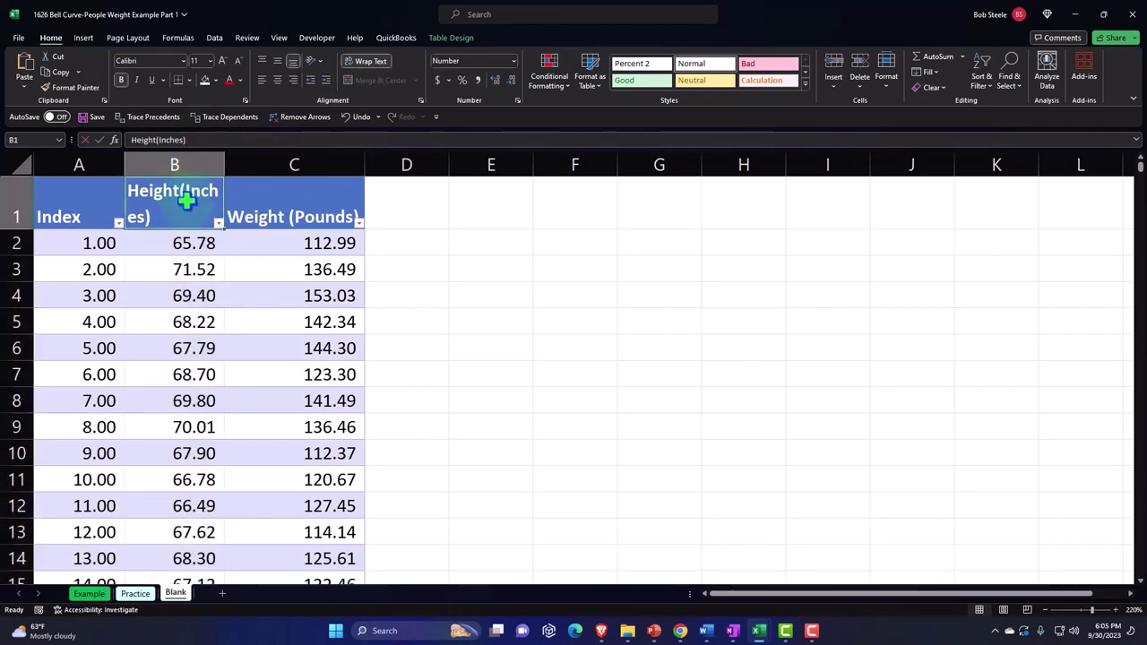
pyautogui.doubleClick(183, 193)
pyautogui.press('Return')
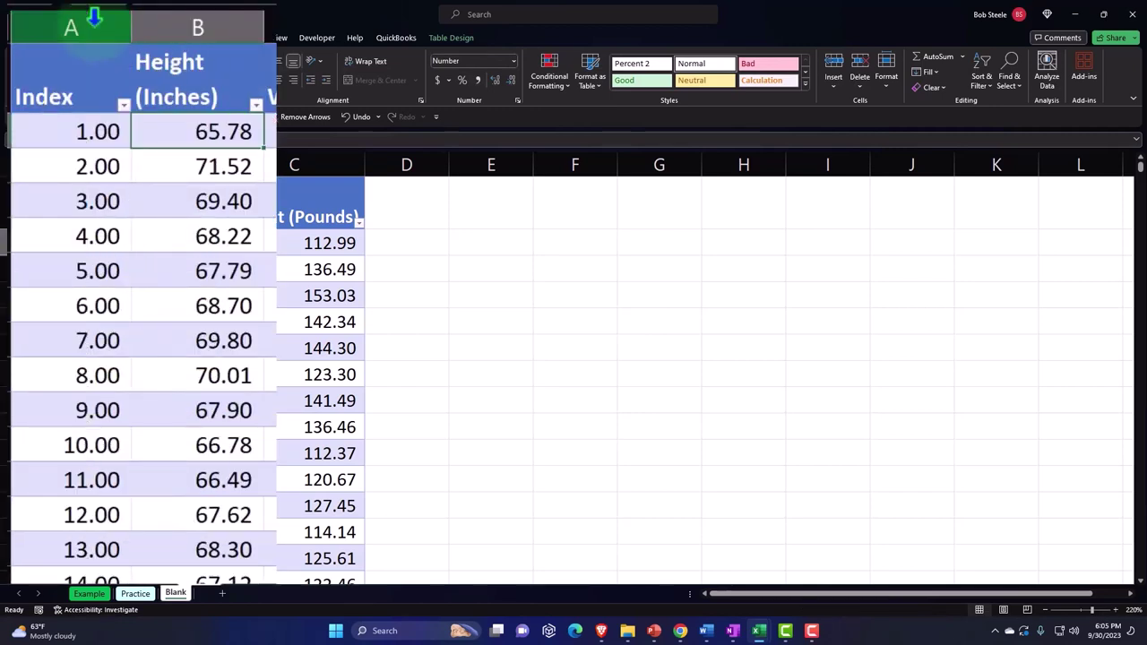
# Hide the index and height columns A:B and narrow the Weight (Pounds) column so its heading wraps.
pyautogui.moveTo(96, 161); pyautogui.dragTo(133, 163)
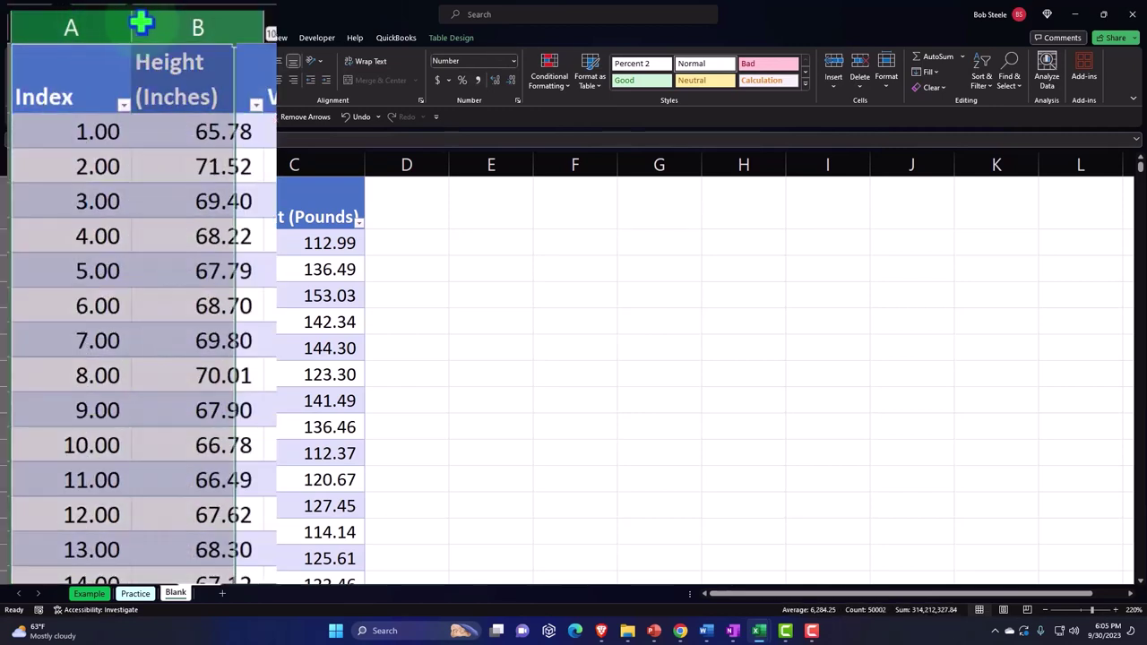
pyautogui.rightClick(135, 297)
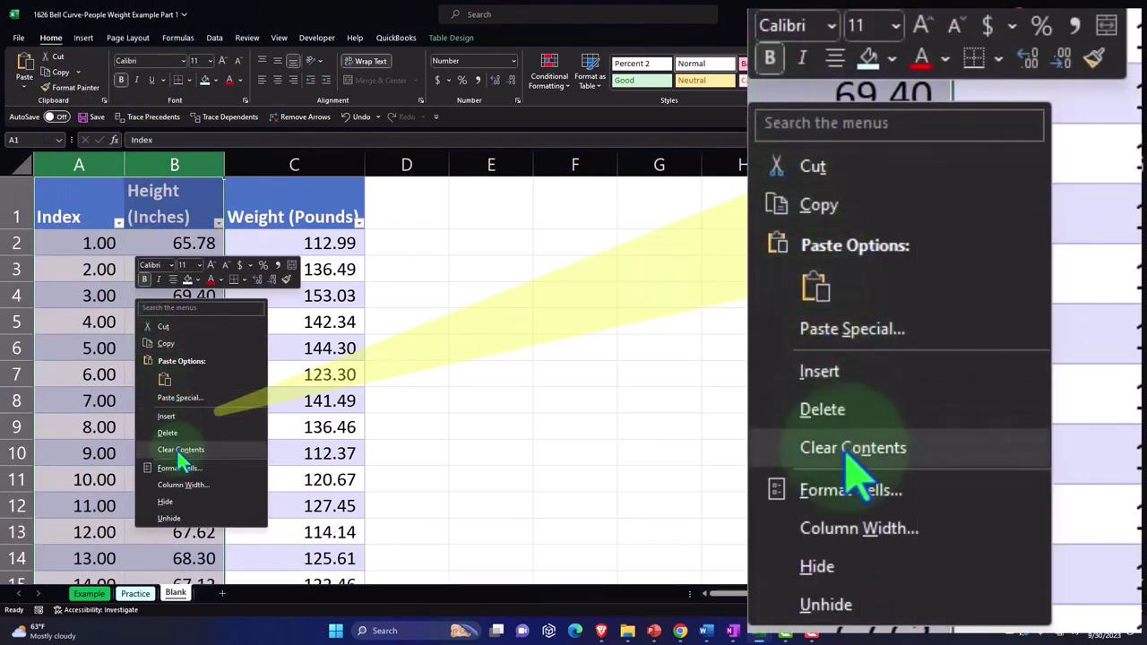
pyautogui.click(172, 502)
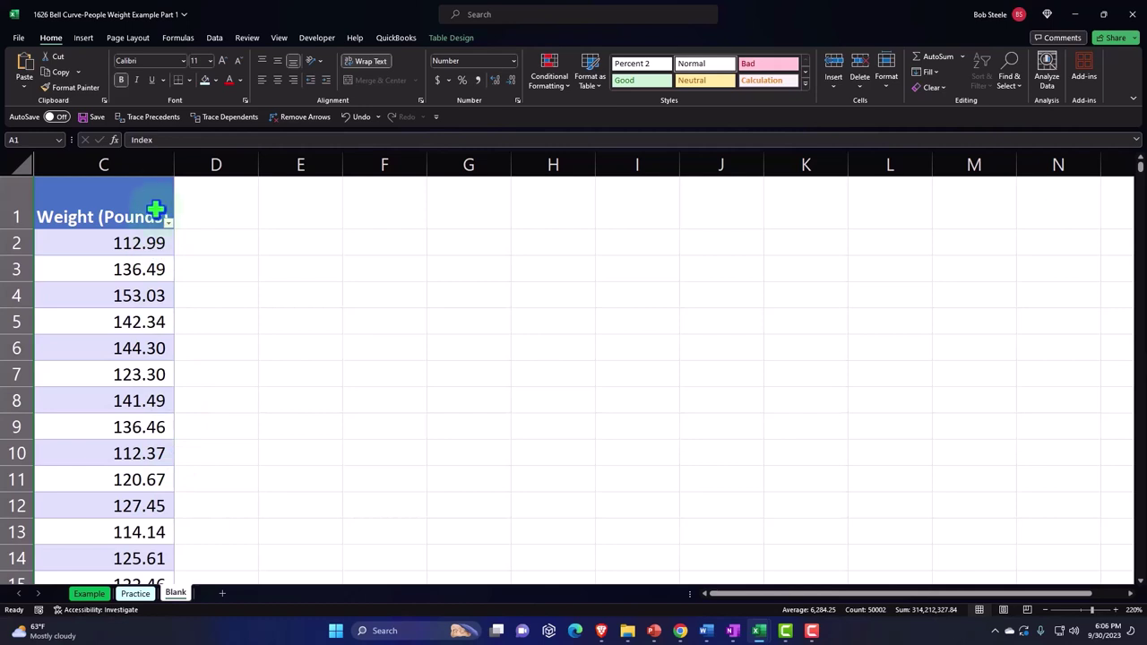
pyautogui.moveTo(170, 167); pyautogui.dragTo(128, 177)
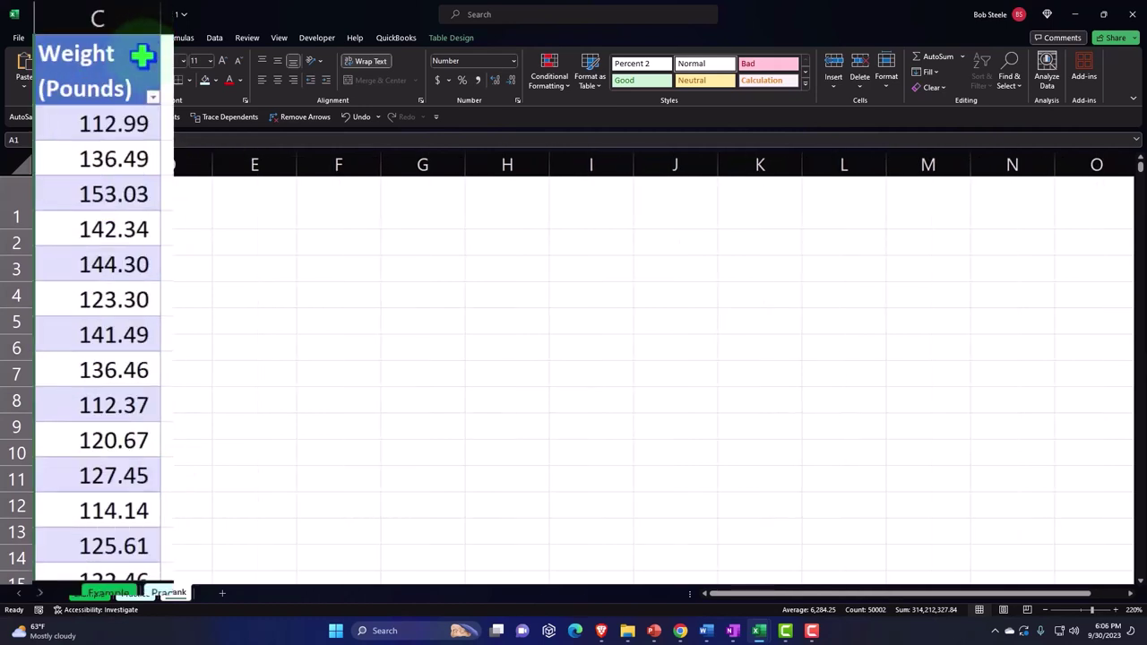
# Look over the weight data and the smallest values in the Weight (Pounds) filter list, leaving the filter unchanged.
pyautogui.scroll(-7, 116, 258)
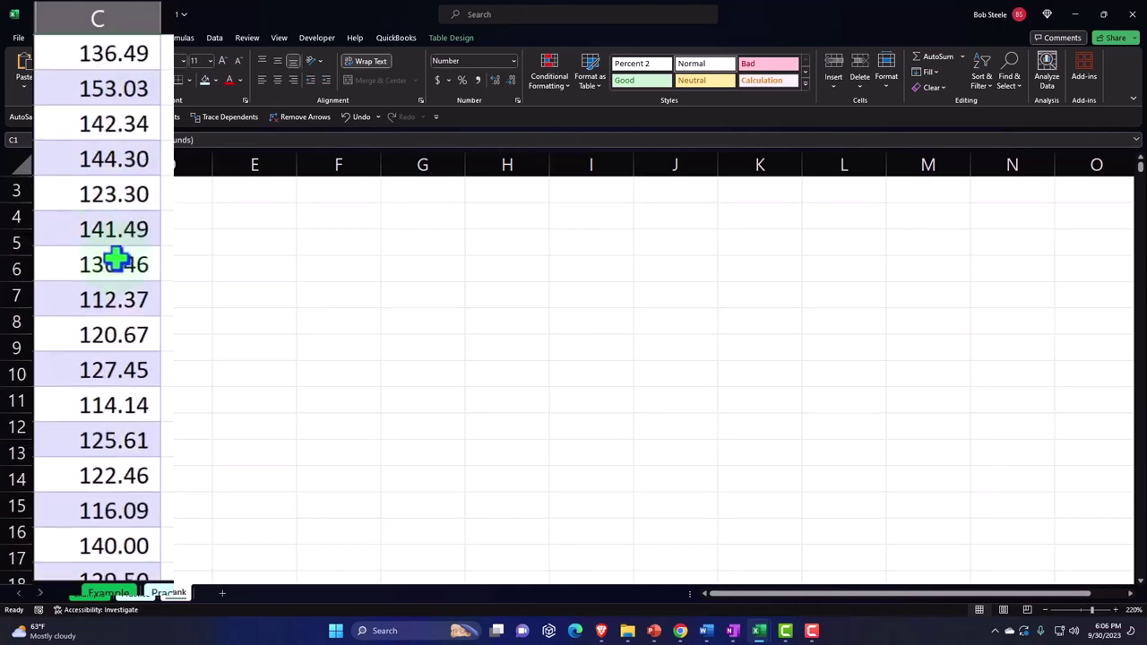
pyautogui.scroll(8, 115, 258)
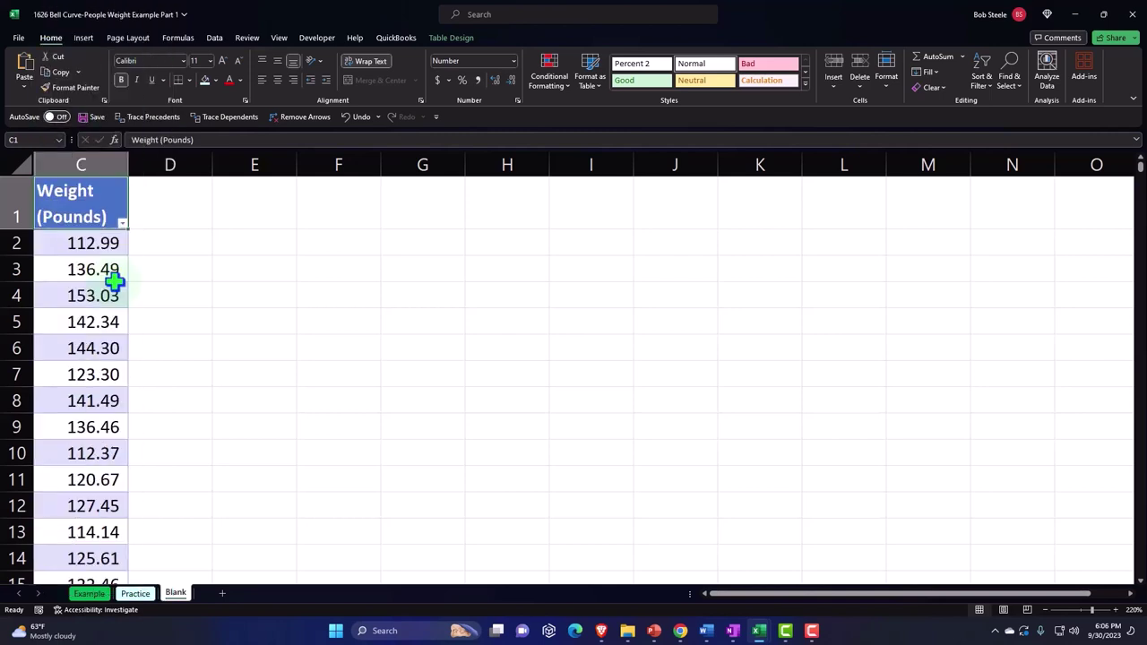
pyautogui.click(122, 224)
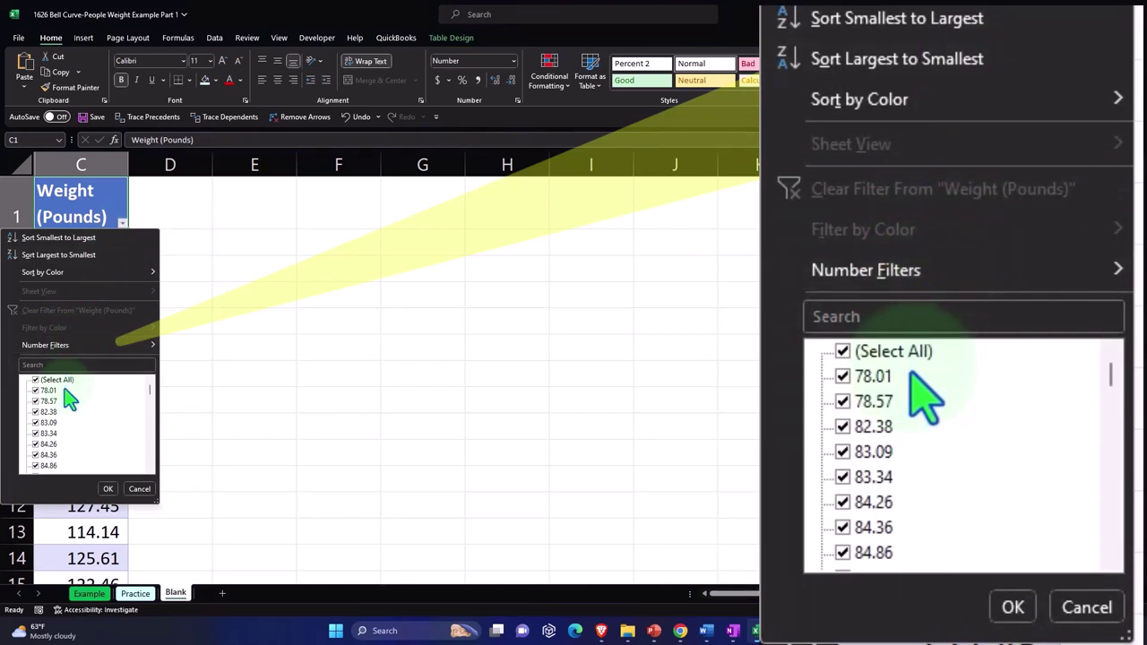
pyautogui.click(123, 224)
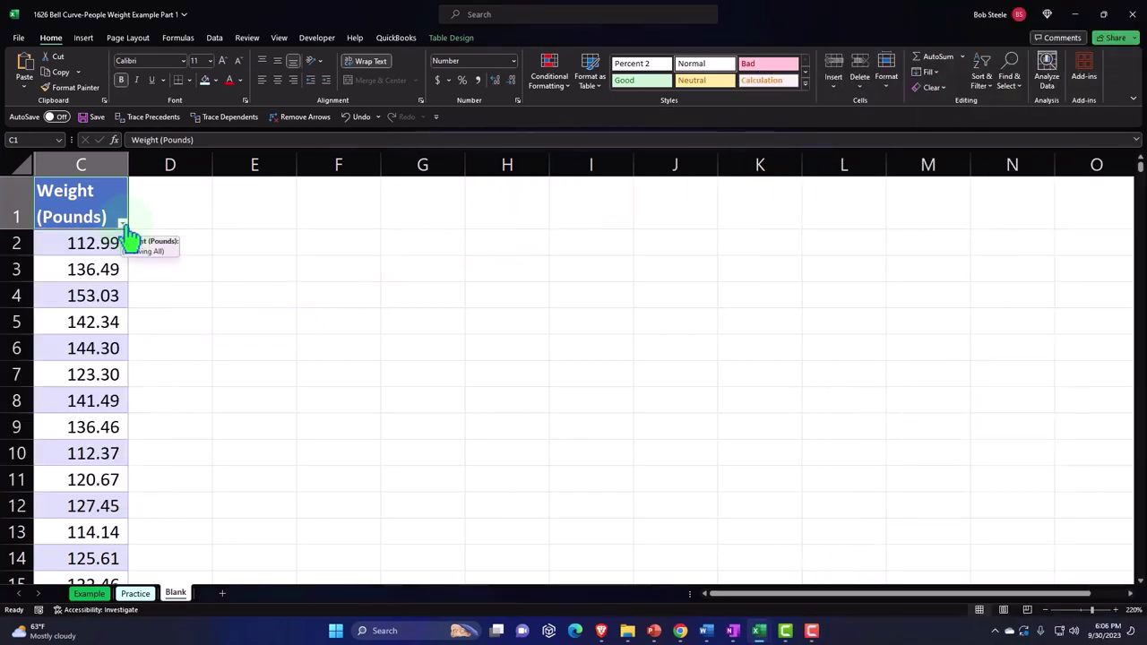
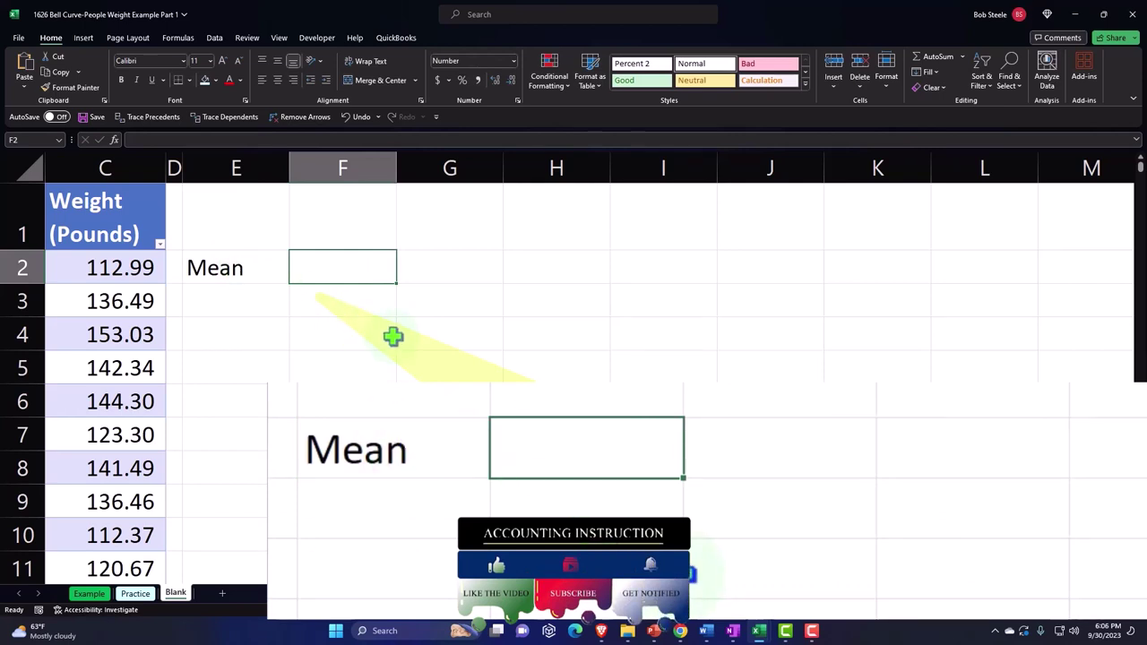
# Calculate the mean in F2 with AVERAGE over the table's Weight (Pounds) column.
pyautogui.write('=')
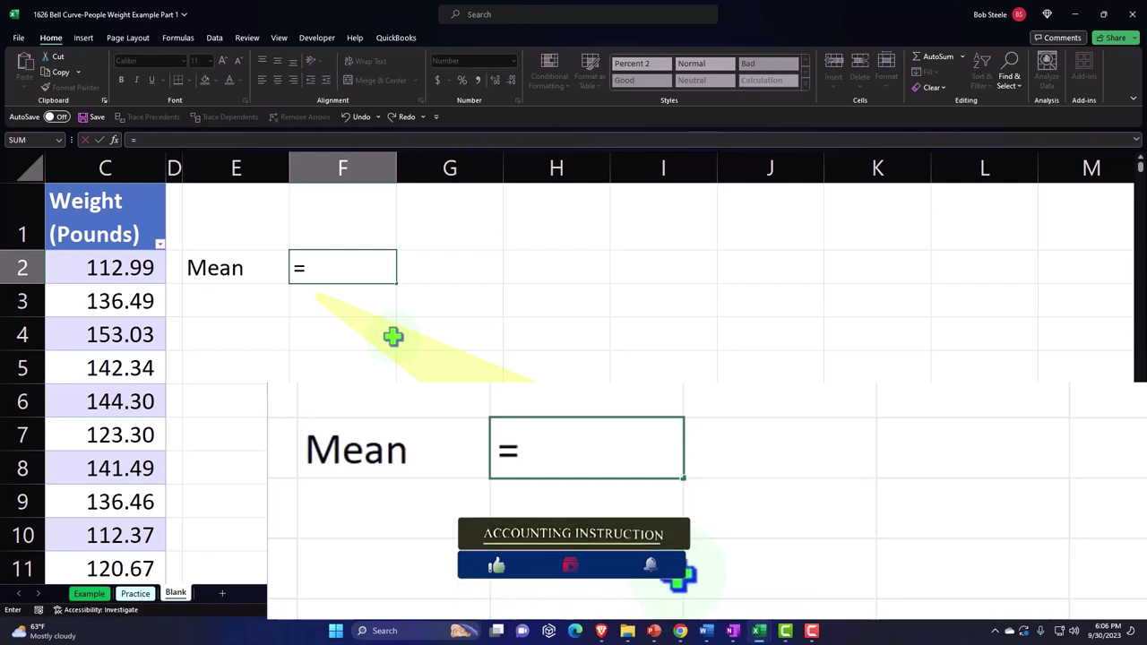
pyautogui.write('aver')
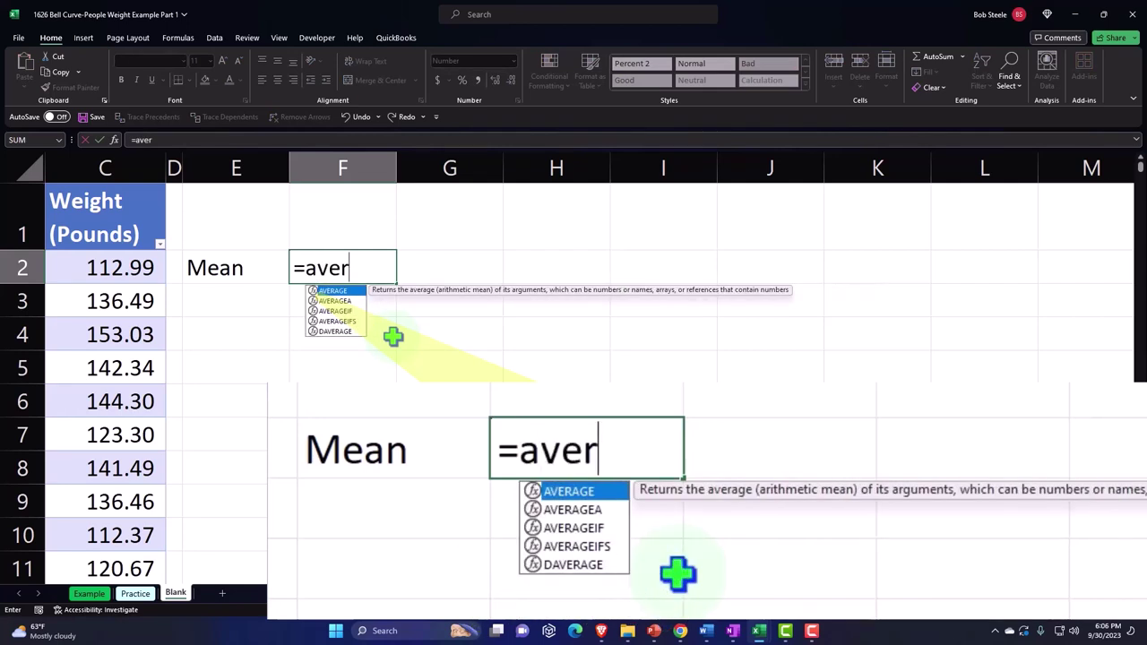
pyautogui.press('Tab')
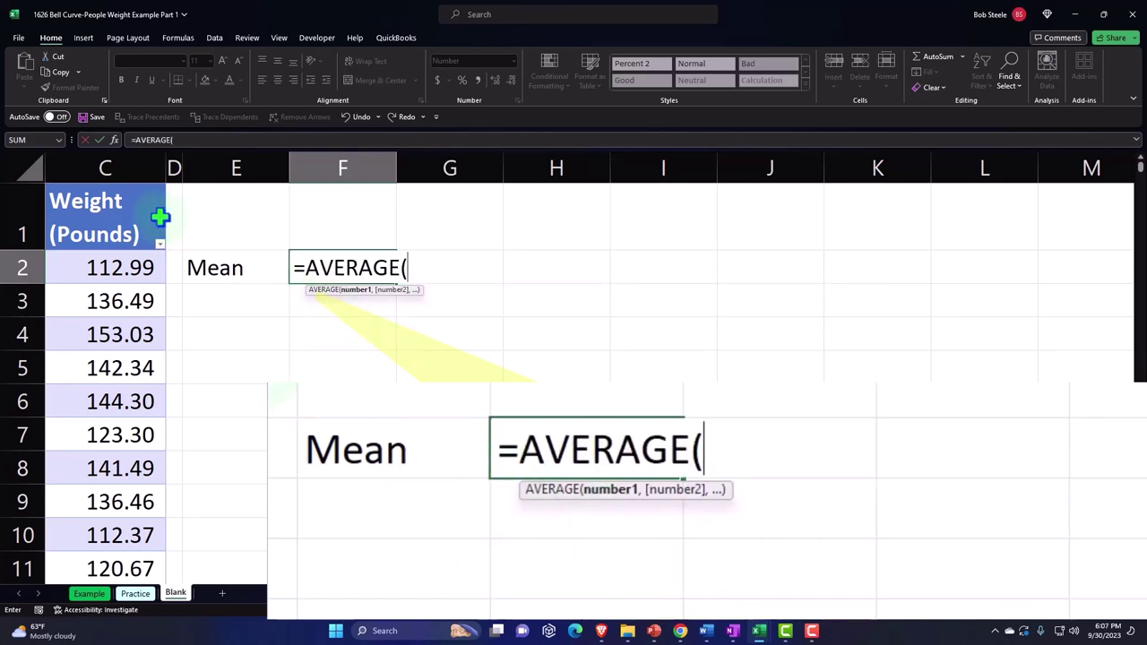
pyautogui.click(105, 179)
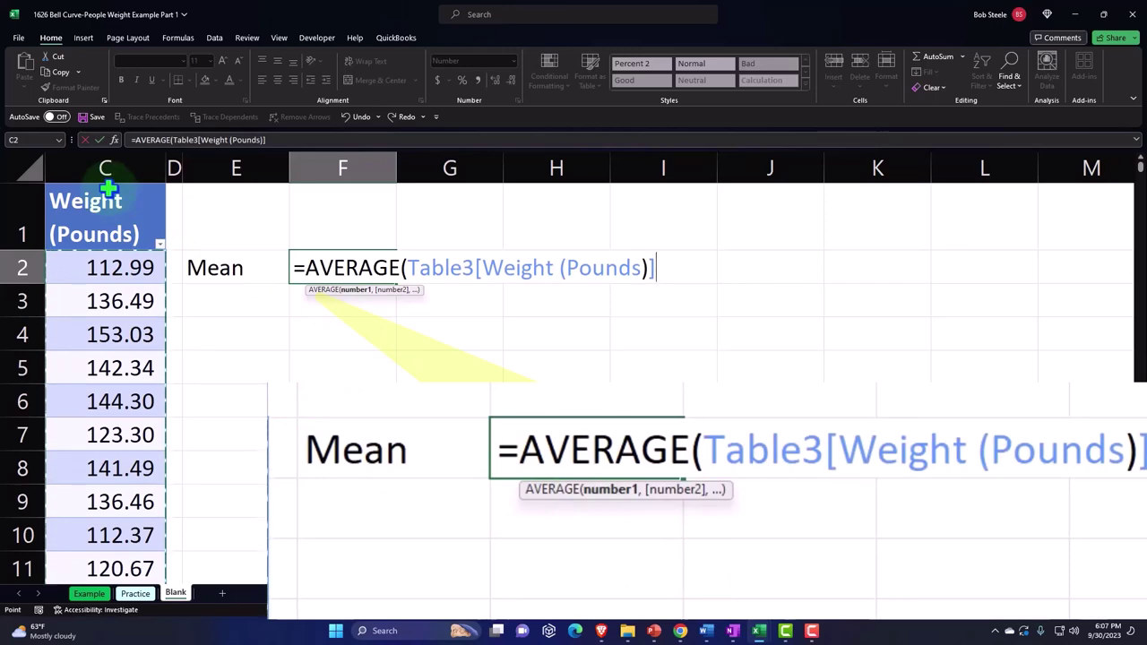
pyautogui.press('Return')
# Select the weight data from C2 down to the last row and return the view to the top.
pyautogui.click(109, 260)
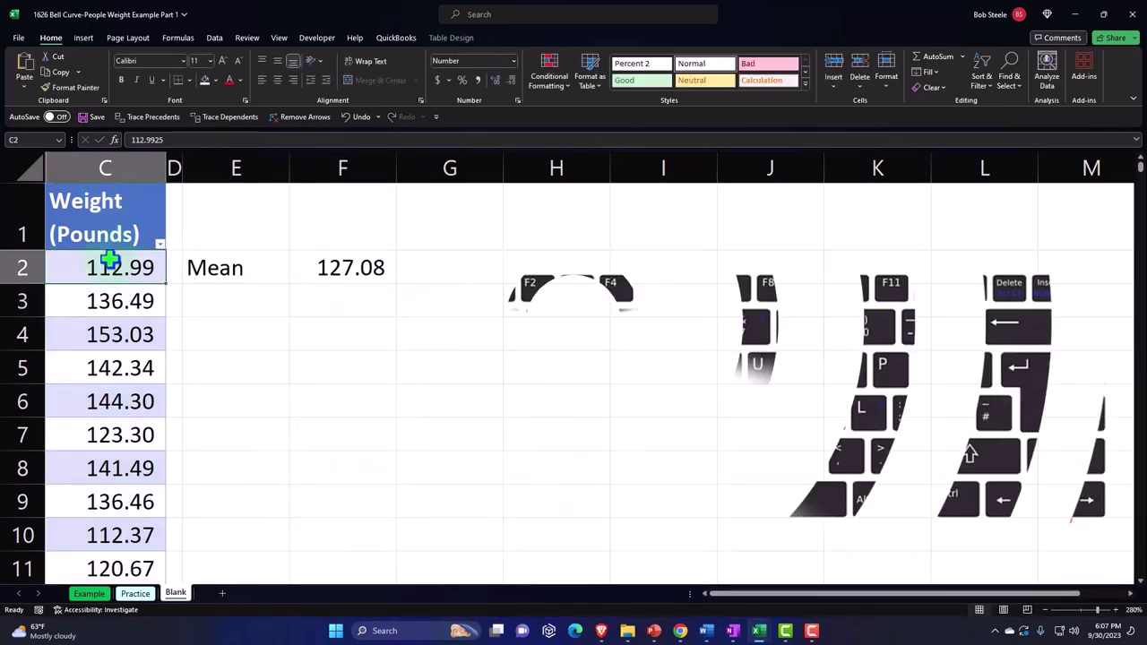
pyautogui.hotkey('ctrl', 'shift', 'Down')
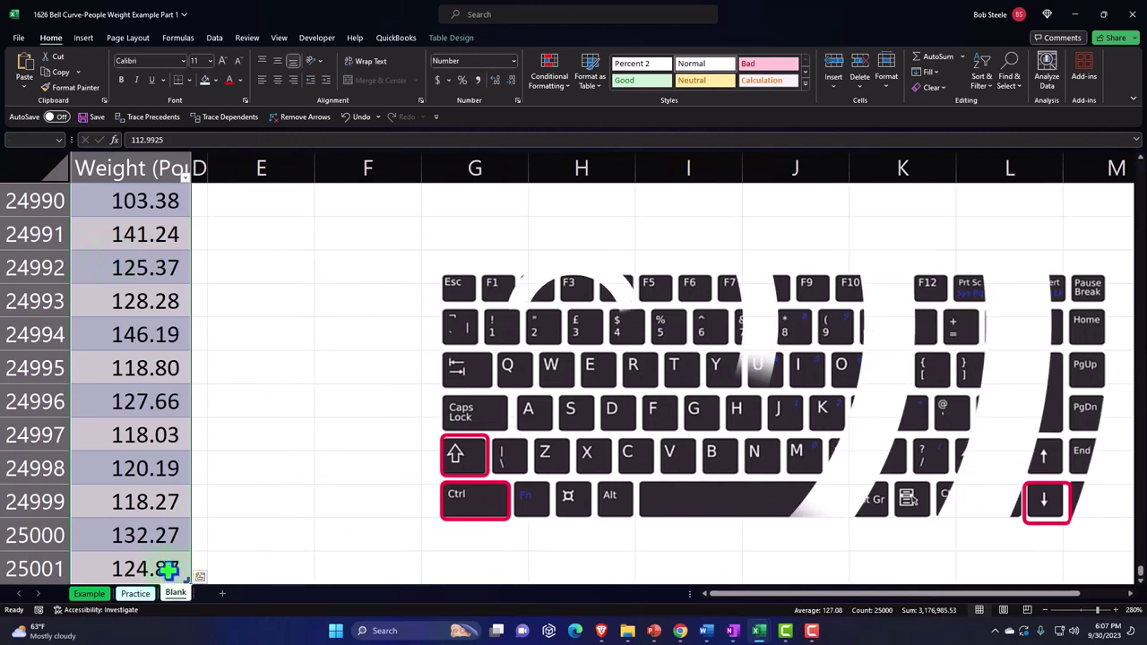
pyautogui.hotkey('ctrl', 'BackSpace')
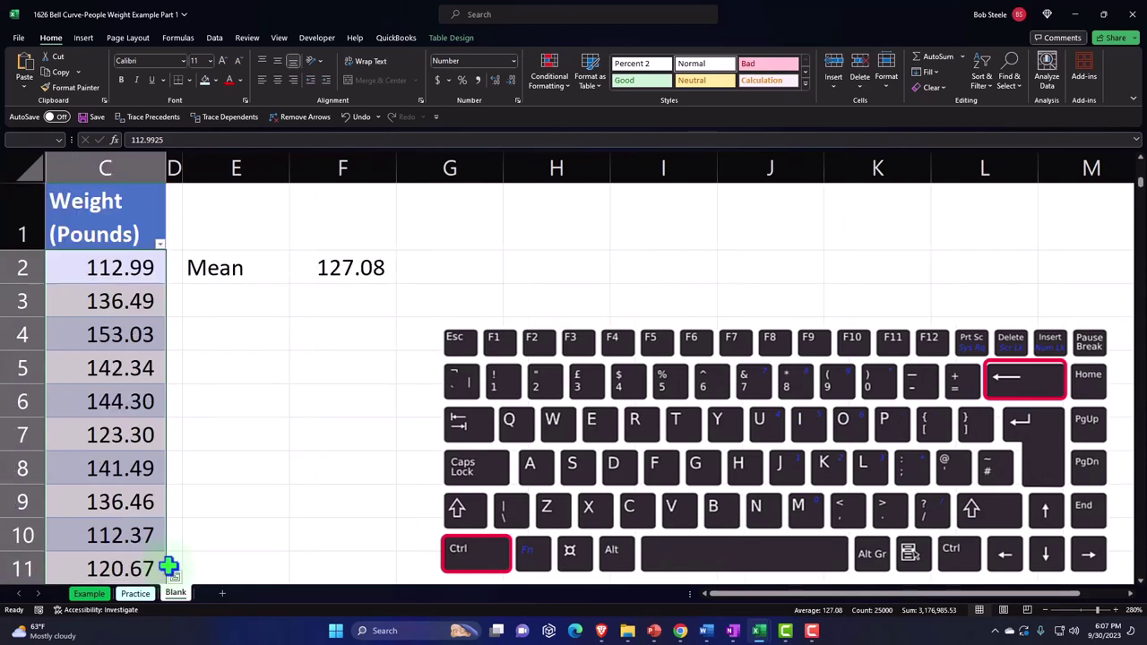
# Label E3 as SD and calculate the population standard deviation in F3 with STDEV.P over the Weight (Pounds) column.
pyautogui.click(243, 291)
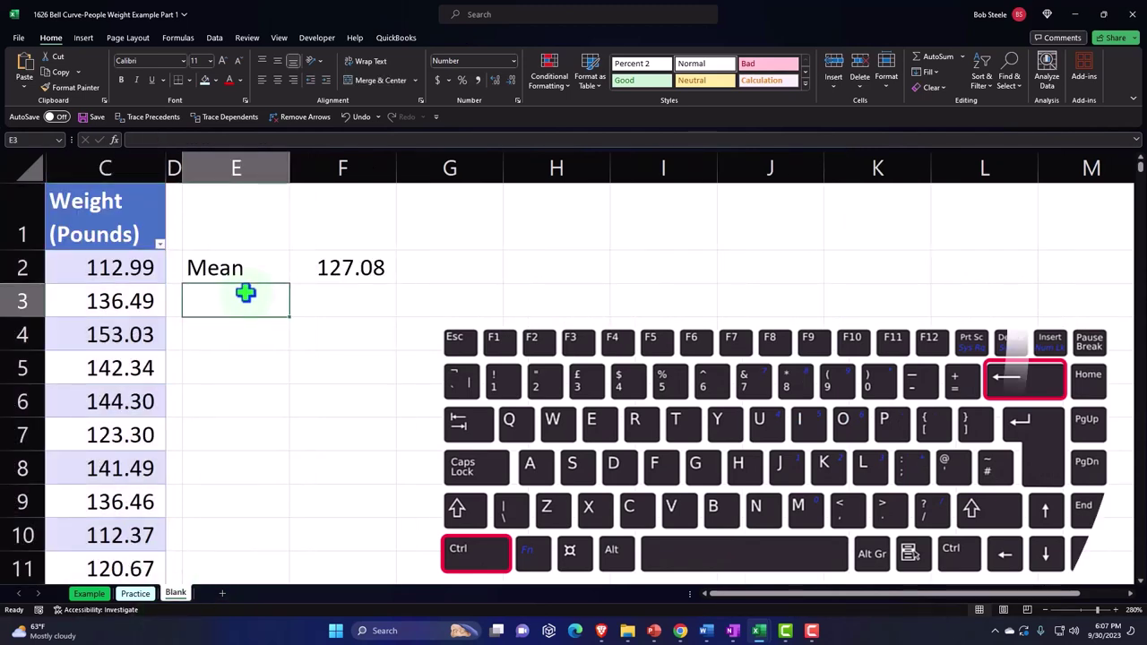
pyautogui.write('SD')
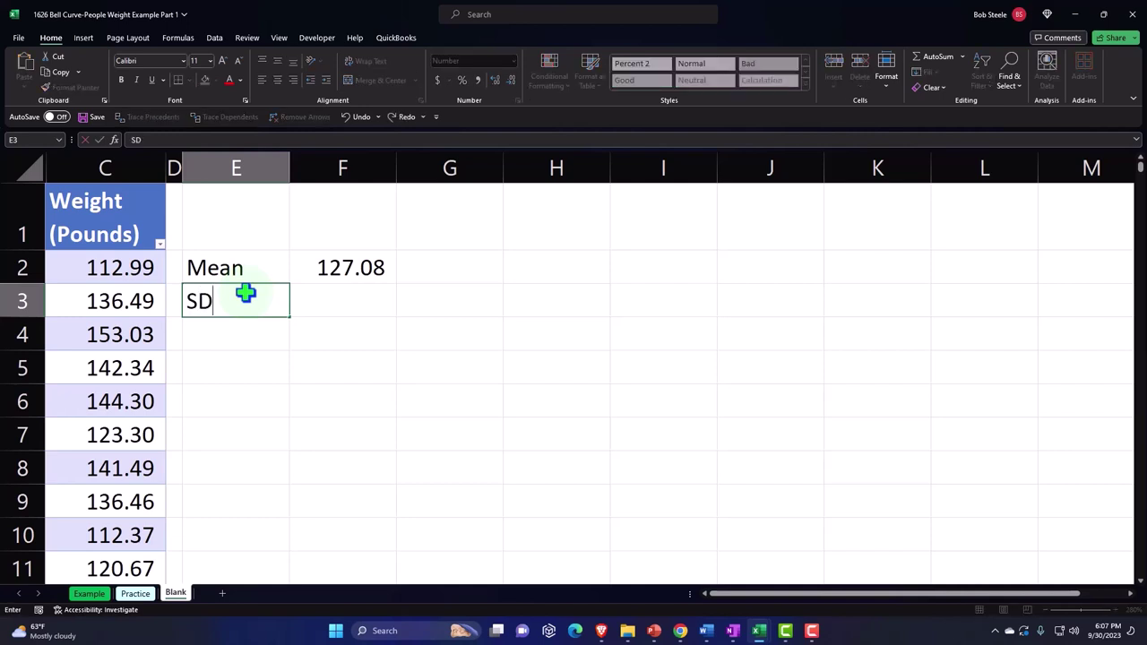
pyautogui.press('Tab')
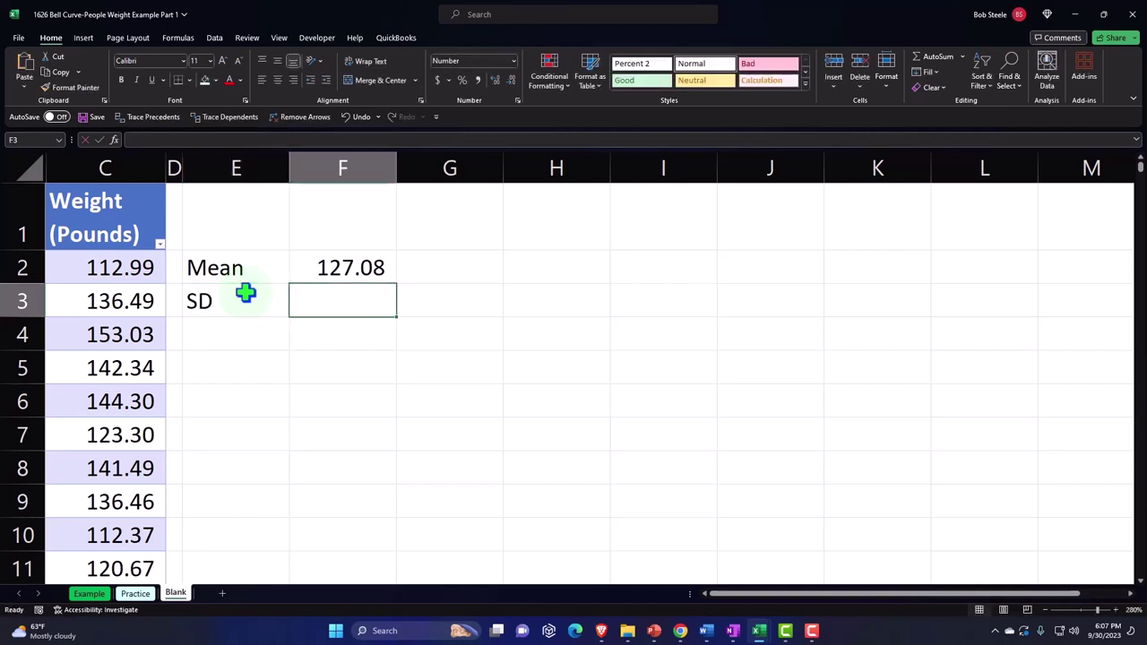
pyautogui.write('=st')
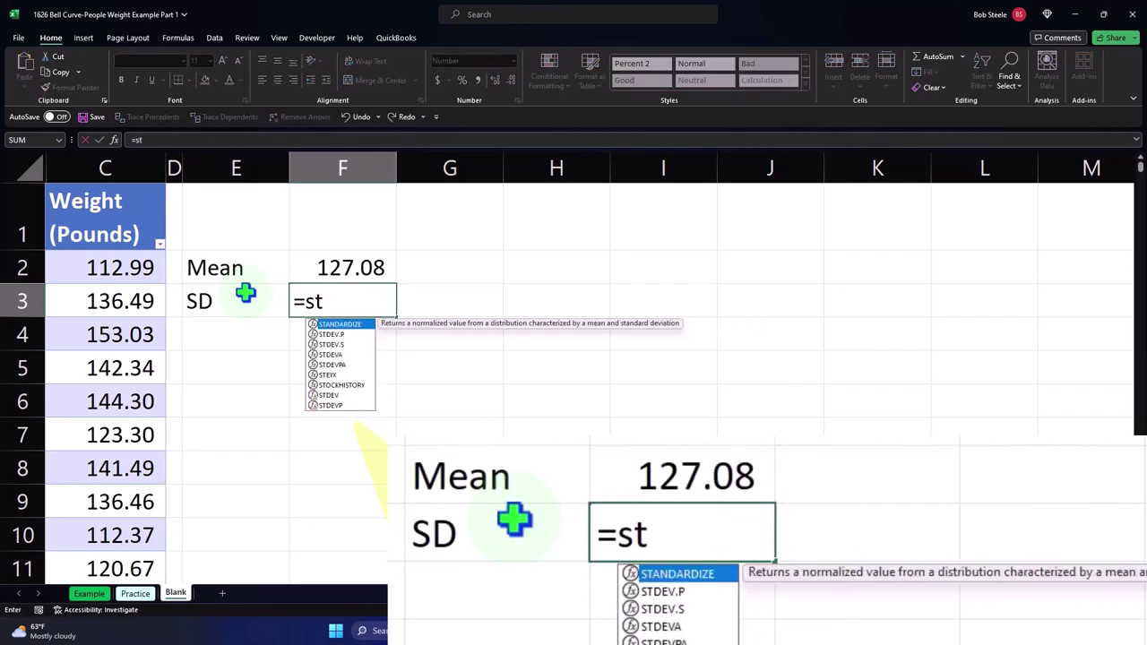
pyautogui.press('Down')
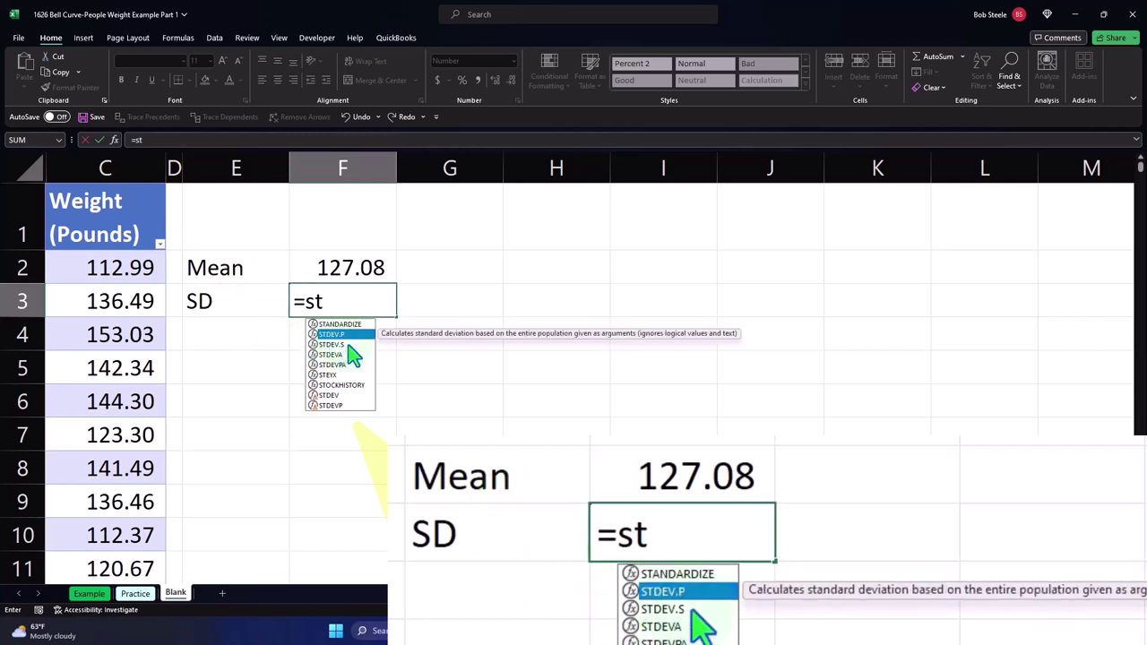
pyautogui.press('Tab')
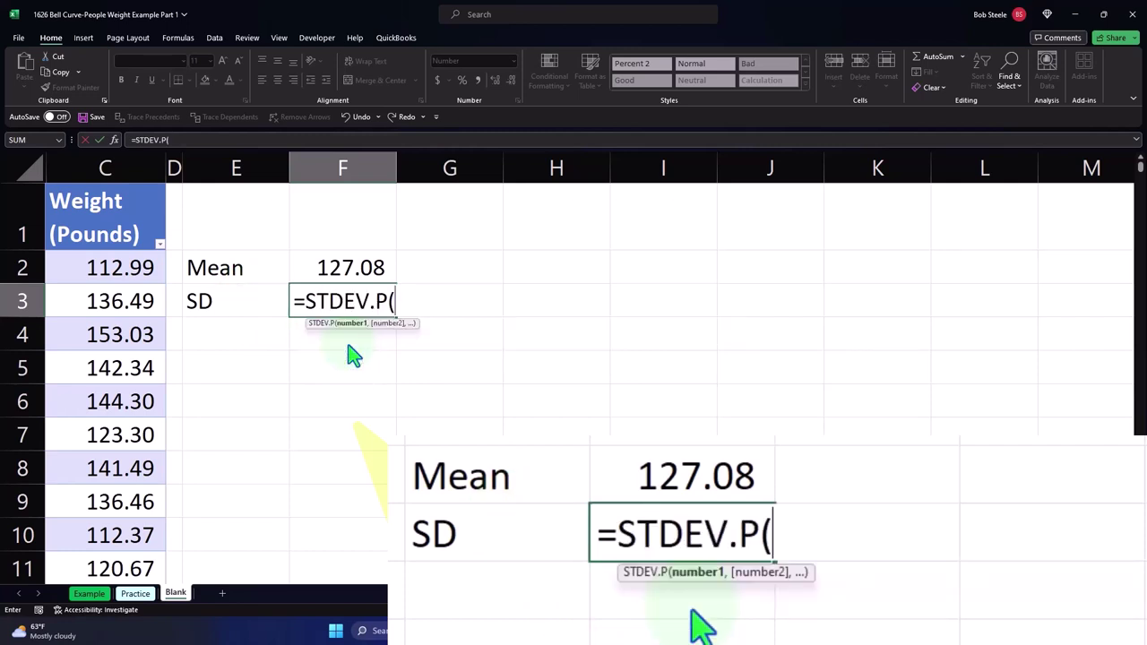
pyautogui.click(108, 181)
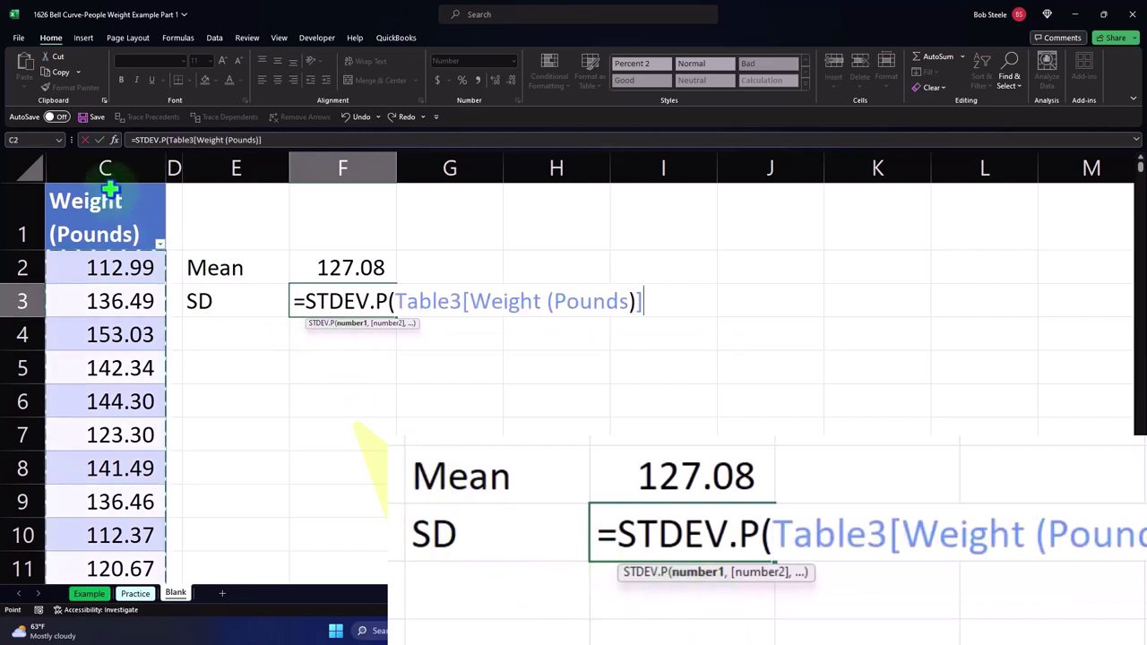
pyautogui.press('Return')
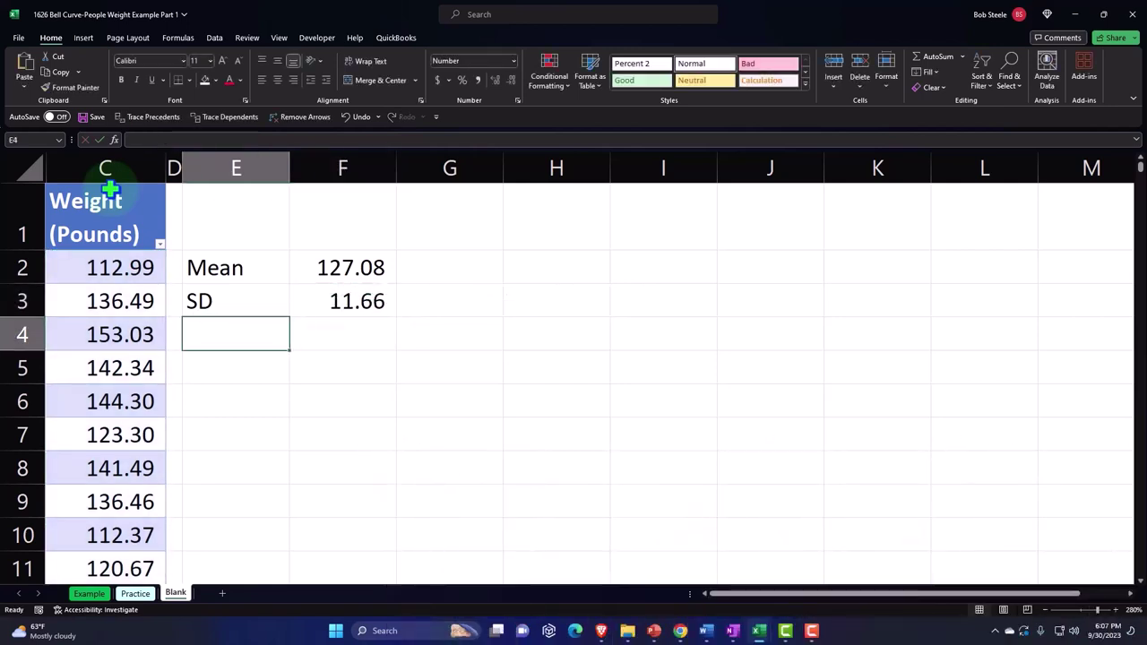
# Label E4 as Median and calculate it in F4 with MEDIAN over the Weight (Pounds) column.
pyautogui.write('Median')
pyautogui.press('Tab')
pyautogui.write('=')
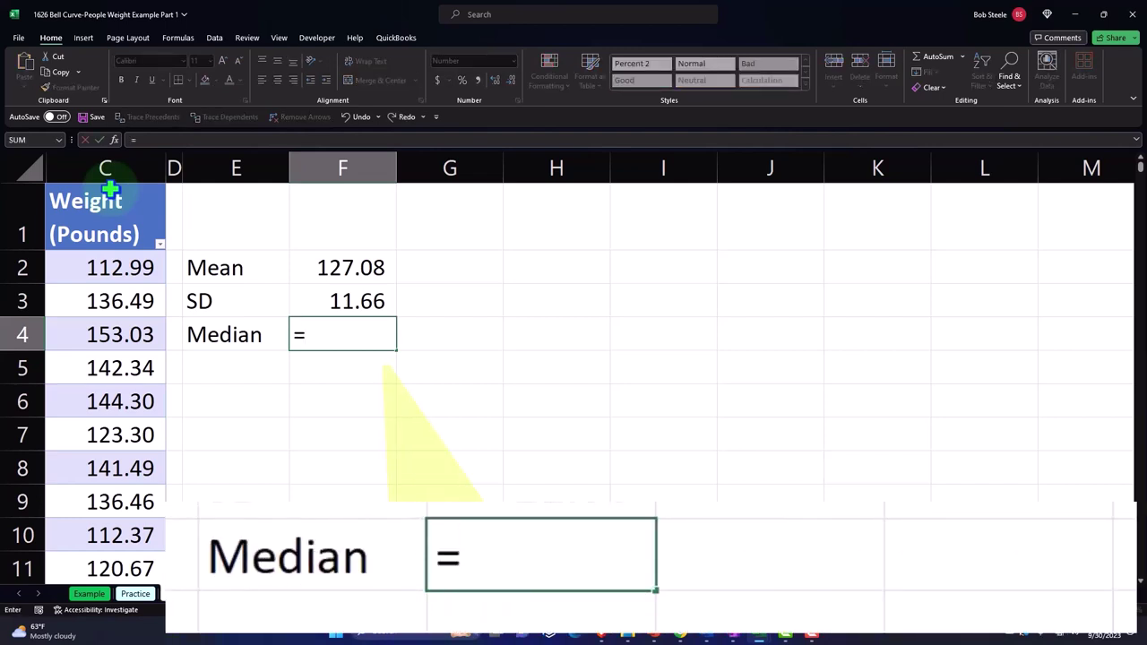
pyautogui.write('me')
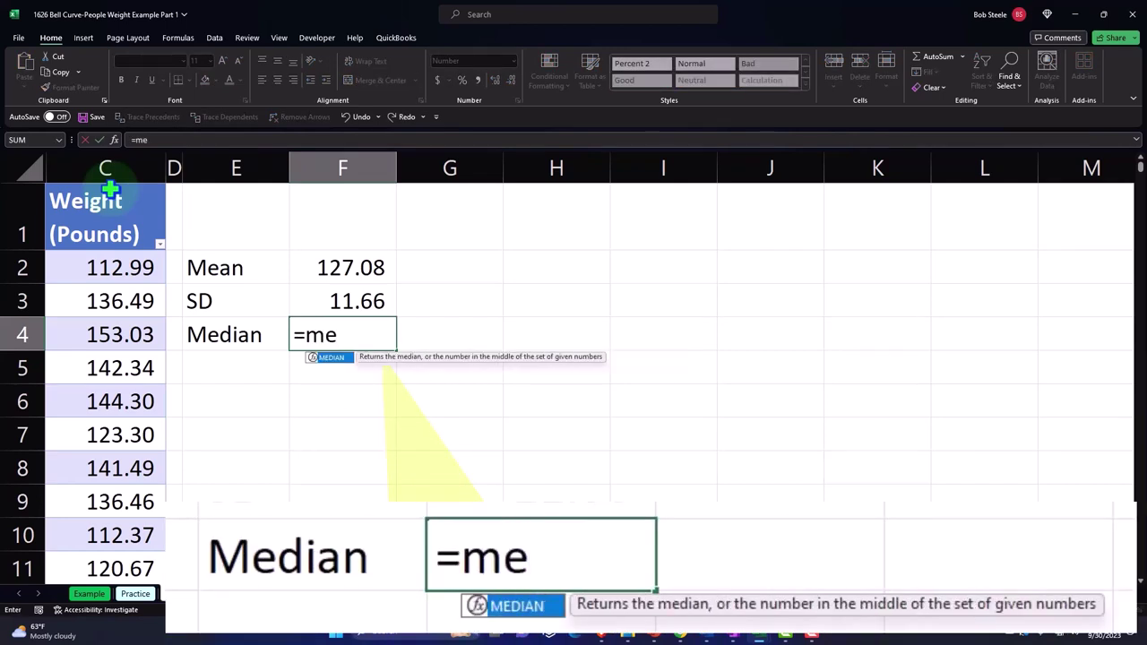
pyautogui.press('Tab')
pyautogui.click(110, 188)
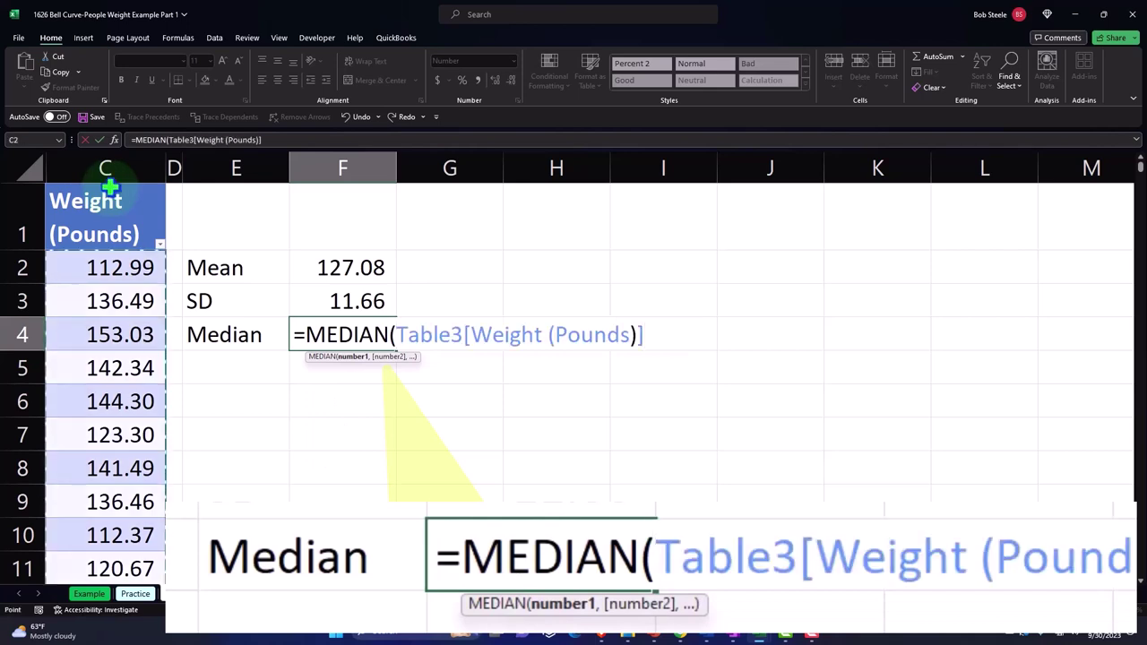
pyautogui.press('Return')
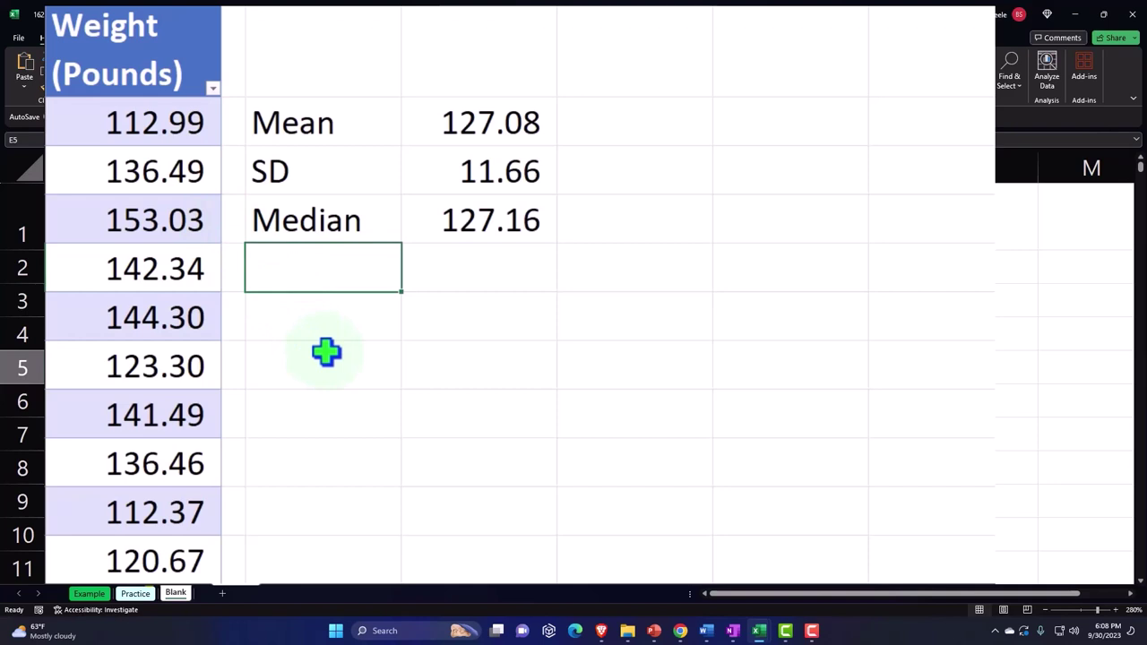
# Label E5 as Mode and calculate it in F5 with MODE.SNGL over the Weight (Pounds) column.
pyautogui.write('Mode')
pyautogui.press('Tab')
pyautogui.write('=mo')
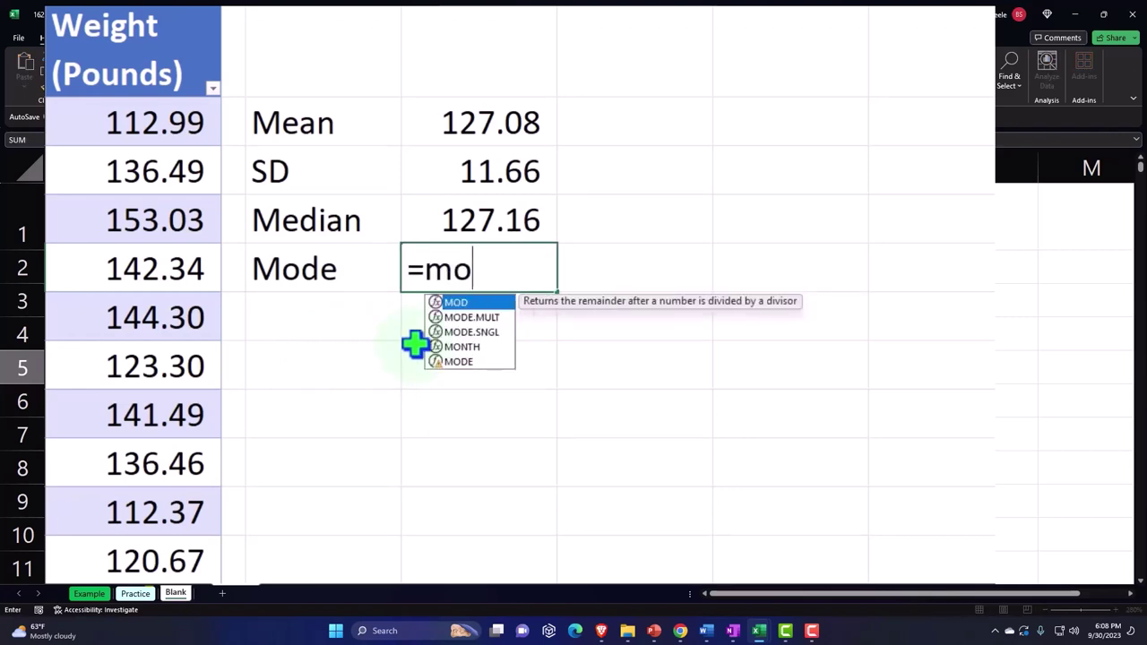
pyautogui.doubleClick(462, 332)
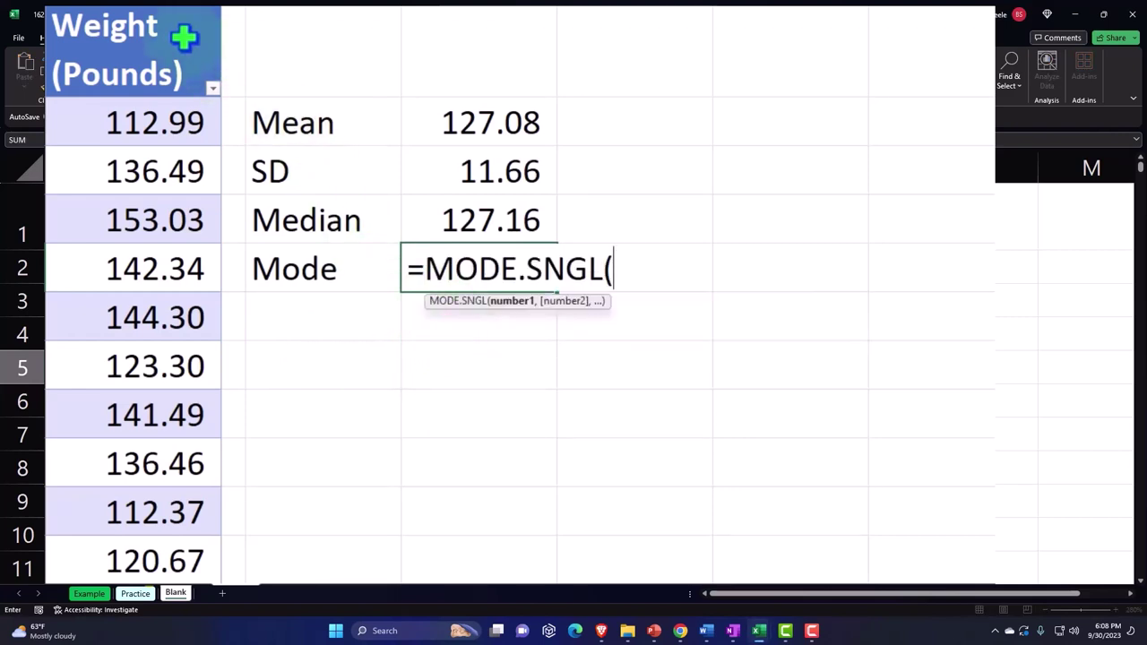
pyautogui.click(149, 10)
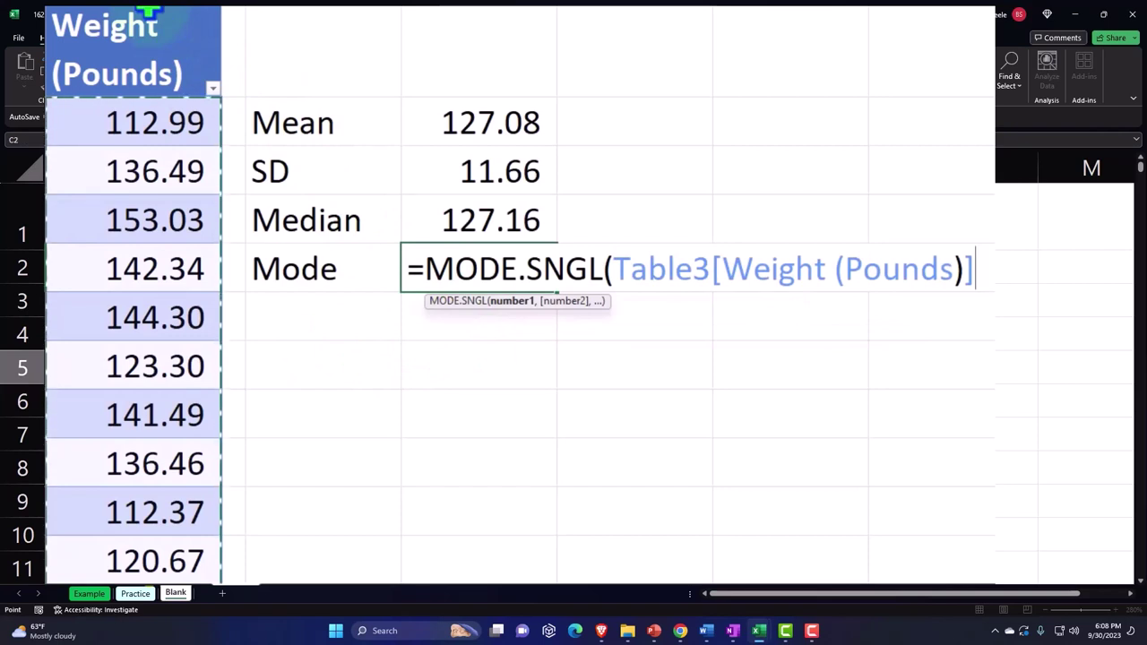
pyautogui.press('Return')
pyautogui.click(323, 364)
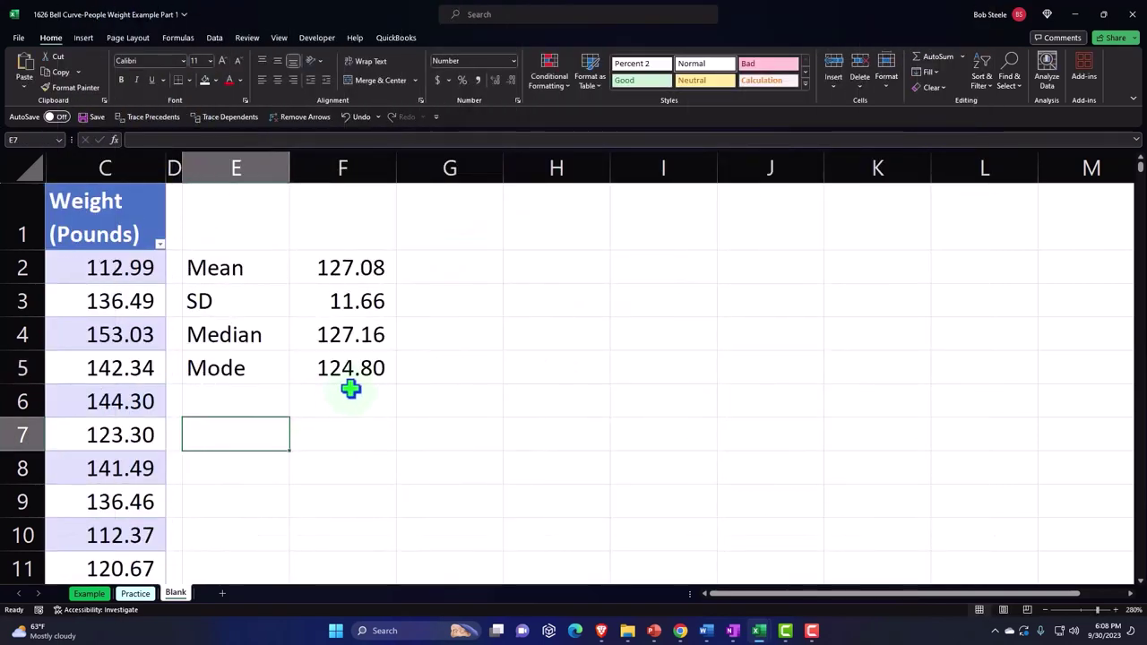
# Review the mean in F2 against the median in F4 and the mode below it.
pyautogui.click(369, 268)
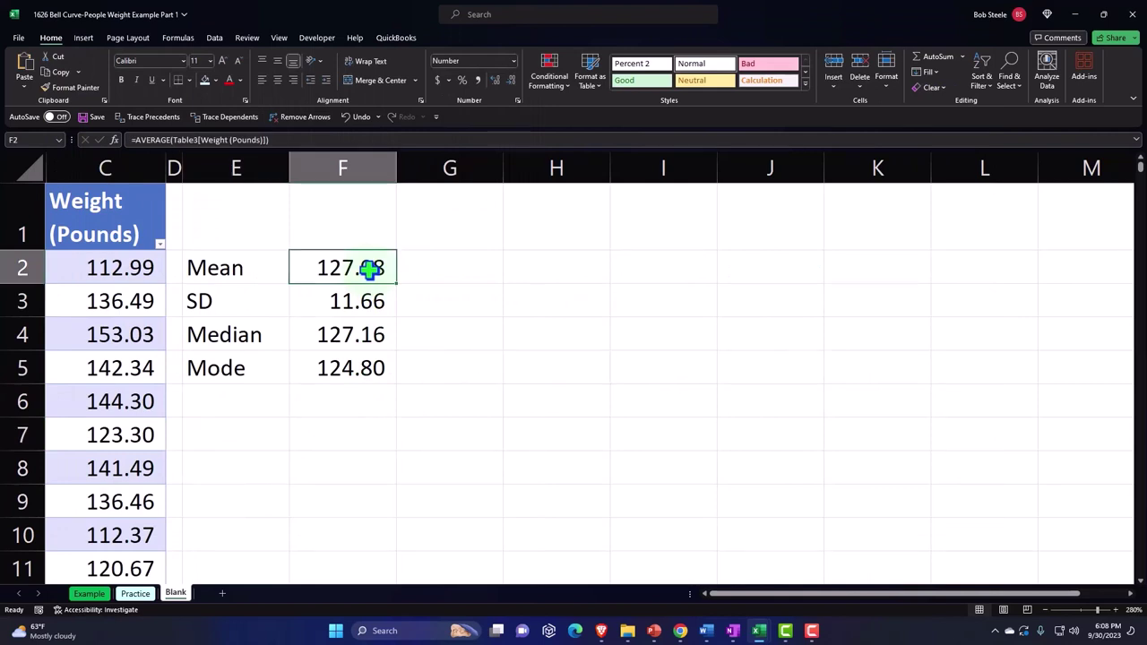
pyautogui.click(367, 333)
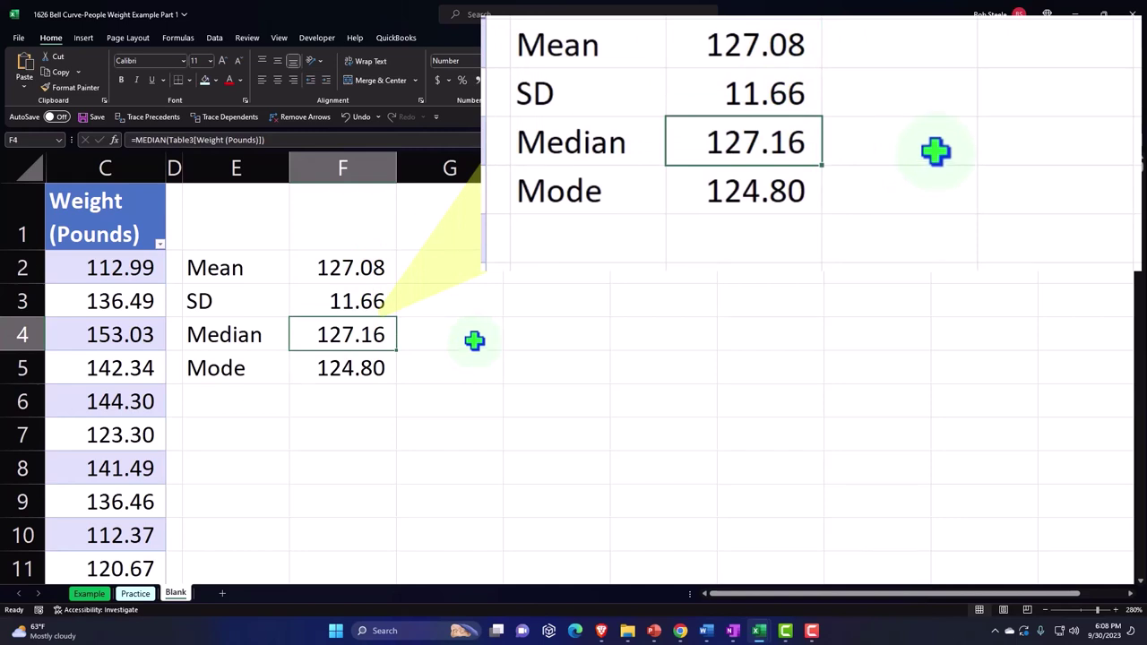
pyautogui.press('Down')
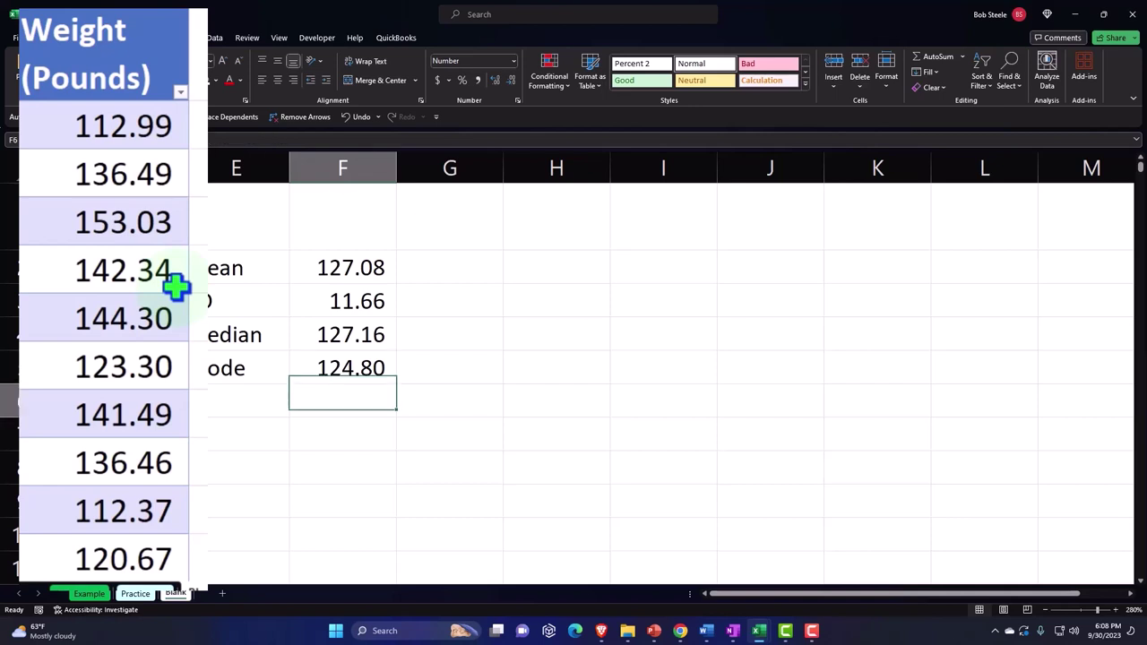
# Narrow column G to a thin spacer column next to the statistics in E2:F5.
pyautogui.press('Down')
pyautogui.press('Down')
pyautogui.press('Up')
pyautogui.press('Up')
pyautogui.press('Up')
pyautogui.press('Up')
pyautogui.press('Up')
pyautogui.press('Up')
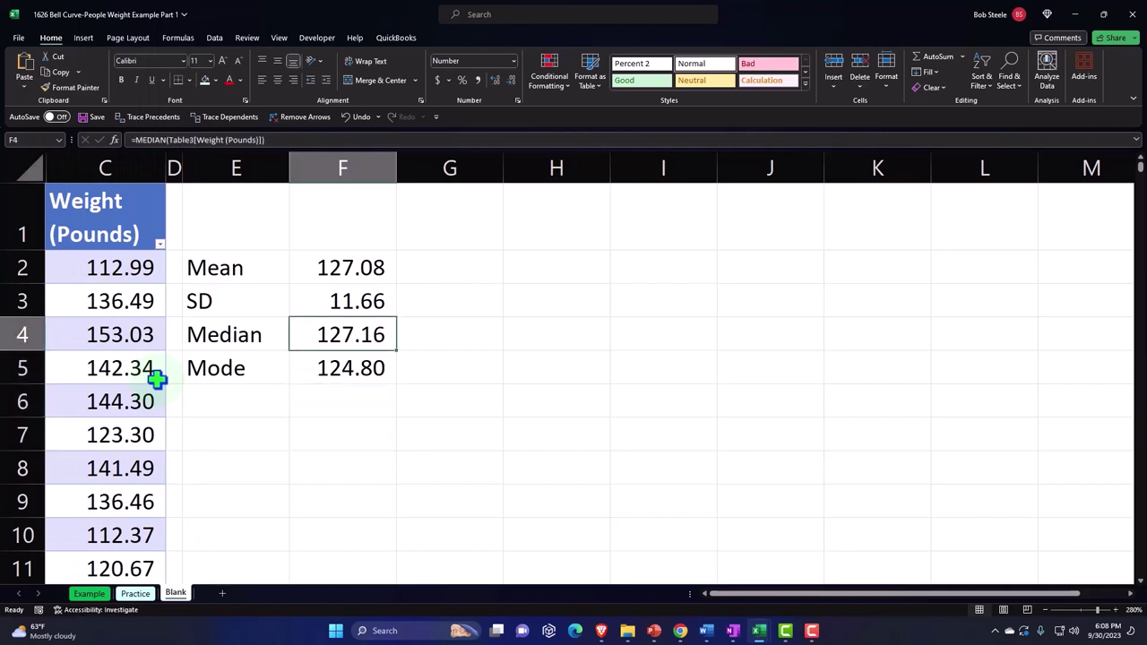
pyautogui.press('Right')
pyautogui.press('Right')
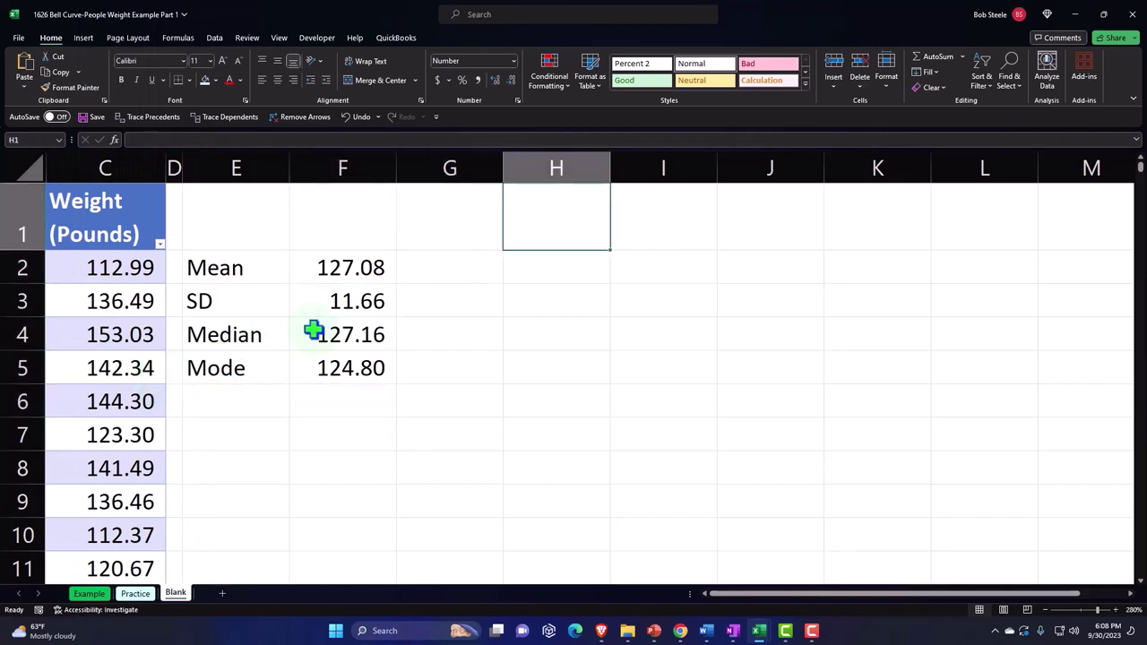
pyautogui.moveTo(501, 169); pyautogui.dragTo(411, 182)
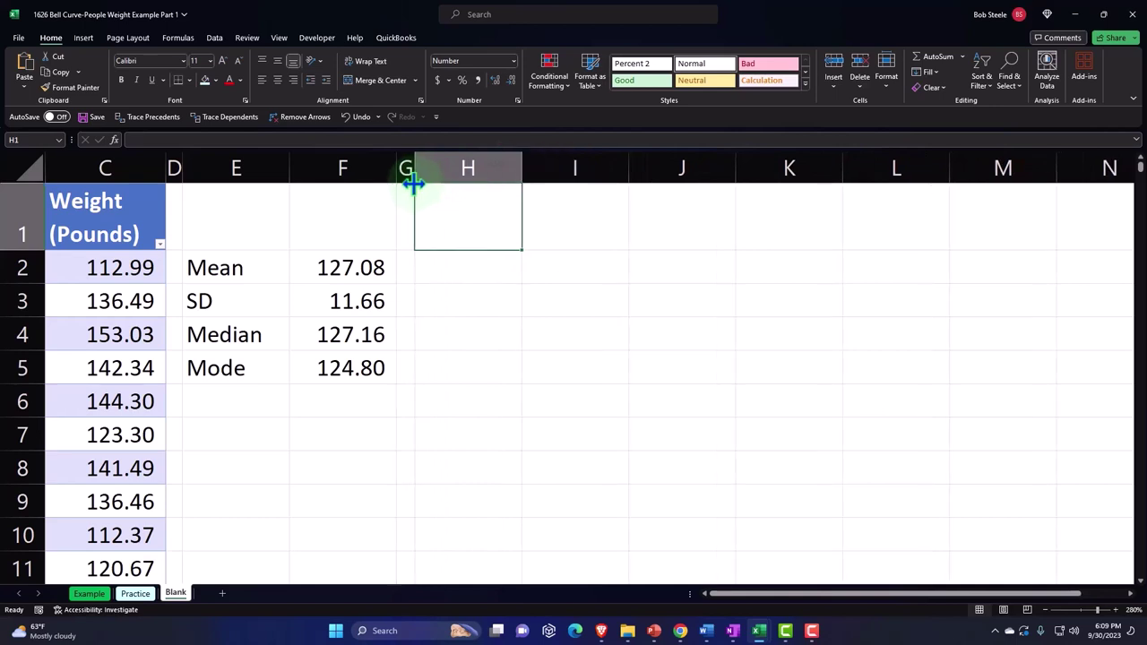
# Insert a histogram chart of all the data in the Weight (Pounds) column.
pyautogui.click(113, 184)
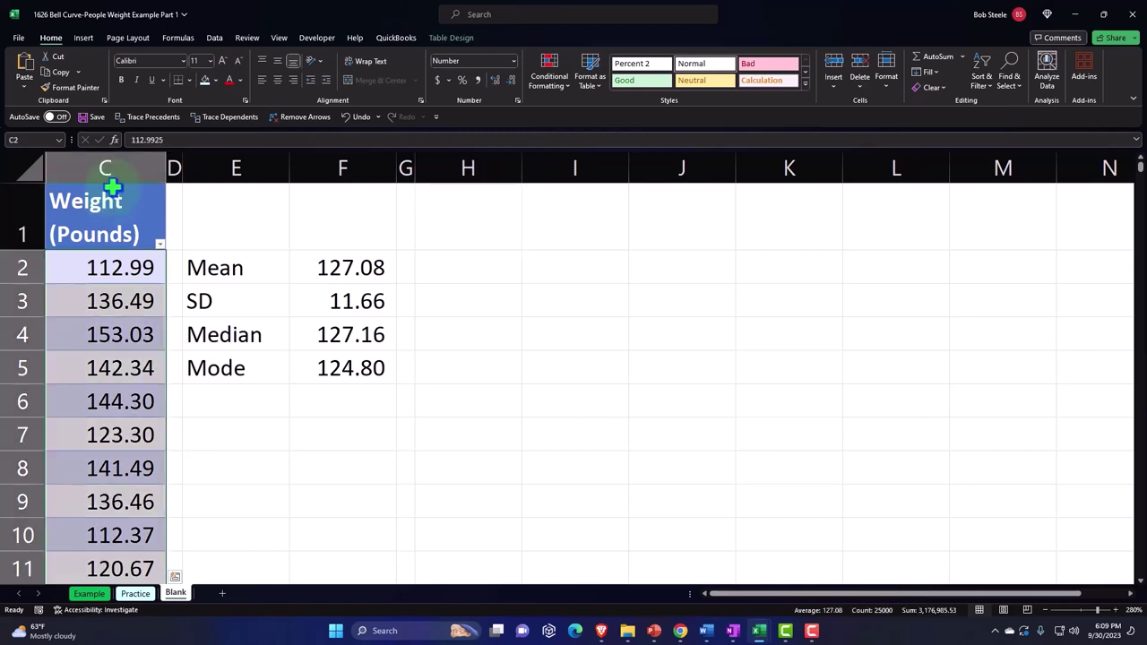
pyautogui.click(99, 296)
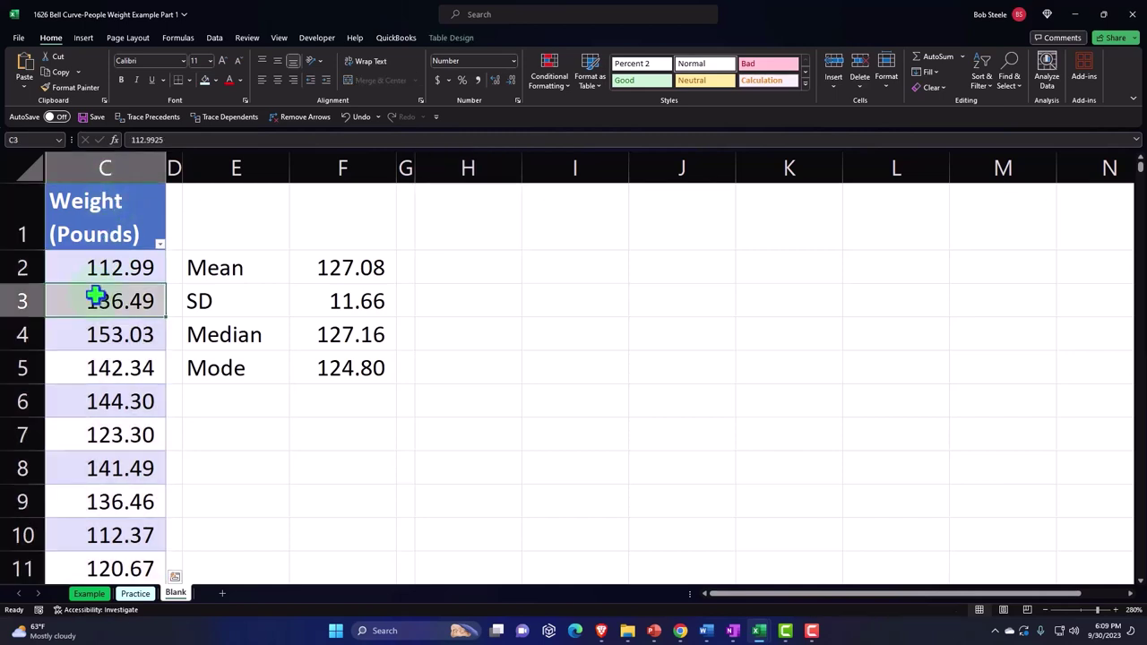
pyautogui.click(105, 175)
pyautogui.click(104, 184)
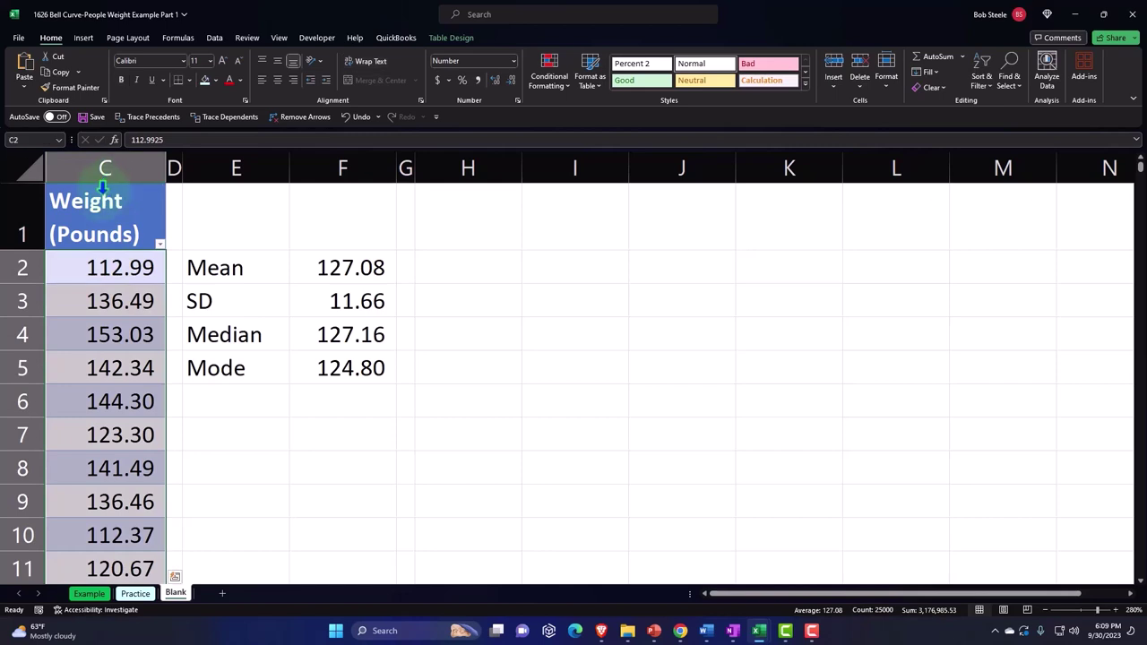
pyautogui.click(83, 40)
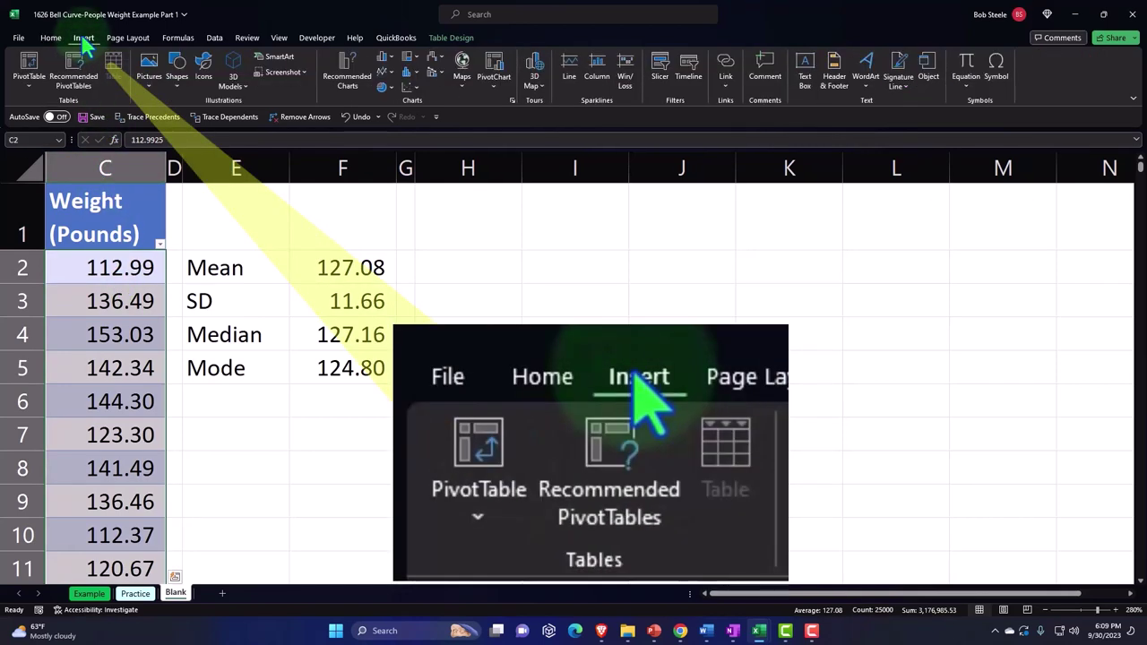
pyautogui.click(407, 71)
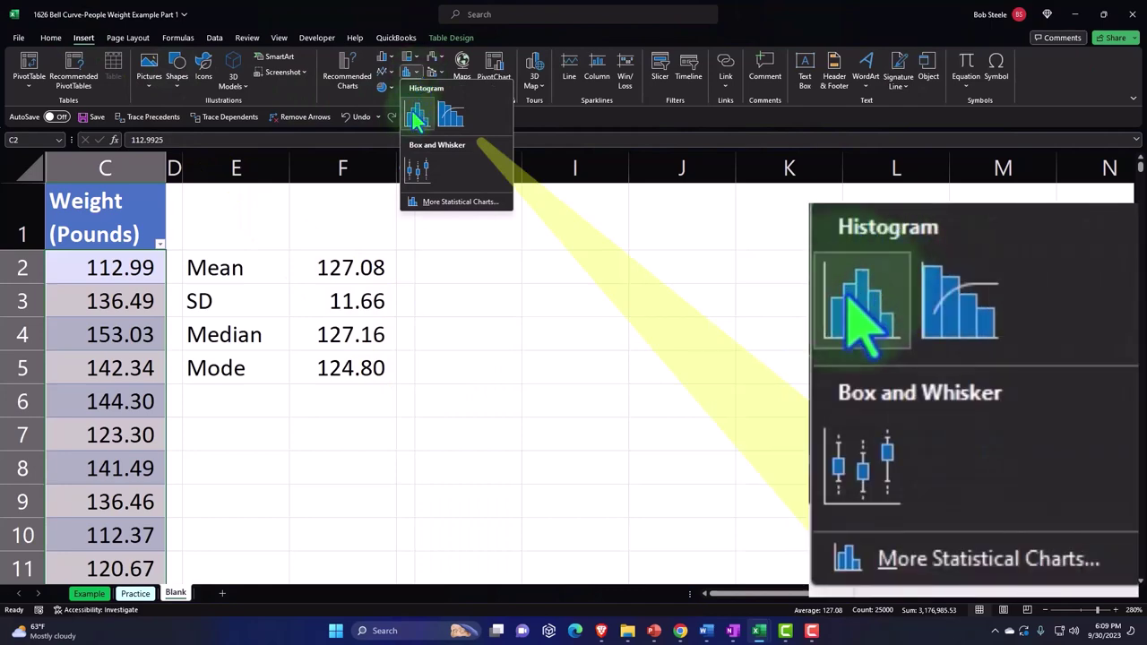
pyautogui.click(417, 116)
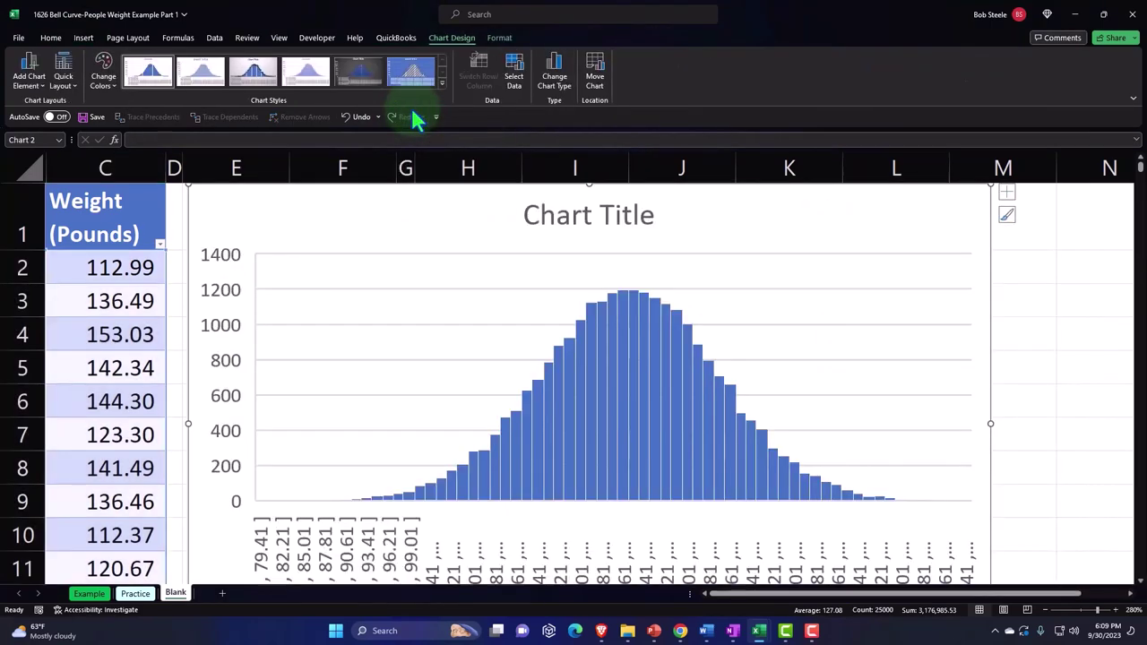
# Check the histogram's horizontal bin labels and delete the placeholder chart title.
pyautogui.scroll(-1, 566, 369)
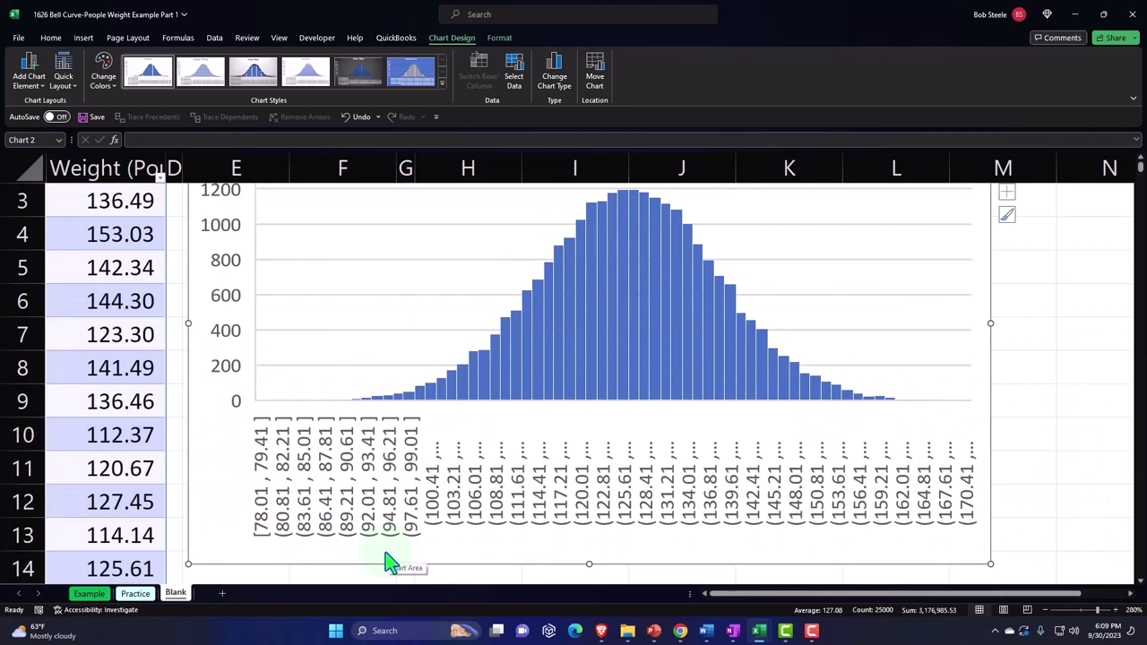
pyautogui.scroll(1, 390, 562)
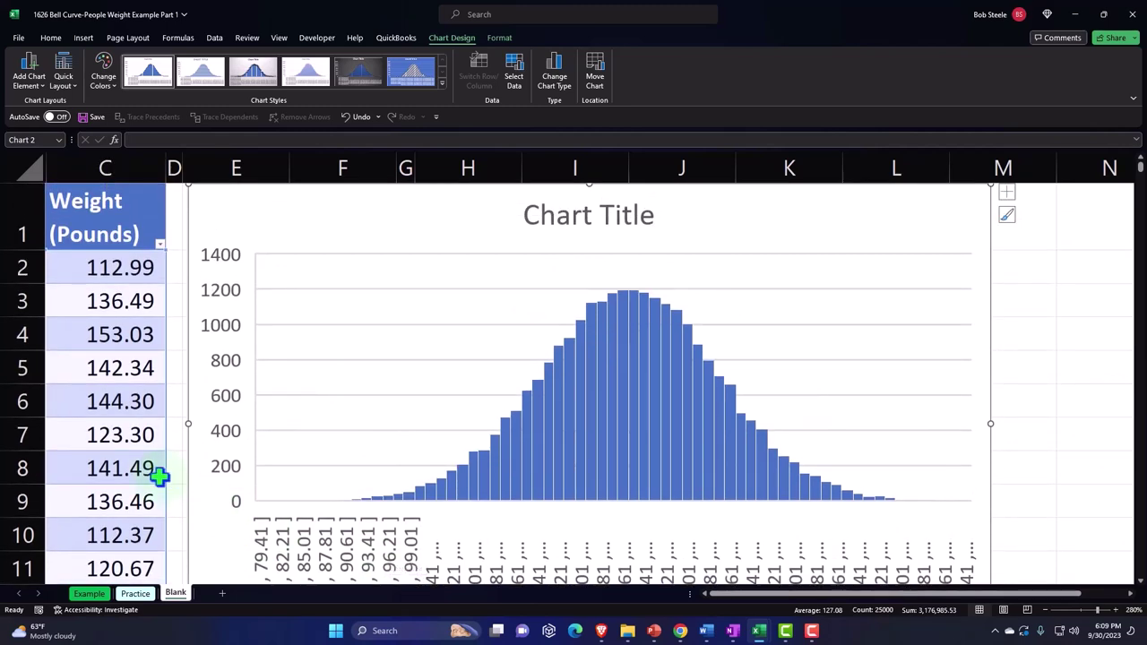
pyautogui.click(573, 223)
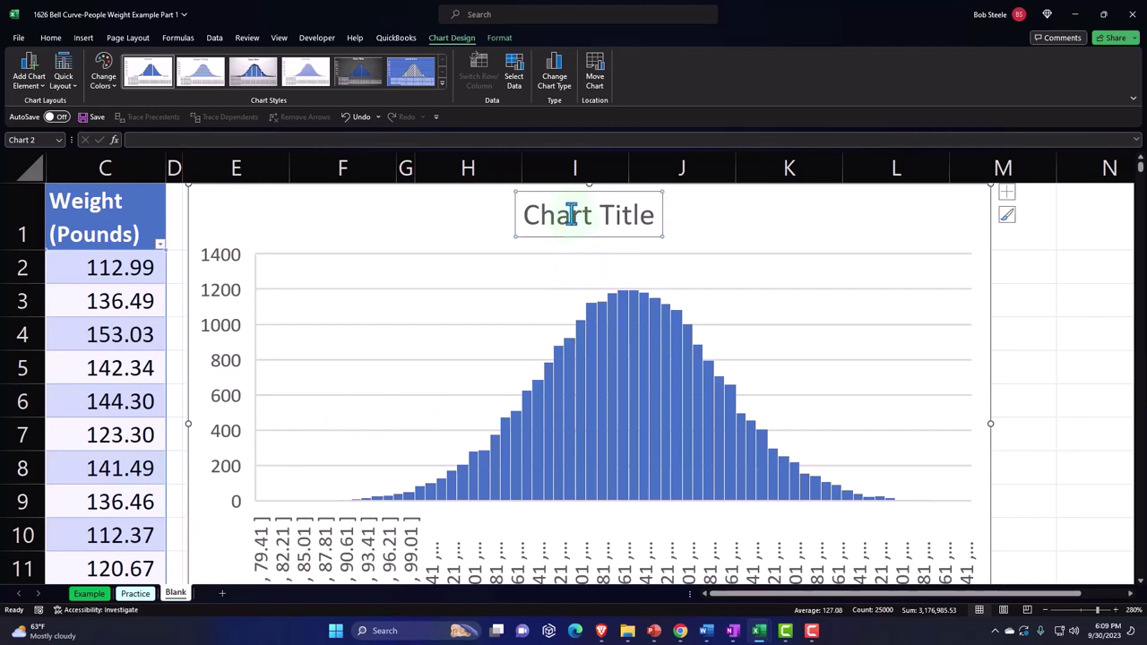
pyautogui.press('Delete')
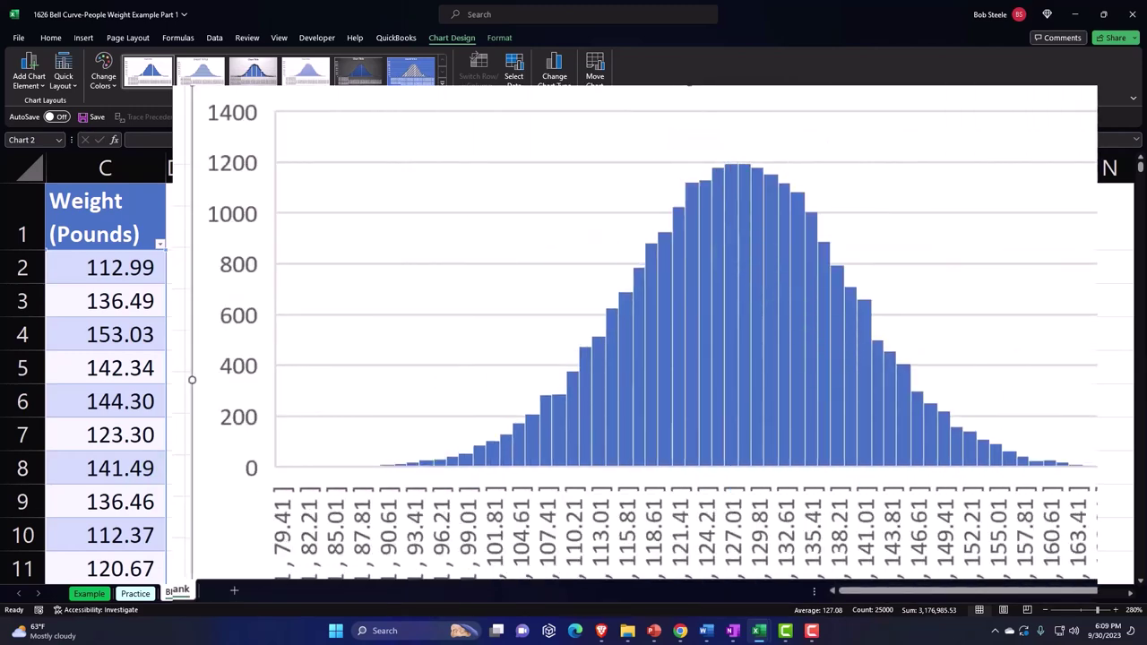
# Shrink the histogram slightly and move it off the statistics so it spans columns H to O.
pyautogui.click(1045, 609)
pyautogui.click(1046, 609)
pyautogui.click(1046, 609)
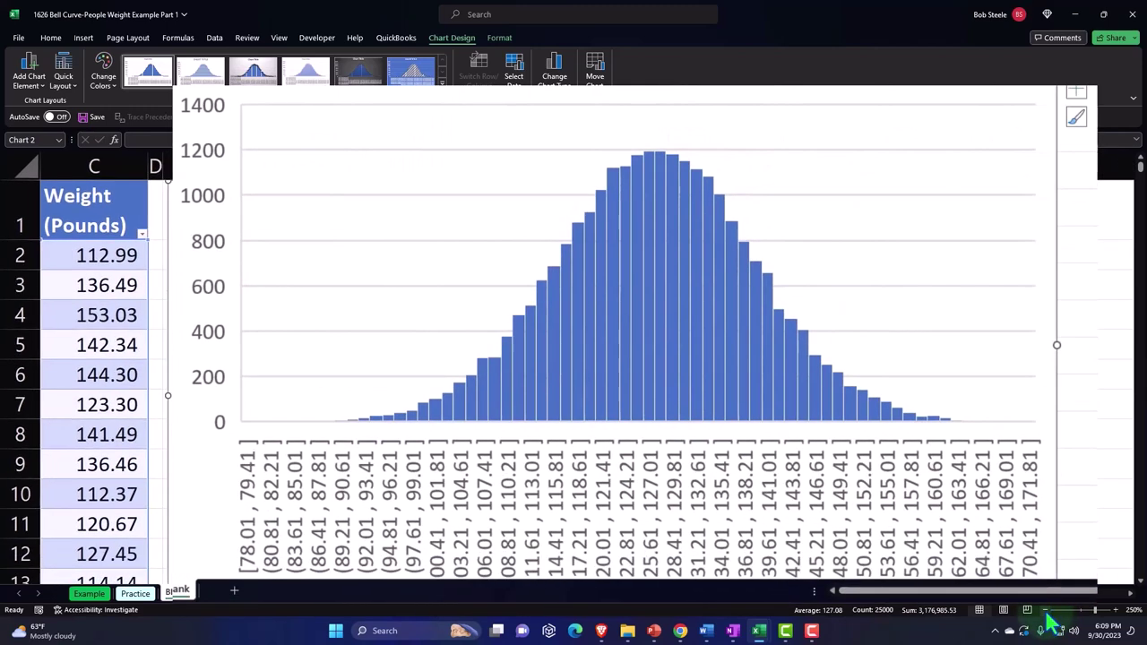
pyautogui.click(1045, 609)
pyautogui.click(1045, 609)
pyautogui.click(1046, 609)
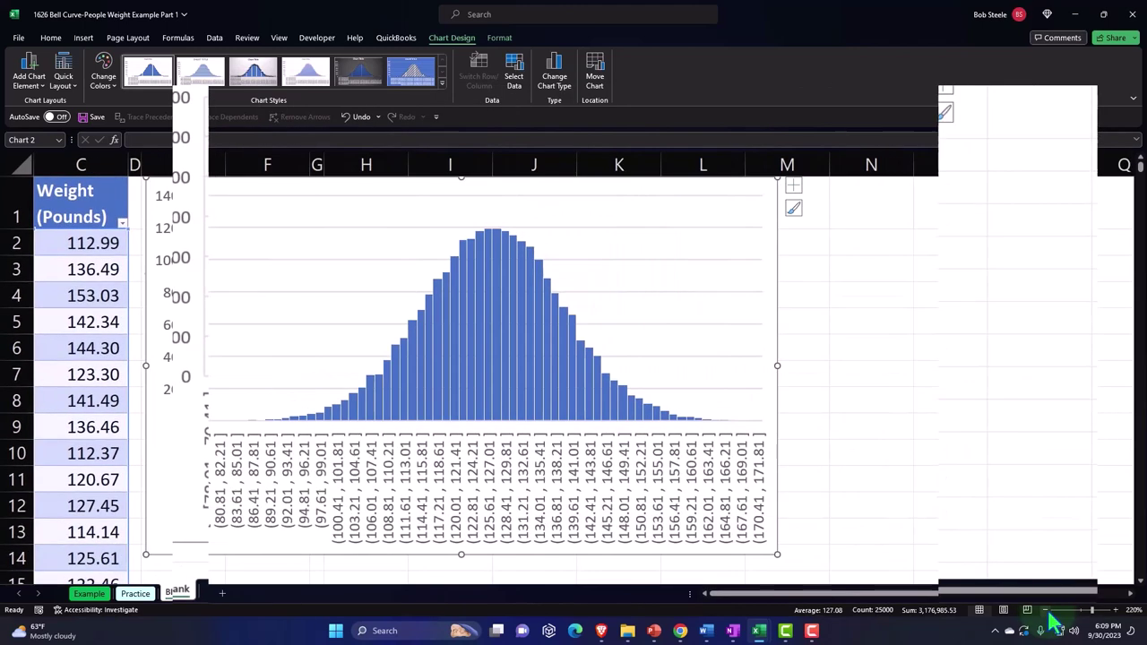
pyautogui.moveTo(781, 556); pyautogui.dragTo(755, 502)
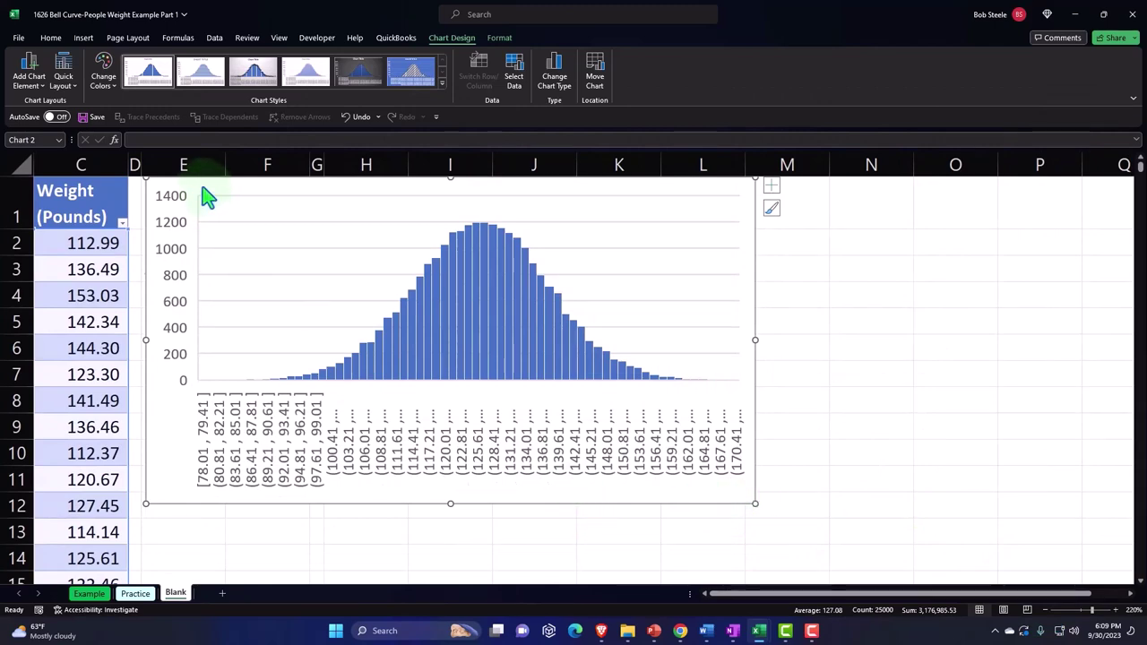
pyautogui.moveTo(168, 430); pyautogui.dragTo(374, 466)
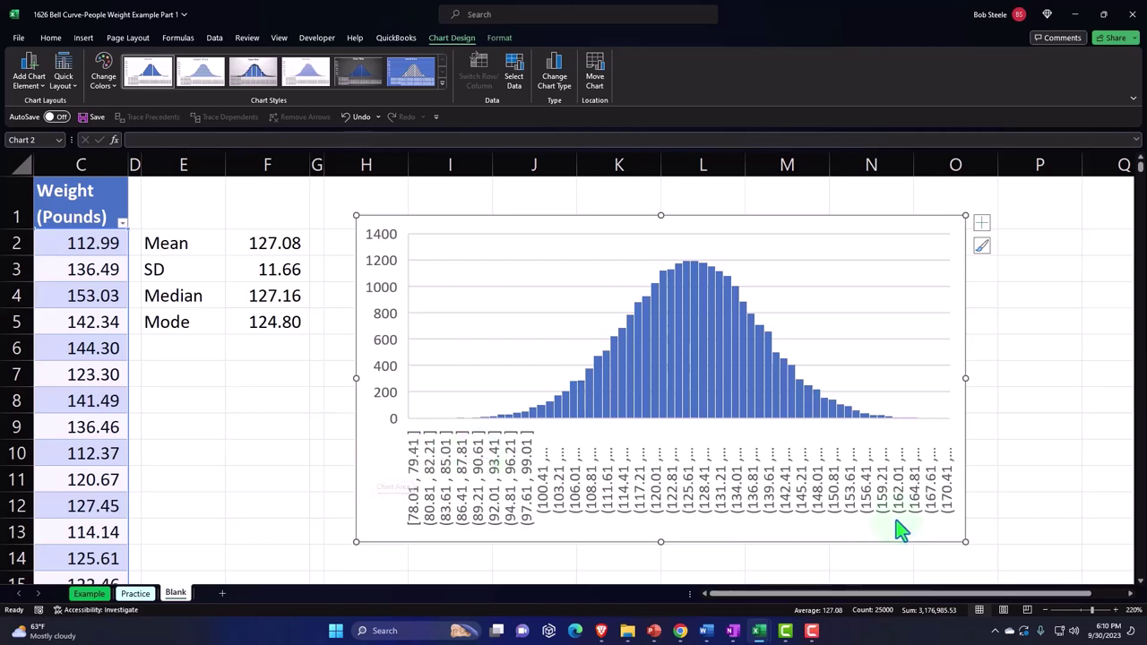
# Enlarge the histogram a little and move it out past column Q to free the columns from H onward.
pyautogui.moveTo(963, 542); pyautogui.dragTo(1055, 558)
pyautogui.moveTo(379, 466); pyautogui.dragTo(1128, 492)
pyautogui.moveTo(1045, 594); pyautogui.dragTo(1060, 588)
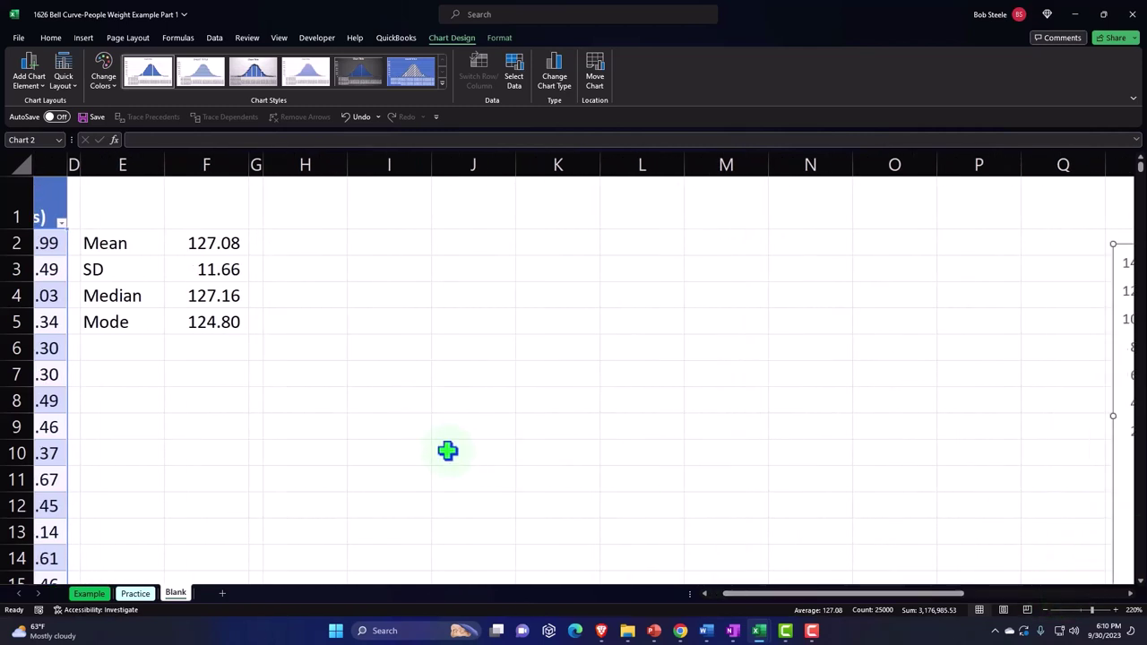
# Enter the column headings X in H1 and P(x) in I1.
pyautogui.click(399, 442)
pyautogui.click(303, 191)
pyautogui.press('Down')
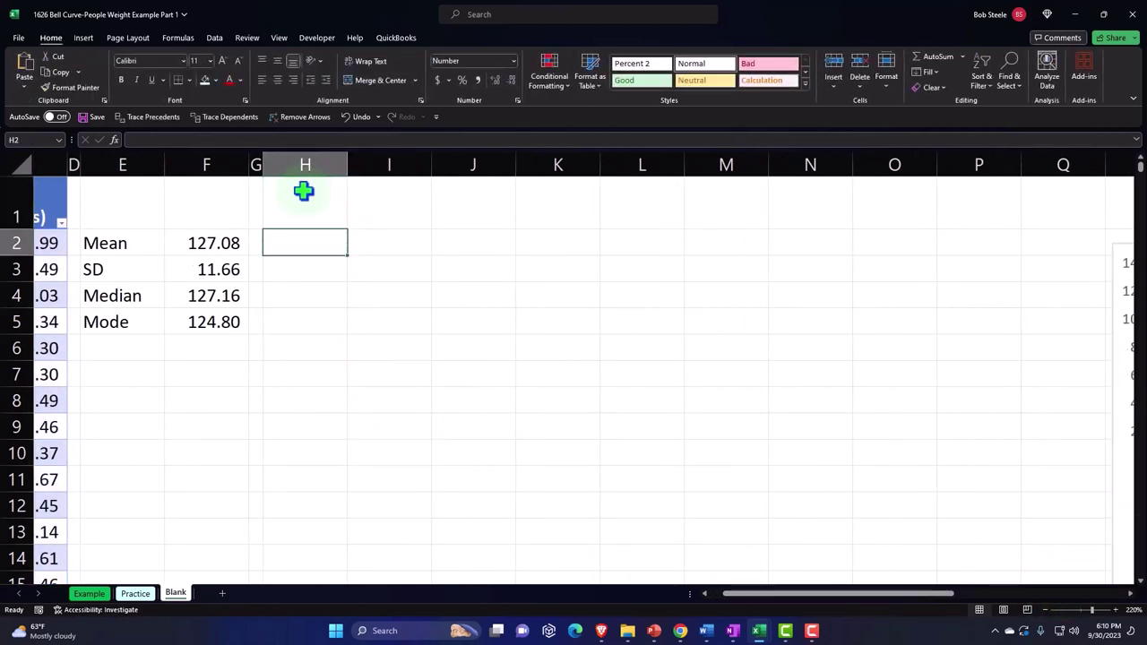
pyautogui.press('Left')
pyautogui.press('Left')
pyautogui.press('Left')
pyautogui.press('Left')
pyautogui.press('Left')
pyautogui.press('Right')
pyautogui.press('Right')
pyautogui.press('Right')
pyautogui.press('Right')
pyautogui.press('Right')
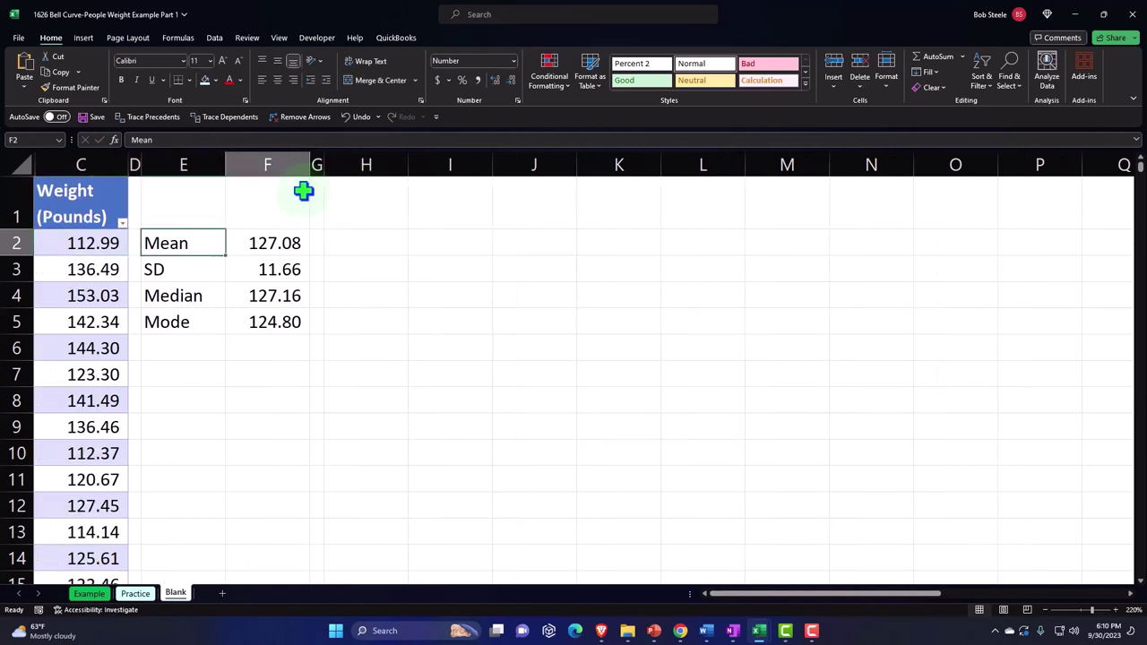
pyautogui.press('Up')
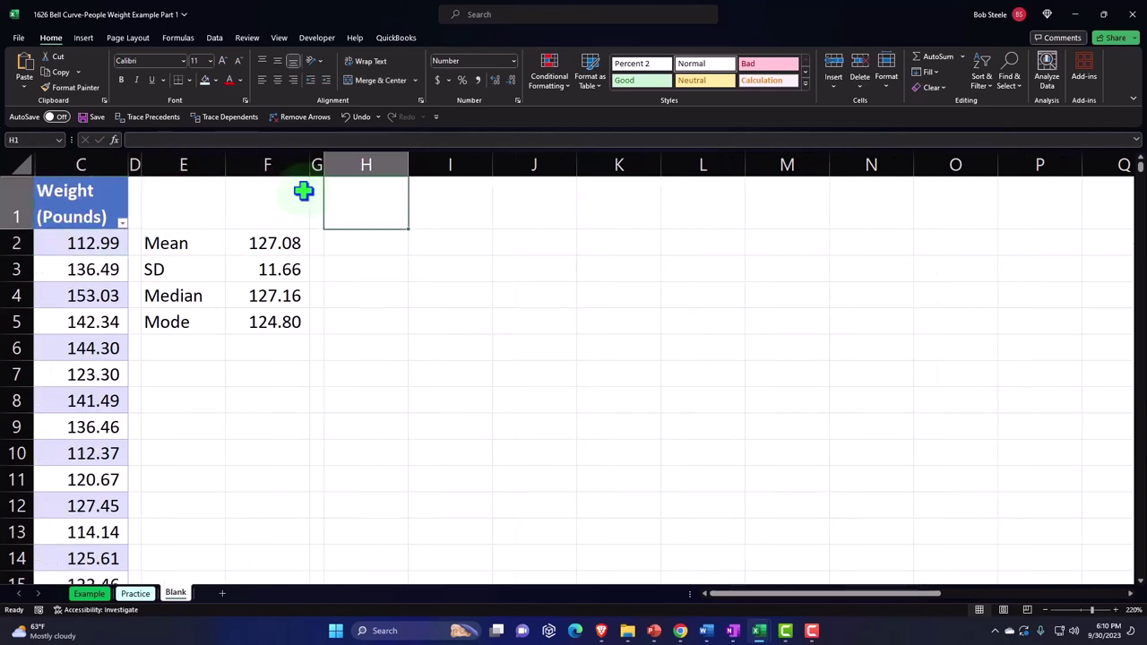
pyautogui.write('X')
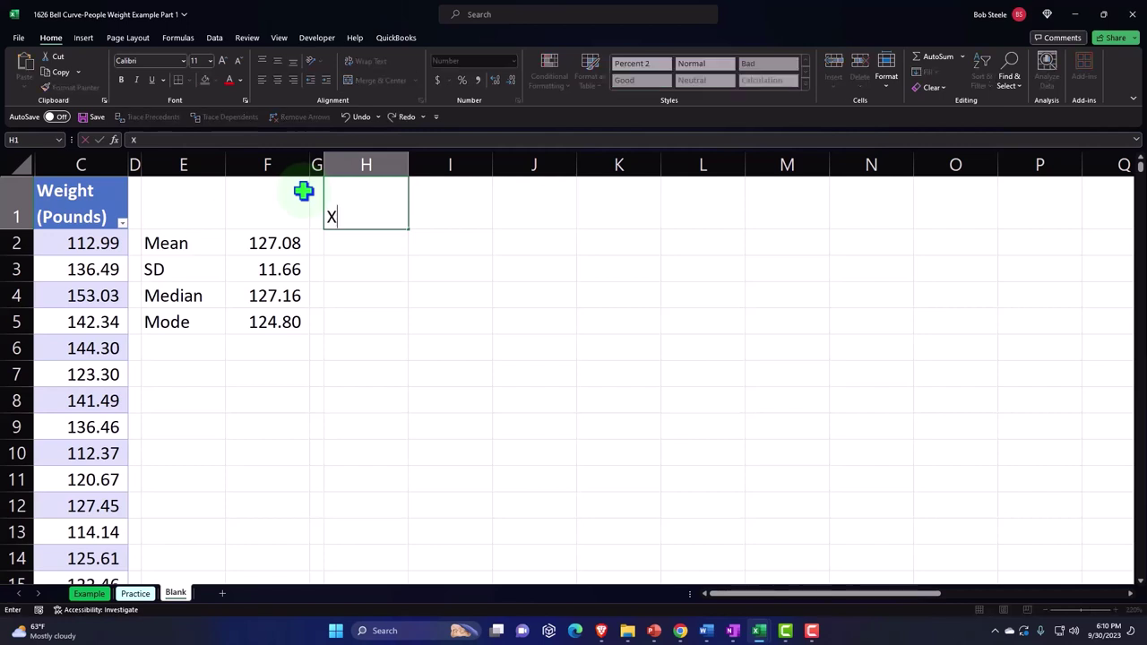
pyautogui.press('Tab')
pyautogui.write('P')
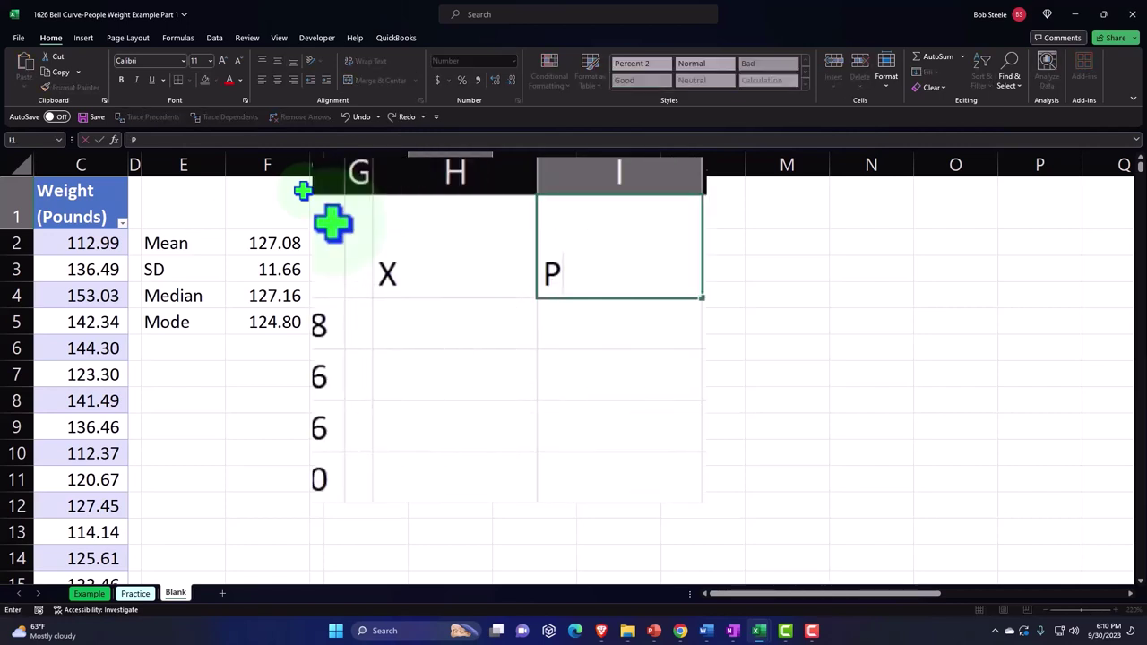
pyautogui.write('(x)')
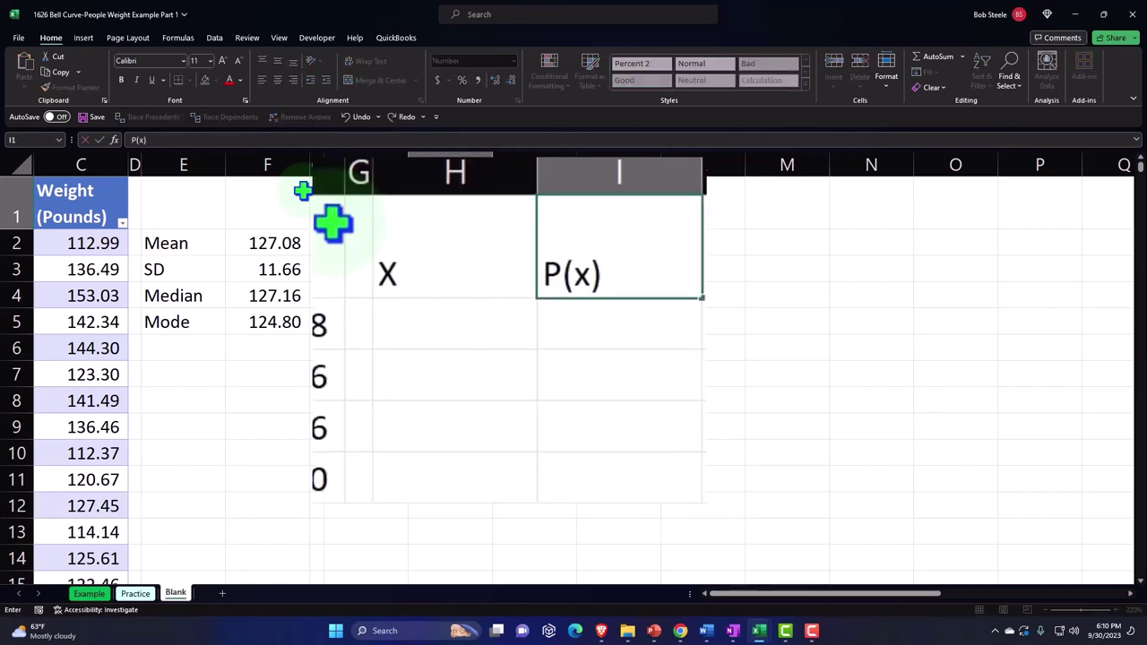
pyautogui.press('Return')
# Format the headings in H1:I1 with black fill, white font and centered text, and narrow column H.
pyautogui.click(408, 200)
pyautogui.moveTo(408, 201); pyautogui.dragTo(438, 194)
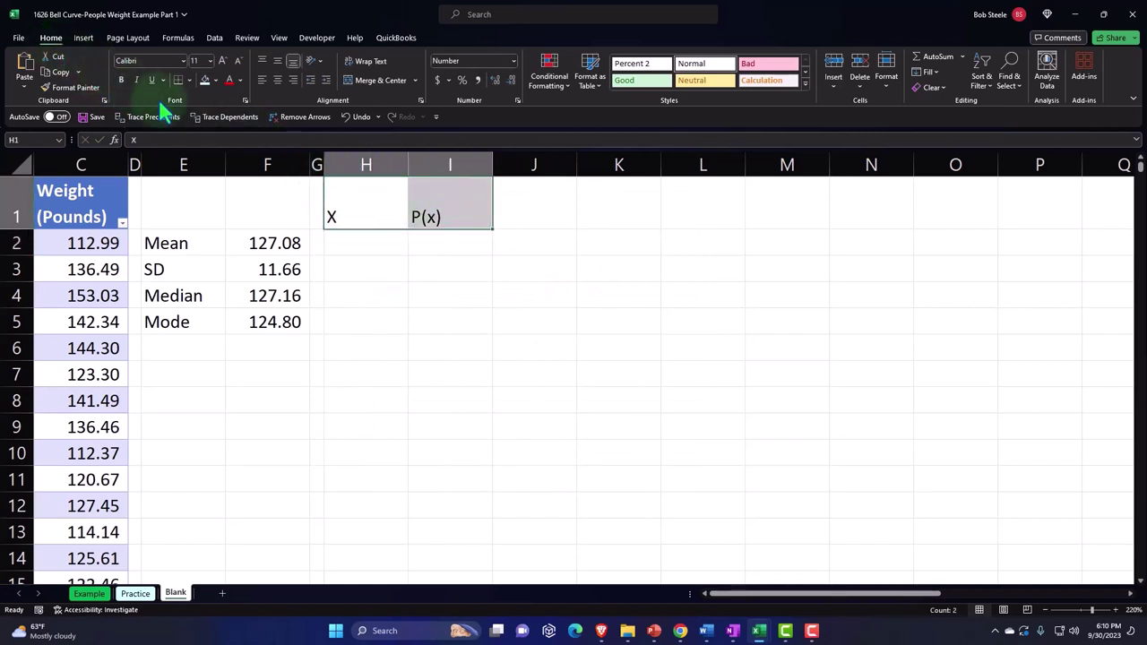
pyautogui.click(216, 79)
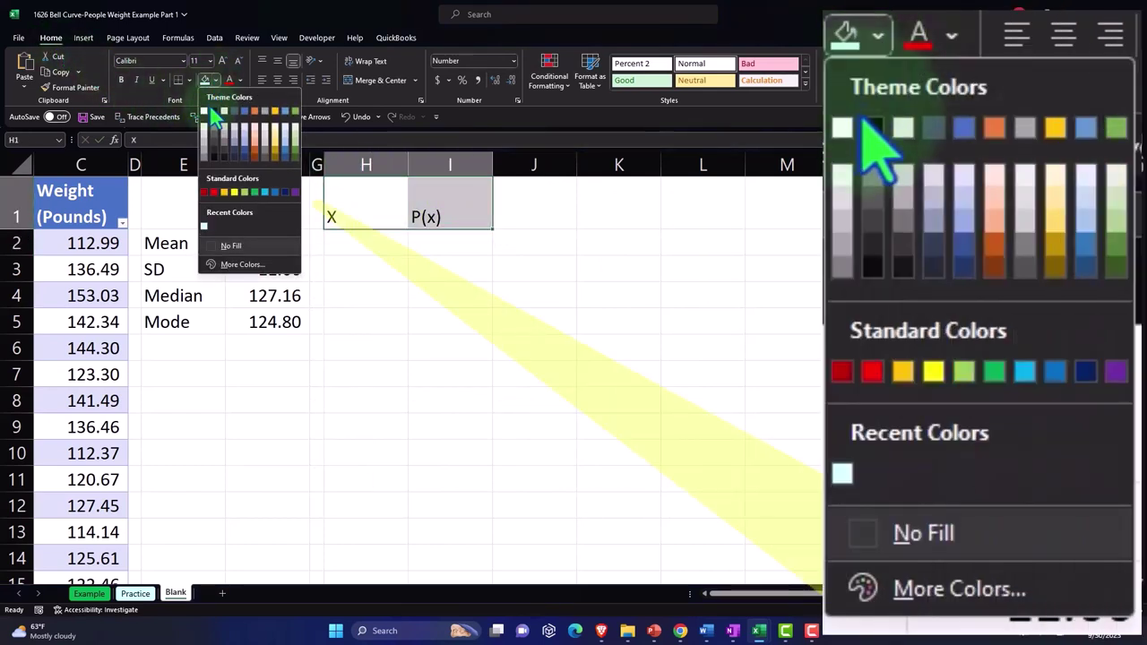
pyautogui.click(213, 110)
pyautogui.click(240, 79)
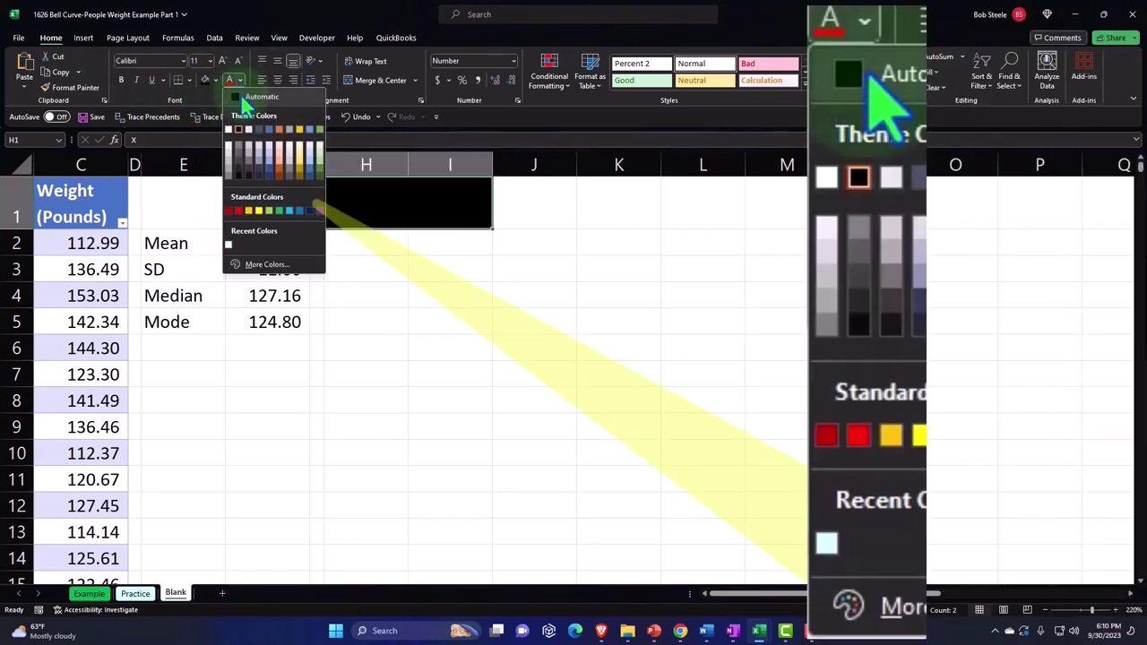
pyautogui.click(235, 121)
pyautogui.click(277, 80)
pyautogui.click(365, 296)
pyautogui.moveTo(407, 166); pyautogui.dragTo(377, 172)
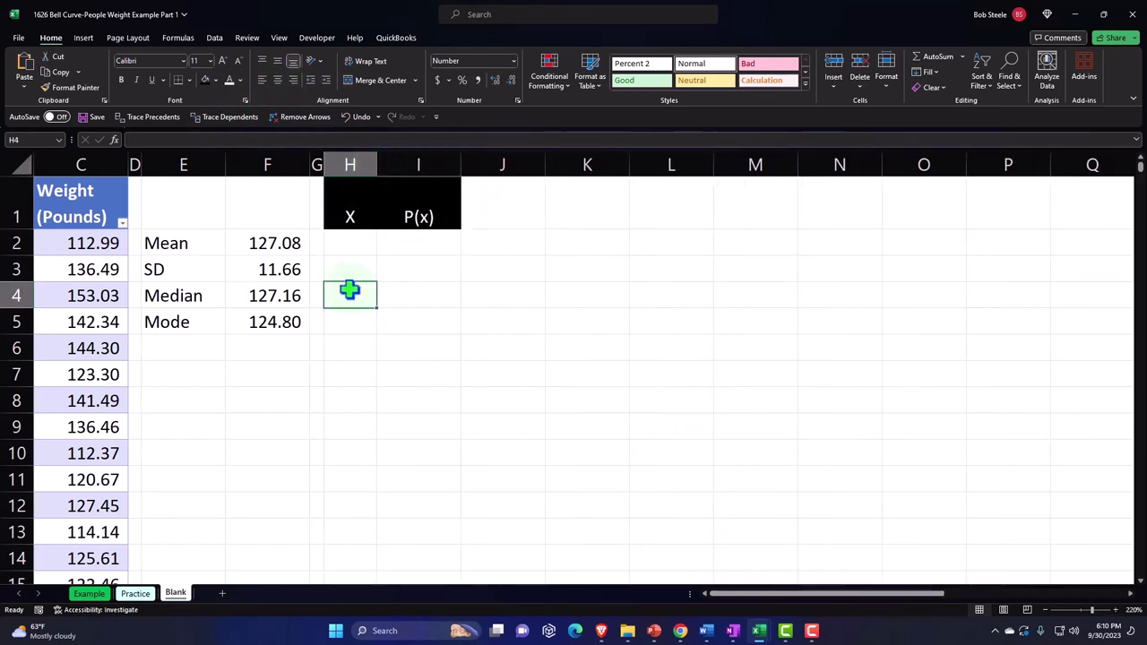
# Label cell E7 as # of SD and enter 4 beside it in F7.
pyautogui.click(188, 374)
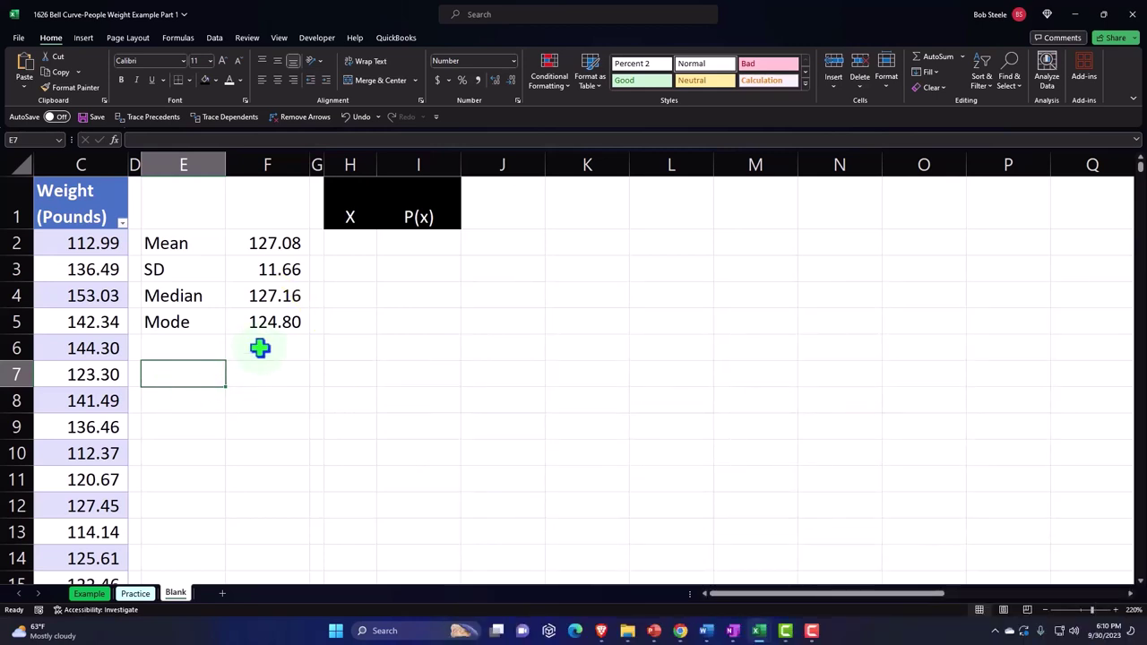
pyautogui.click(358, 245)
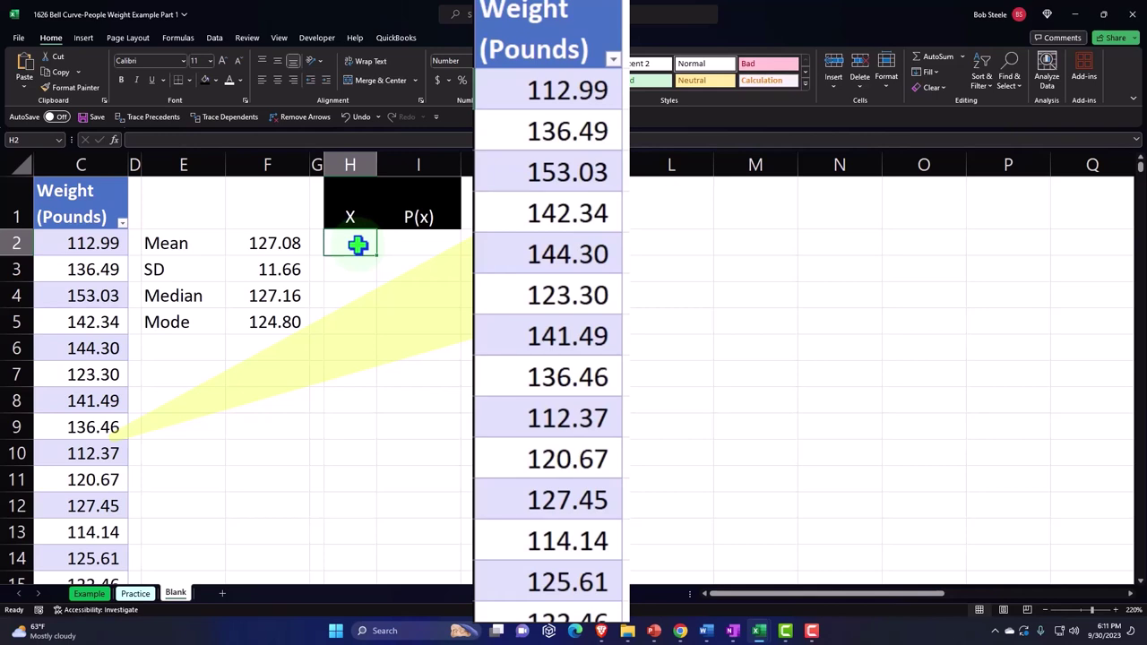
pyautogui.click(196, 377)
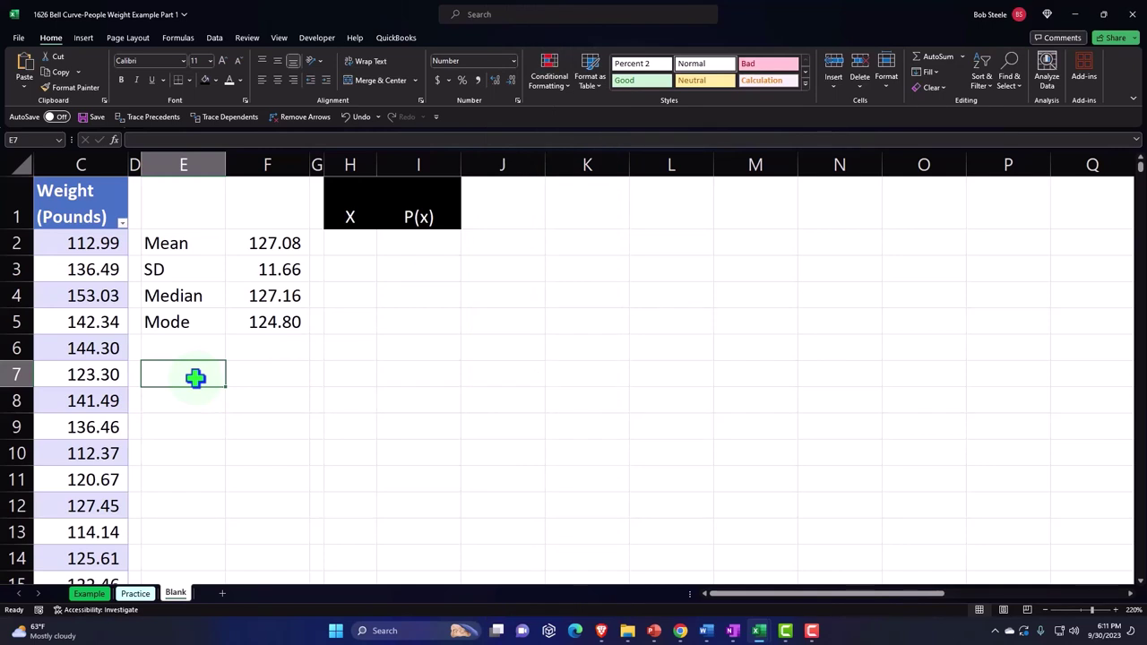
pyautogui.write('# of SD')
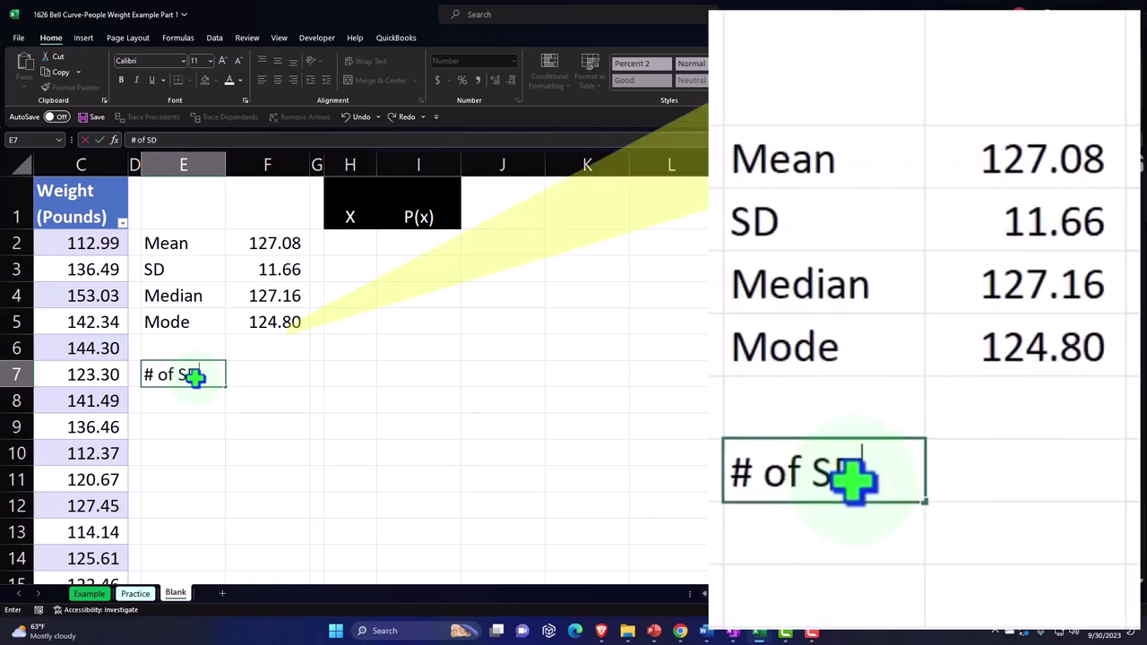
pyautogui.press('Tab')
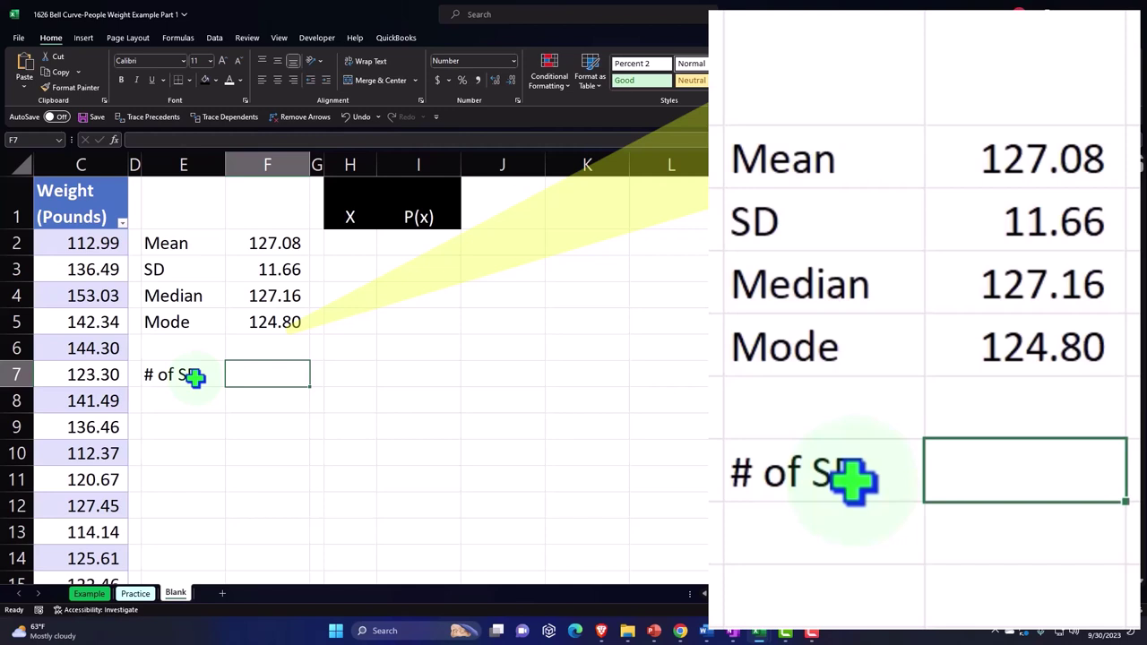
pyautogui.write('=')
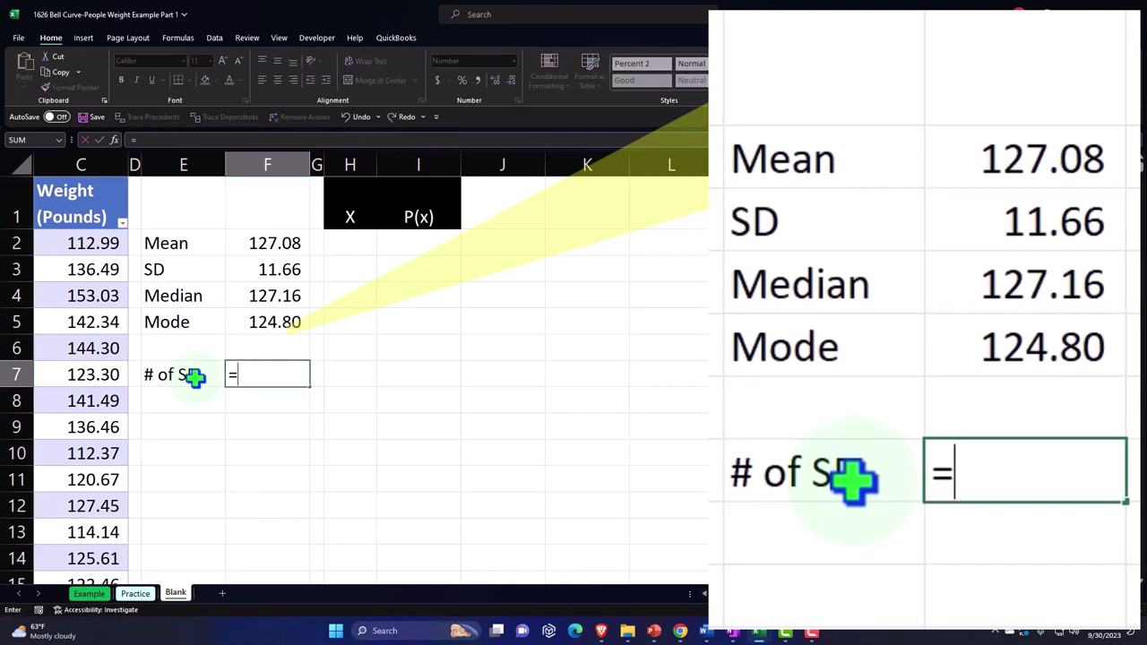
pyautogui.press('BackSpace')
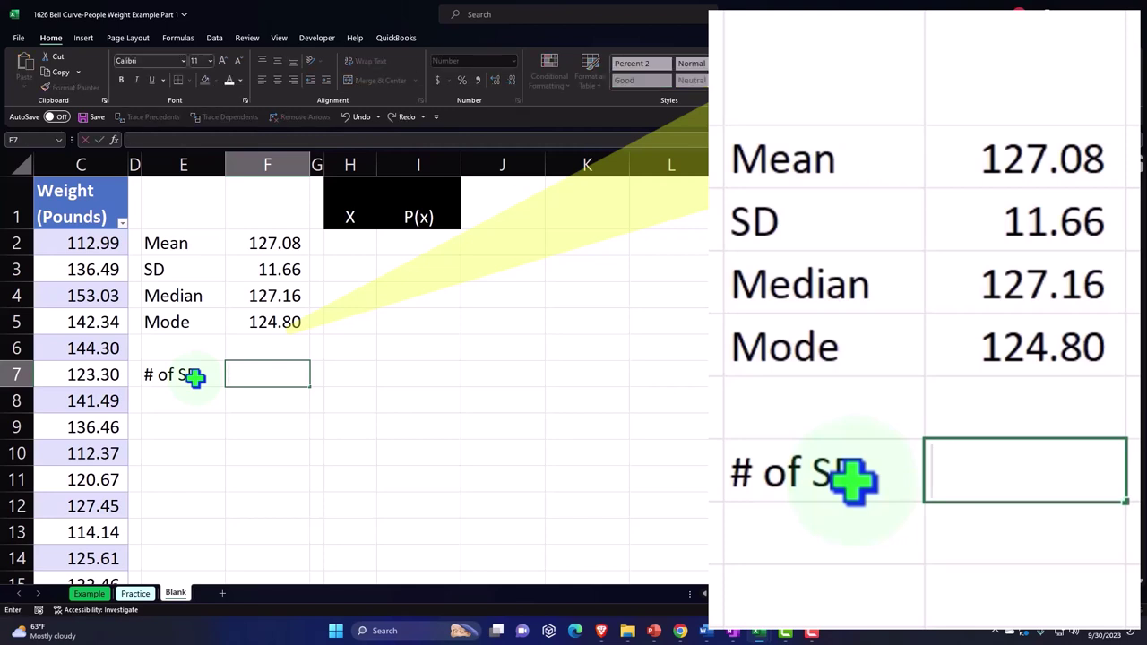
pyautogui.write('4')
pyautogui.press('Return')
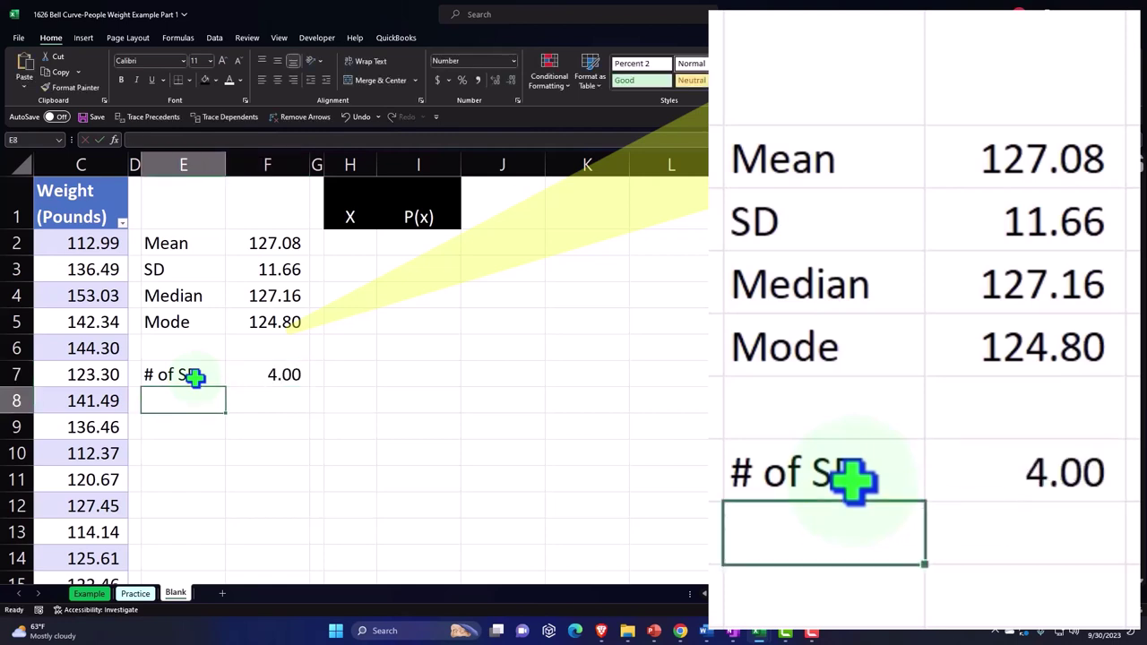
# Add the labels Lower X in E8 and Upper X in E9 below # of SD.
pyautogui.write('Lower X')
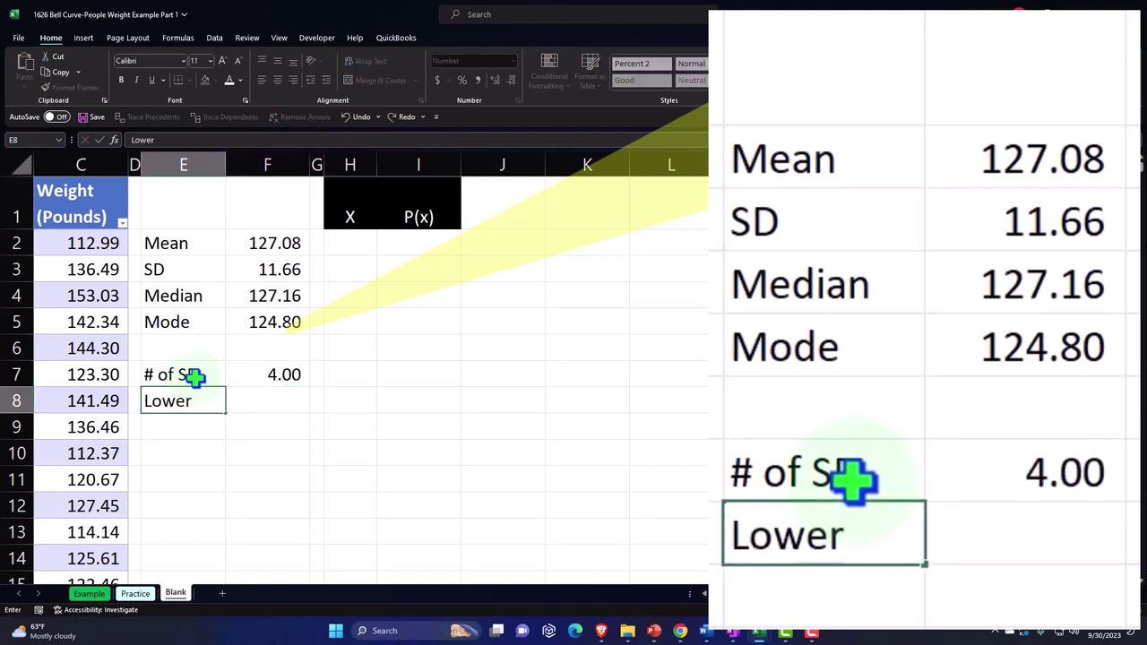
pyautogui.press('Return')
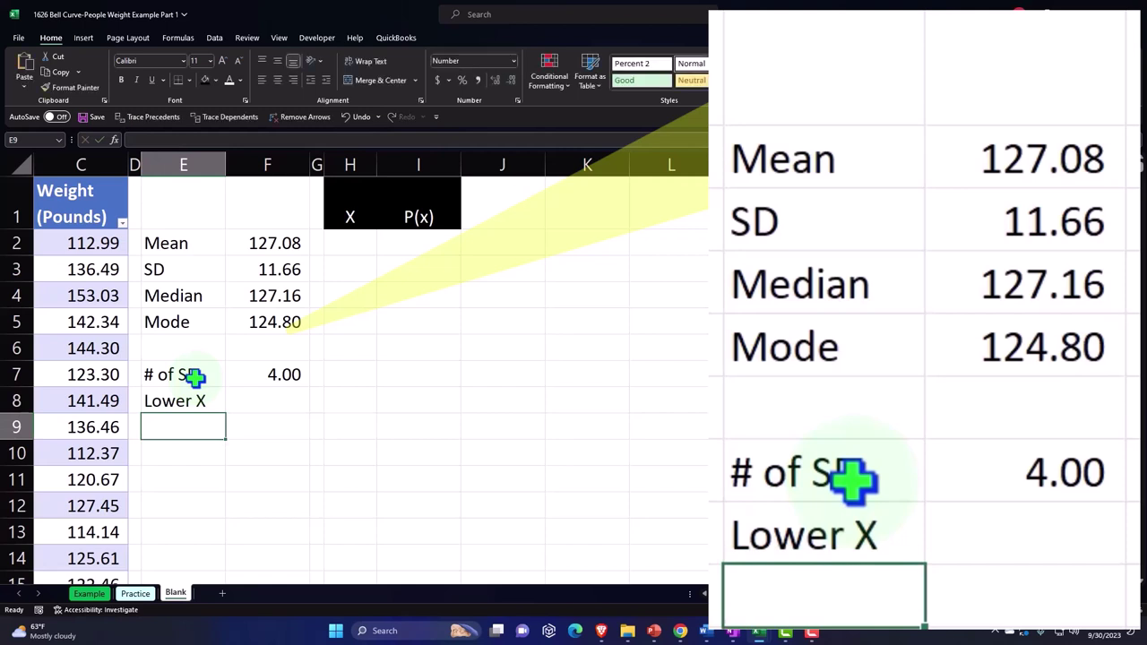
pyautogui.write('Upper X')
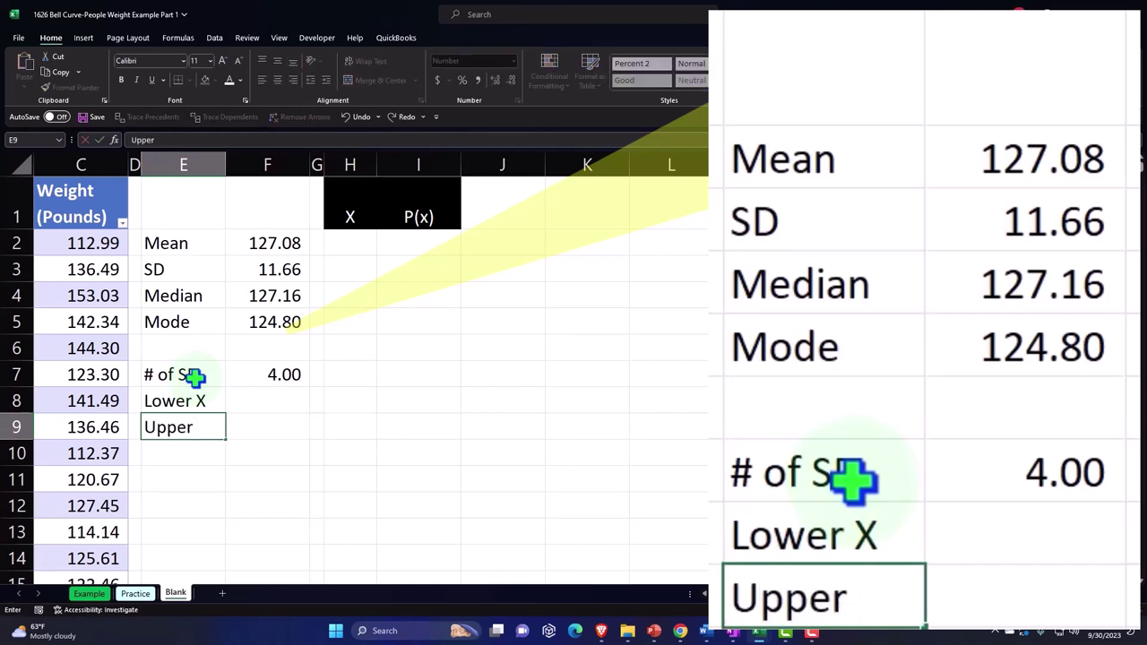
pyautogui.press('Up')
# Calculate Lower X in F8 as the mean minus SD times the number of SDs, using =F2-F3*F7.
pyautogui.press('Right')
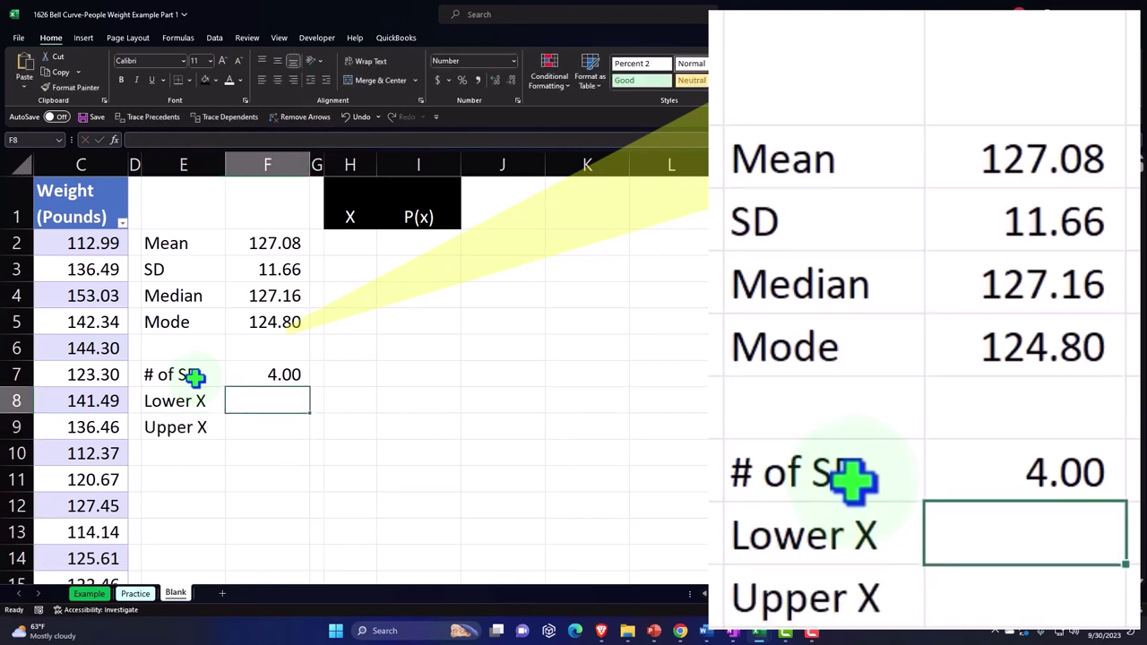
pyautogui.write('=')
pyautogui.press('Up')
pyautogui.press('Up')
pyautogui.press('Up')
pyautogui.press('Up')
pyautogui.press('Up')
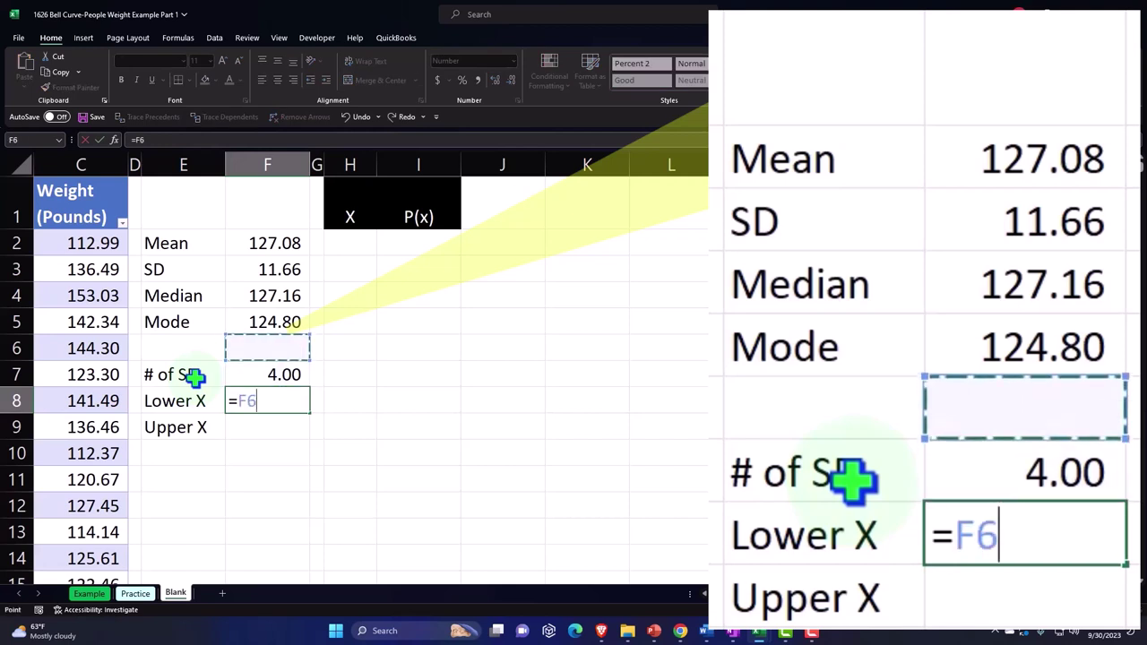
pyautogui.press('Up')
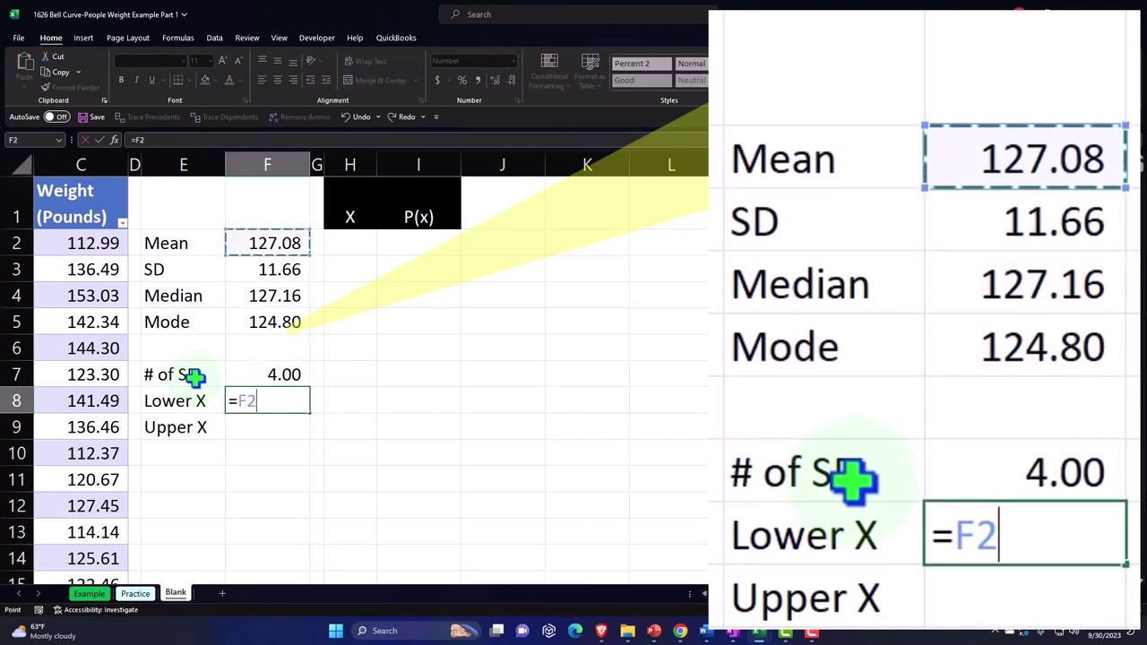
pyautogui.write('-')
pyautogui.press('Up')
pyautogui.press('Up')
pyautogui.press('Up')
pyautogui.press('Up')
pyautogui.press('Up')
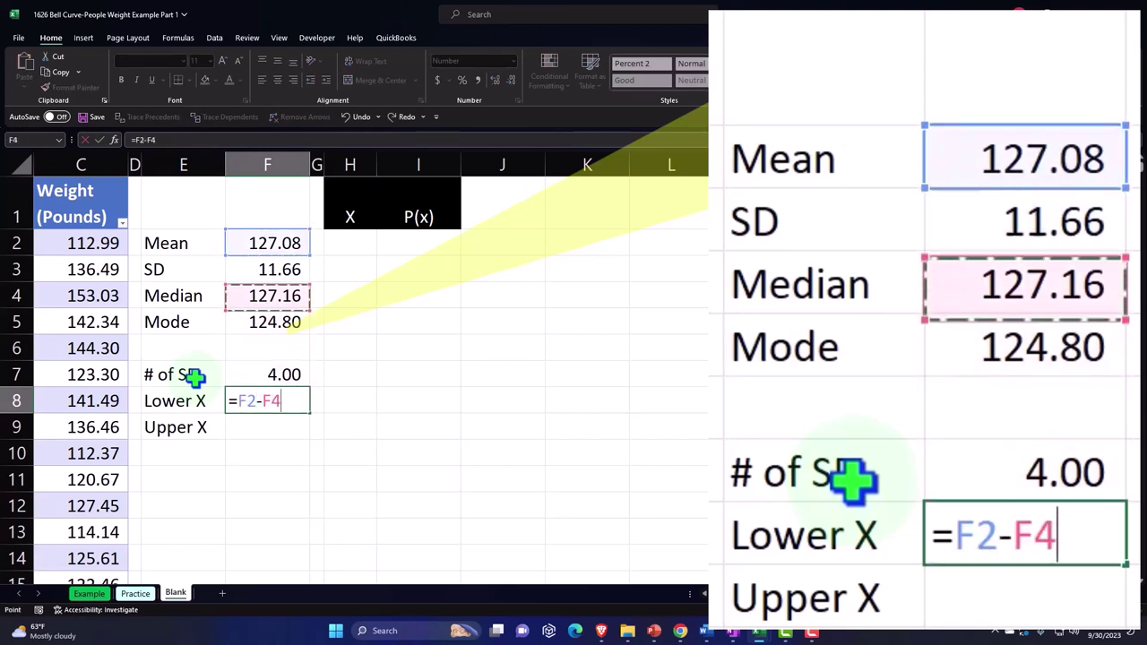
pyautogui.write('*')
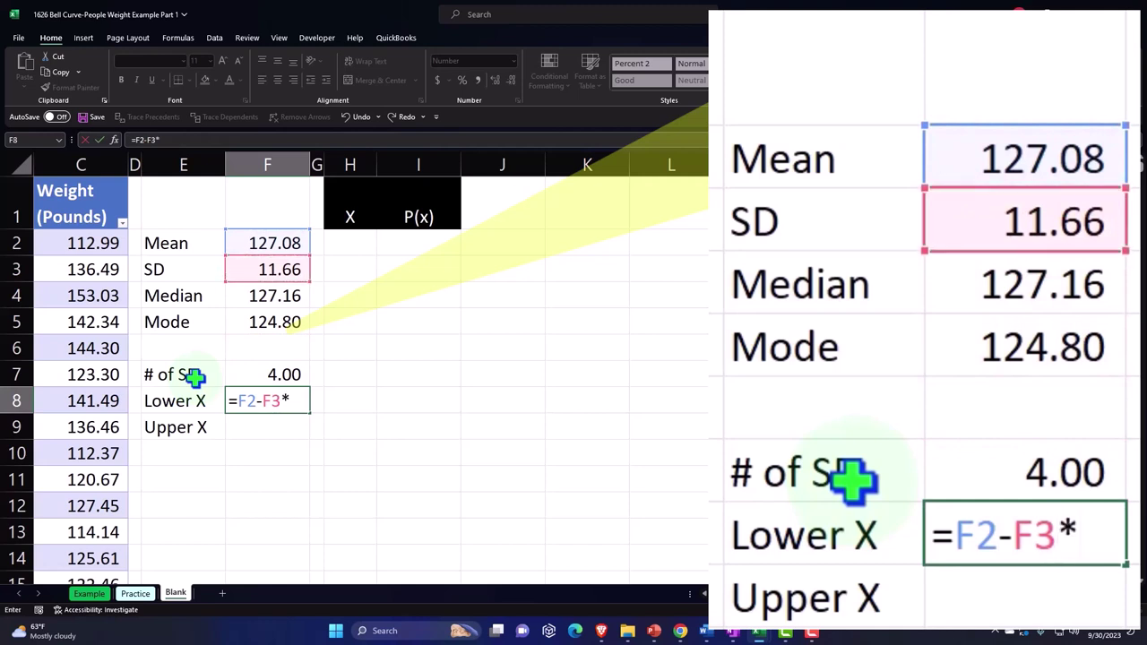
pyautogui.press('Up')
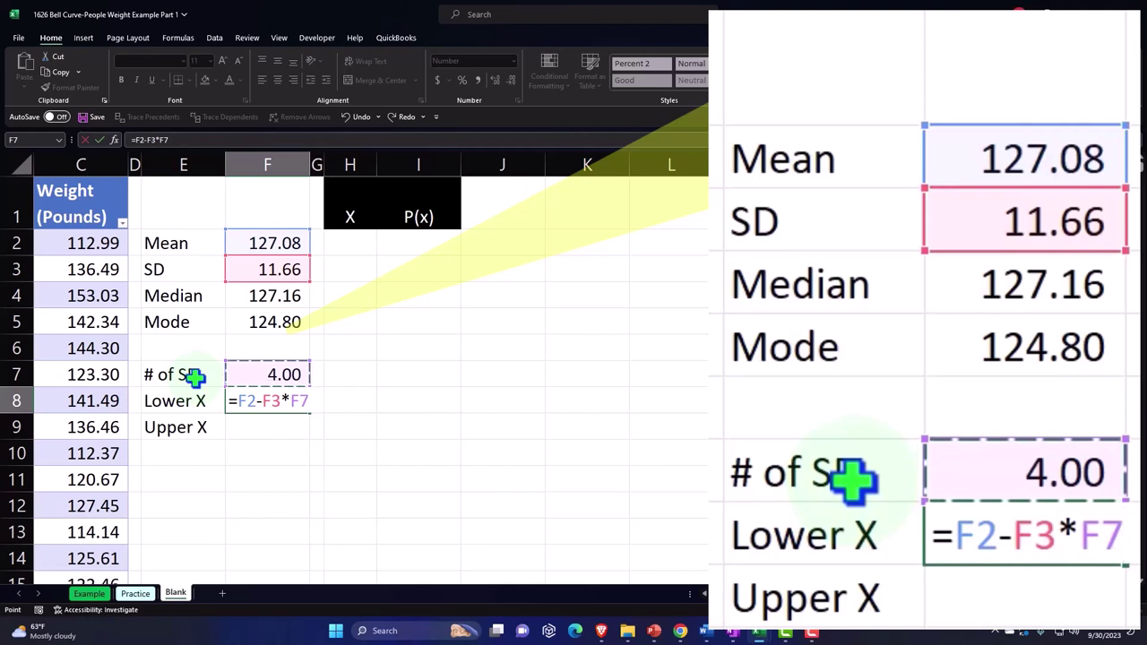
pyautogui.press('Return')
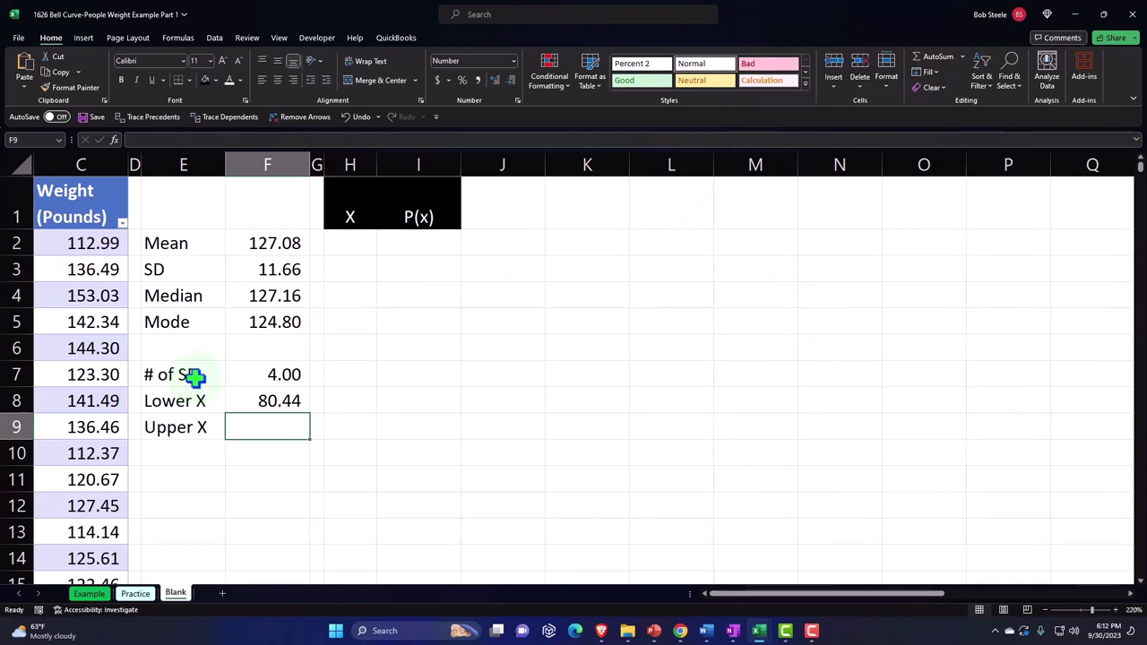
# Calculate Upper X in F9 as the mean plus SD times the number of SDs, using =F2+F3*F7.
pyautogui.write('=')
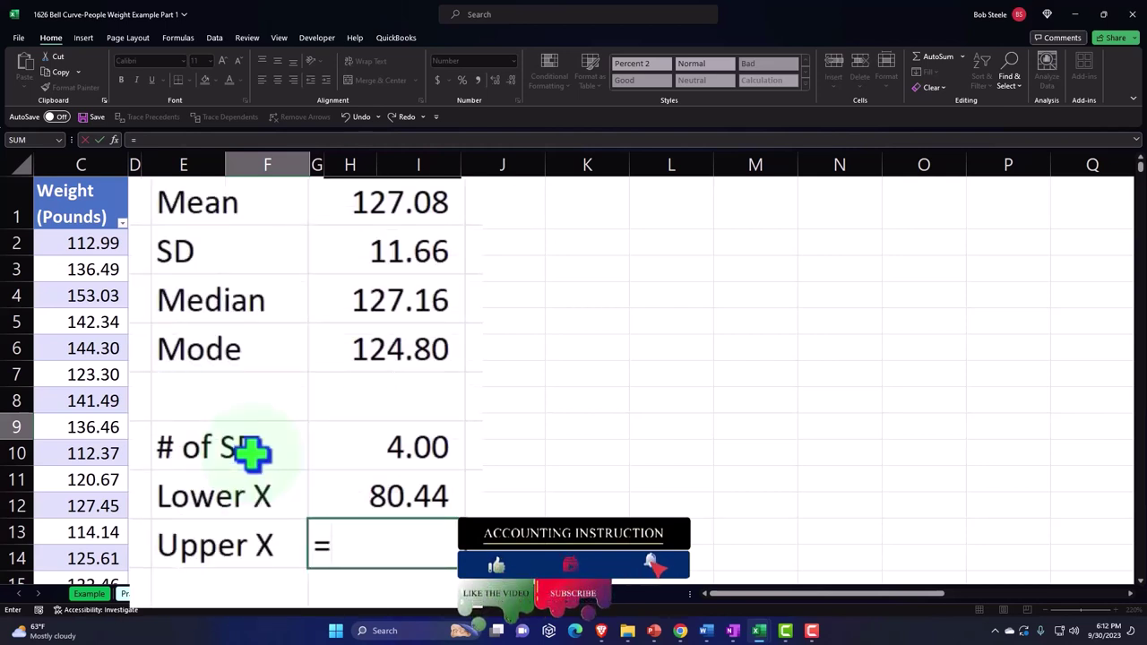
pyautogui.press('Up')
pyautogui.press('Up')
pyautogui.press('Up')
pyautogui.press('Up')
pyautogui.press('Up')
pyautogui.press('Up')
pyautogui.press('Up')
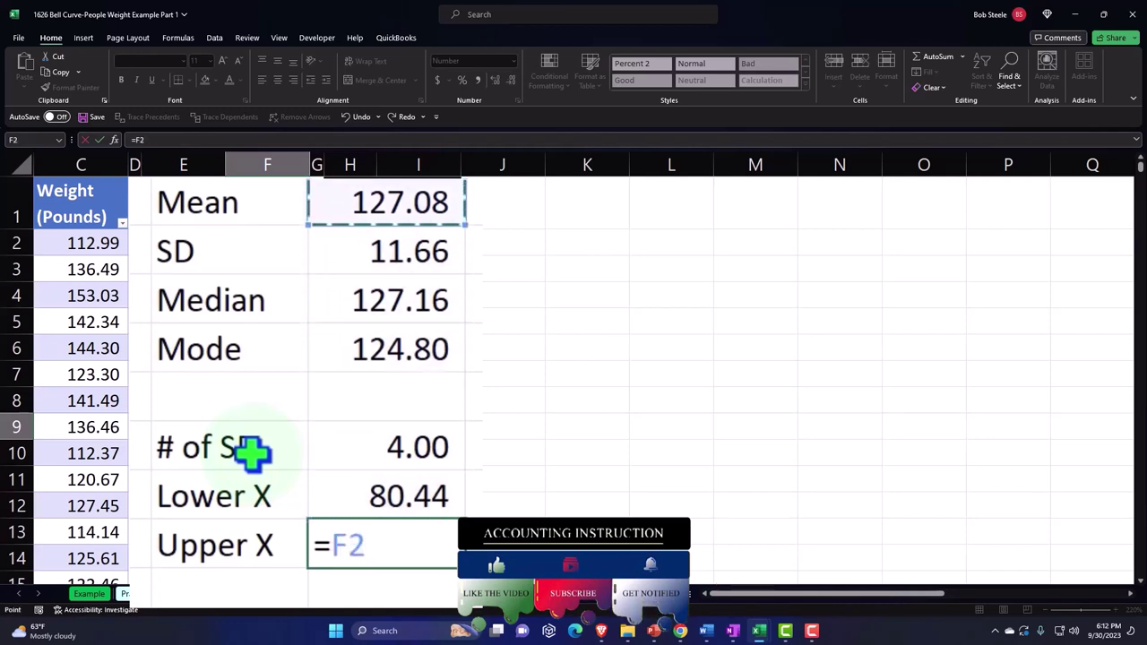
pyautogui.write('+')
pyautogui.press('Up')
pyautogui.press('Up')
pyautogui.press('Up')
pyautogui.press('Up')
pyautogui.press('Up')
pyautogui.press('Up')
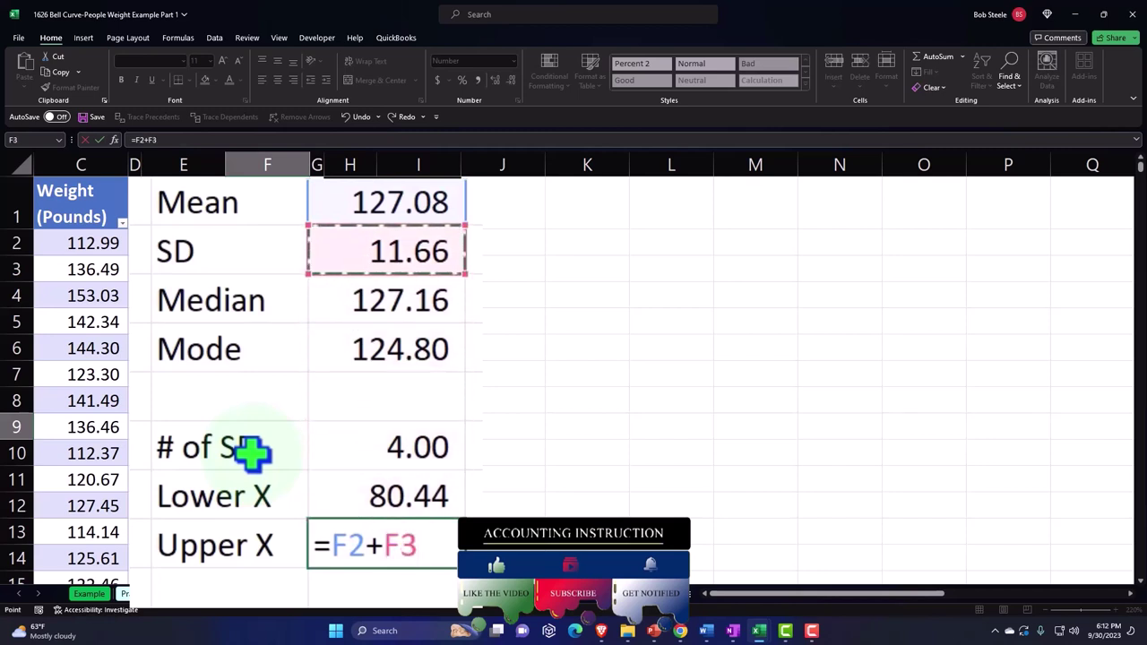
pyautogui.write('*')
pyautogui.press('Up')
pyautogui.press('Up')
pyautogui.press('Return')
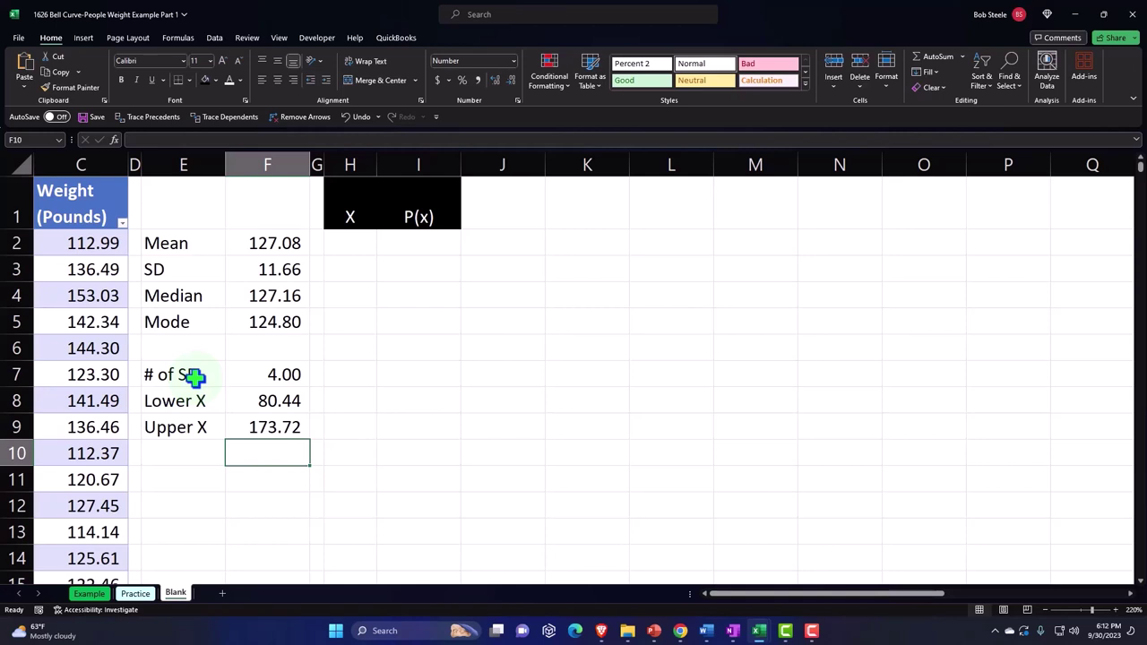
# Enter 80 as the first X value in H2 and format it without decimals.
pyautogui.press('Down')
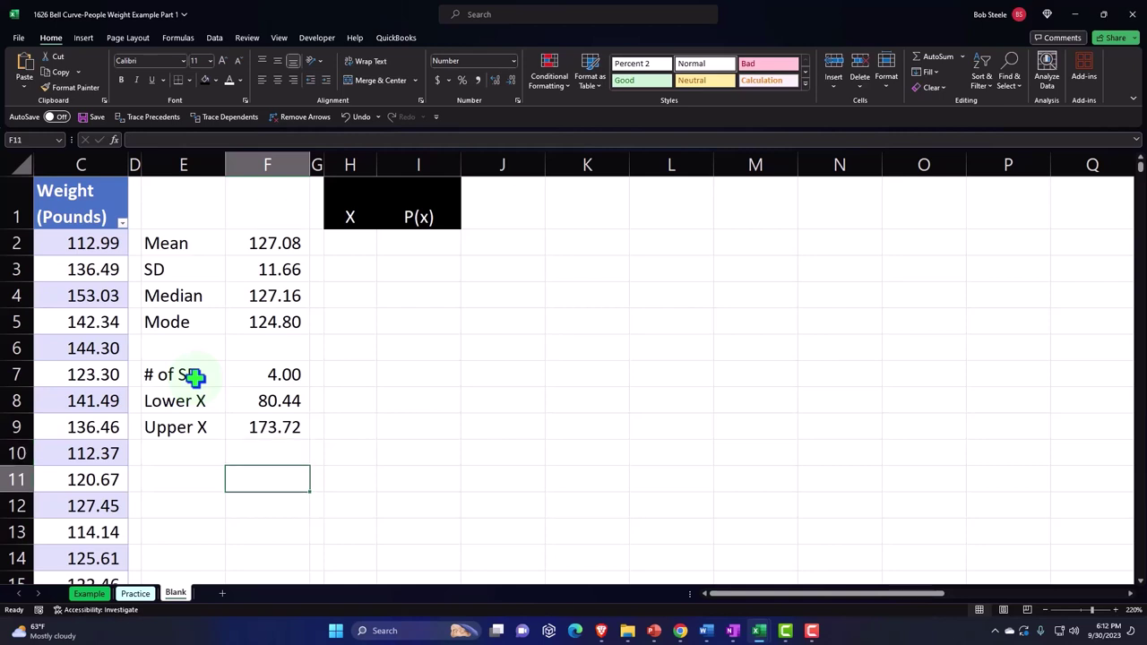
pyautogui.press('Right')
pyautogui.press('Up')
pyautogui.press('Up')
pyautogui.press('Up')
pyautogui.press('Up')
pyautogui.press('Up')
pyautogui.press('Up')
pyautogui.press('Up')
pyautogui.press('Up')
pyautogui.press('Up')
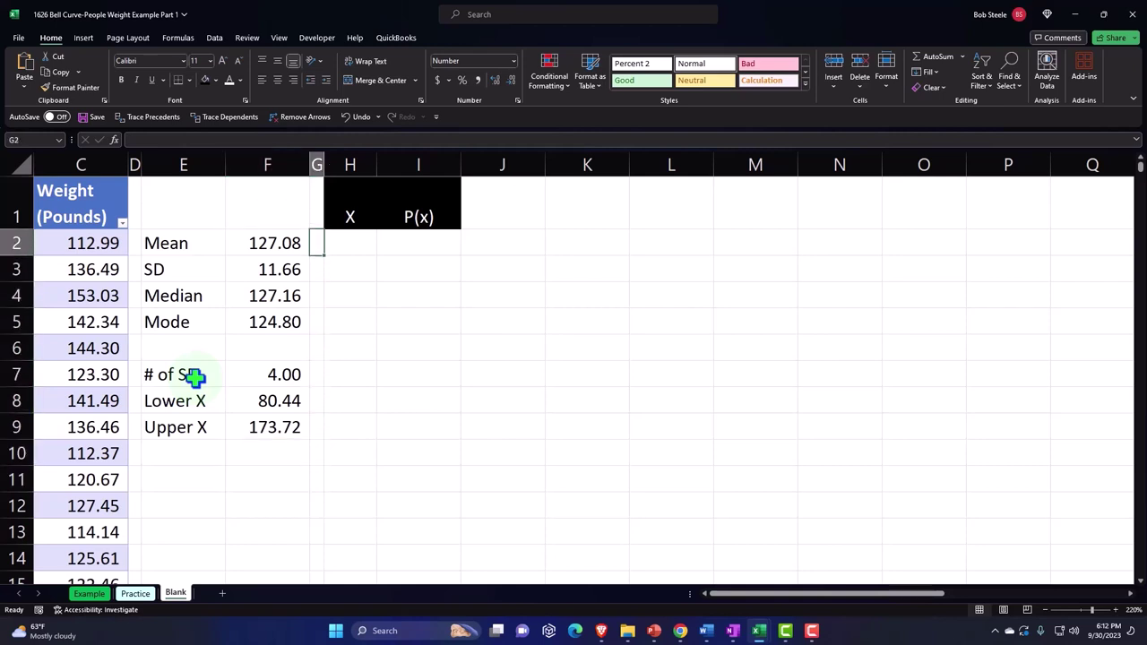
pyautogui.press('Right')
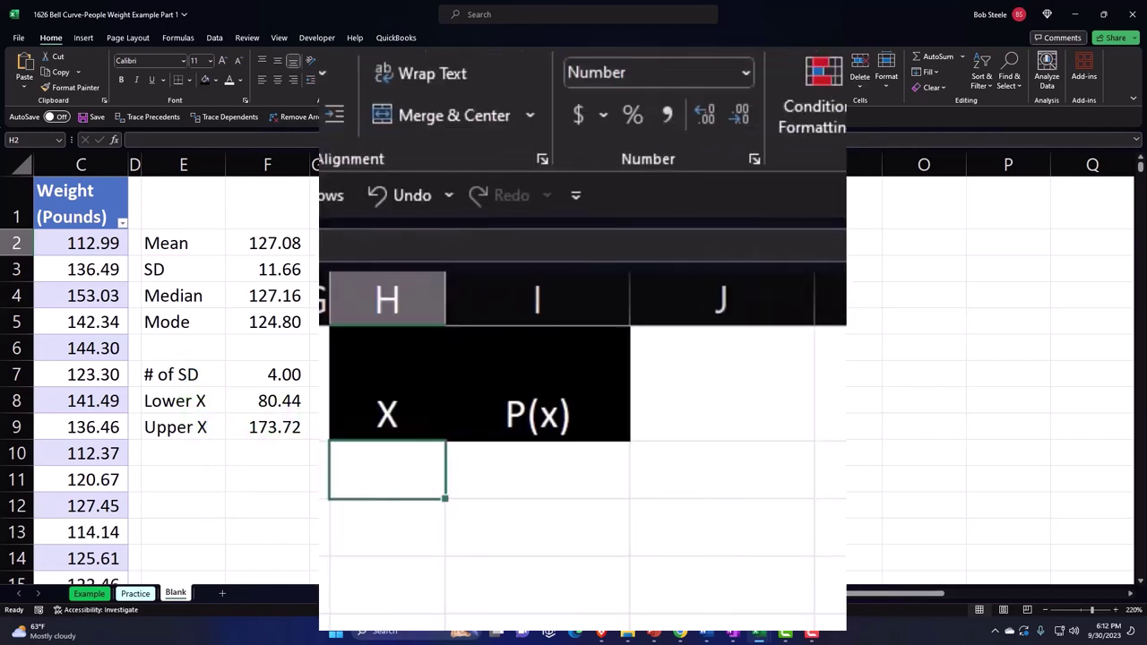
pyautogui.write('80')
pyautogui.press('Return')
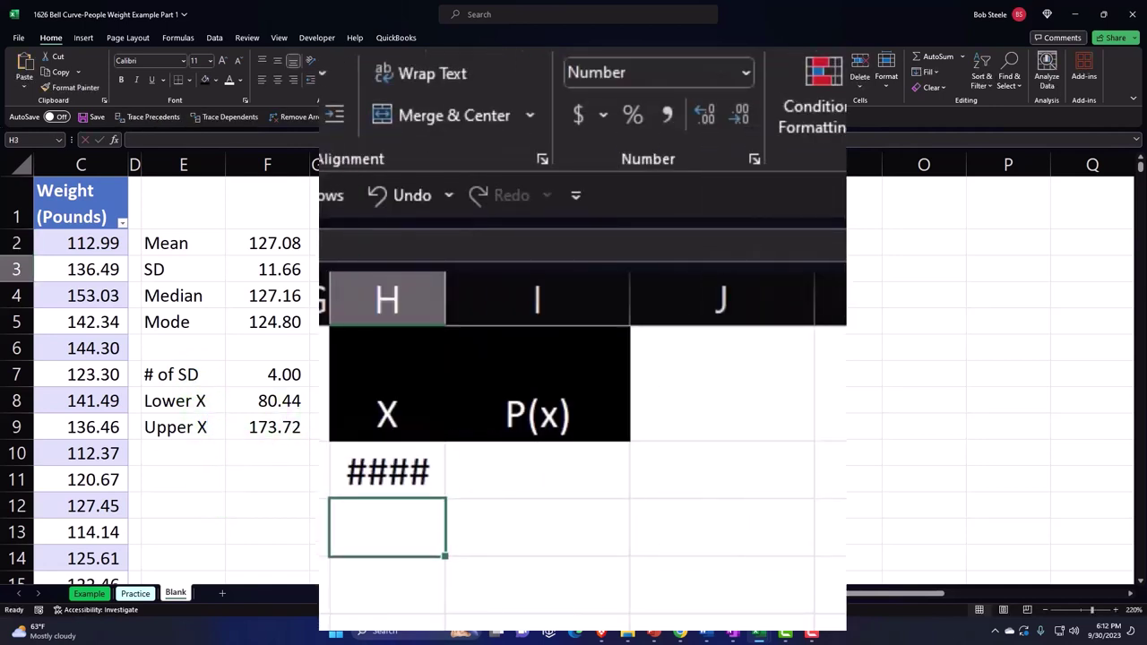
pyautogui.press('Up')
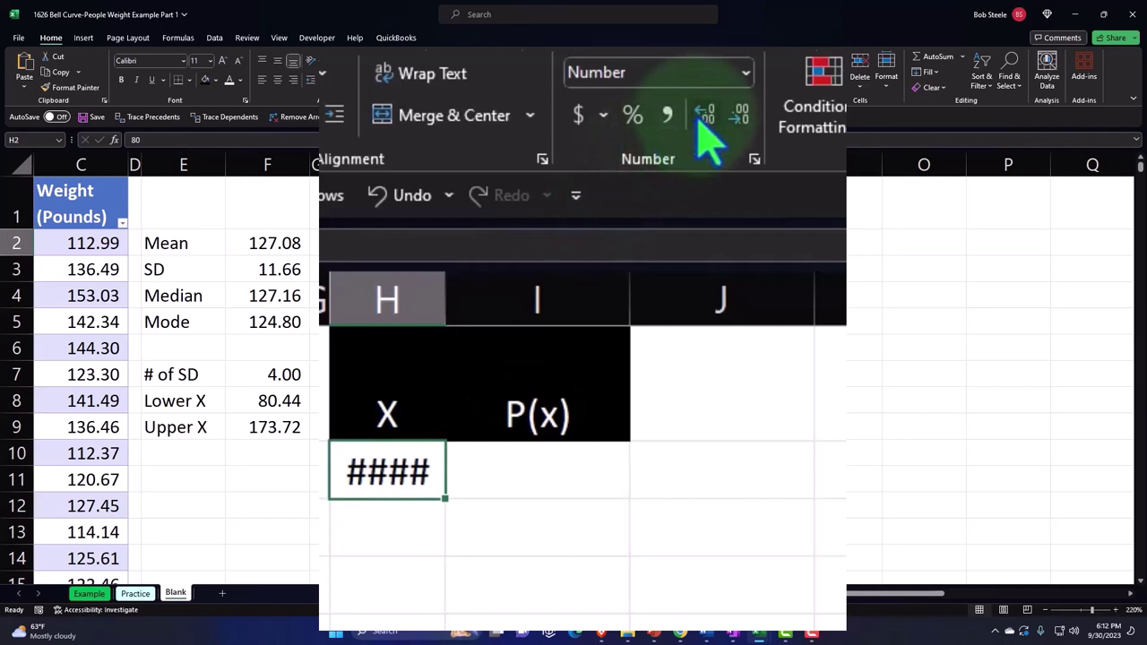
pyautogui.click(750, 121)
pyautogui.click(751, 121)
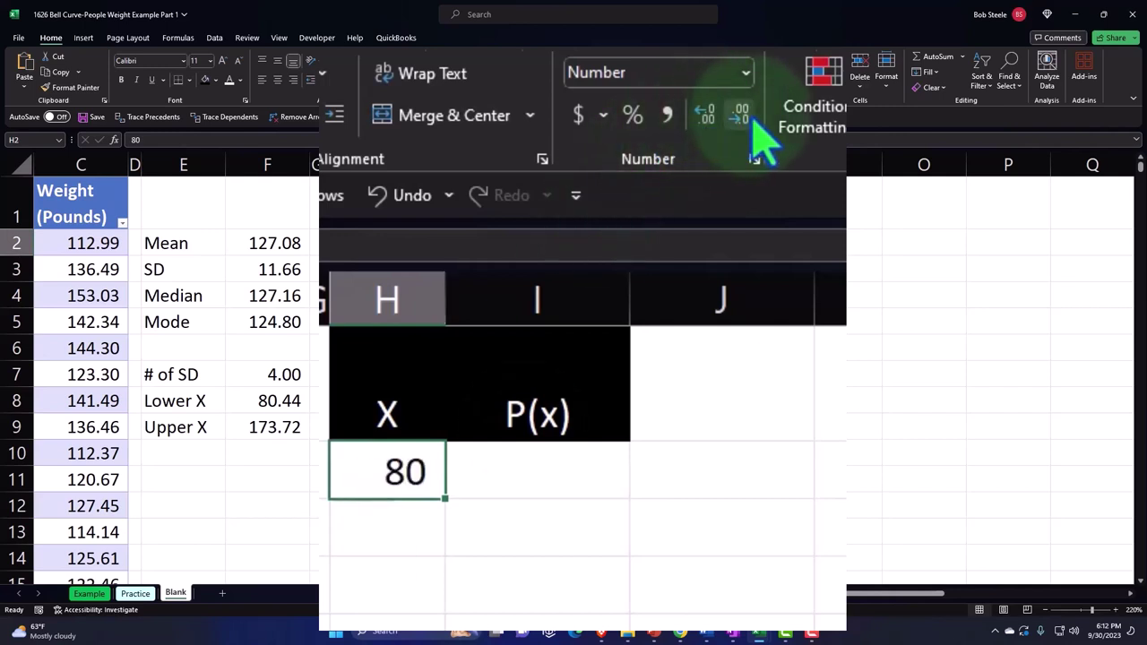
# Enter 81 as the second X value in H3 and format it without decimals.
pyautogui.click(414, 520)
pyautogui.write('81')
pyautogui.press('Return')
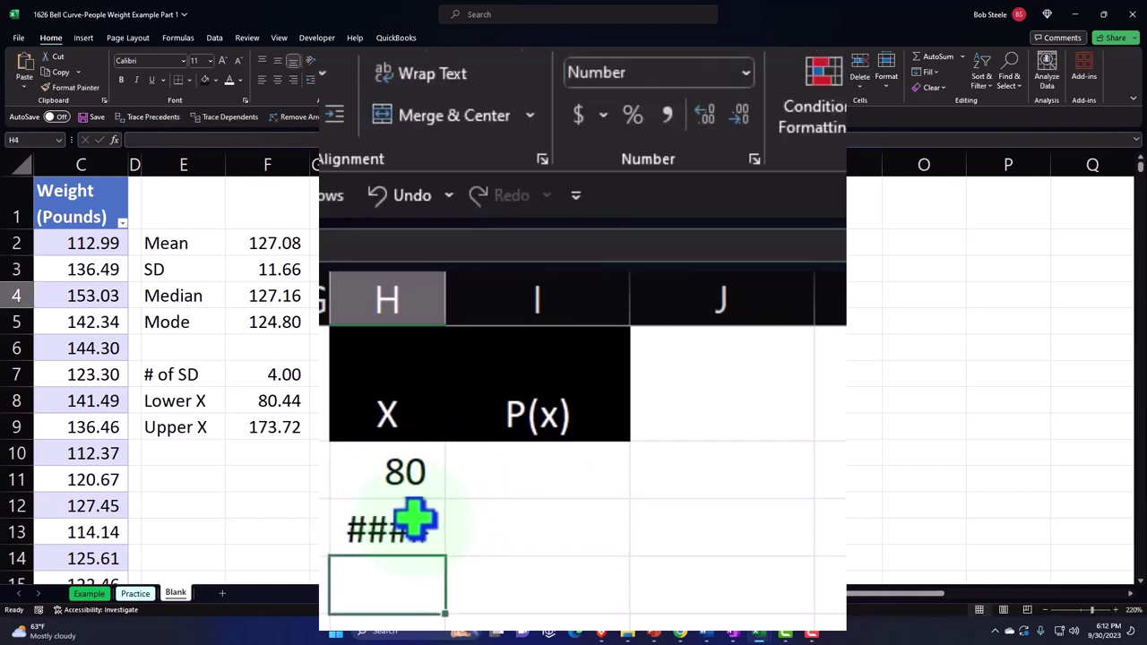
pyautogui.click(414, 519)
pyautogui.click(740, 115)
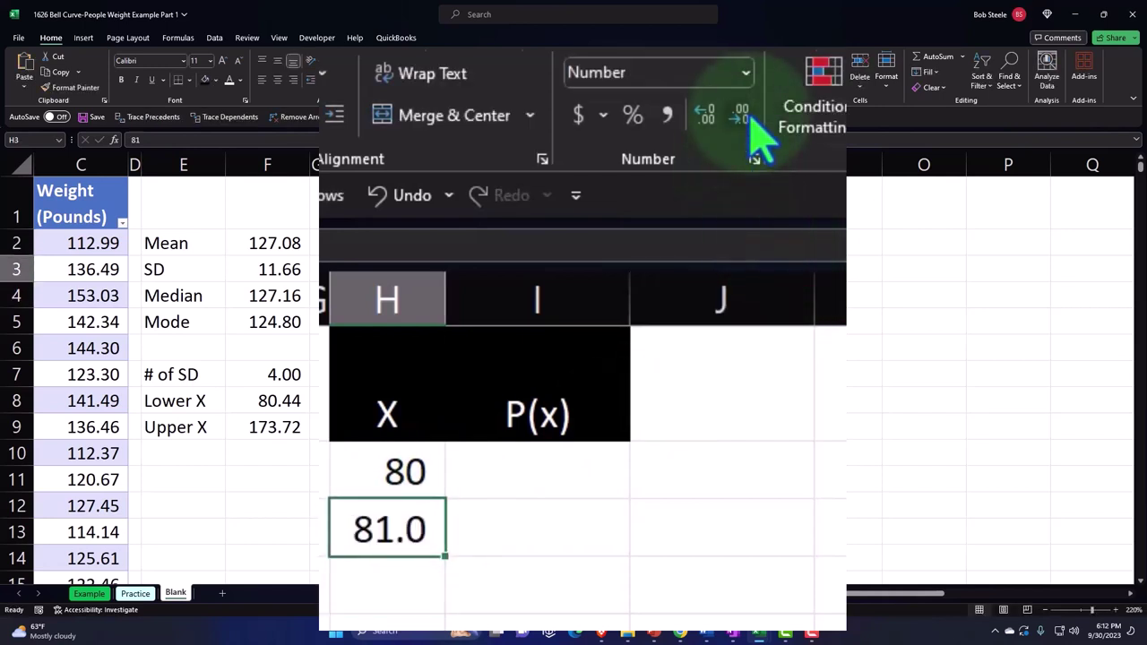
pyautogui.click(740, 115)
# Extend the X series from H2:H3 down to 174 in H96 in steps of 1.
pyautogui.moveTo(417, 464); pyautogui.dragTo(405, 522)
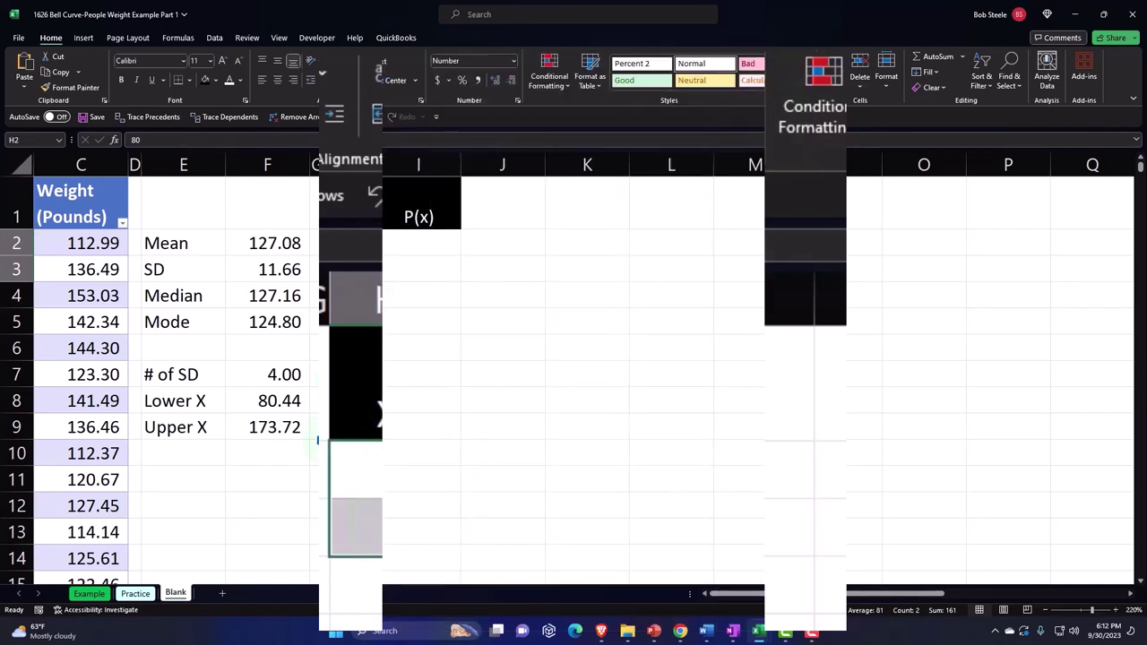
pyautogui.moveTo(379, 287); pyautogui.dragTo(422, 527)
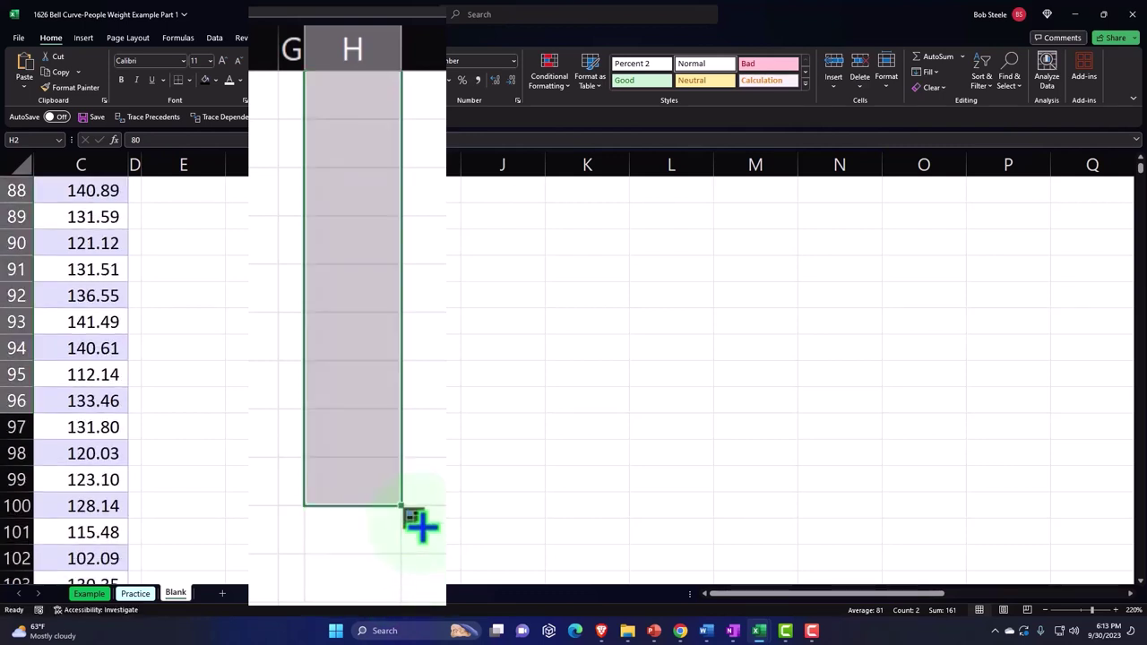
pyautogui.scroll(5, 476, 316)
pyautogui.scroll(20, 477, 315)
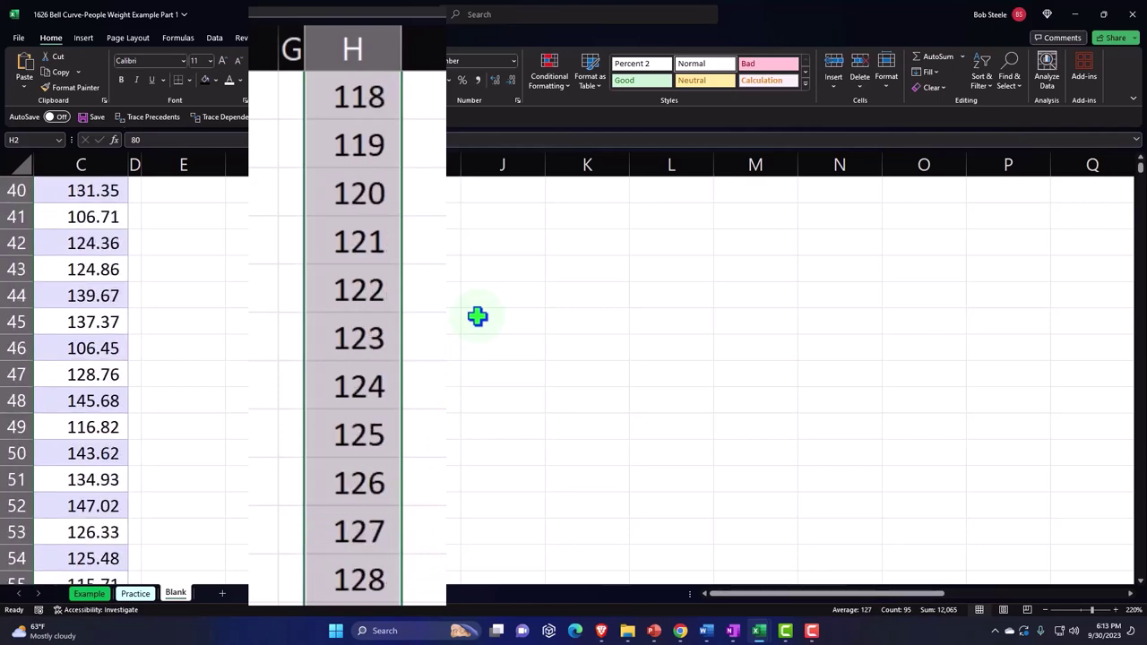
# Calculate P(x) for the first X value in I2 with =NORM.DIST(H2,$F$2,$F$3,0).
pyautogui.click(448, 332)
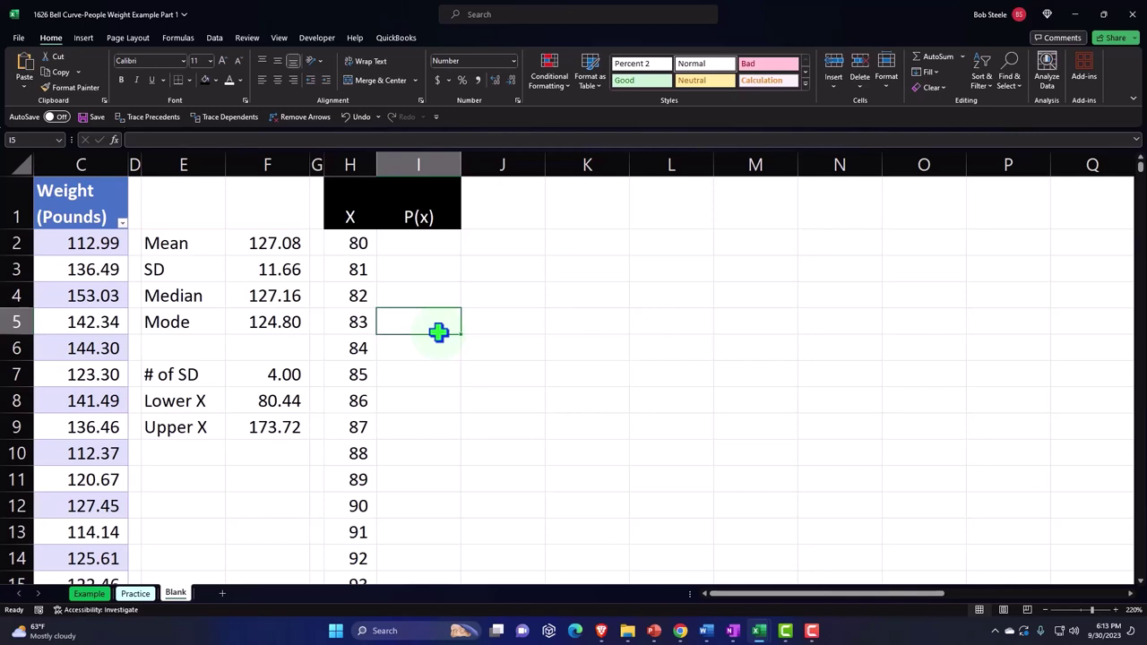
pyautogui.press('Up')
pyautogui.press('Up')
pyautogui.press('Up')
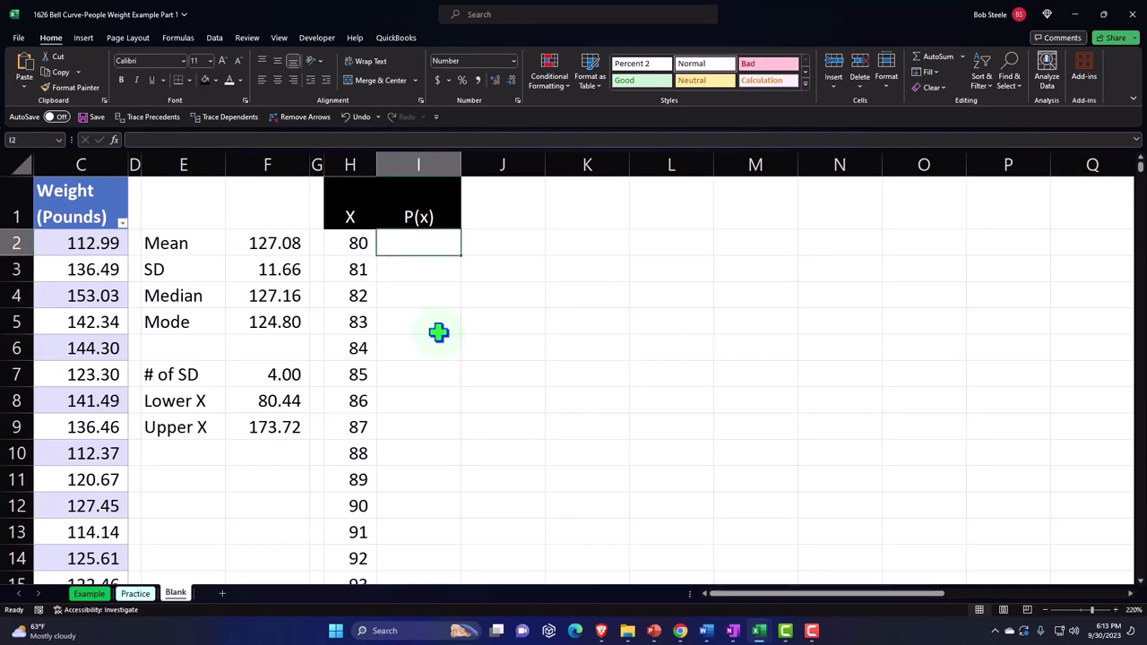
pyautogui.write('=nor')
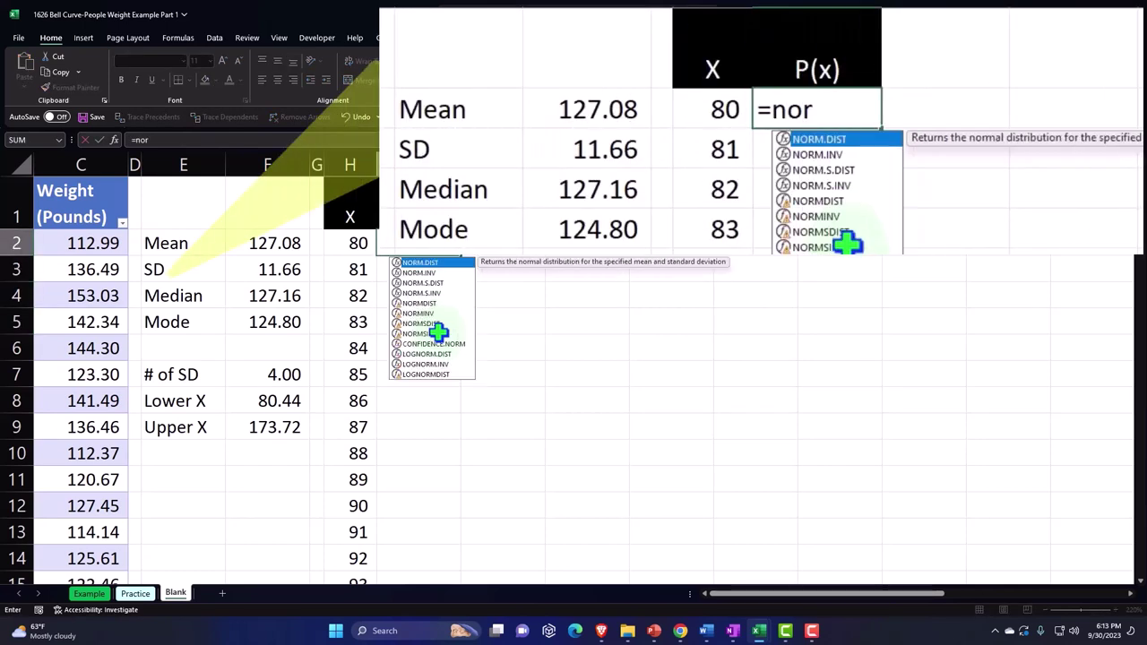
pyautogui.press('Tab')
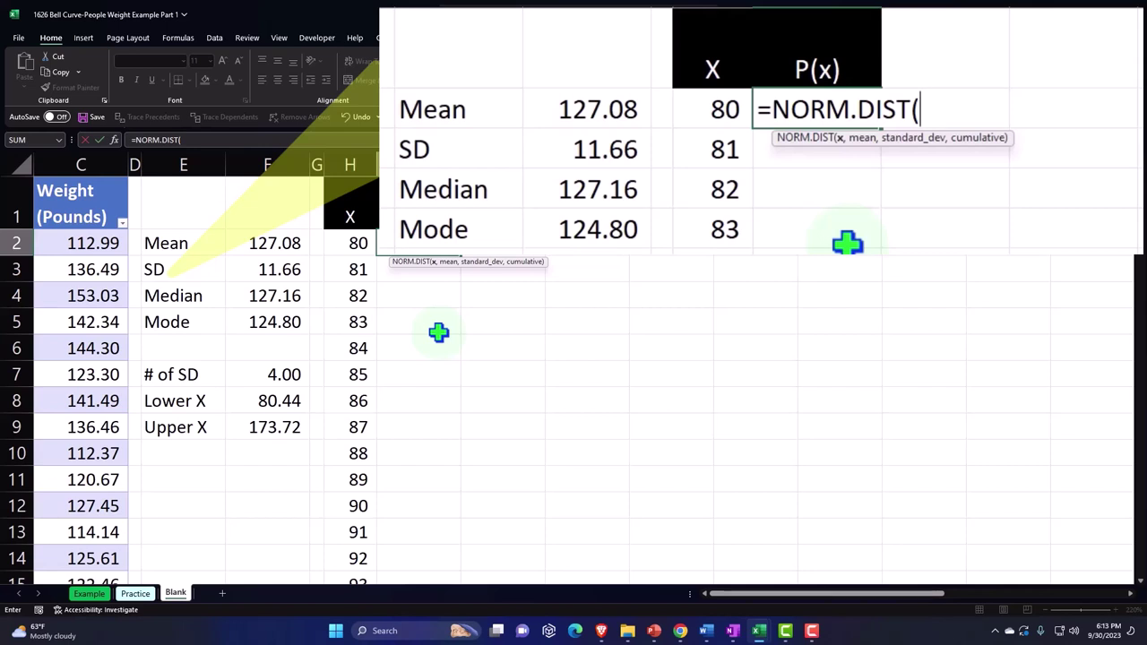
pyautogui.press('Left')
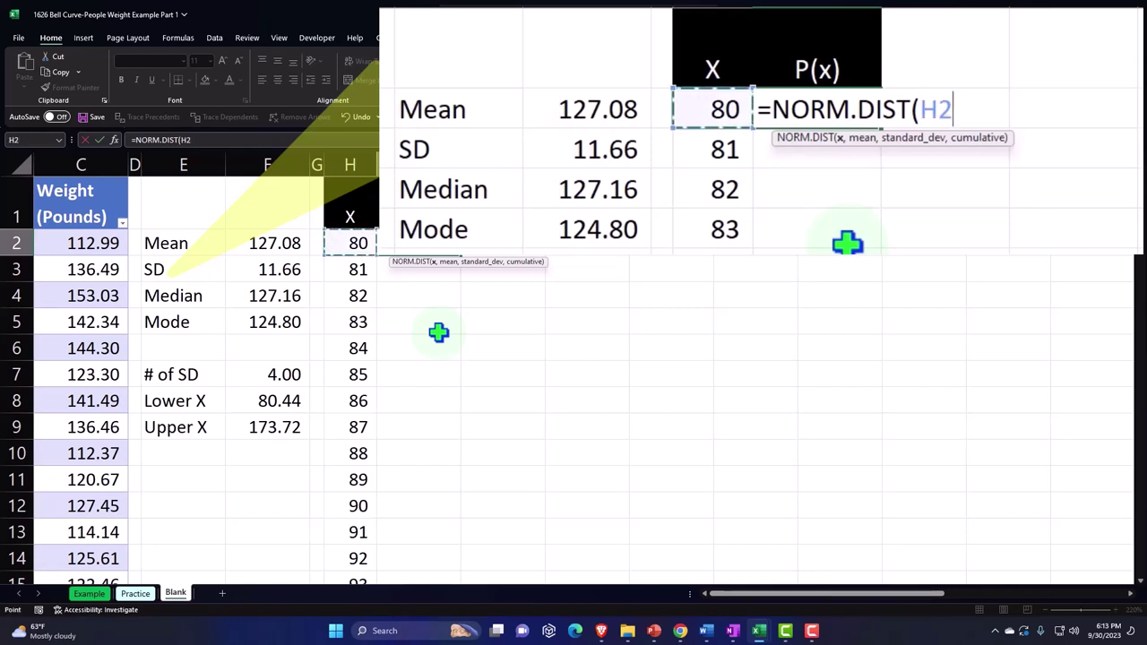
pyautogui.write(',')
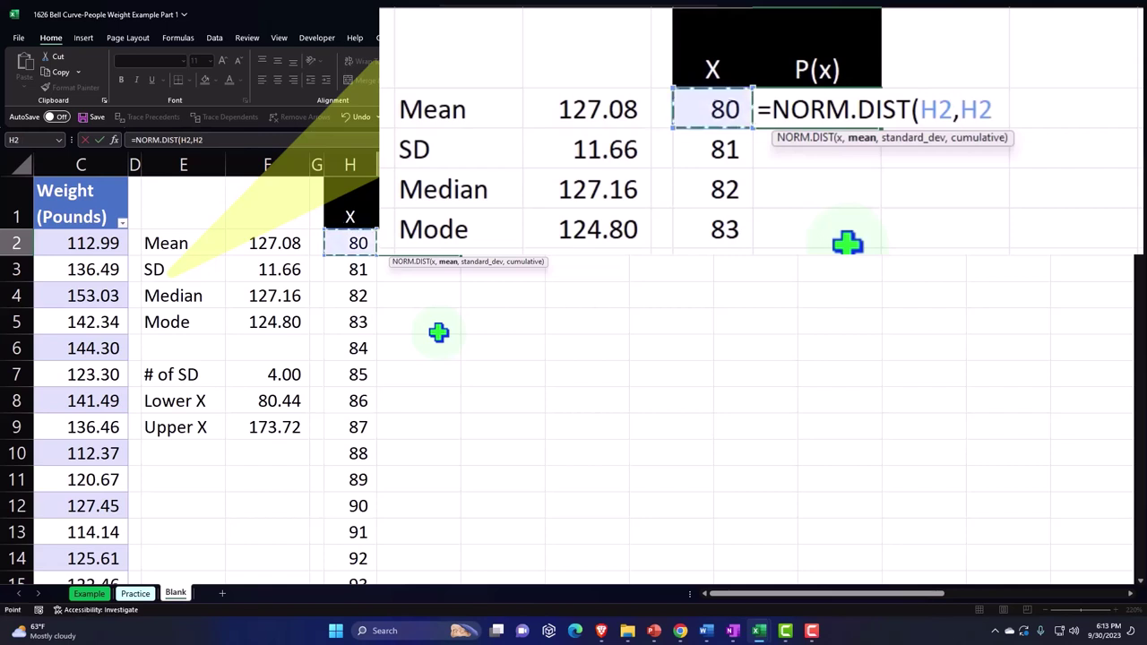
pyautogui.press('Left')
pyautogui.press('Left')
pyautogui.press('Left')
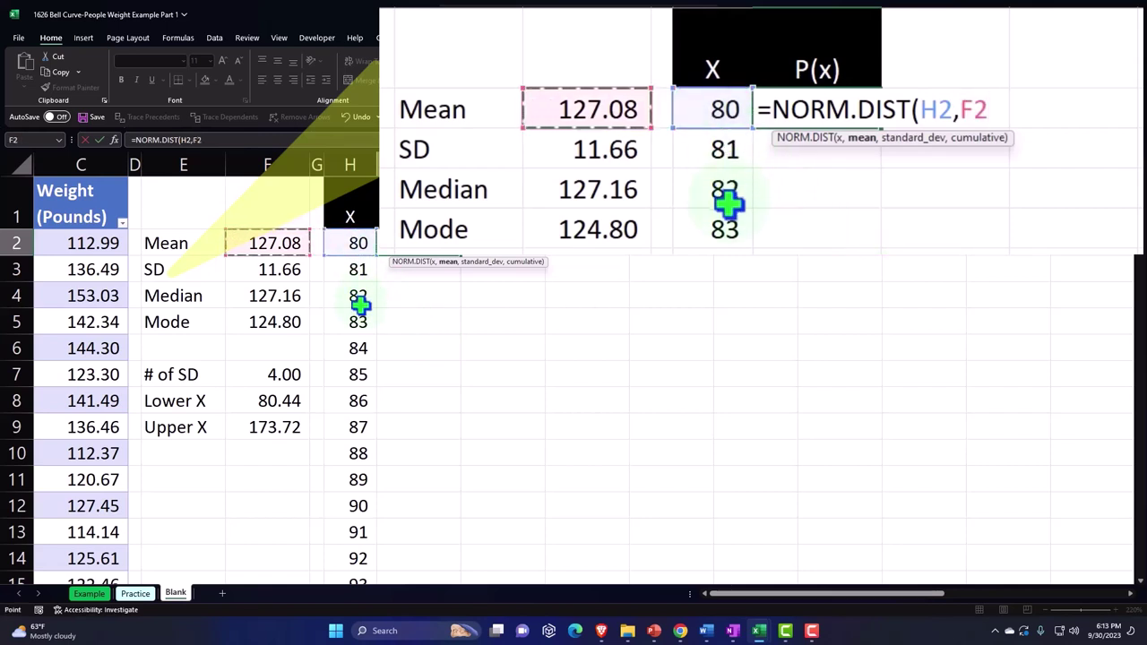
pyautogui.press('F4')
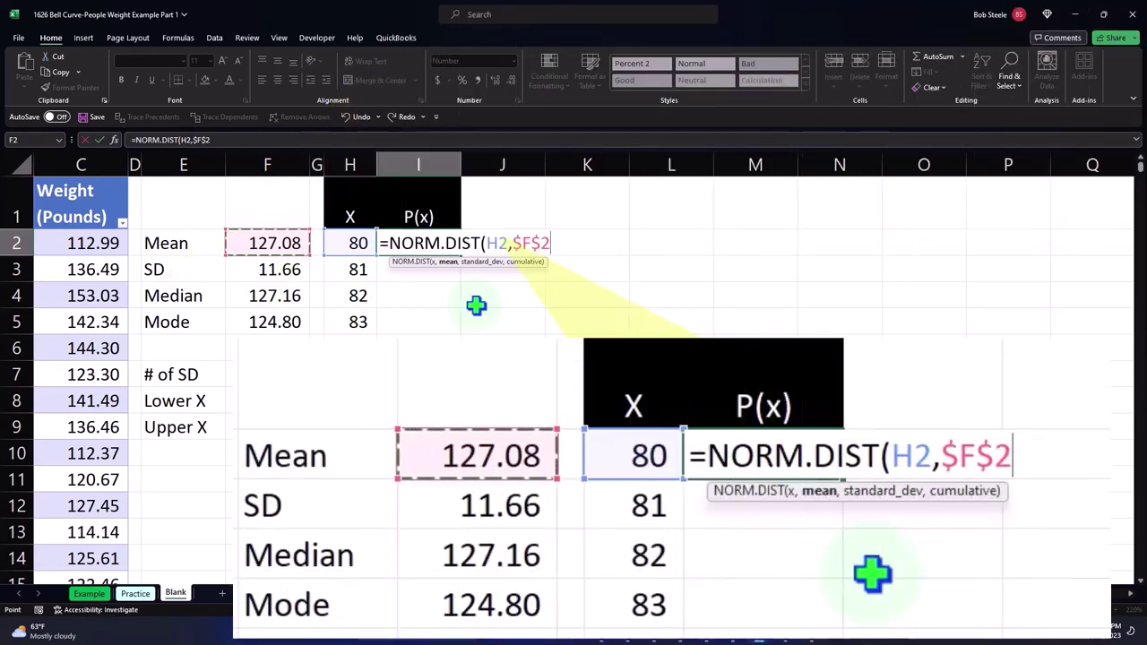
pyautogui.write(',')
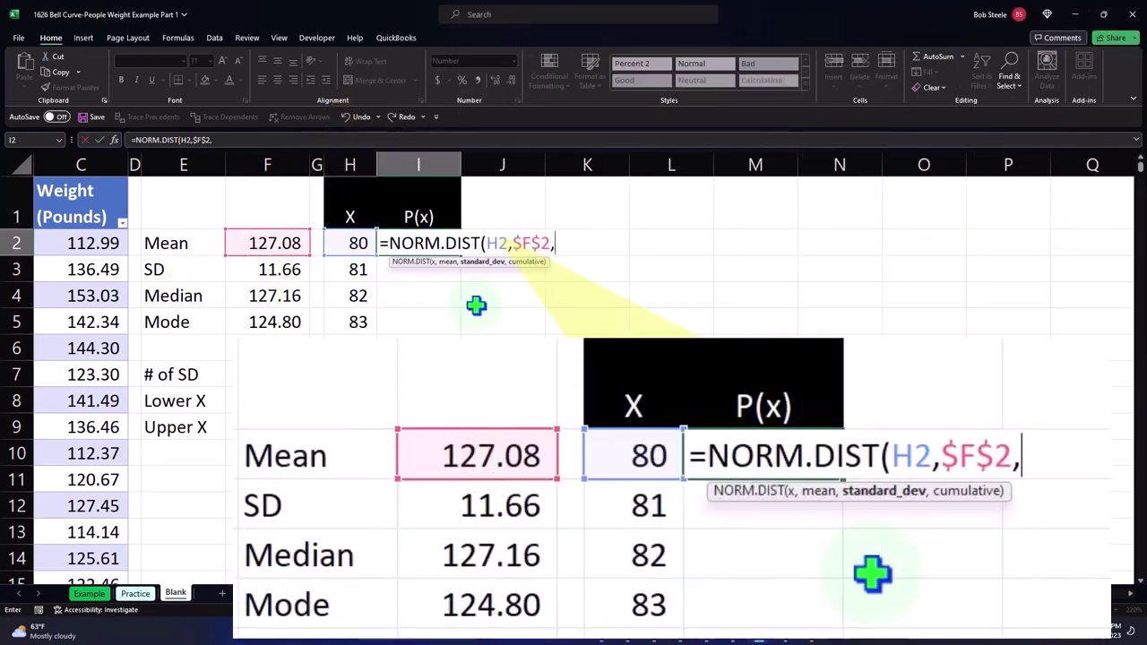
pyautogui.press('Left')
pyautogui.press('Left')
pyautogui.press('Left')
pyautogui.press('Down')
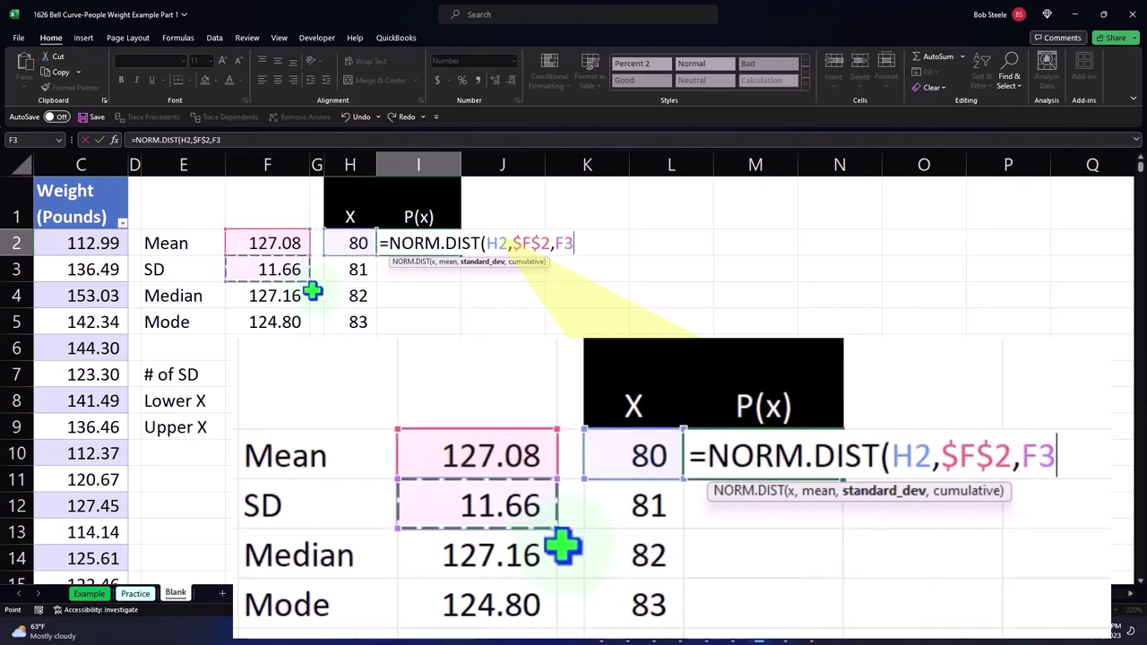
pyautogui.press('F4')
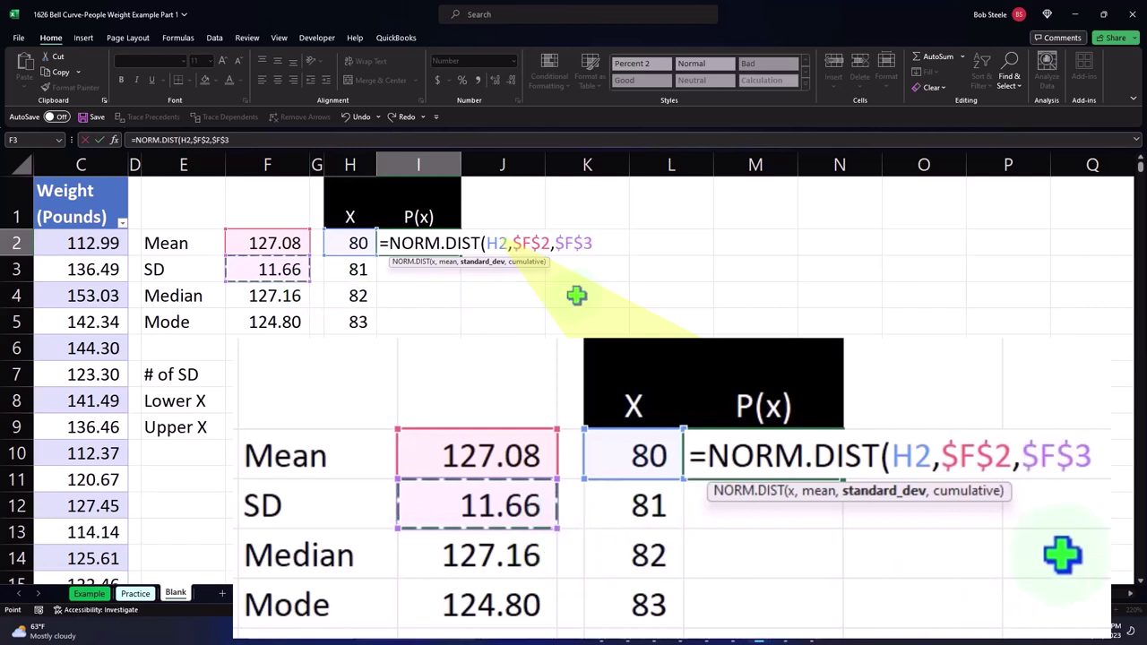
pyautogui.write(',')
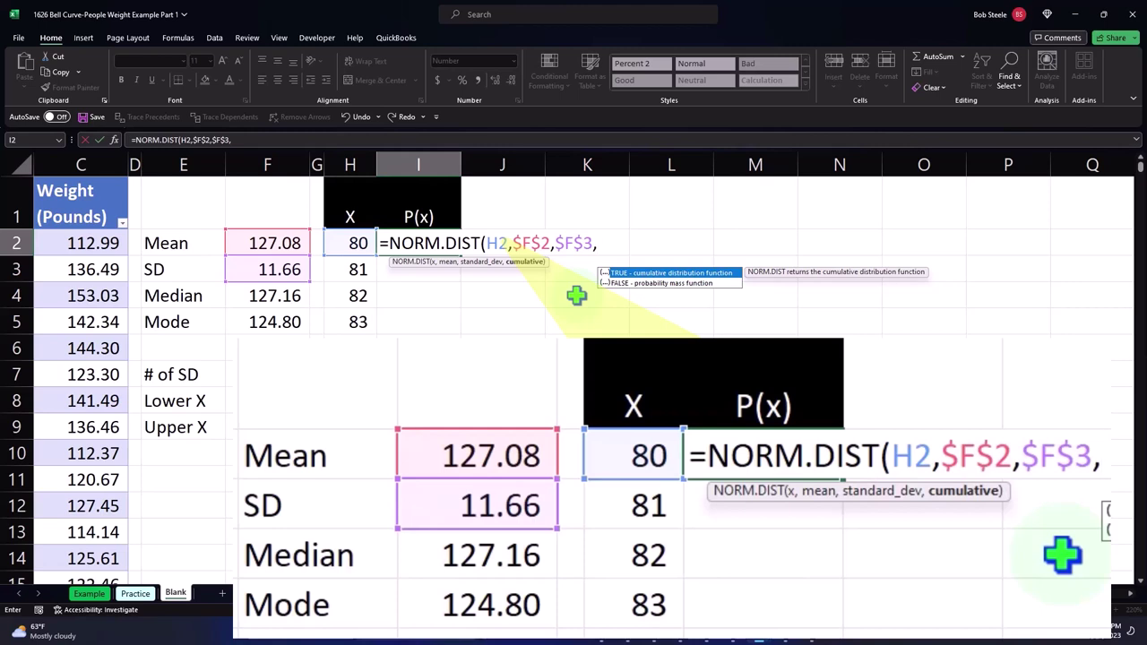
pyautogui.write('0)')
pyautogui.press('Return')
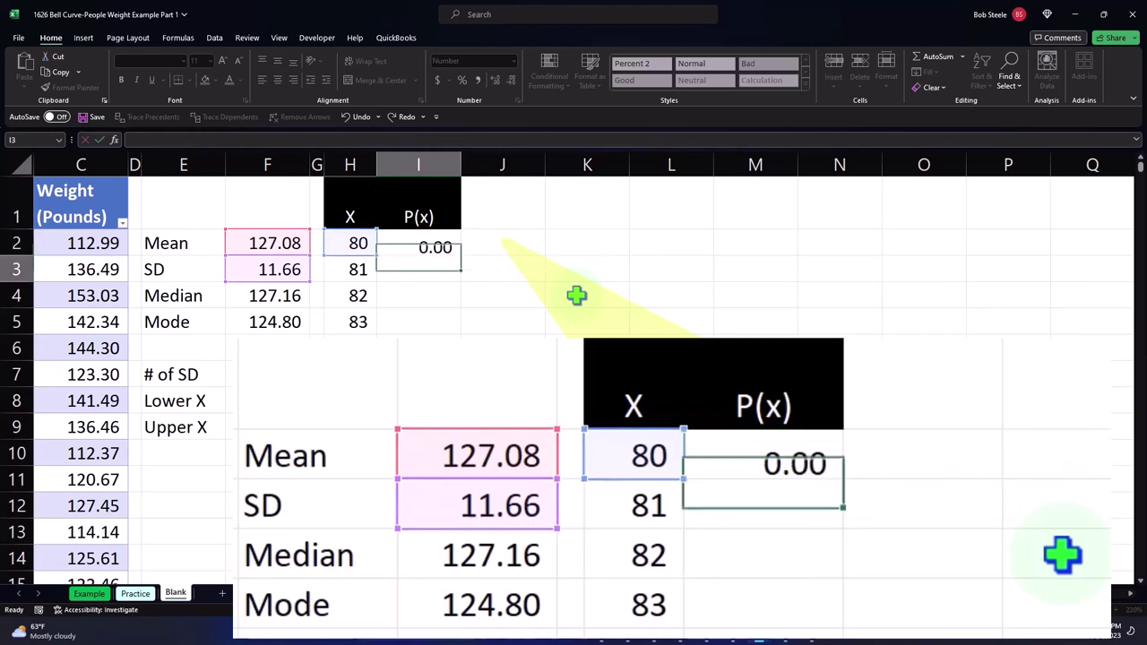
# Format I2 as a percentage with two decimals and fill its formula down alongside the X values to I96.
pyautogui.click(432, 242)
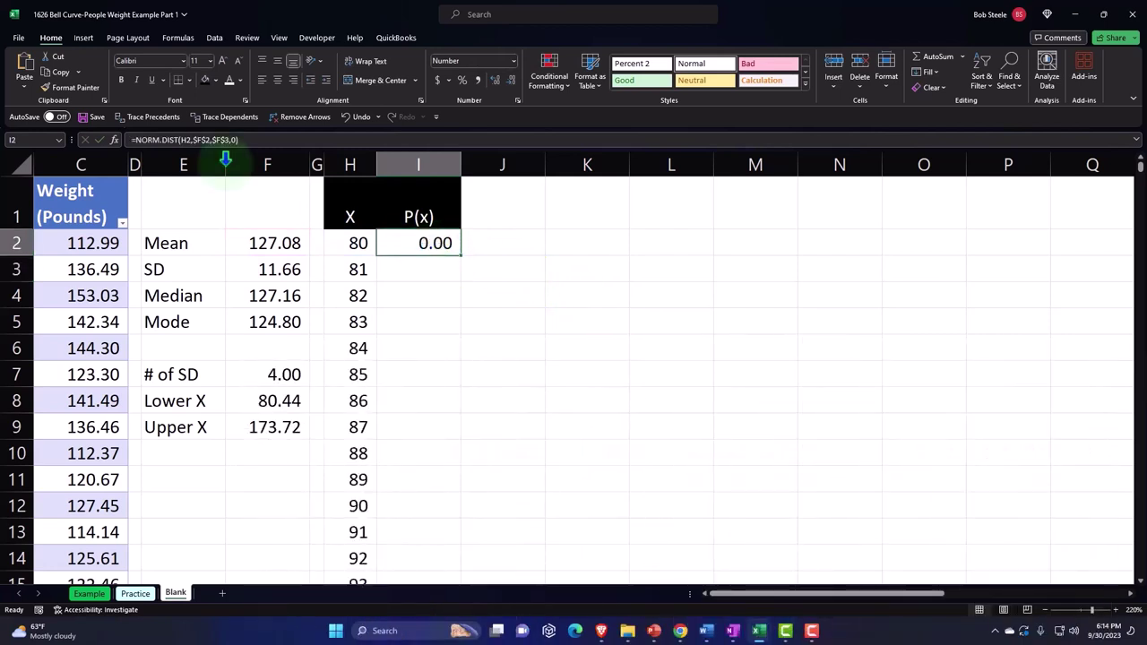
pyautogui.click(462, 81)
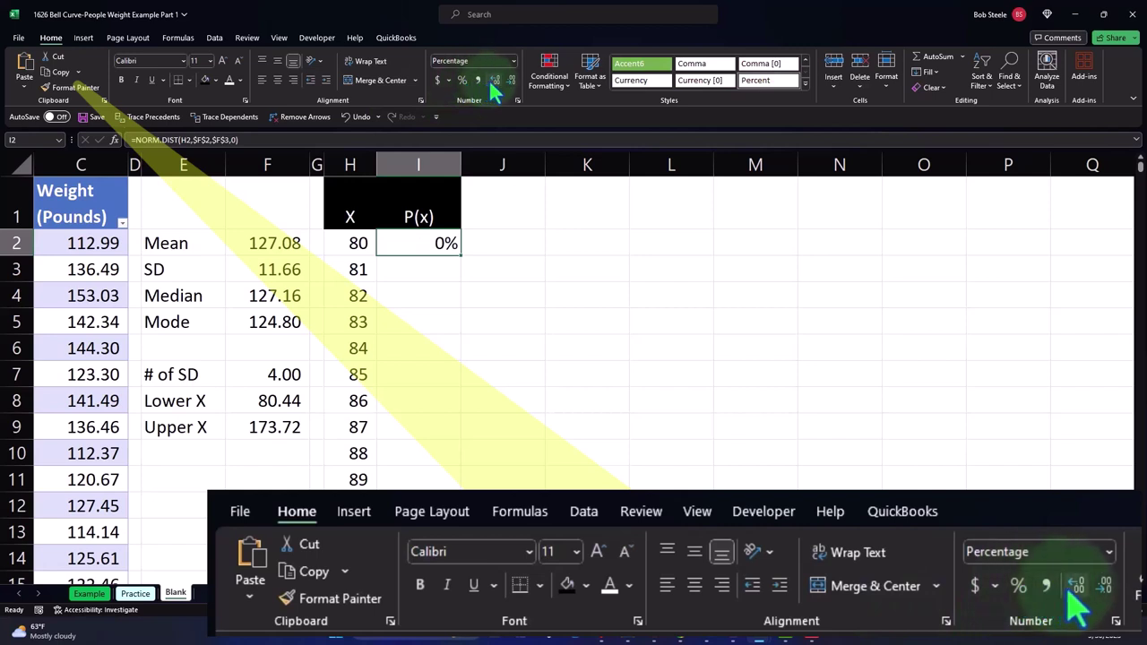
pyautogui.click(493, 81)
pyautogui.click(493, 80)
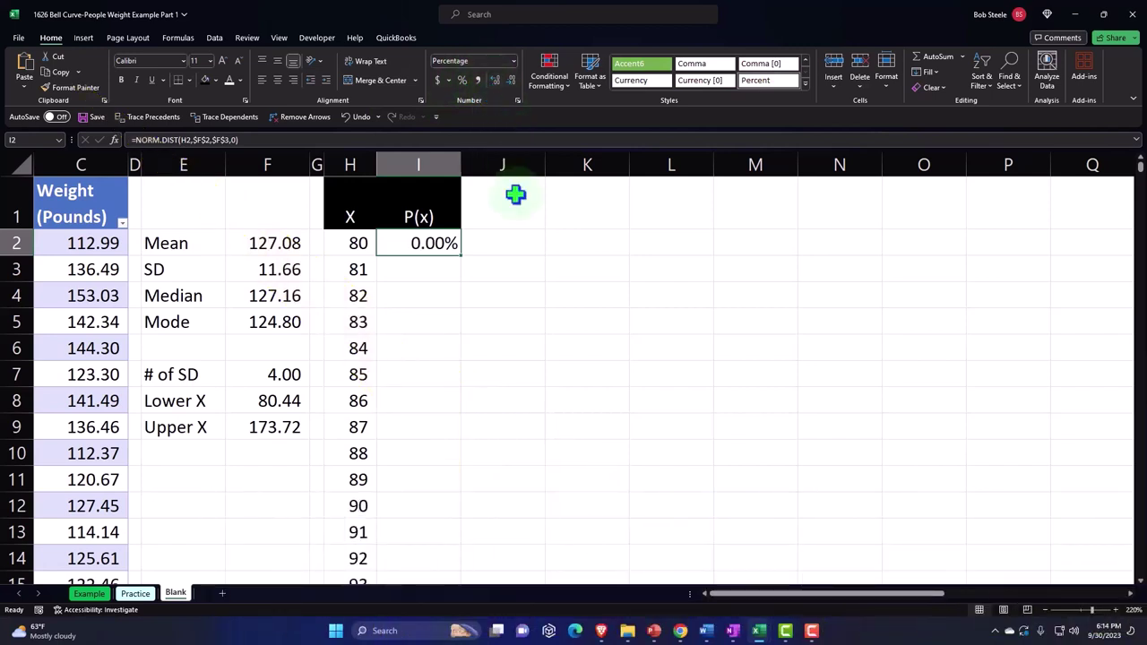
pyautogui.doubleClick(462, 259)
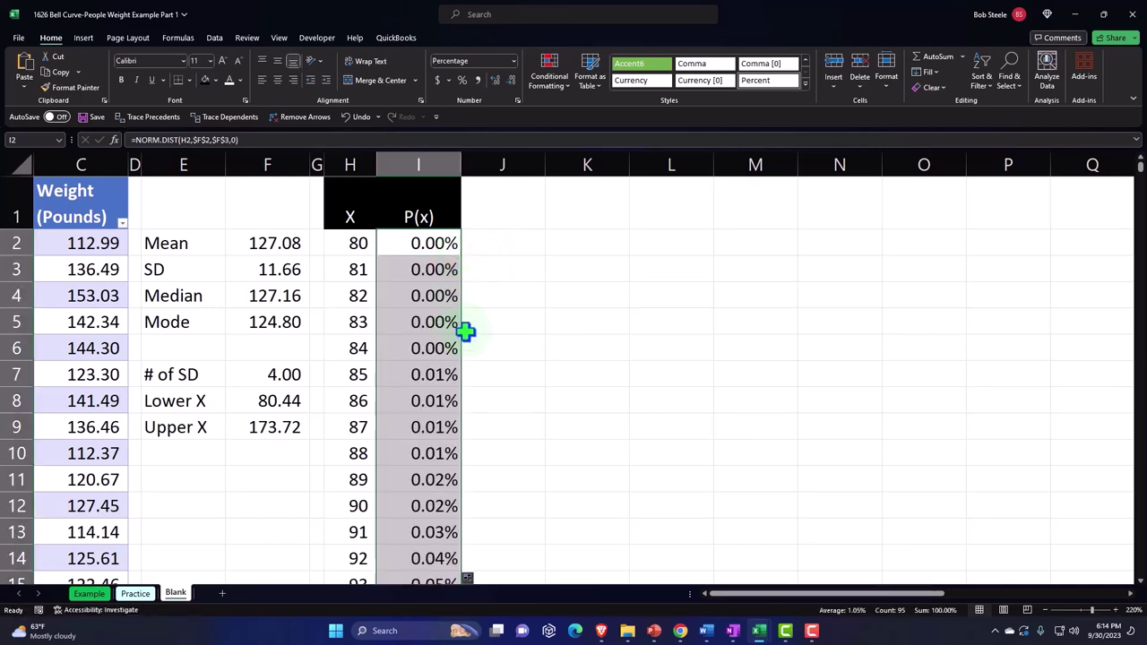
# Add a Total label in H97 and sum the P(x) column in I97 with =SUM(I2:I96).
pyautogui.scroll(-20, 465, 331)
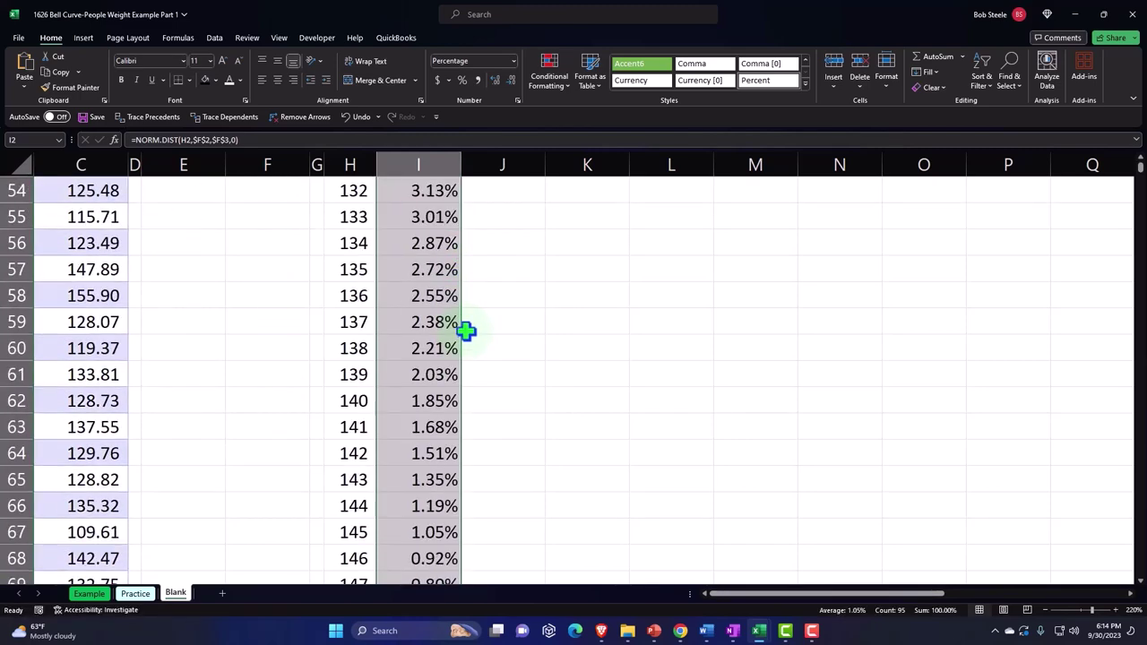
pyautogui.scroll(-6, 466, 331)
pyautogui.scroll(5, 465, 330)
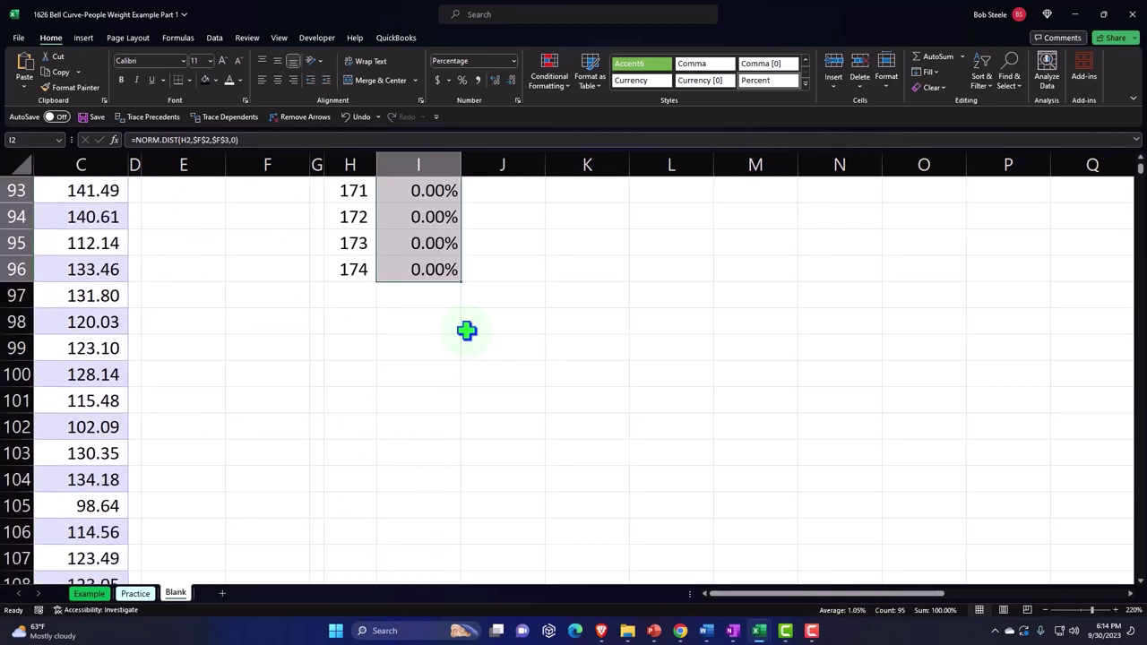
pyautogui.click(359, 295)
pyautogui.write('Total')
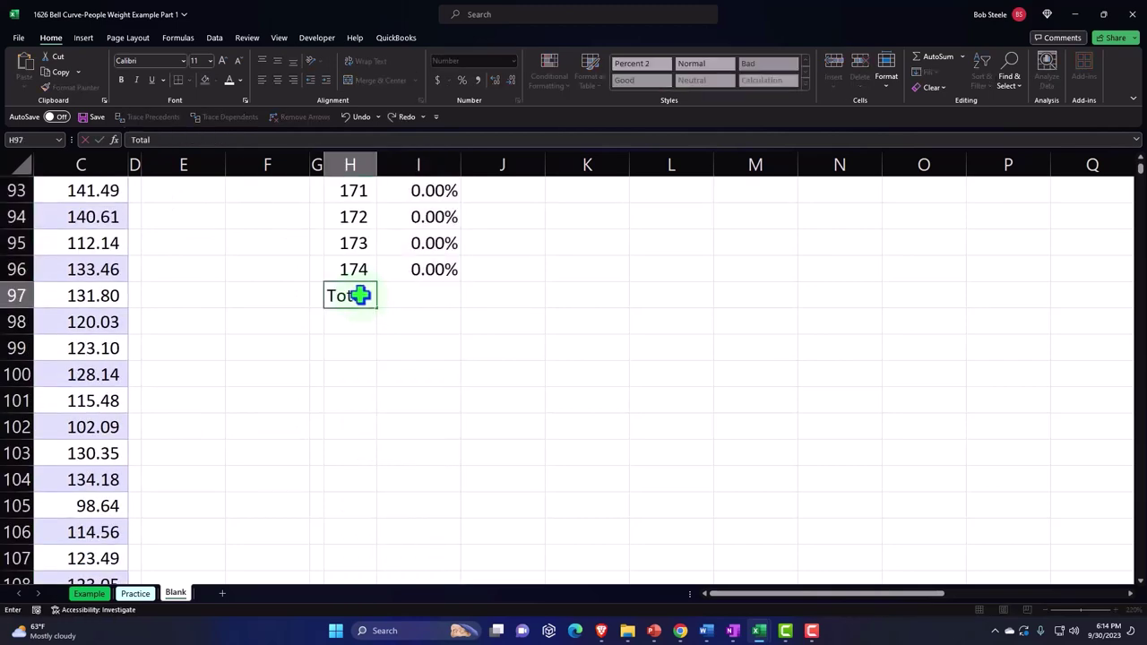
pyautogui.press('Tab')
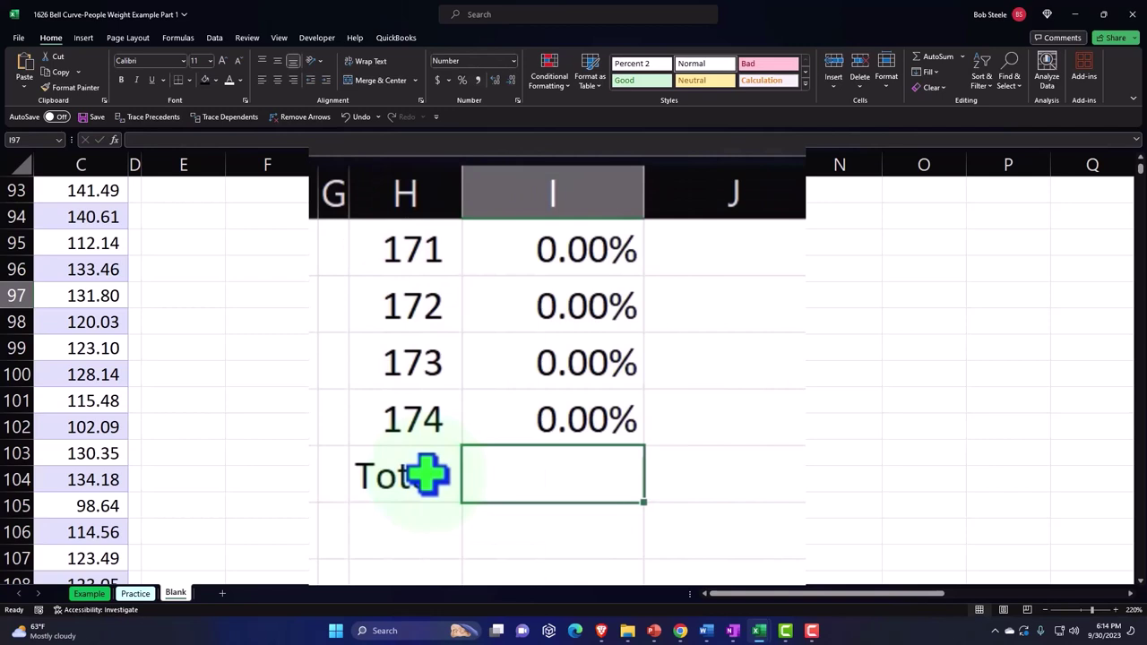
pyautogui.hotkey('alt', '=')
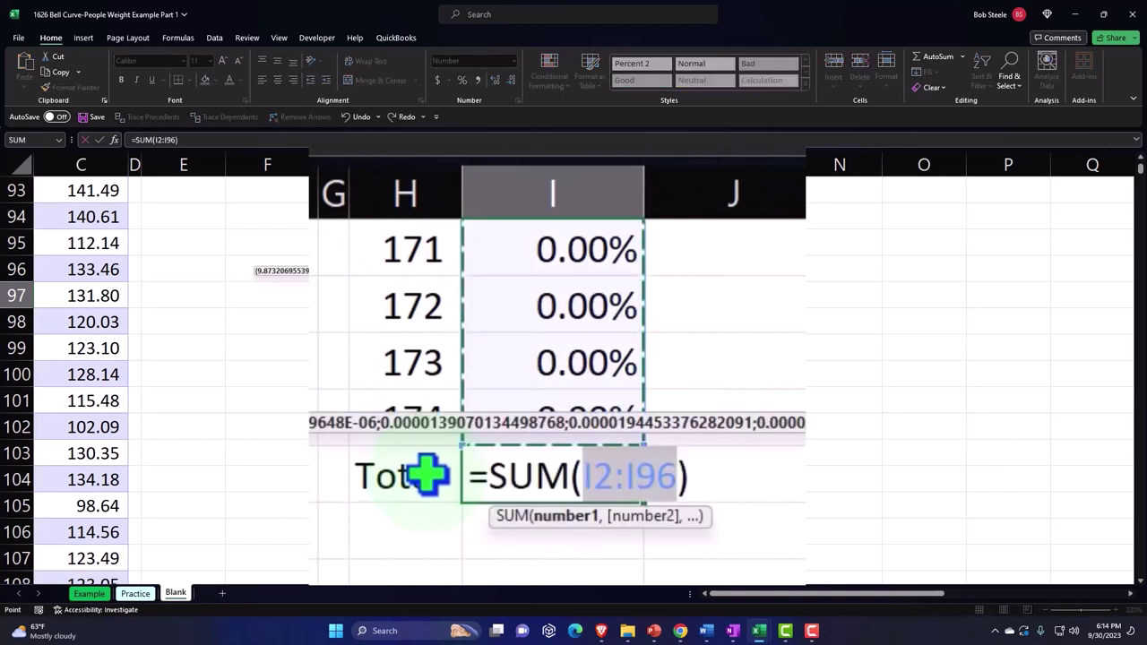
pyautogui.press('Return')
# Format the P(x) total in I97 as a percentage without decimals.
pyautogui.click(510, 467)
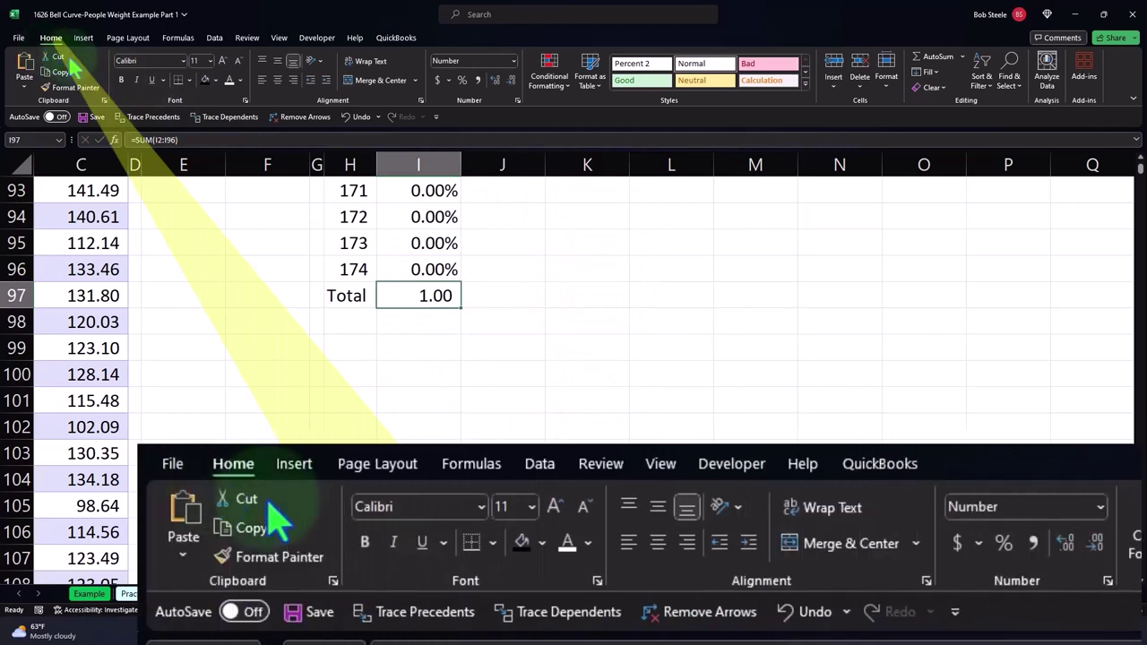
pyautogui.click(461, 80)
pyautogui.click(614, 323)
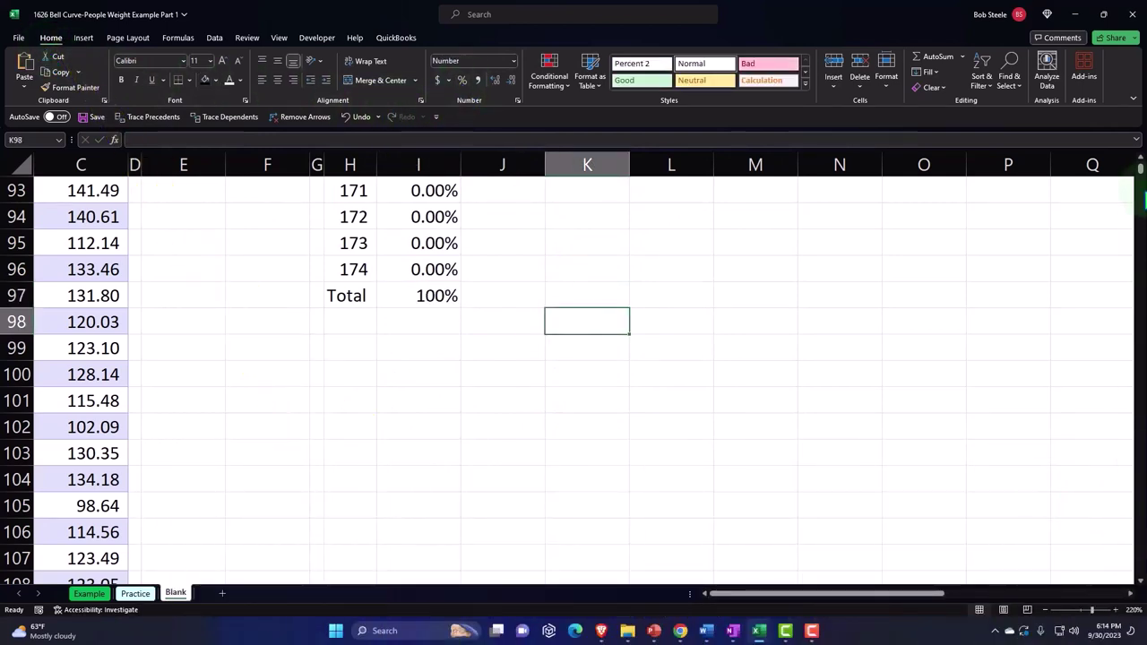
# Enter the column header Actual Frequency in J1.
pyautogui.moveTo(1140, 170); pyautogui.dragTo(1139, 166)
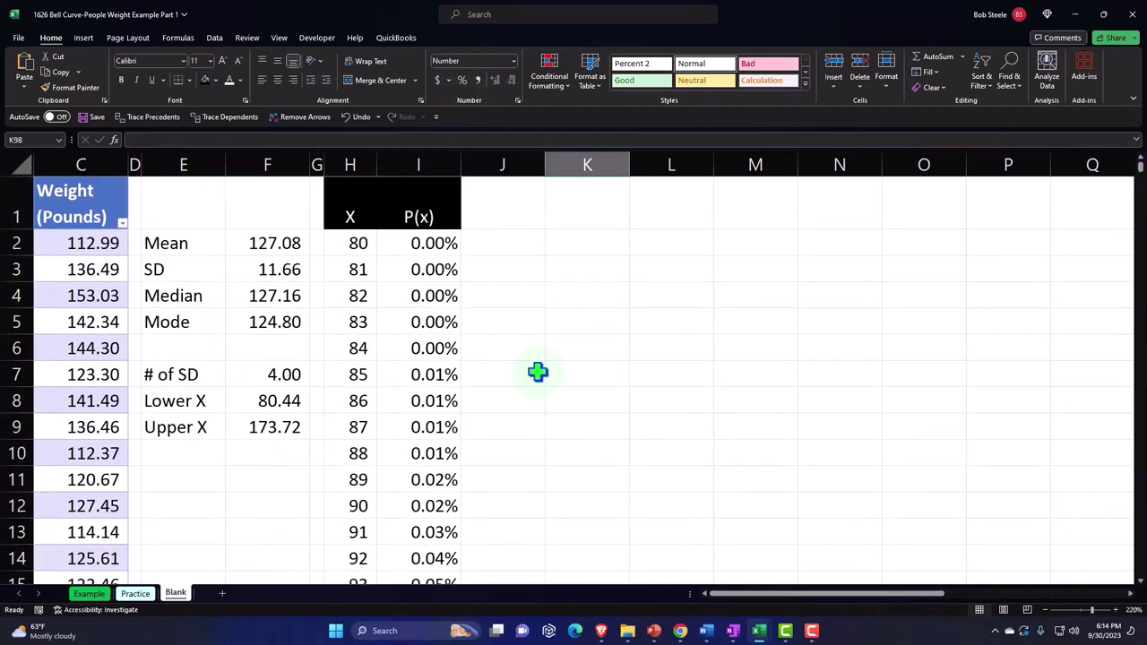
pyautogui.click(392, 301)
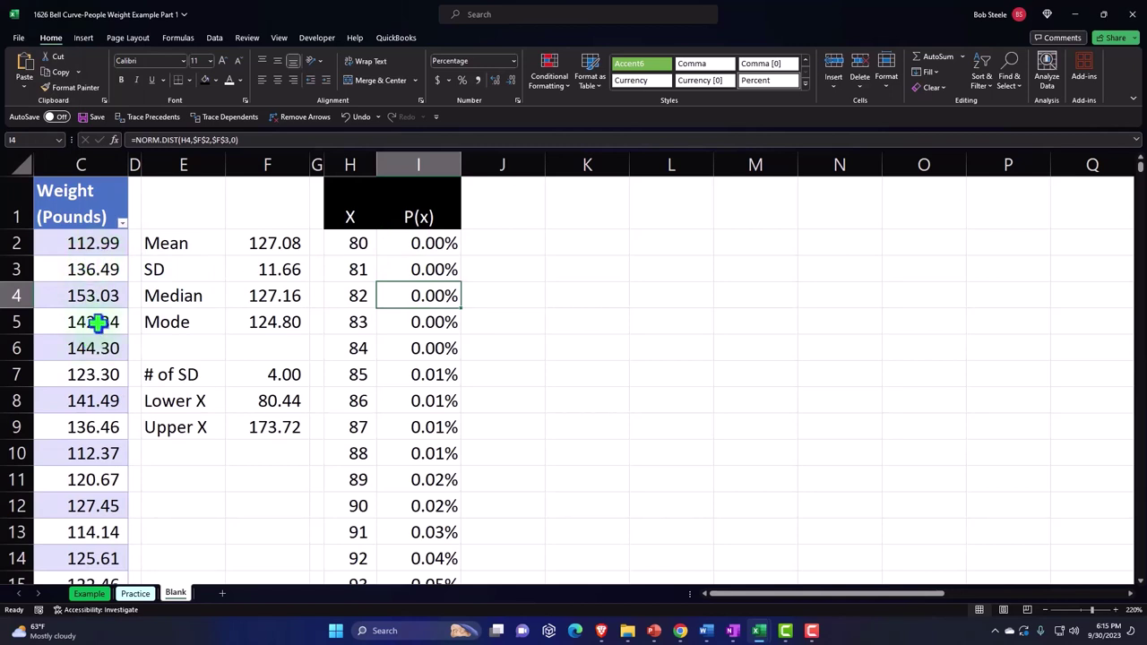
pyautogui.click(504, 199)
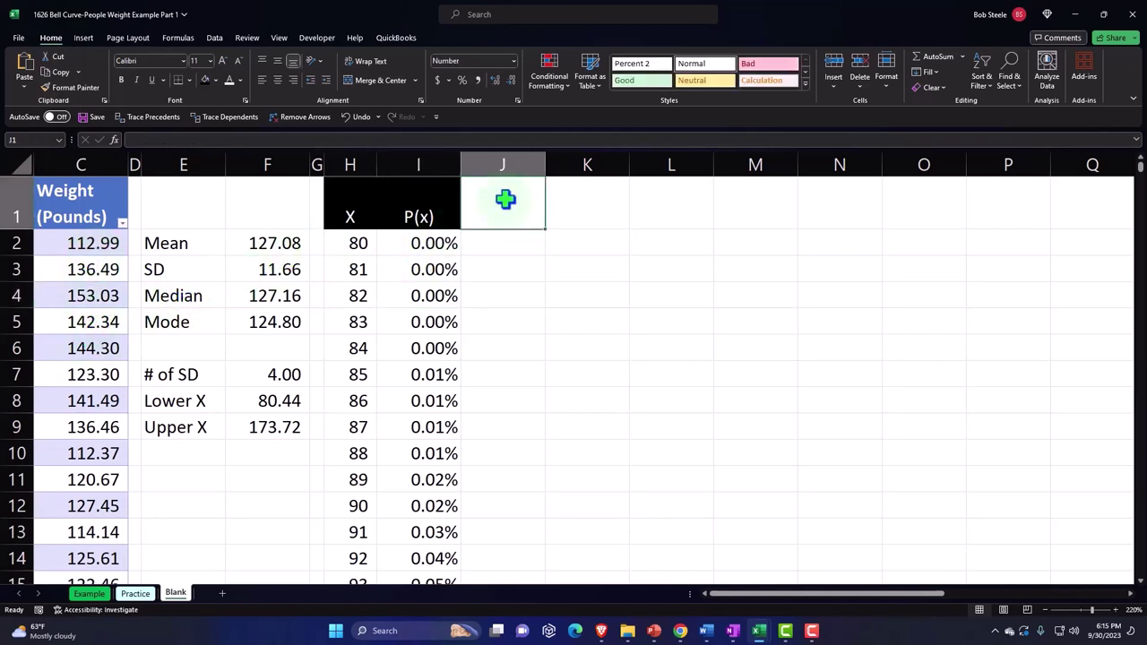
pyautogui.write('Actual Frequency')
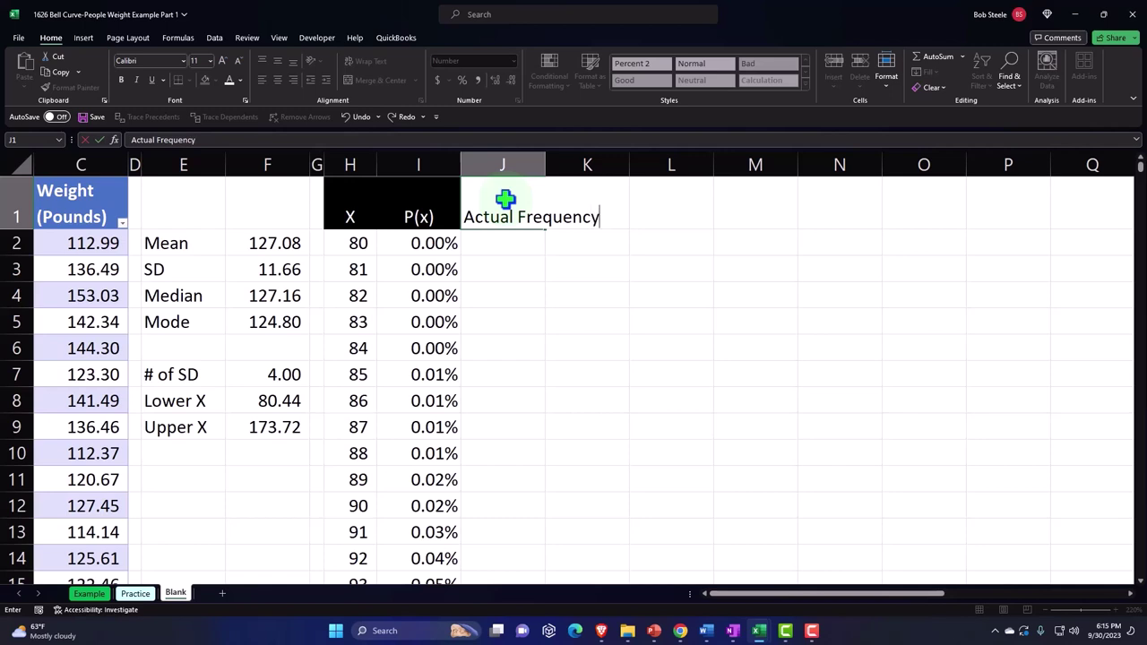
pyautogui.hotkey('ctrl', 'Return')
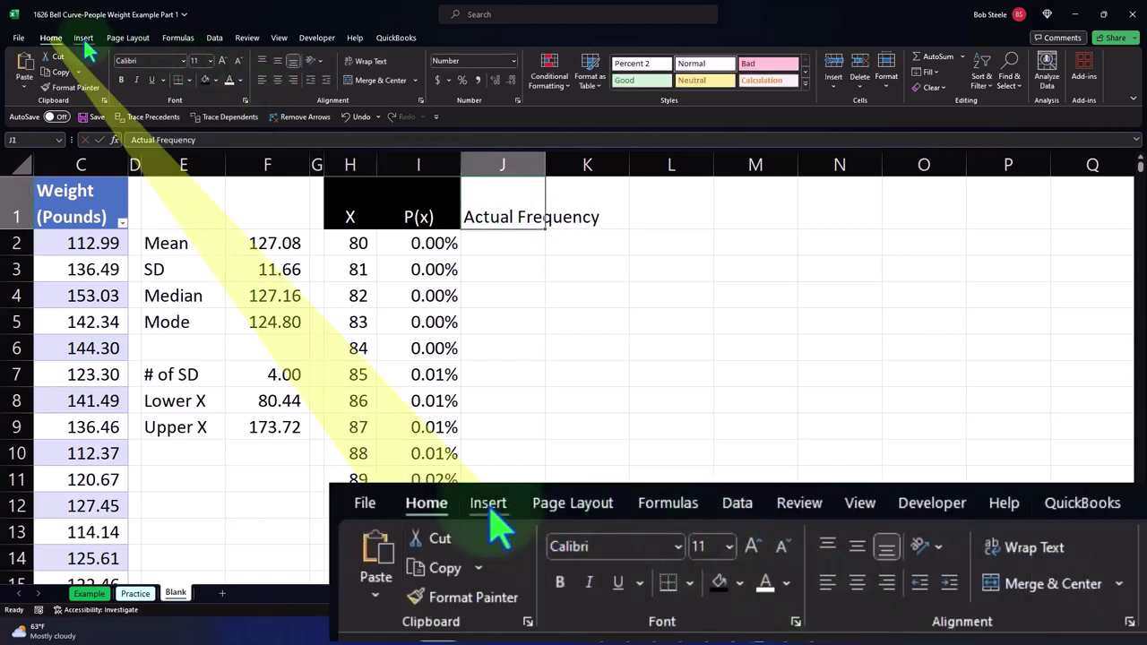
# Wrap and center the Actual Frequency header in J1, and give it a black fill with white text.
pyautogui.click(367, 63)
pyautogui.click(277, 80)
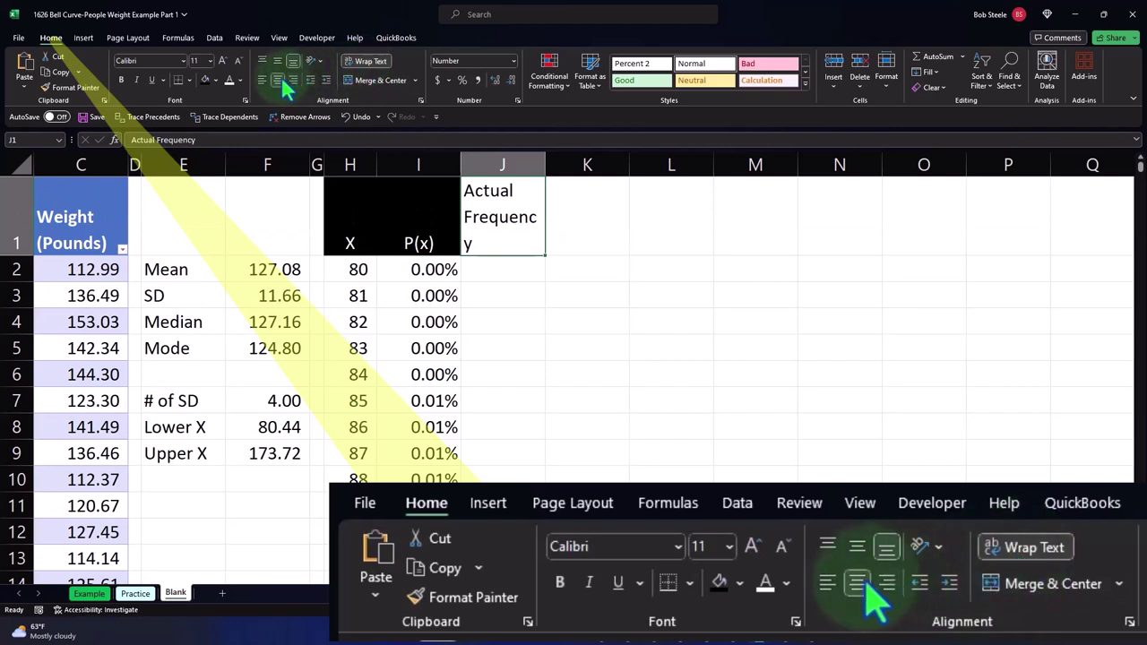
pyautogui.click(207, 80)
pyautogui.click(229, 81)
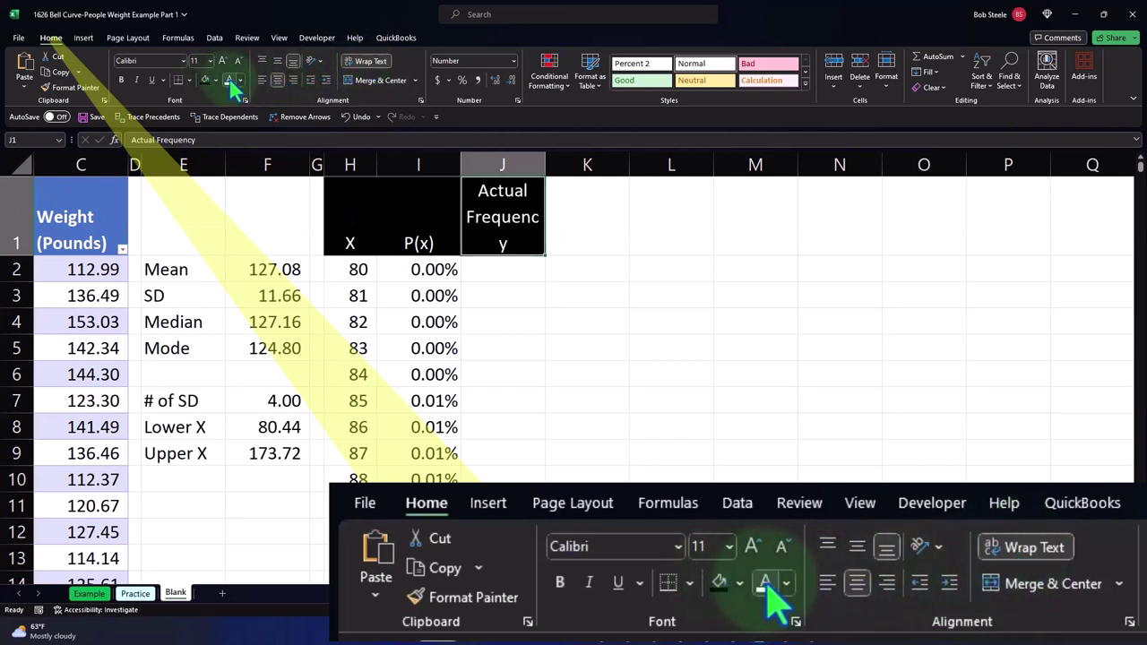
# Calculate the actual frequencies from J2 with =FREQUENCY(Table3[Weight (Pounds)],H2:H96).
pyautogui.click(495, 266)
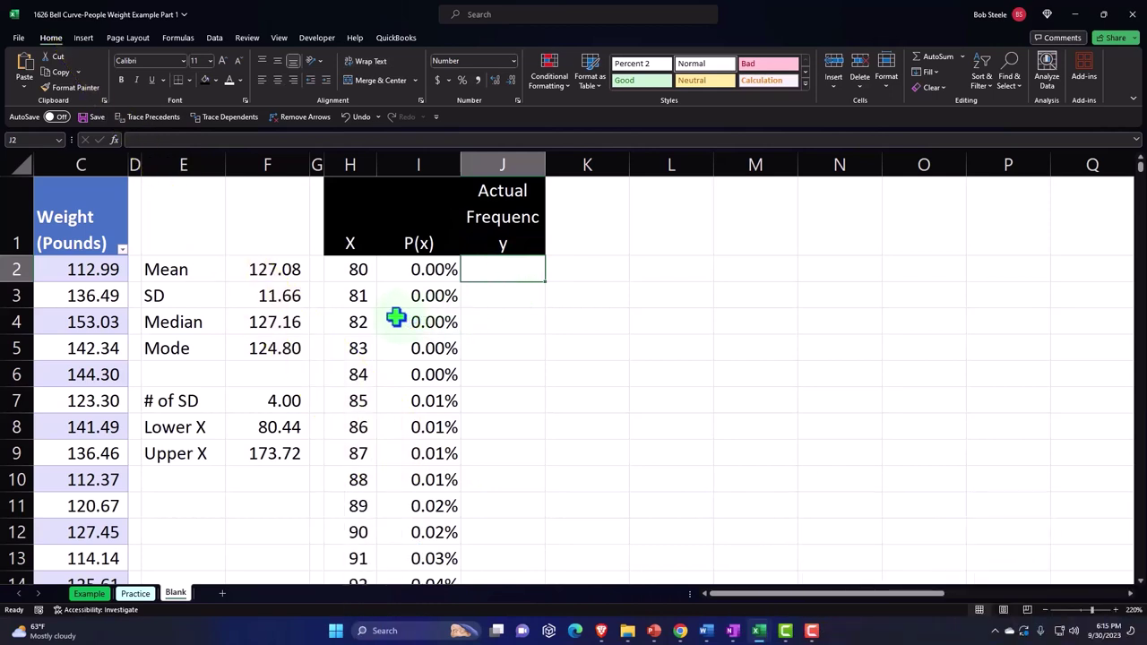
pyautogui.click(361, 303)
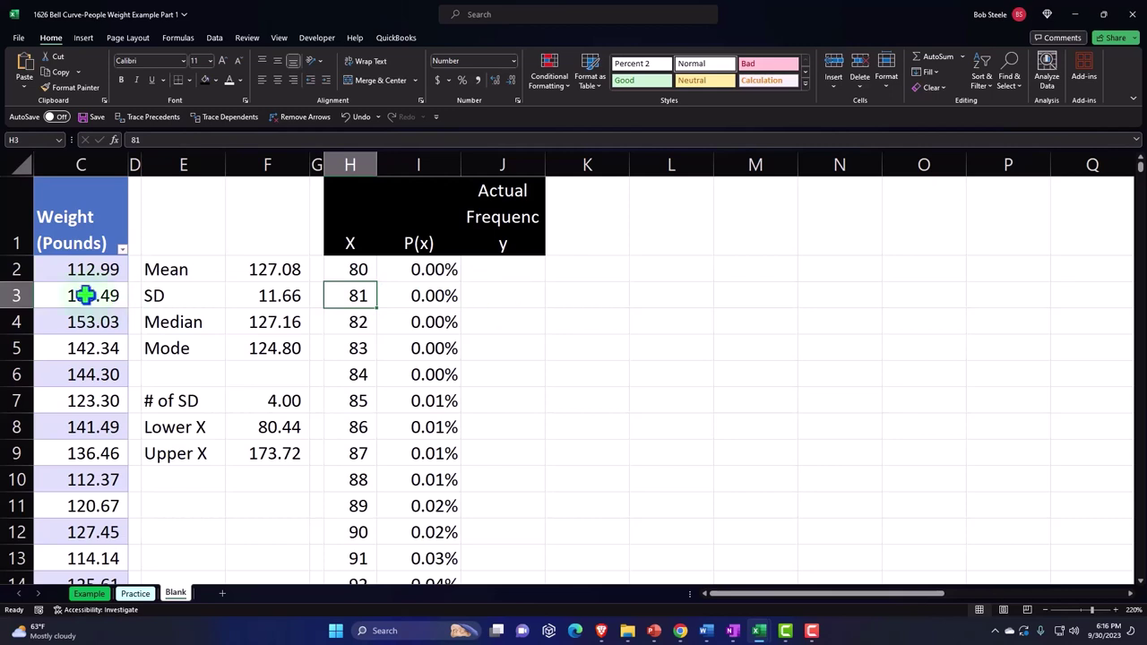
pyautogui.click(489, 270)
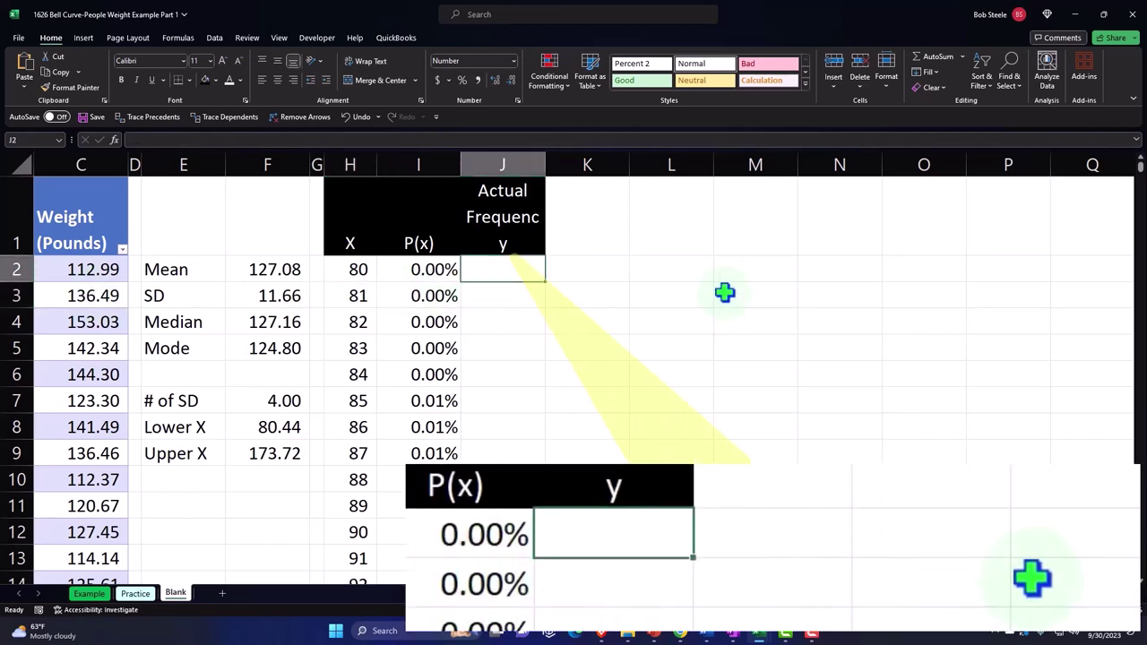
pyautogui.write('=')
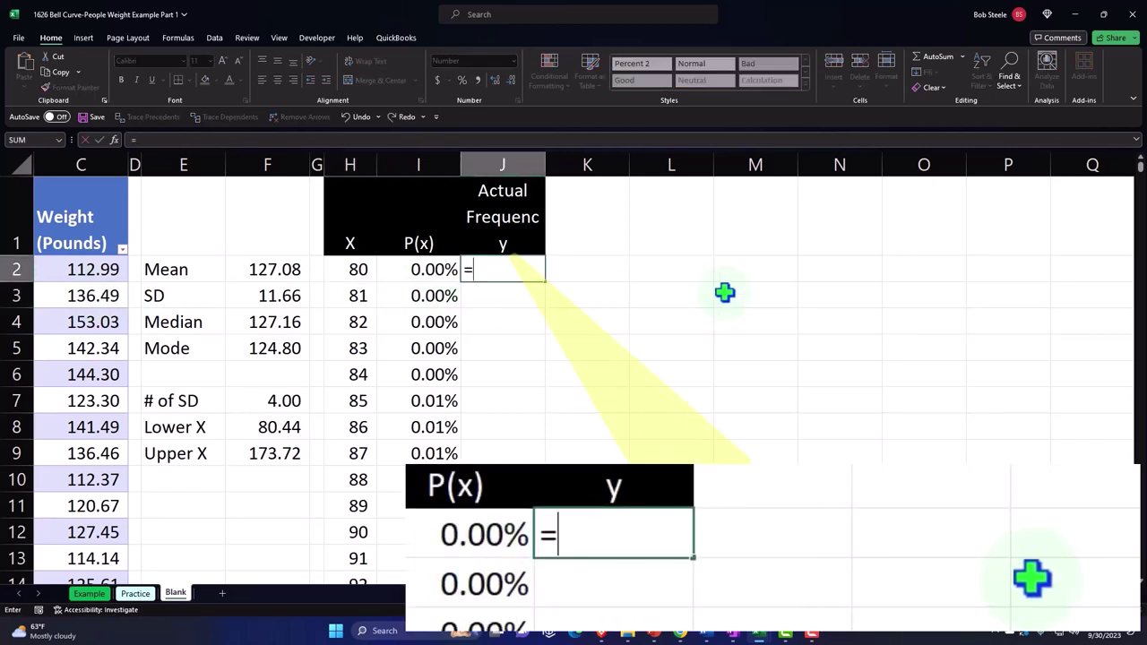
pyautogui.write('fre')
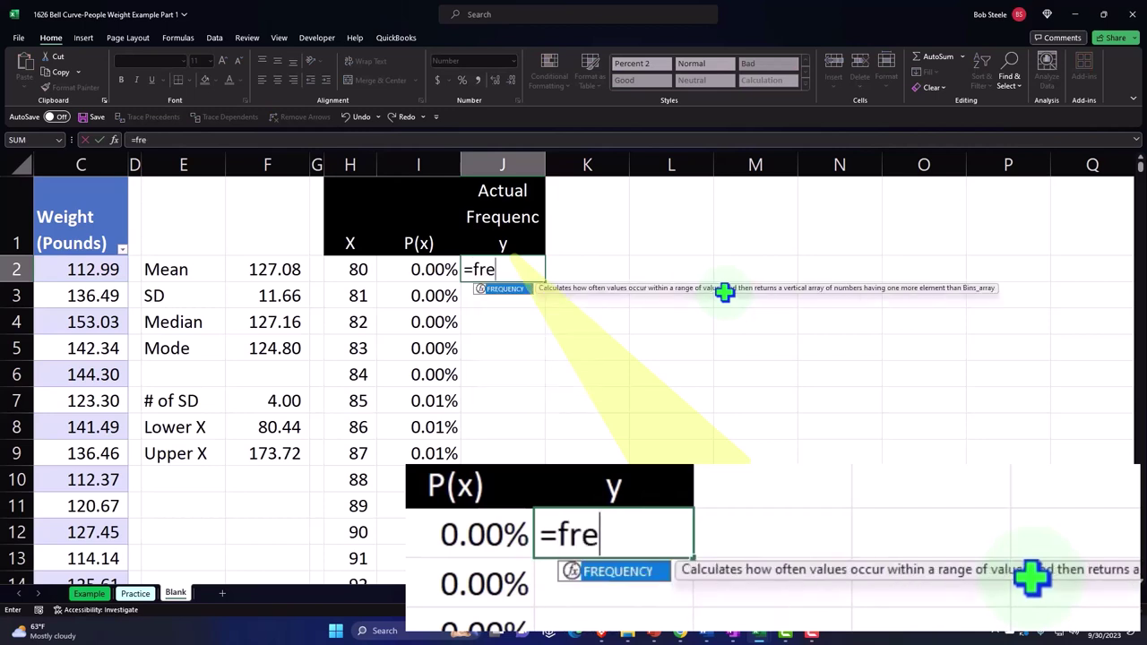
pyautogui.press('Tab')
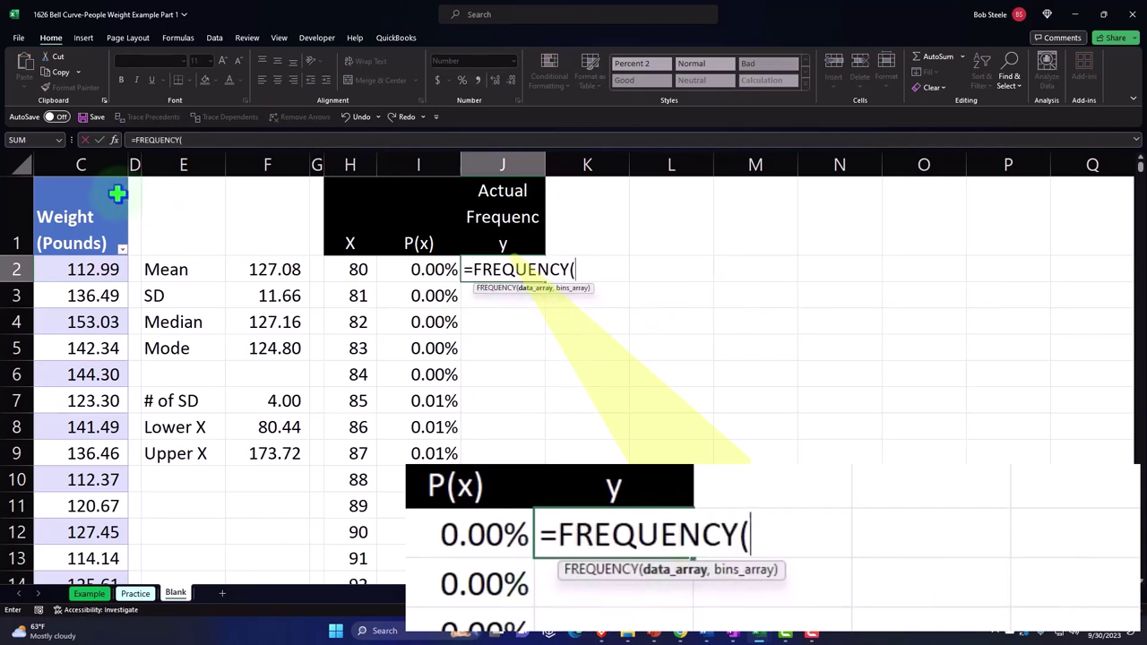
pyautogui.click(77, 176)
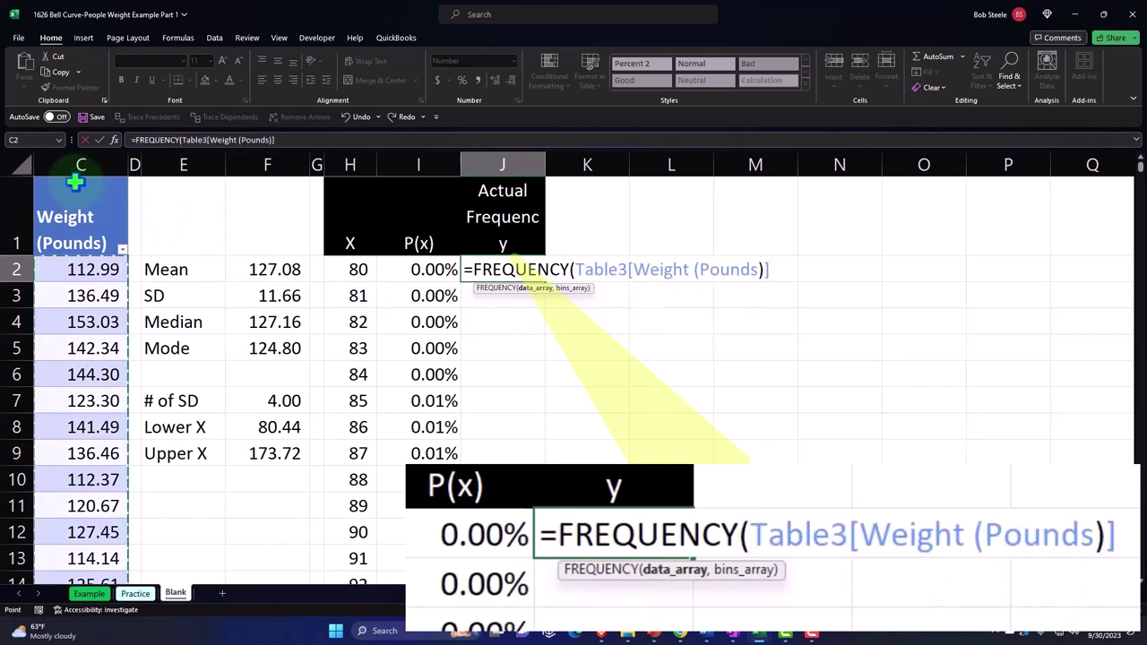
pyautogui.write(',')
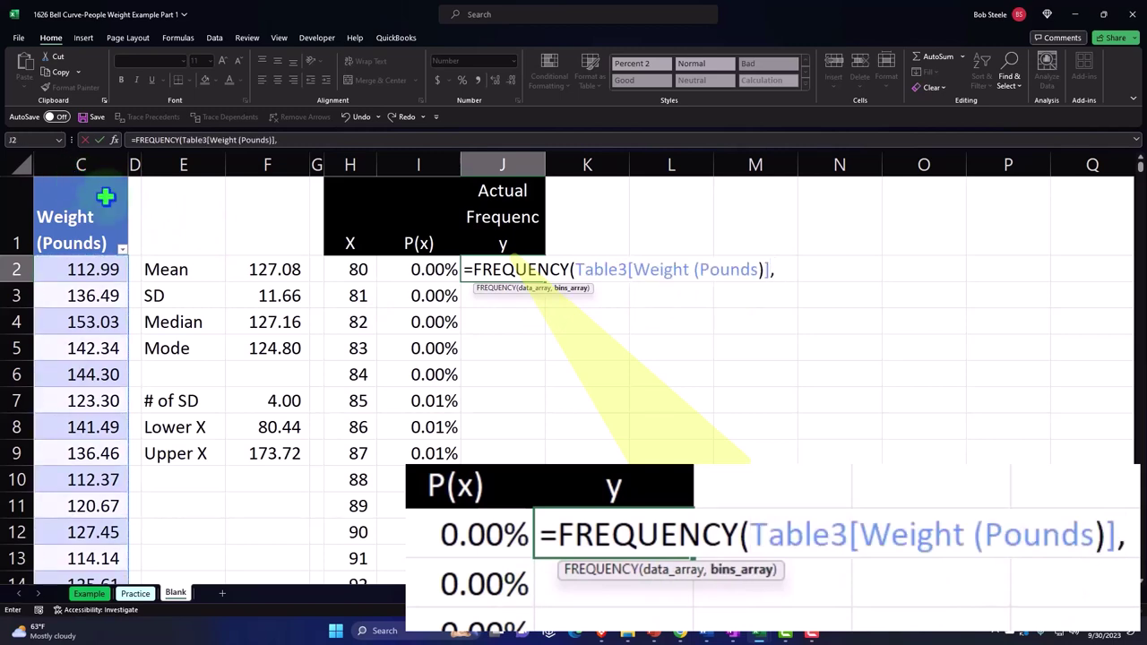
pyautogui.click(347, 268)
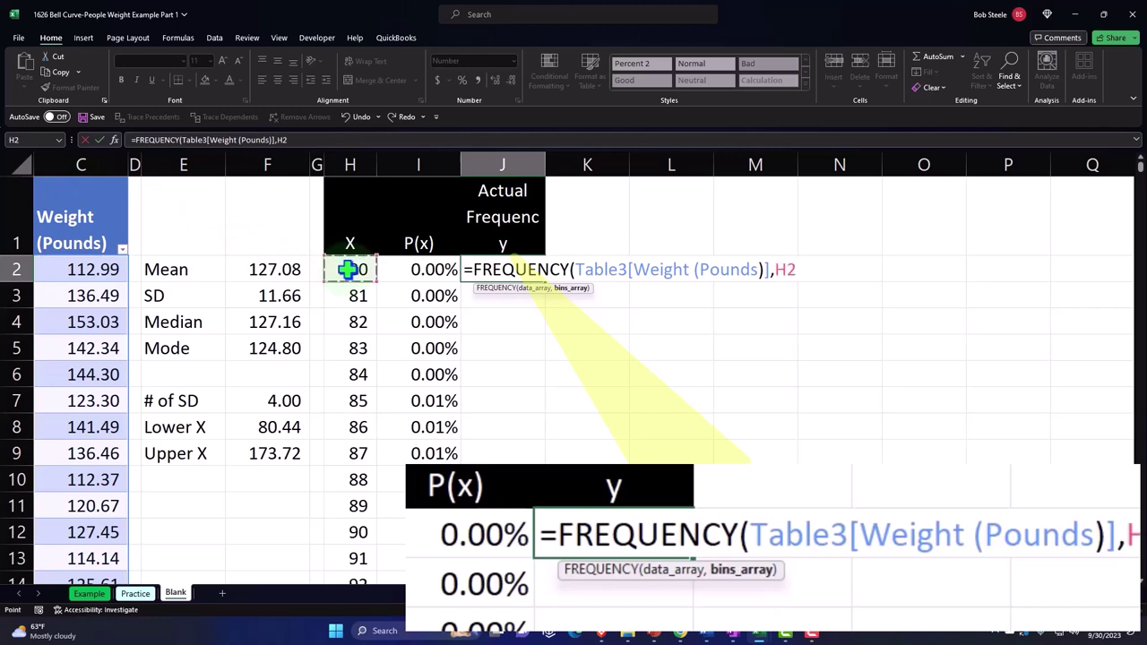
pyautogui.hotkey('ctrl', 'shift', 'Down')
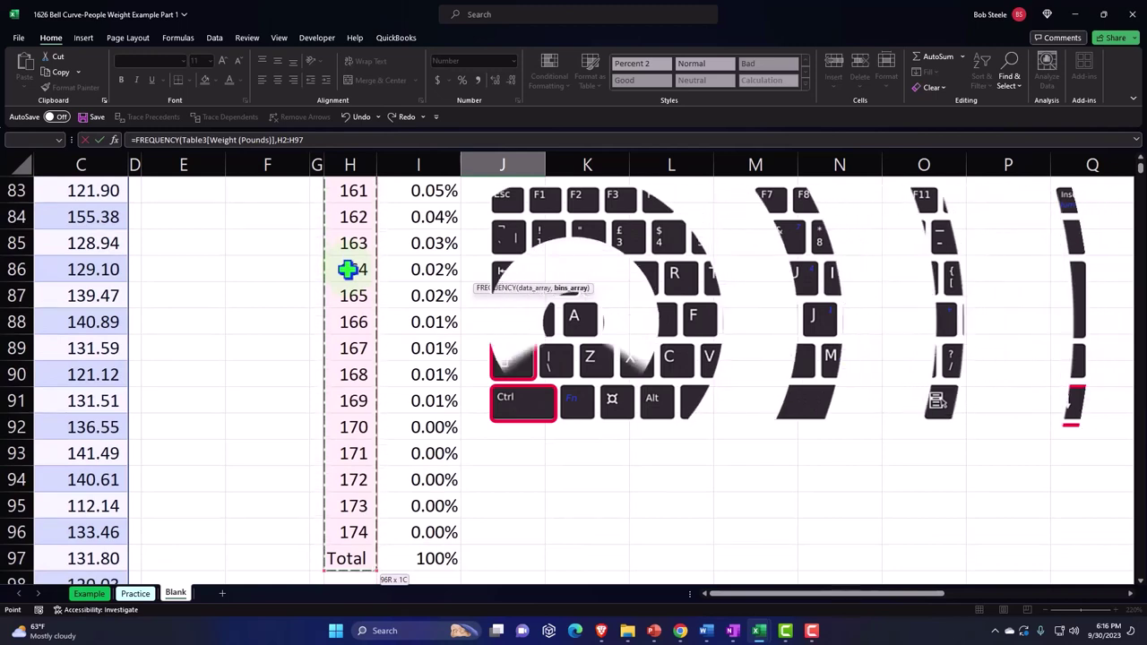
pyautogui.hotkey('shift', 'Up')
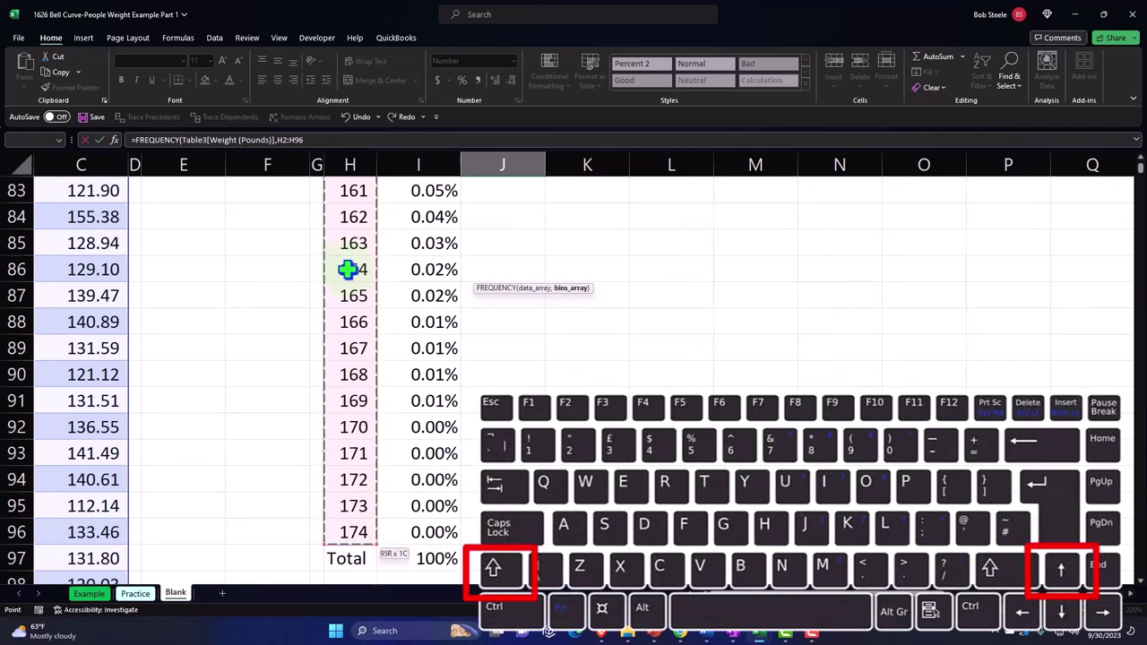
pyautogui.hotkey('ctrl', 'BackSpace')
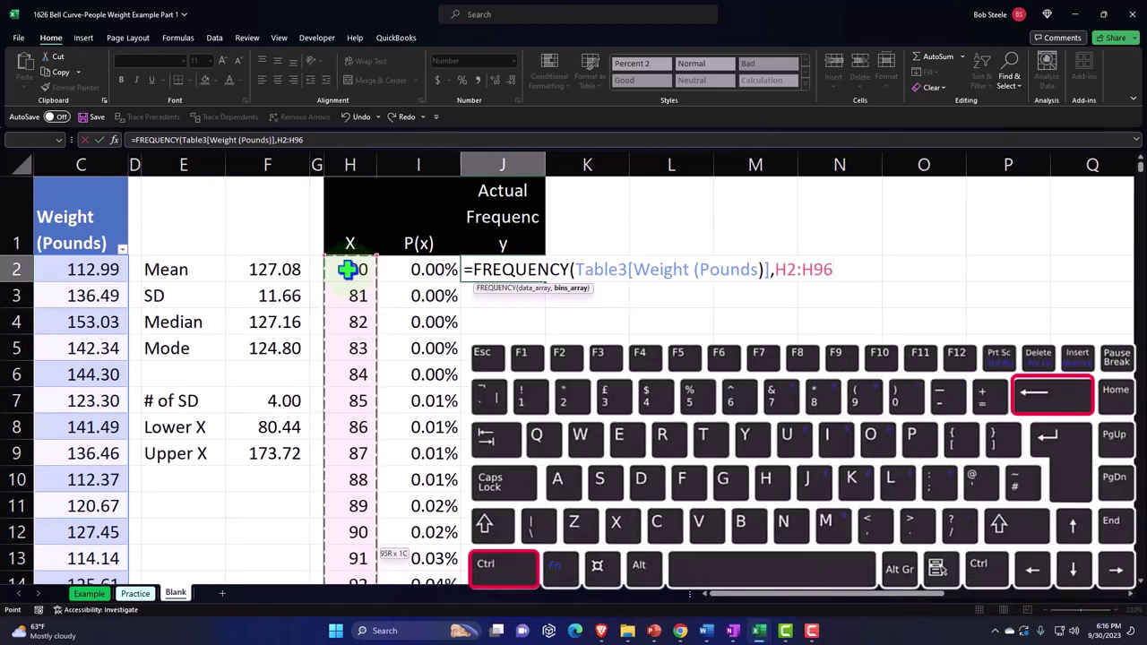
pyautogui.write(')')
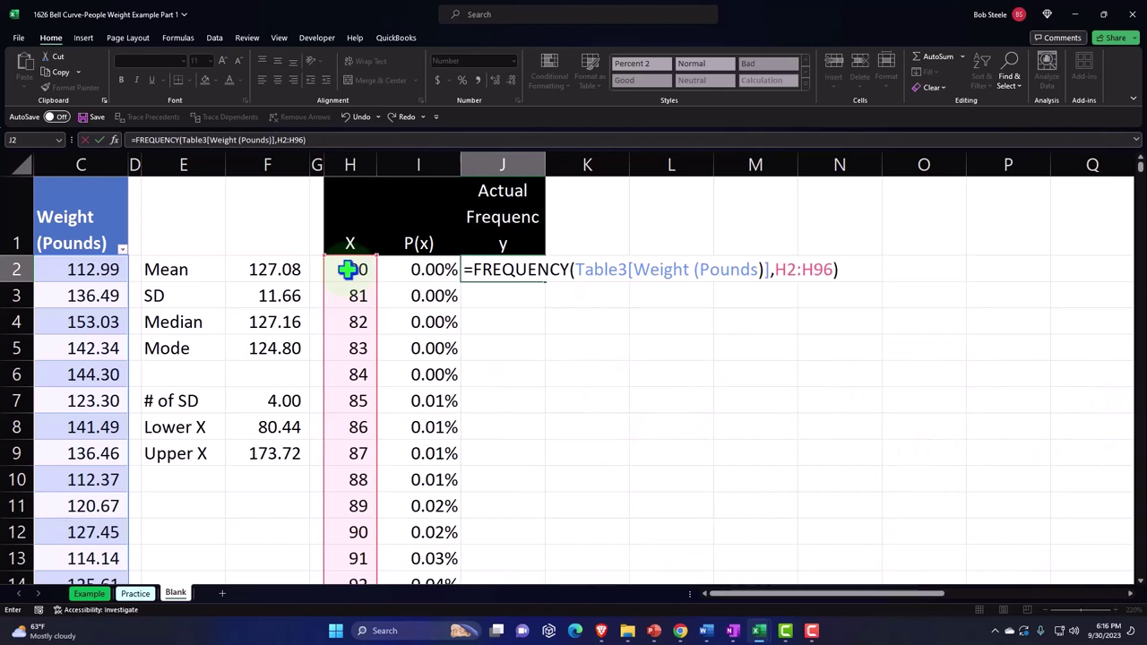
pyautogui.press('Return')
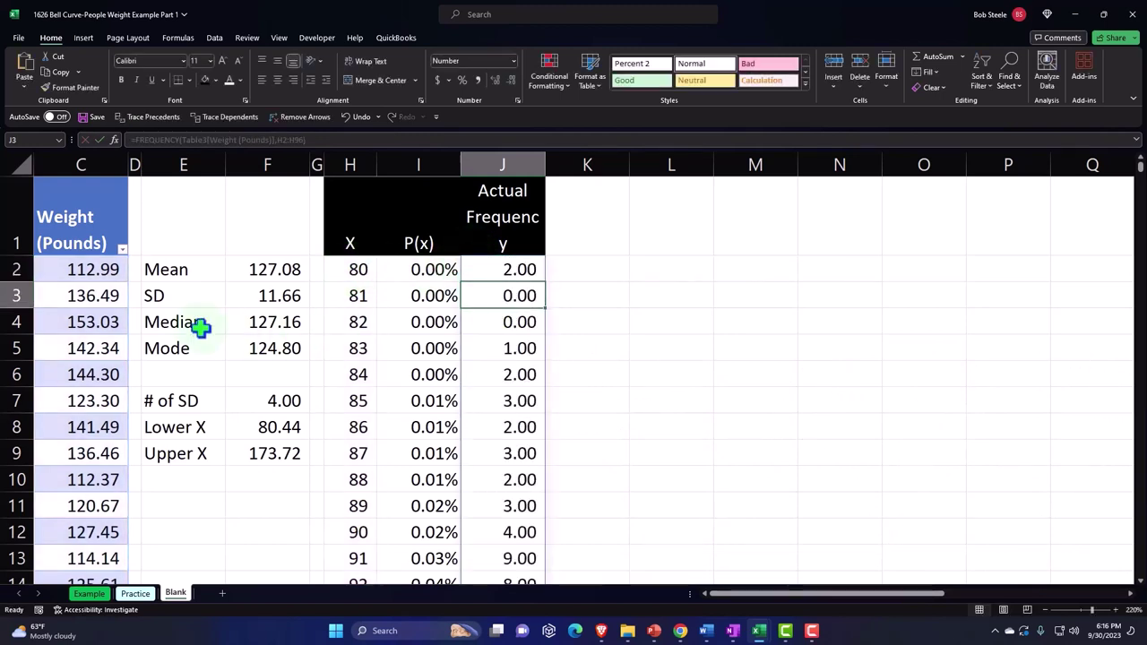
# Shorten the bins range of the FREQUENCY formula in J2 to H2:H95 so the results stop before the Total row.
pyautogui.scroll(-4, 71, 347)
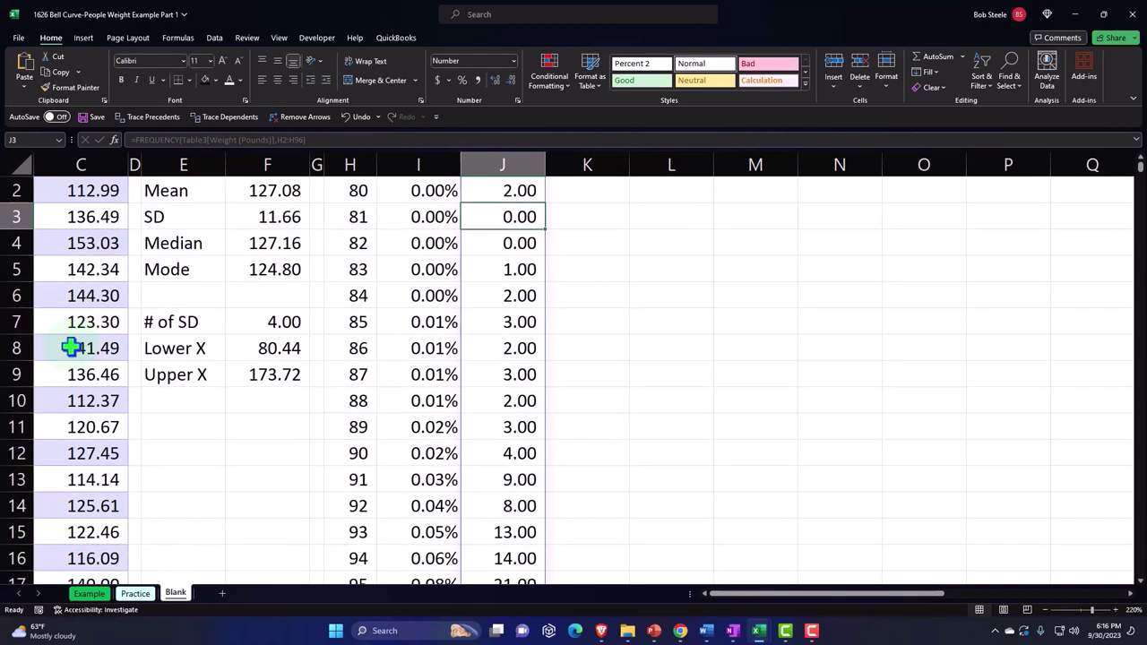
pyautogui.scroll(-2, 71, 347)
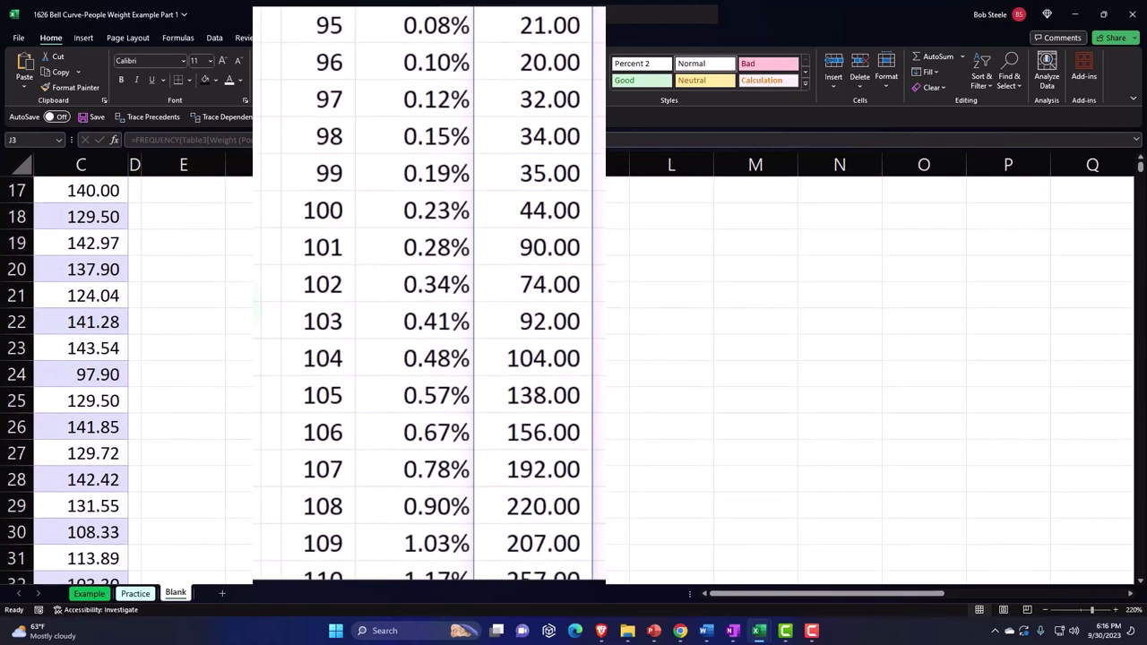
pyautogui.click(356, 348)
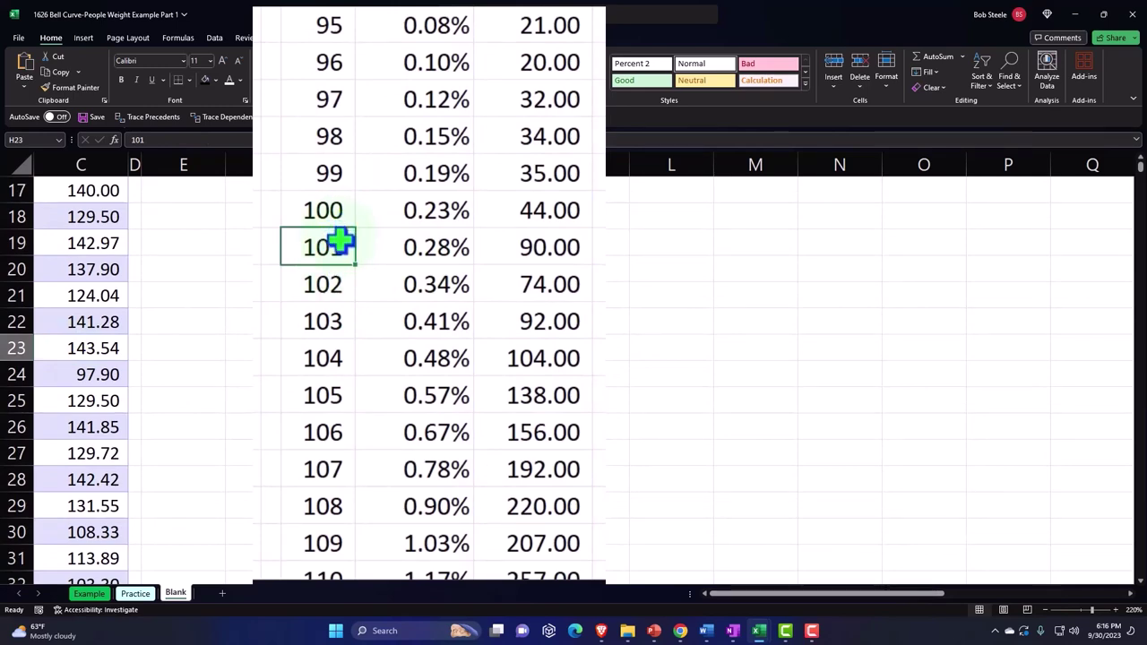
pyautogui.scroll(-20, 341, 240)
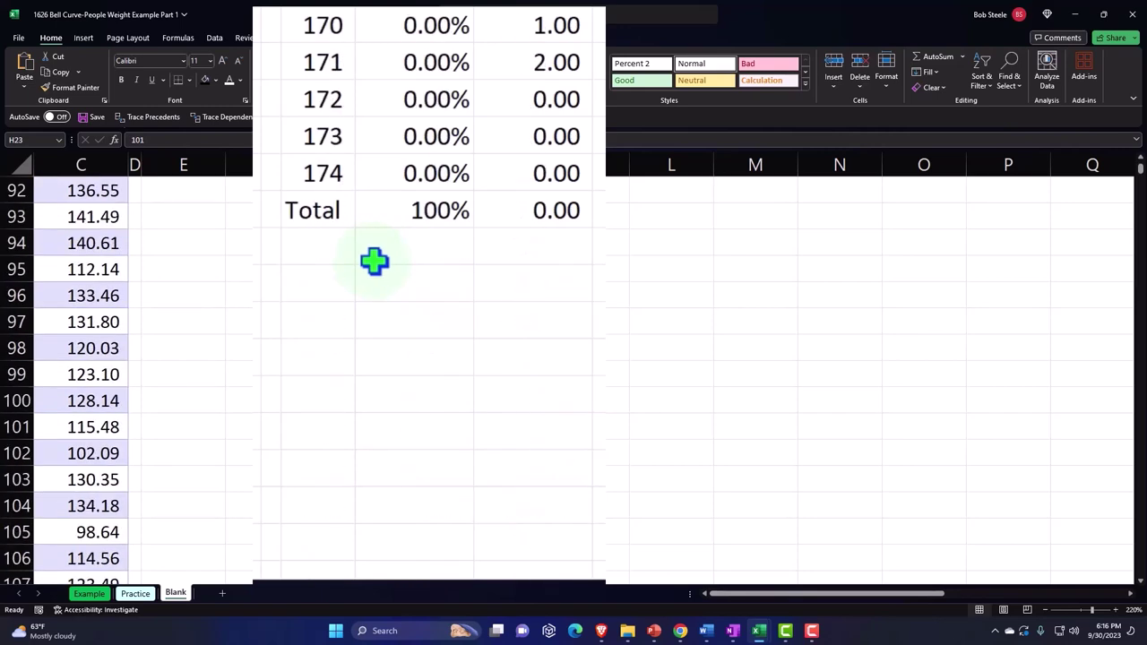
pyautogui.click(507, 322)
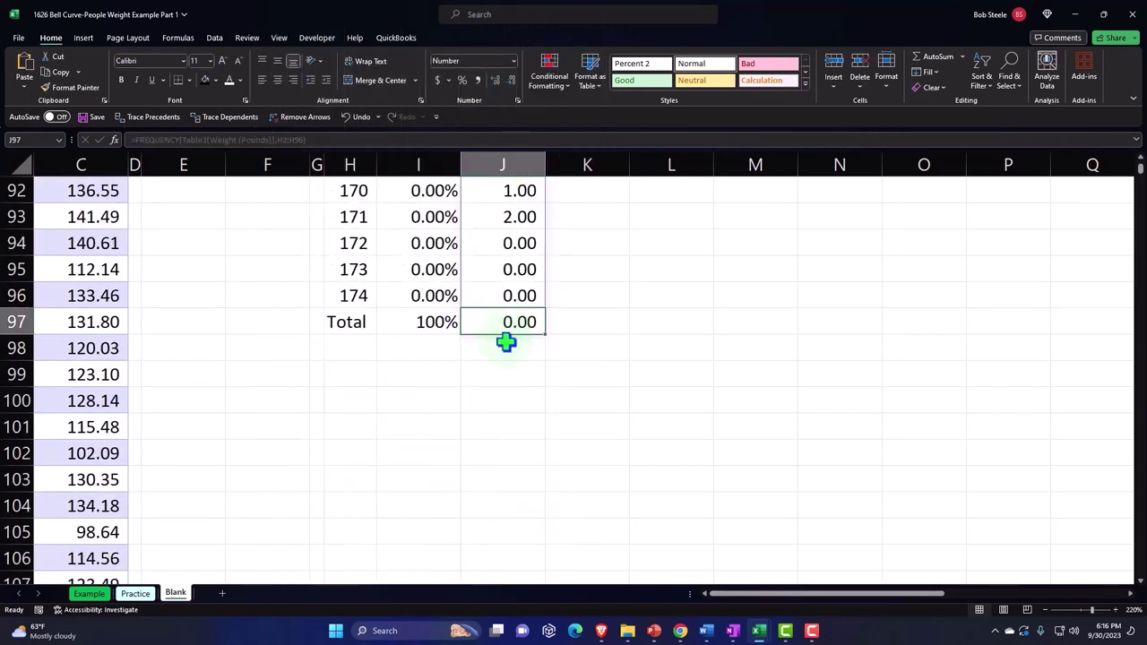
pyautogui.scroll(20, 506, 342)
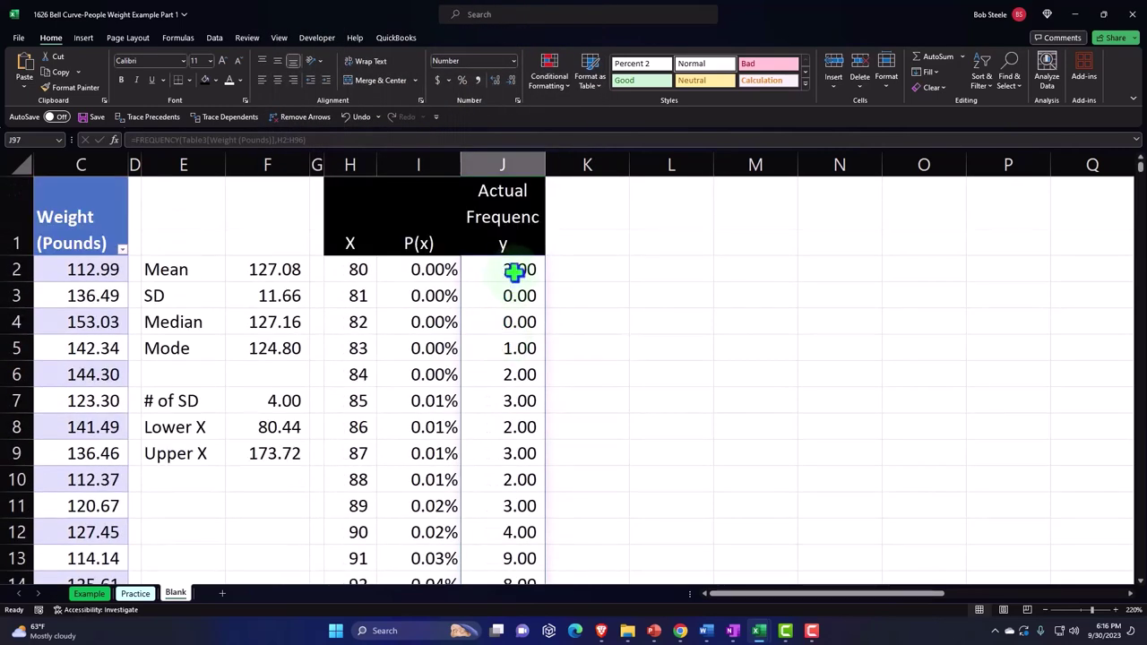
pyautogui.doubleClick(513, 273)
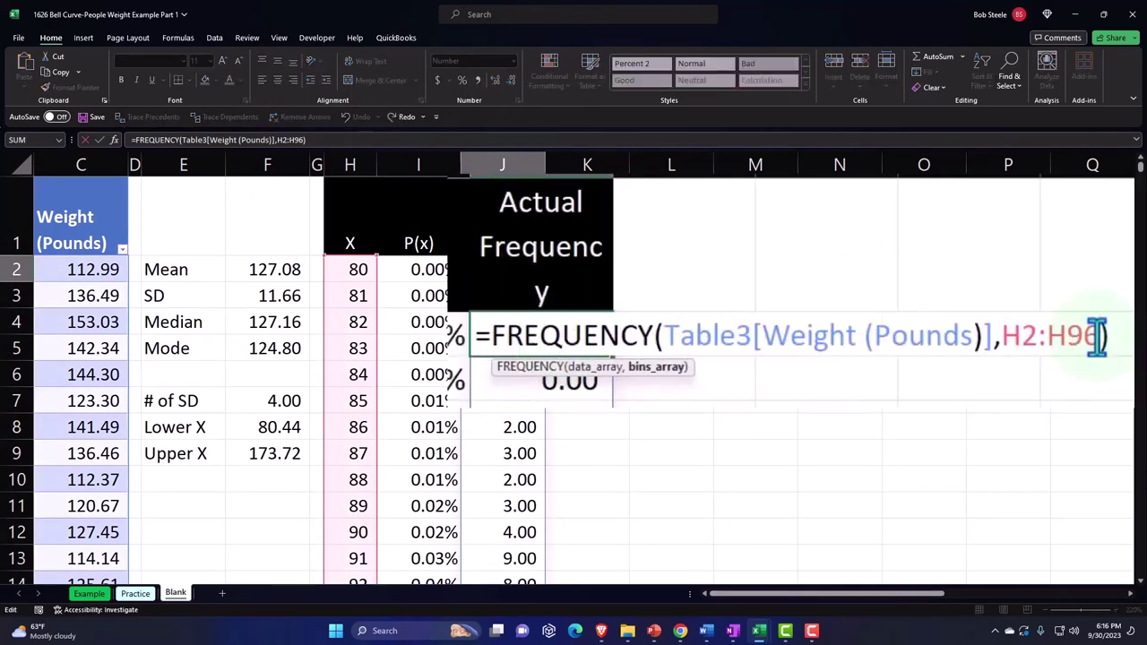
pyautogui.press('Return')
# Sum the Actual Frequency column in J97 with =SUM(J2#).
pyautogui.scroll(-11, 783, 325)
pyautogui.scroll(-18, 783, 324)
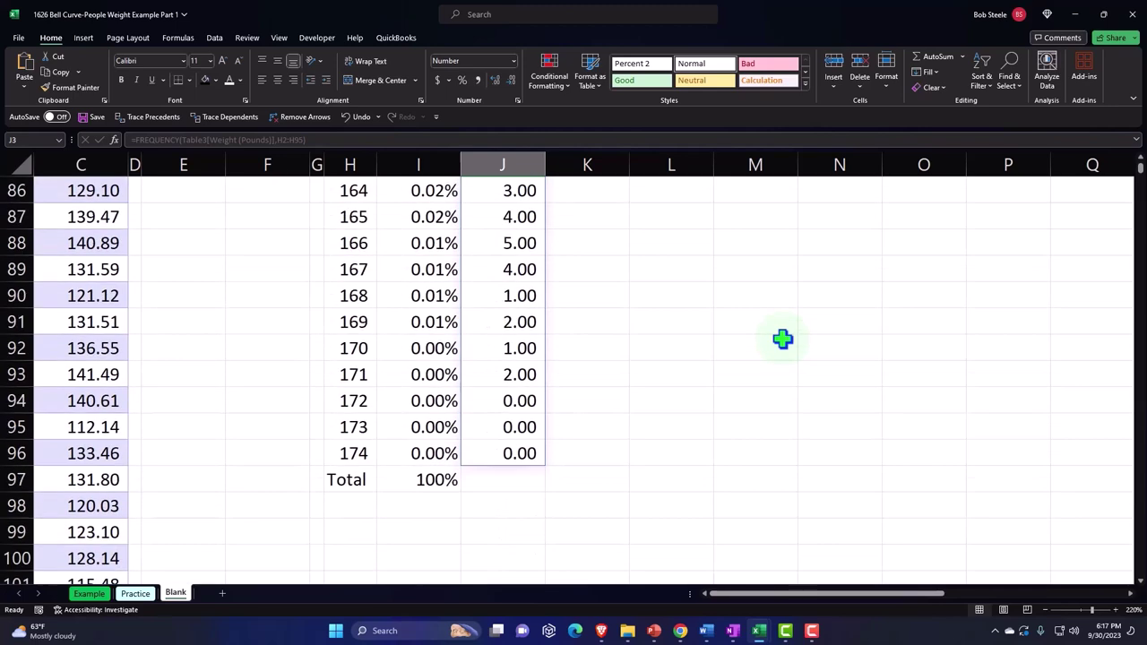
pyautogui.click(504, 403)
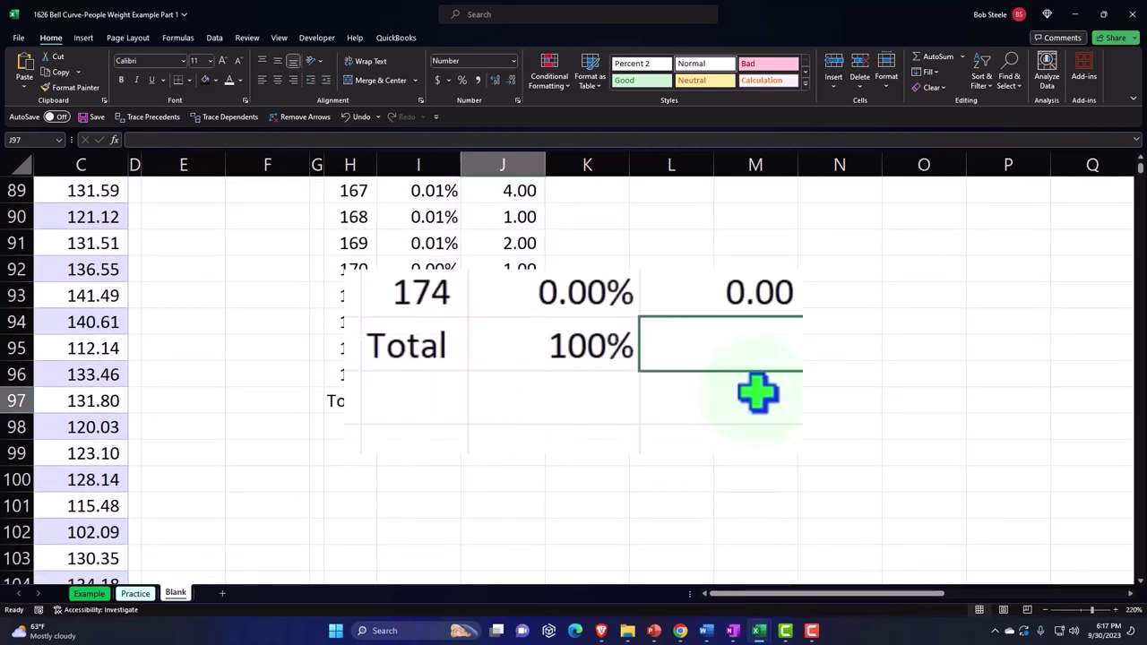
pyautogui.hotkey('alt', '=')
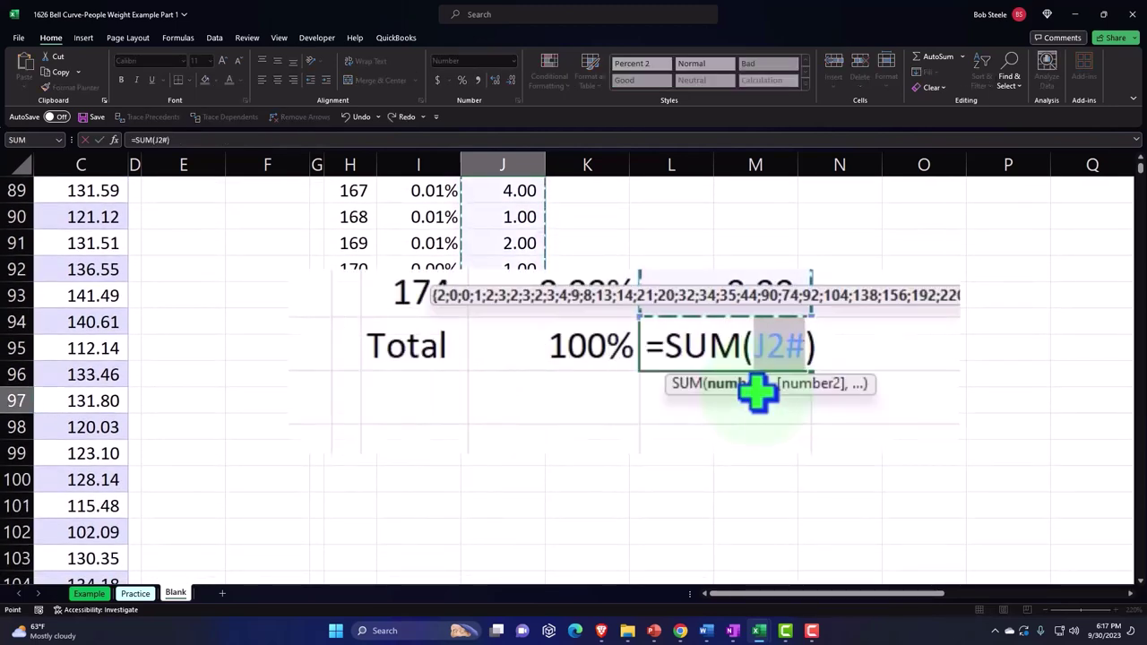
pyautogui.press('Return')
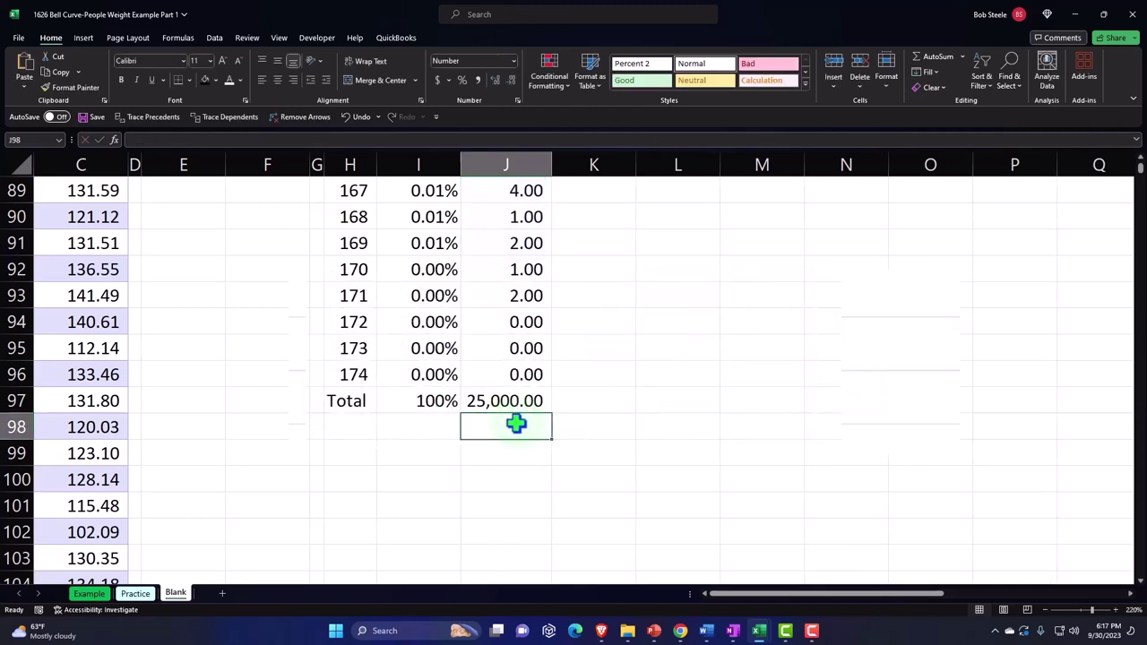
# Enter the label Count of Data in E11 and fit column E's width to it.
pyautogui.scroll(10, 174, 391)
pyautogui.scroll(8, 172, 393)
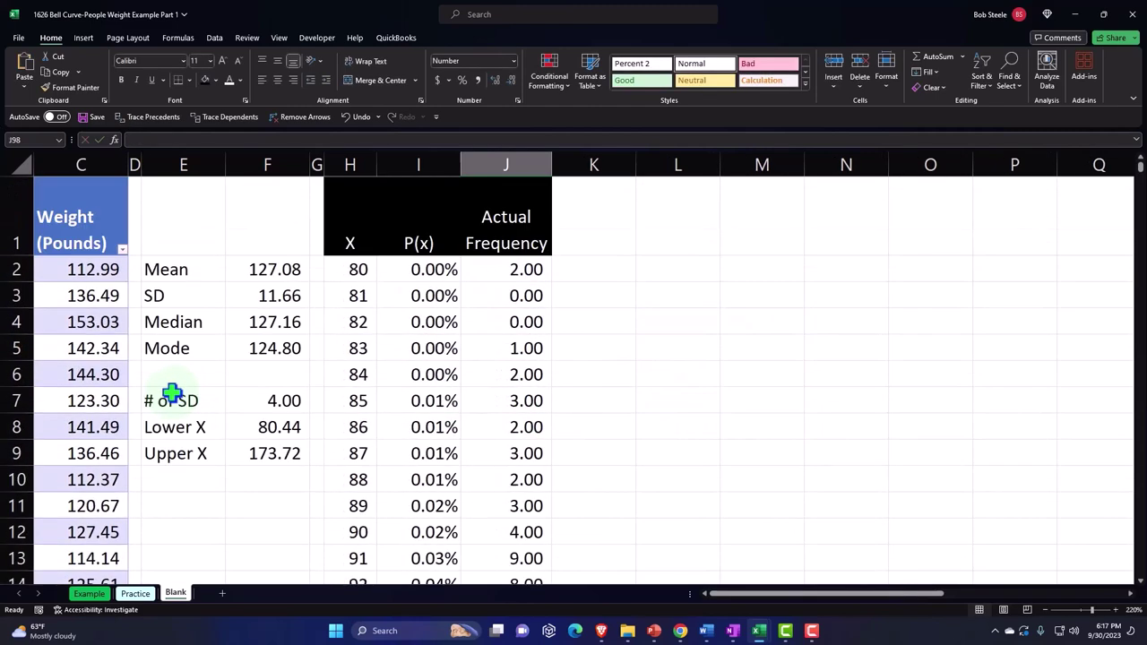
pyautogui.click(181, 503)
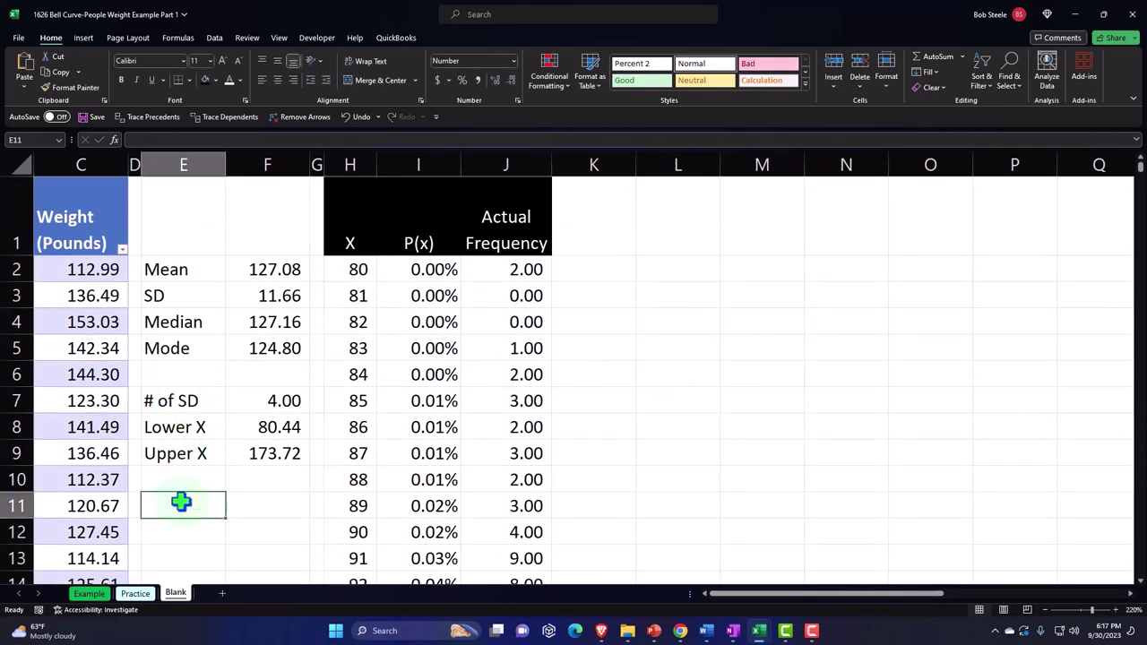
pyautogui.write('Count of Dat')
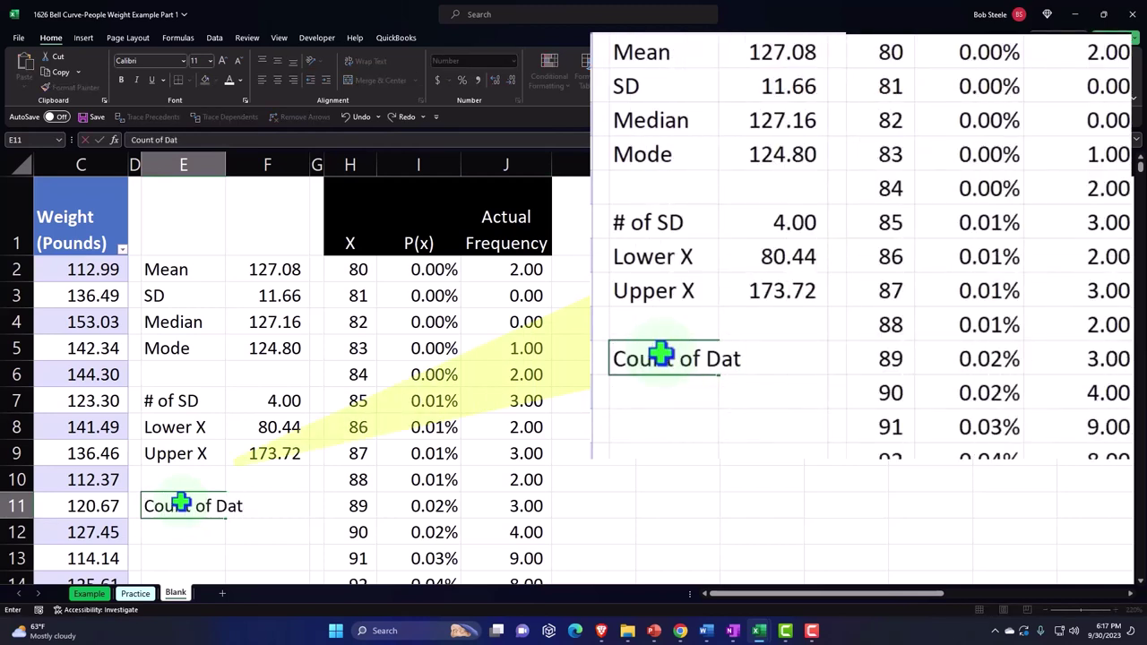
pyautogui.press('Tab')
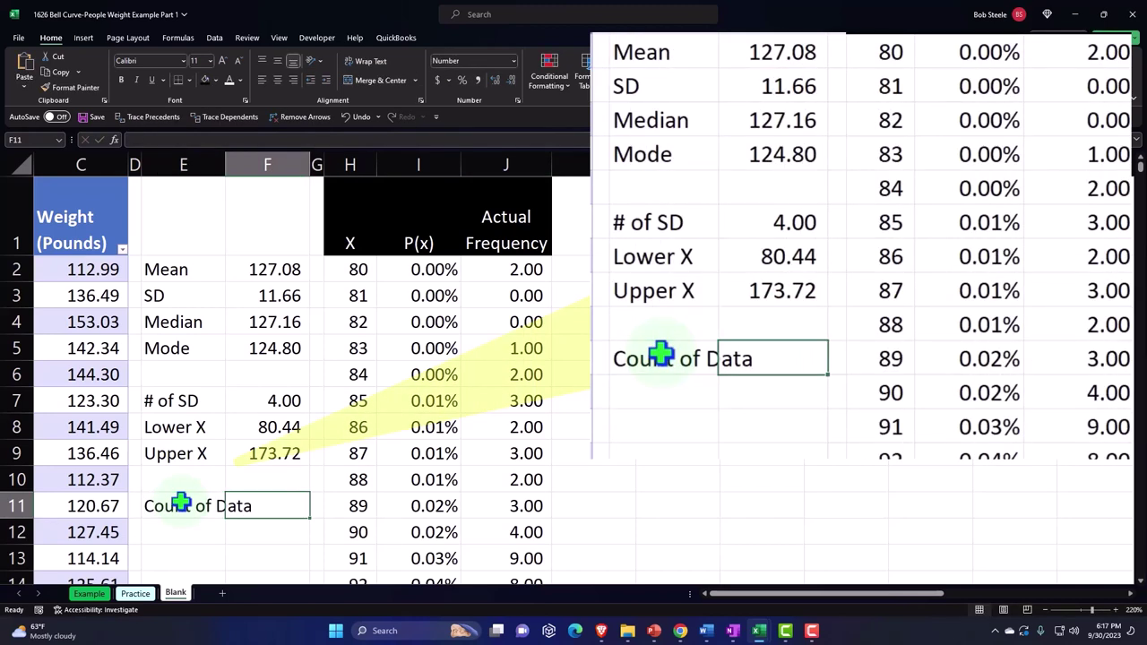
pyautogui.doubleClick(226, 164)
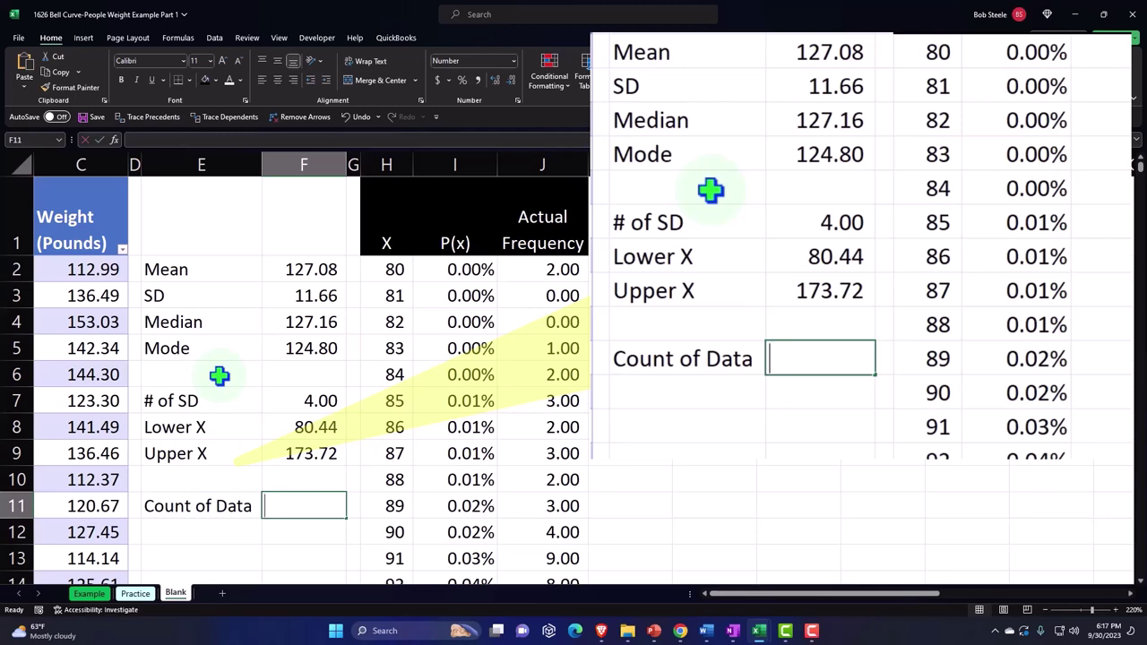
# Count the weight values in F11 with =COUNT(Table3[Weight (Pounds)]).
pyautogui.write('=')
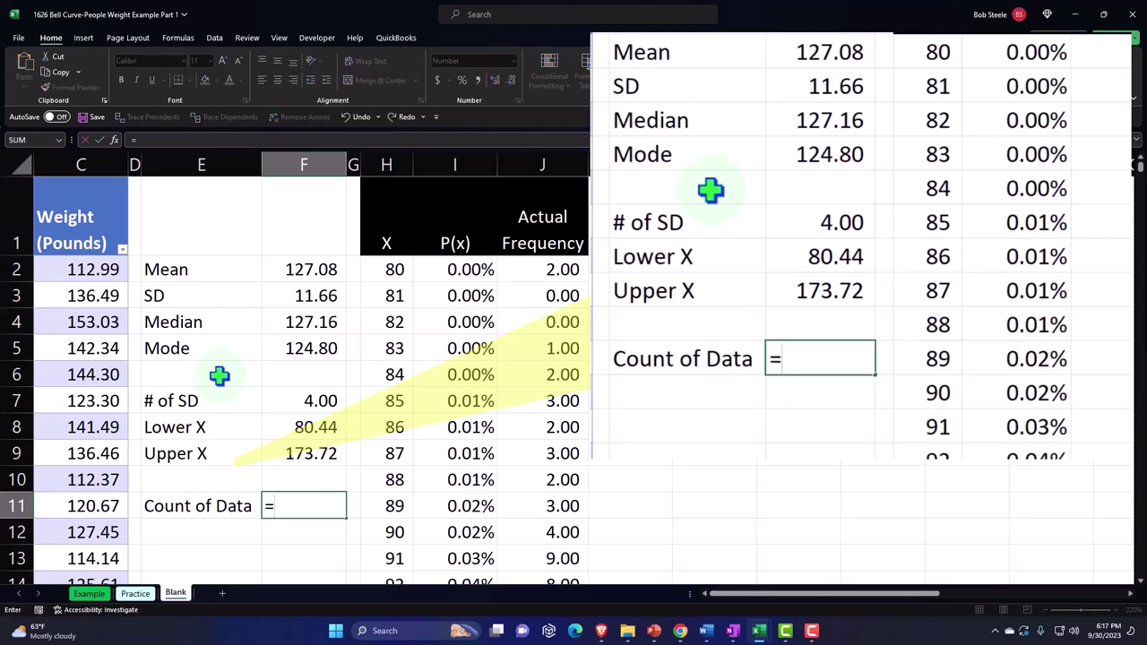
pyautogui.write('count')
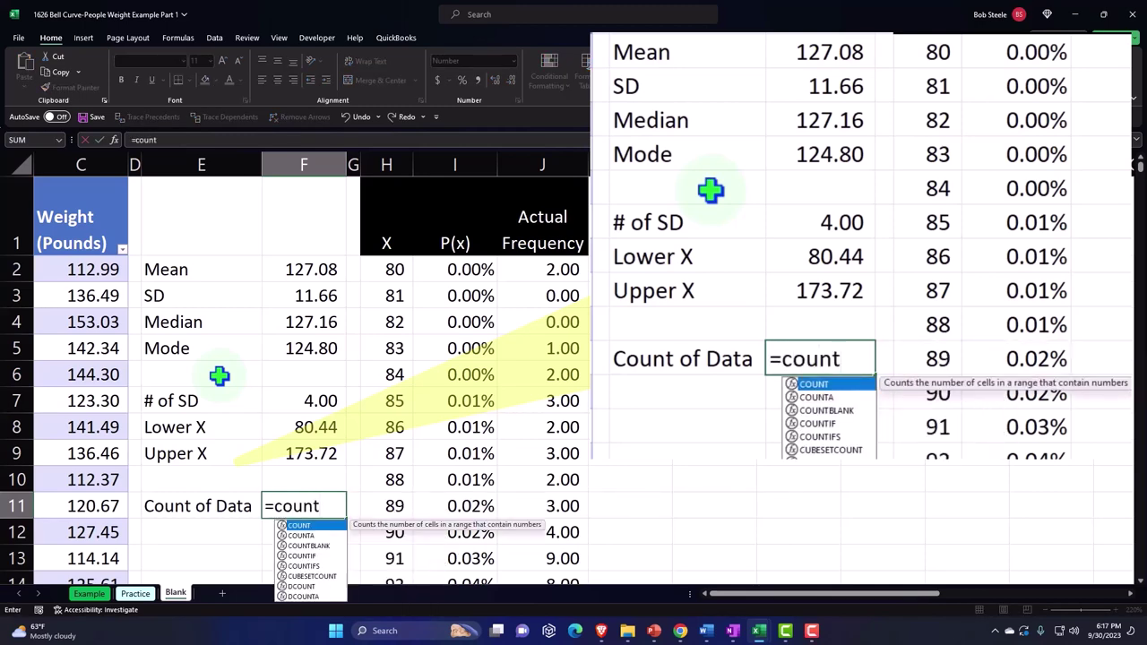
pyautogui.press('Tab')
pyautogui.click(77, 182)
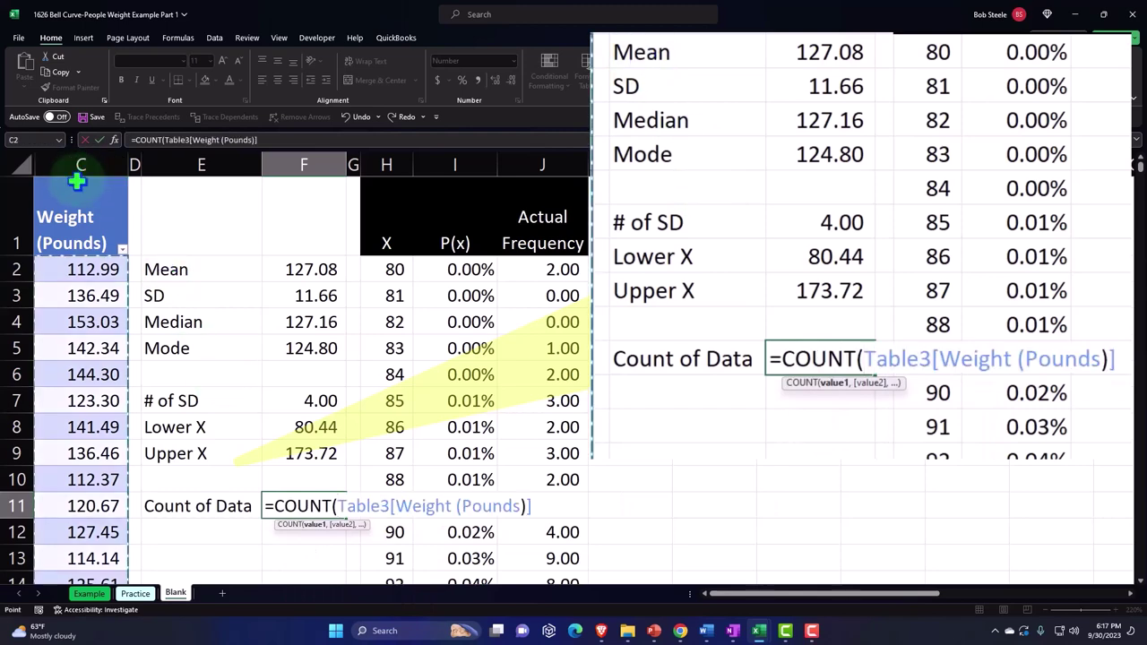
pyautogui.press('Return')
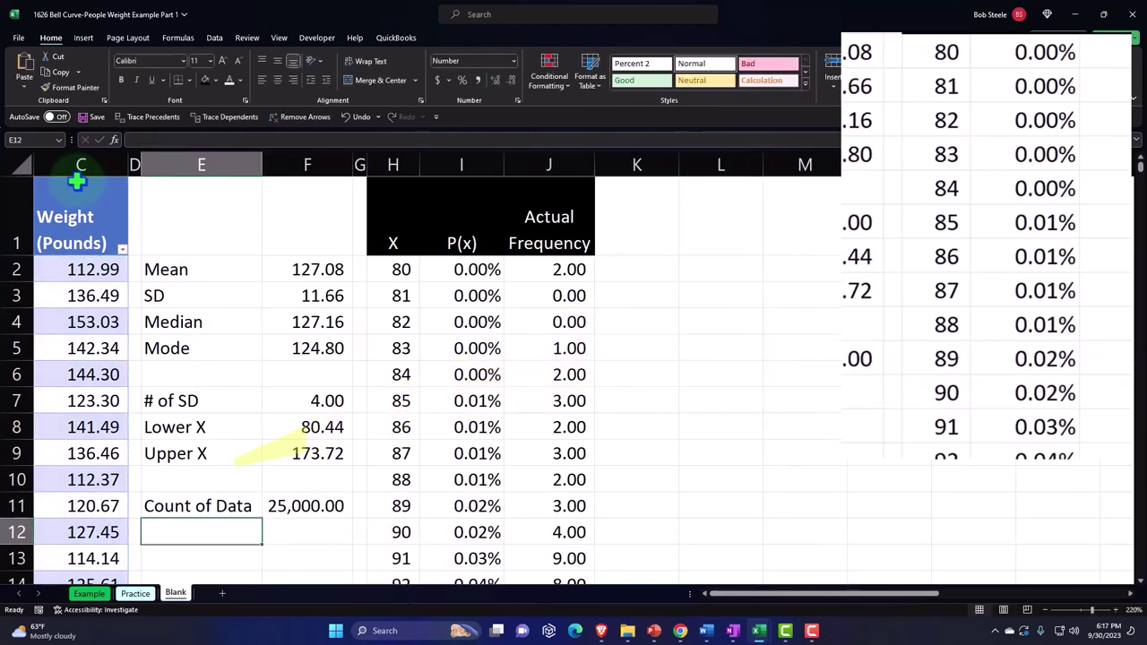
pyautogui.scroll(-20, 558, 381)
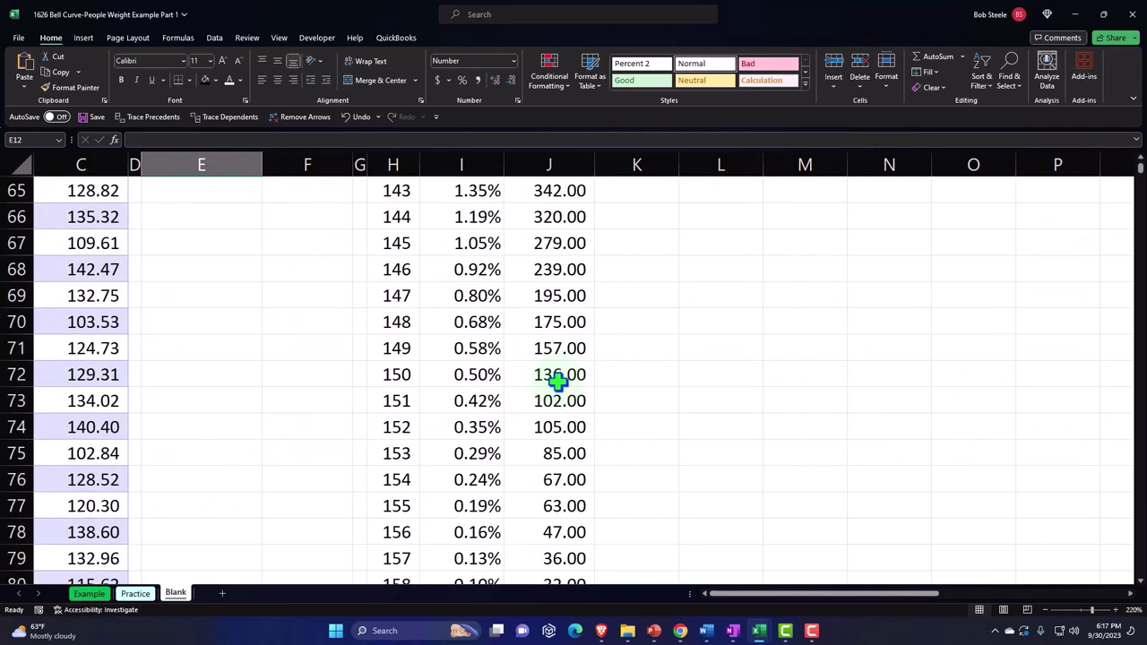
# Enter the header & of Total in K1, beside the Actual Frequency header.
pyautogui.scroll(-3, 557, 381)
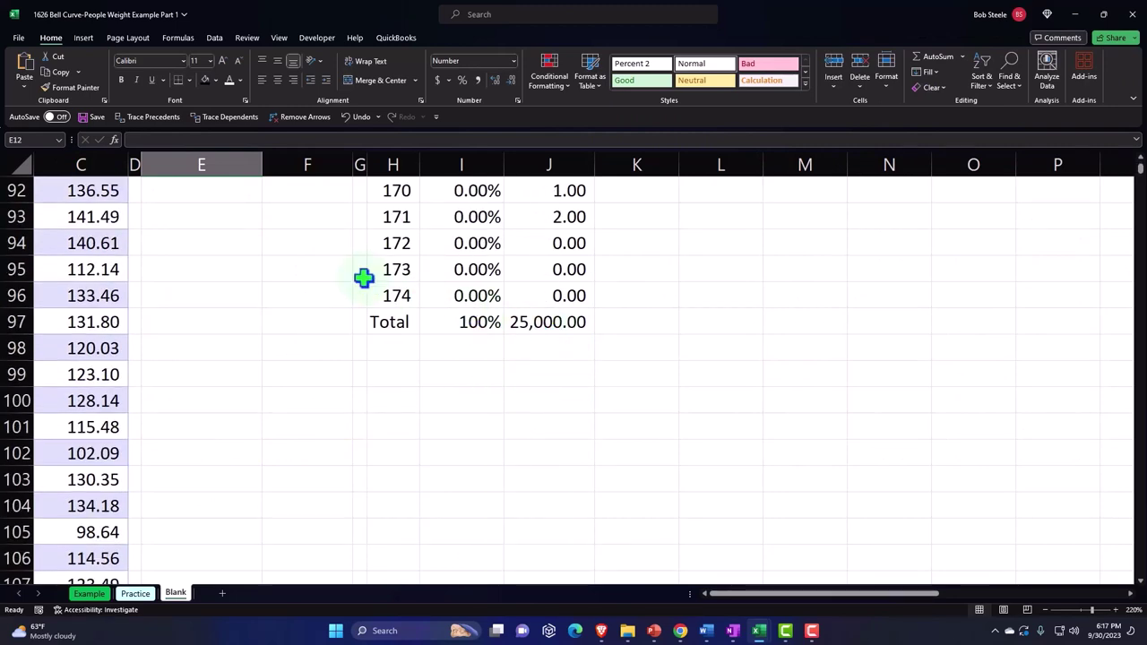
pyautogui.scroll(20, 363, 278)
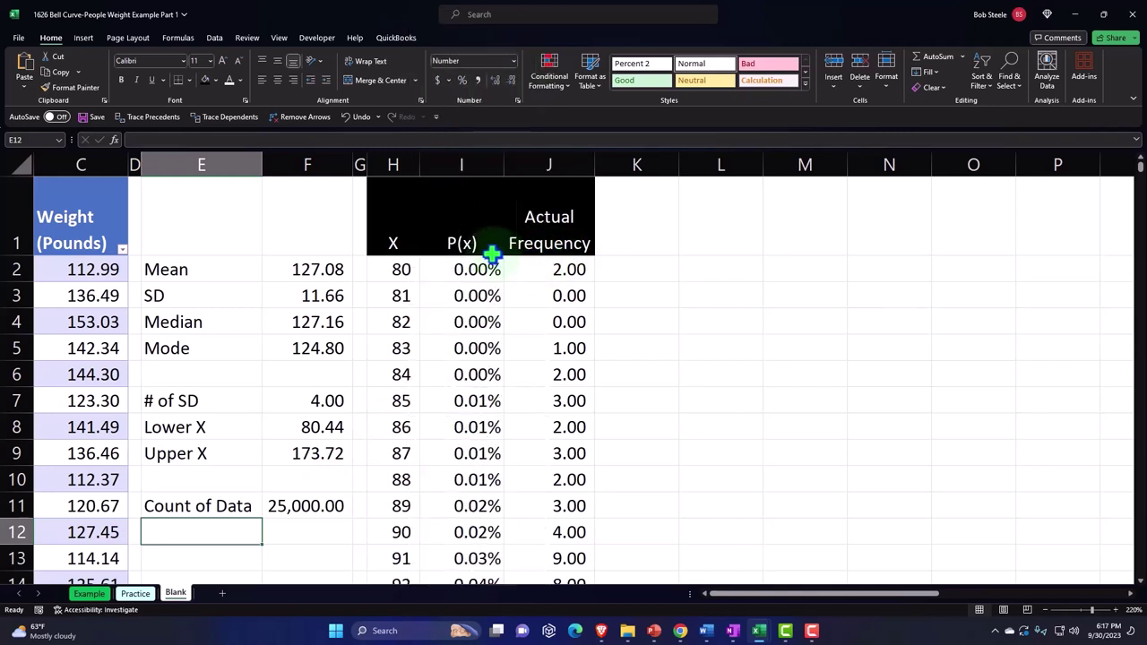
pyautogui.click(491, 254)
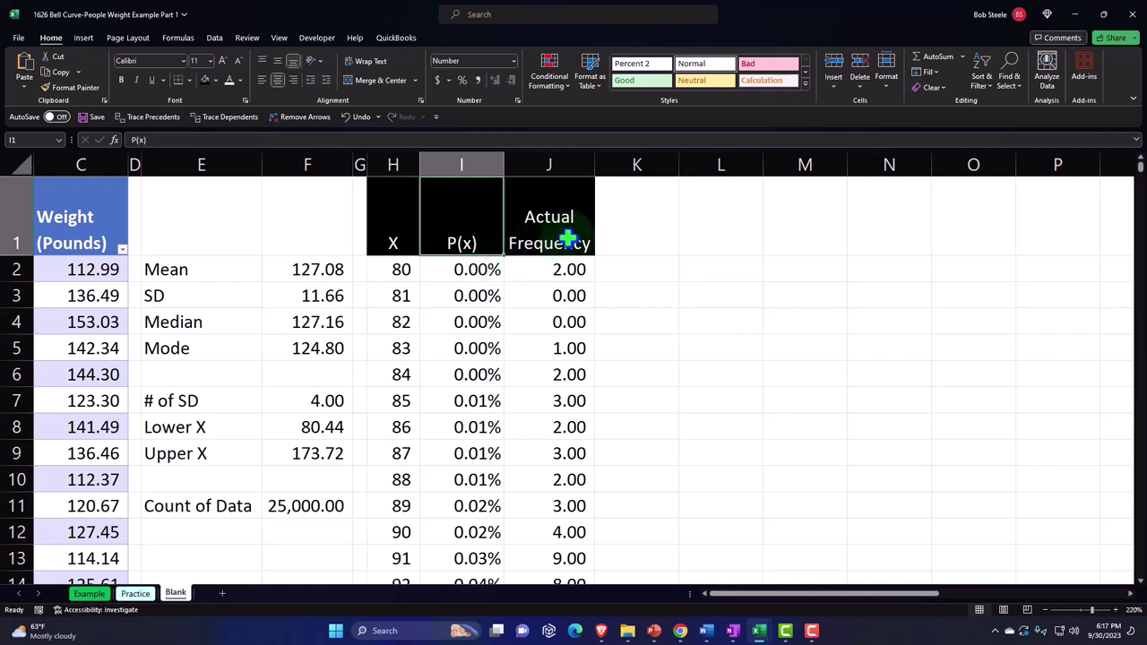
pyautogui.click(627, 228)
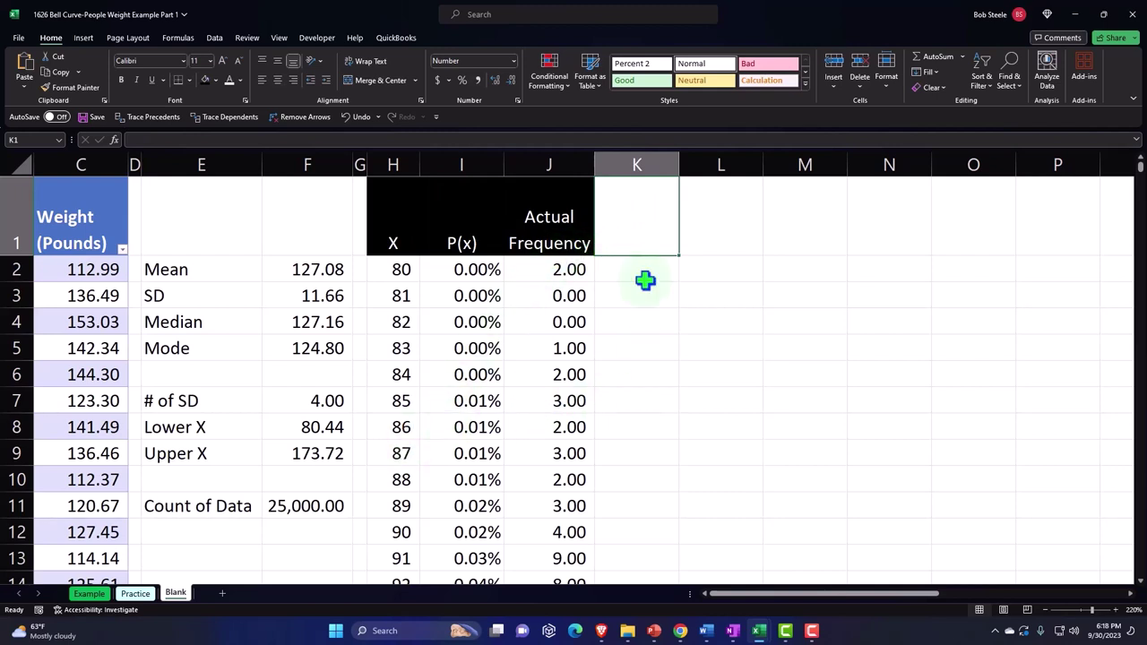
pyautogui.write('& of Tota')
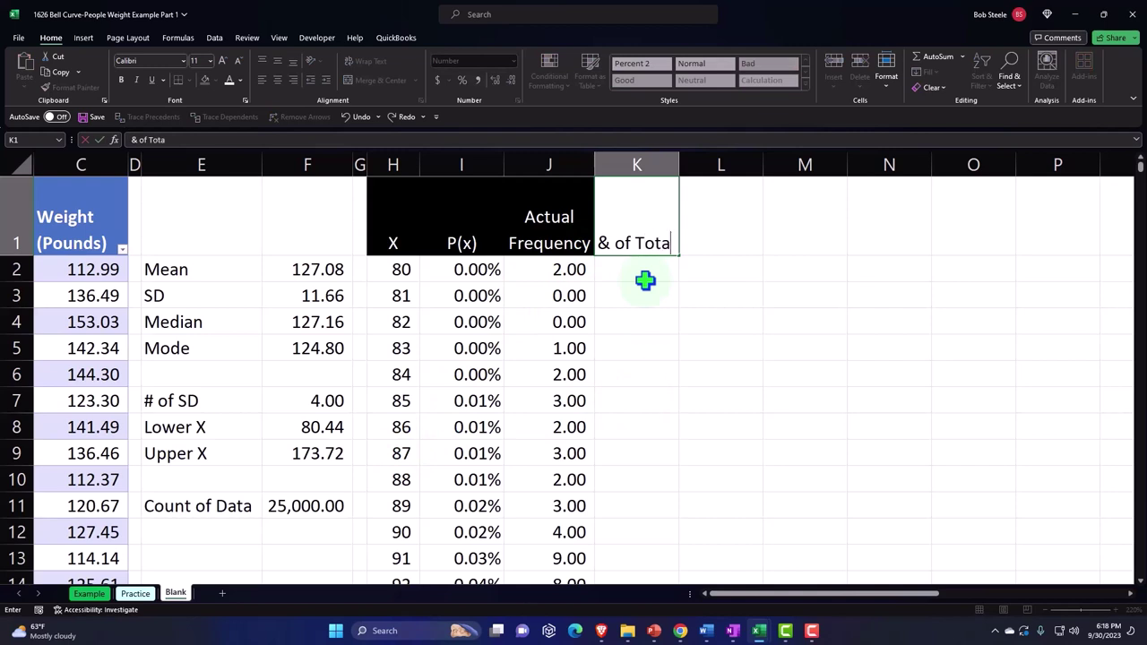
pyautogui.press('Return')
pyautogui.press('Up')
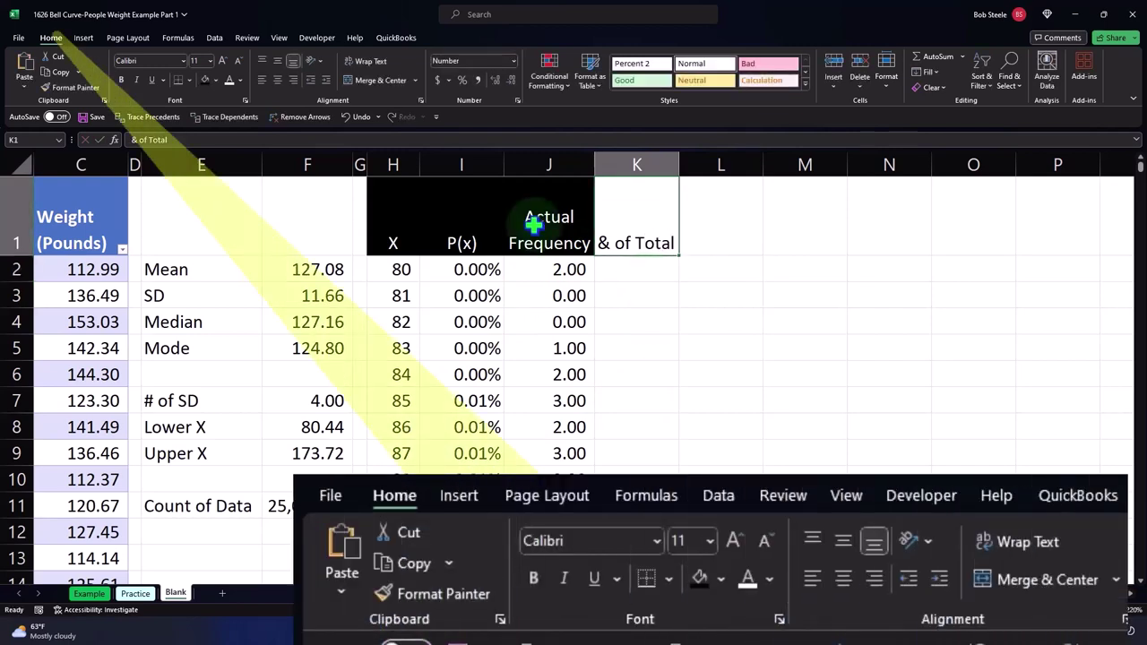
# Format the & of Total header in K1 with a black fill, white font, wrapped text and centered alignment.
pyautogui.click(206, 80)
pyautogui.click(229, 80)
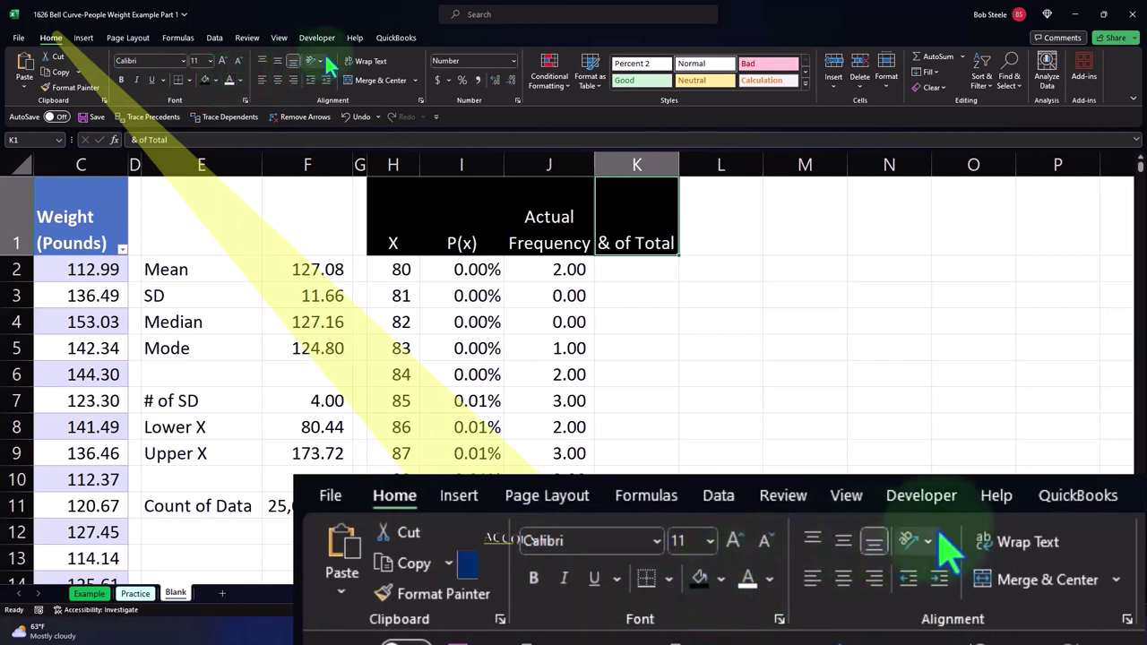
pyautogui.click(370, 63)
pyautogui.click(276, 80)
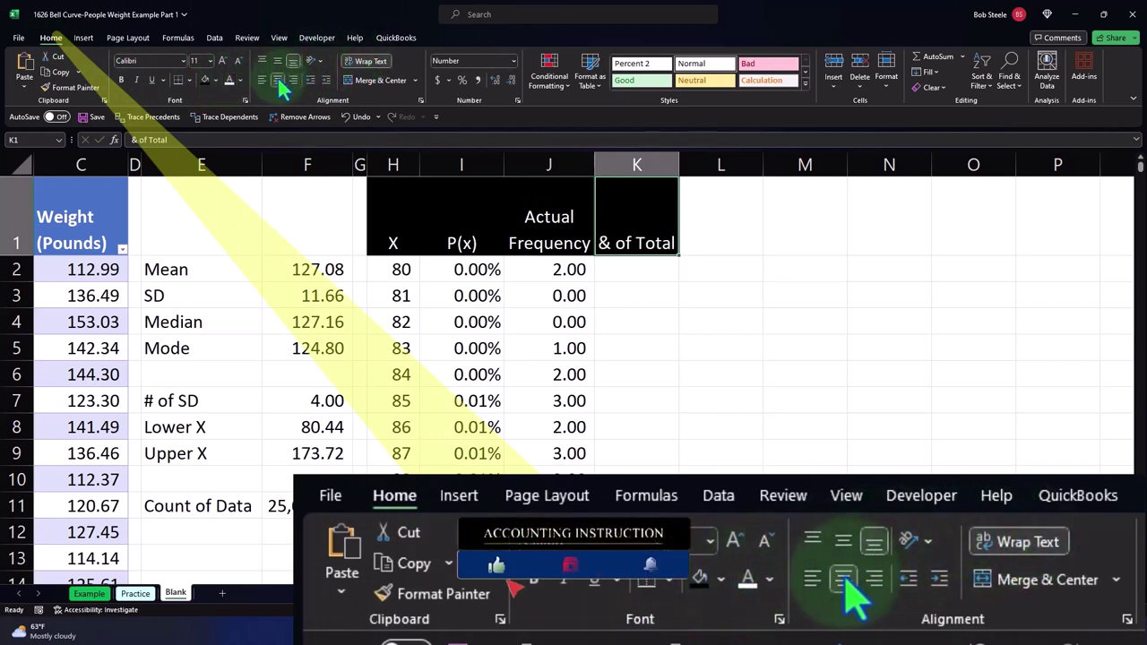
# Calculate the first share of the total frequency in K2 with =J2/$J$97.
pyautogui.click(651, 261)
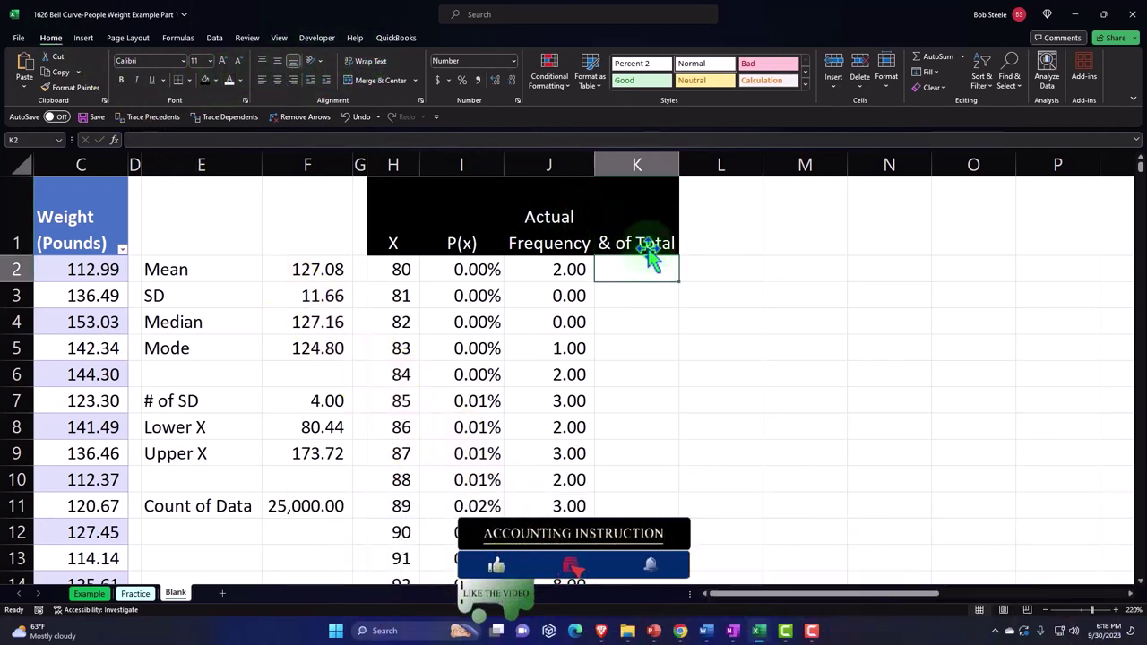
pyautogui.write('=')
pyautogui.press('Left')
pyautogui.write('/')
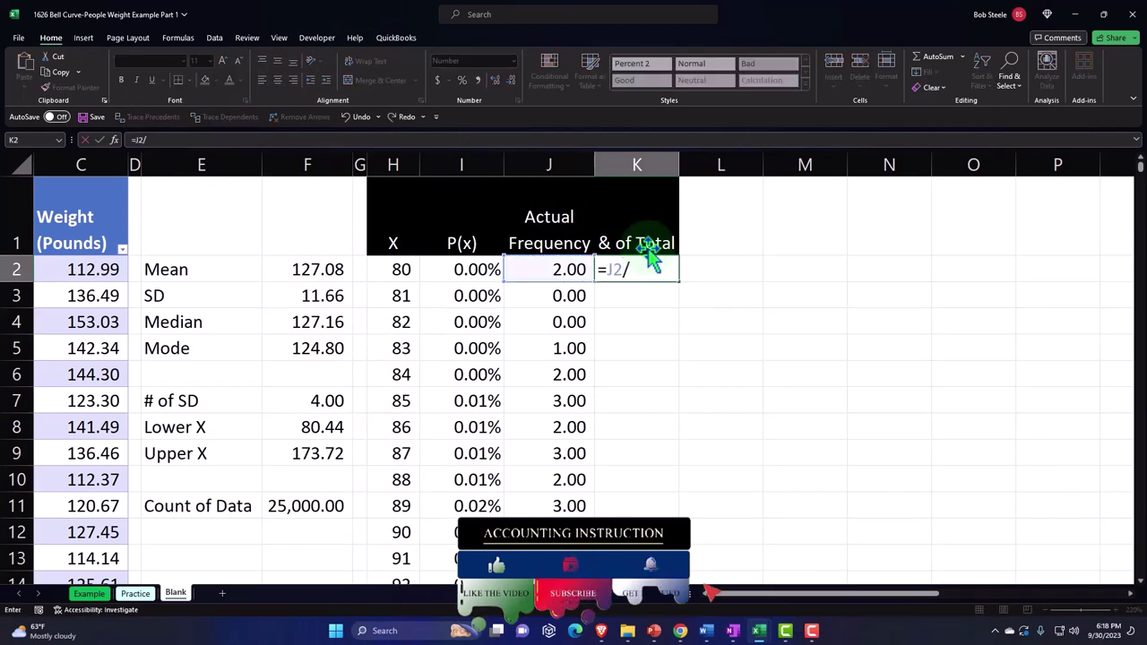
pyautogui.press('Left')
pyautogui.hotkey('ctrl', 'shift', 'Down')
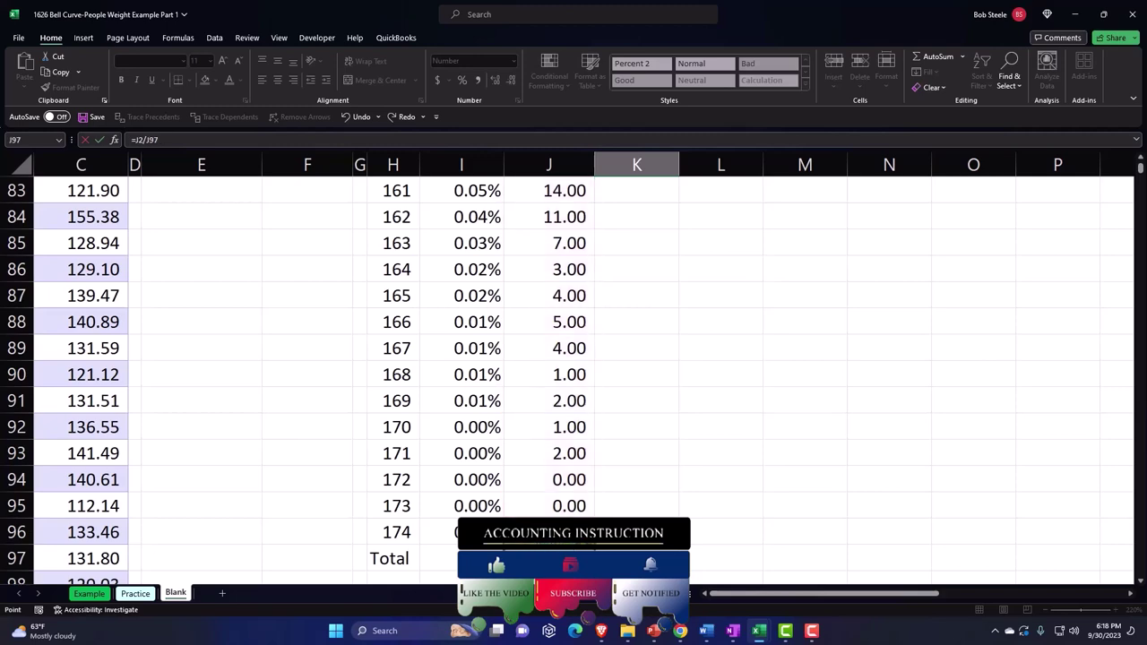
pyautogui.scroll(20, 630, 516)
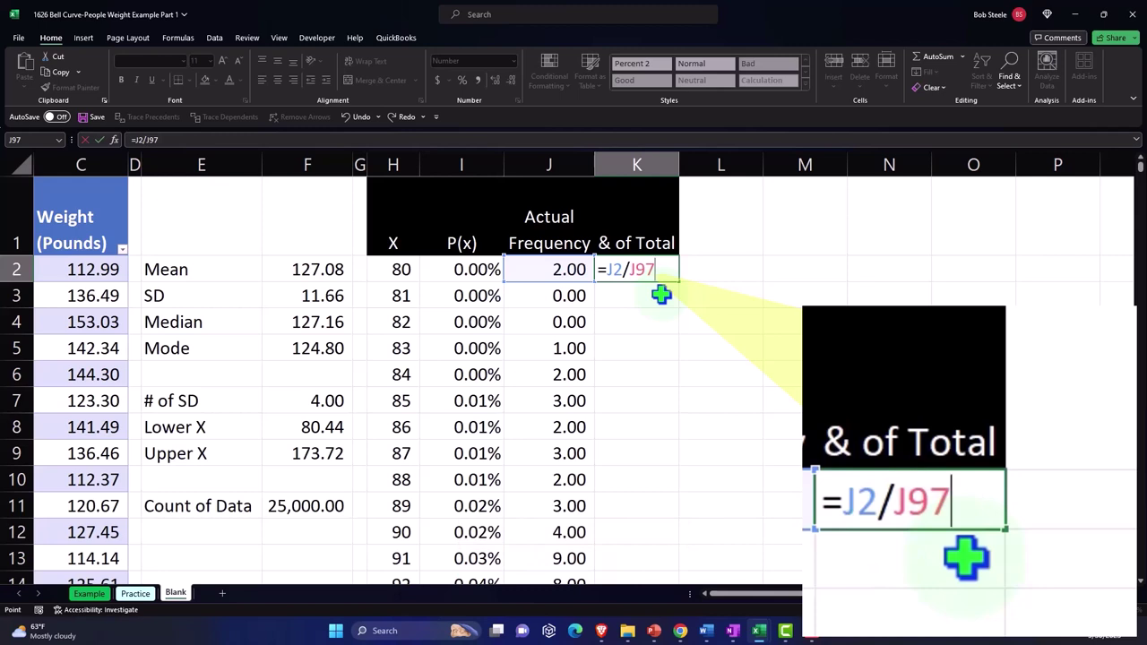
pyautogui.press('F4')
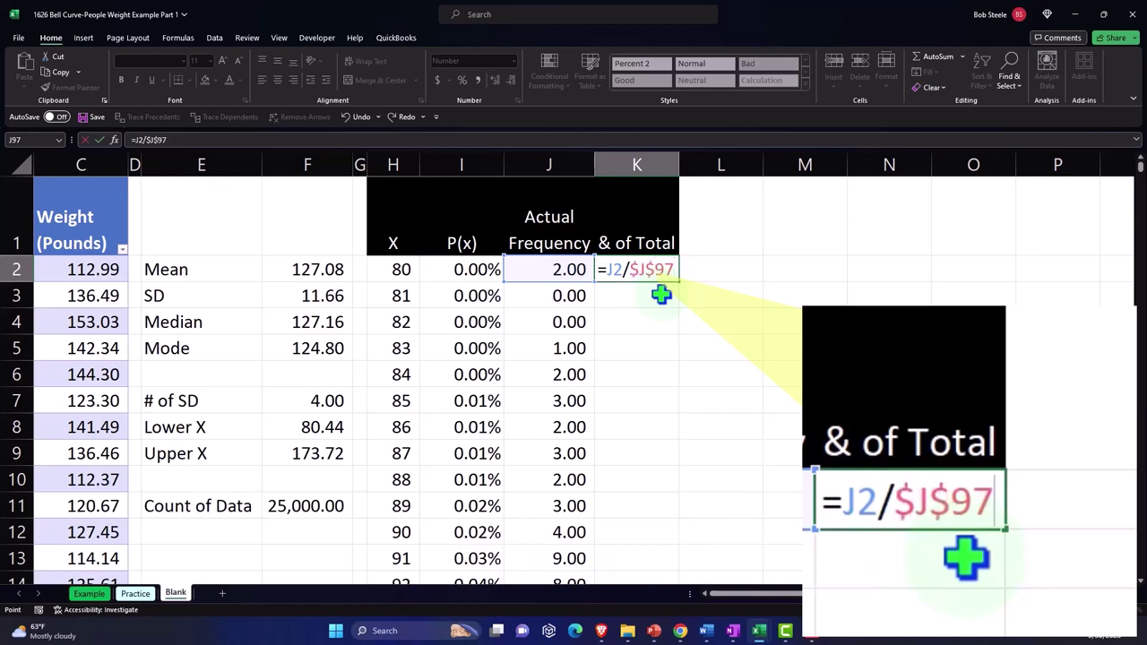
pyautogui.press('Return')
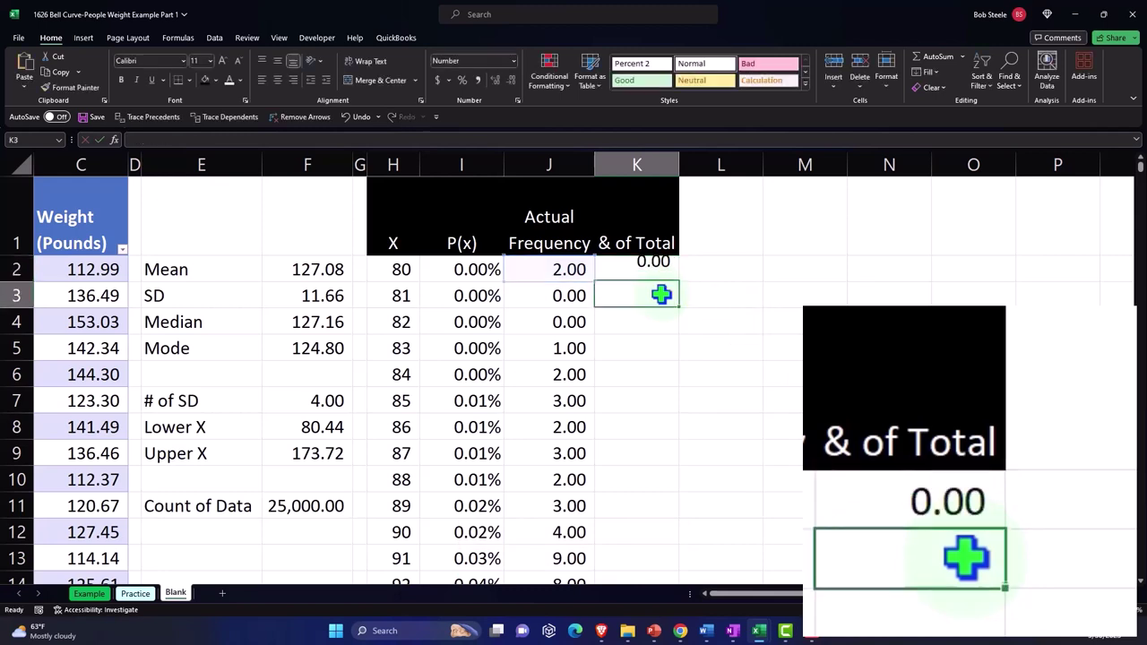
# Format K2 as a percentage with two decimals and fill its formula down the column to row 96.
pyautogui.click(633, 164)
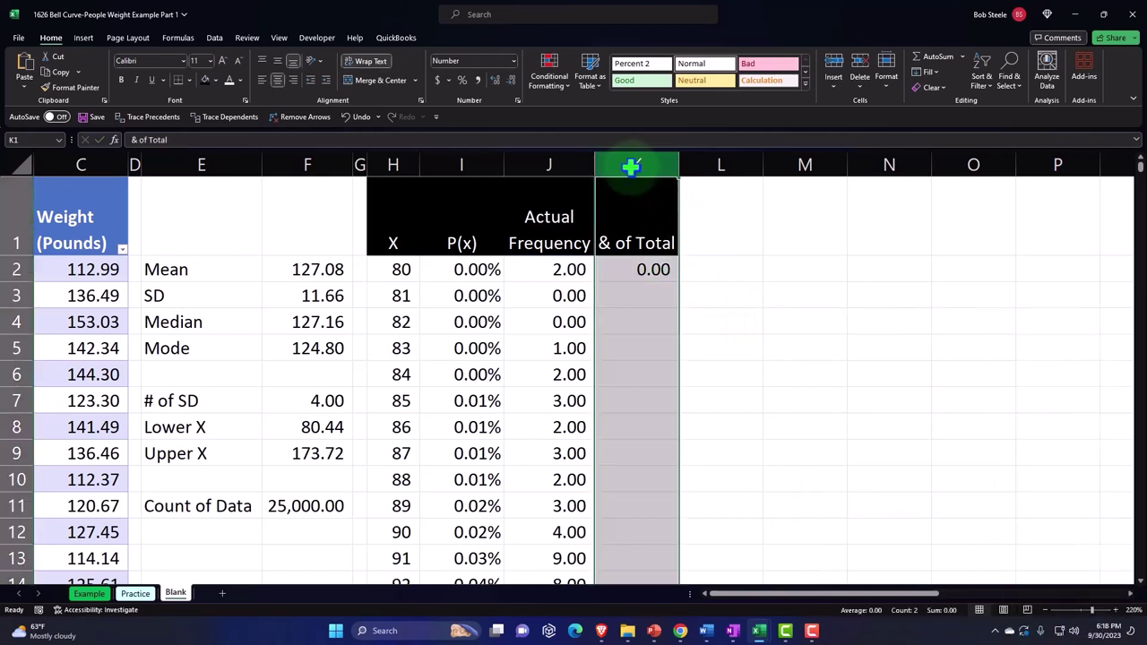
pyautogui.click(645, 267)
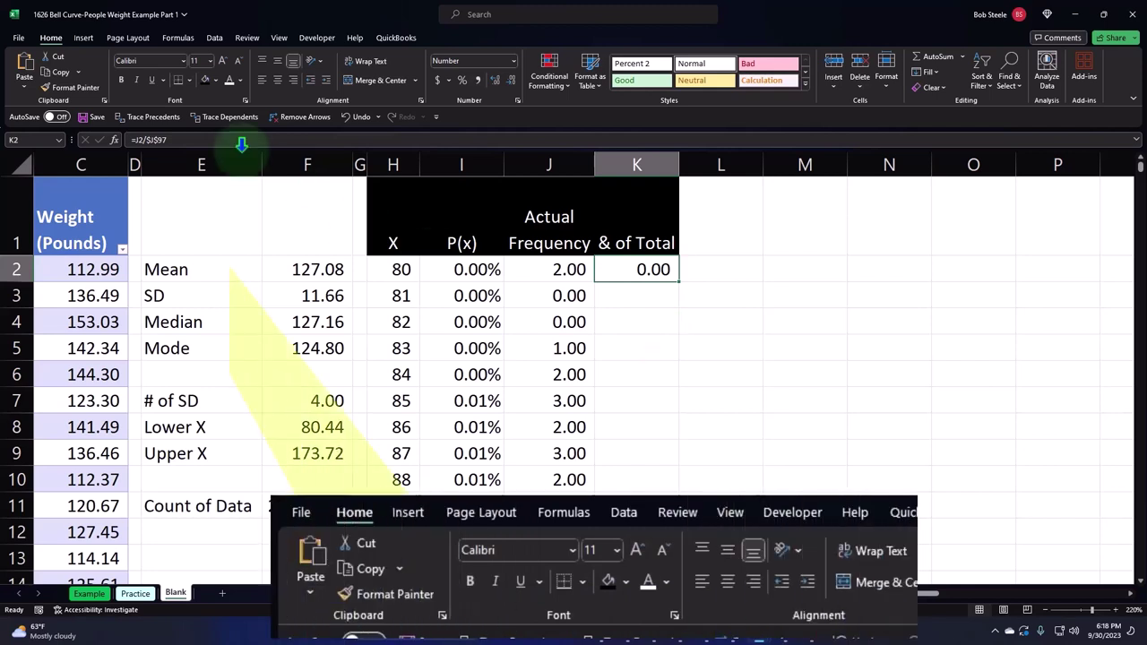
pyautogui.click(462, 82)
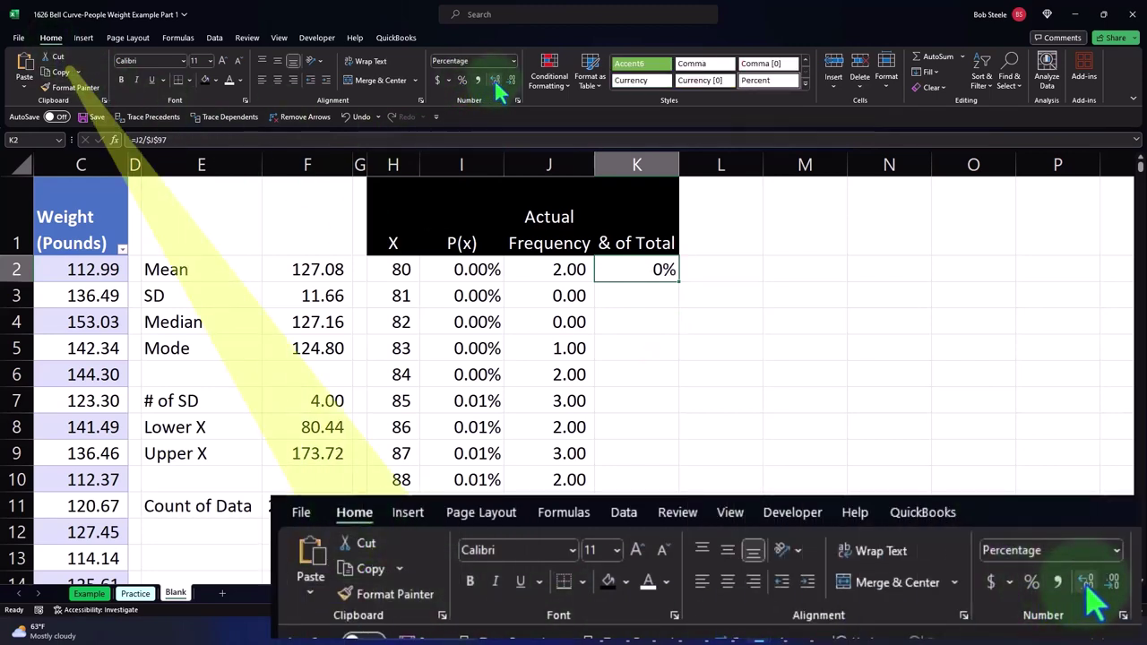
pyautogui.click(495, 80)
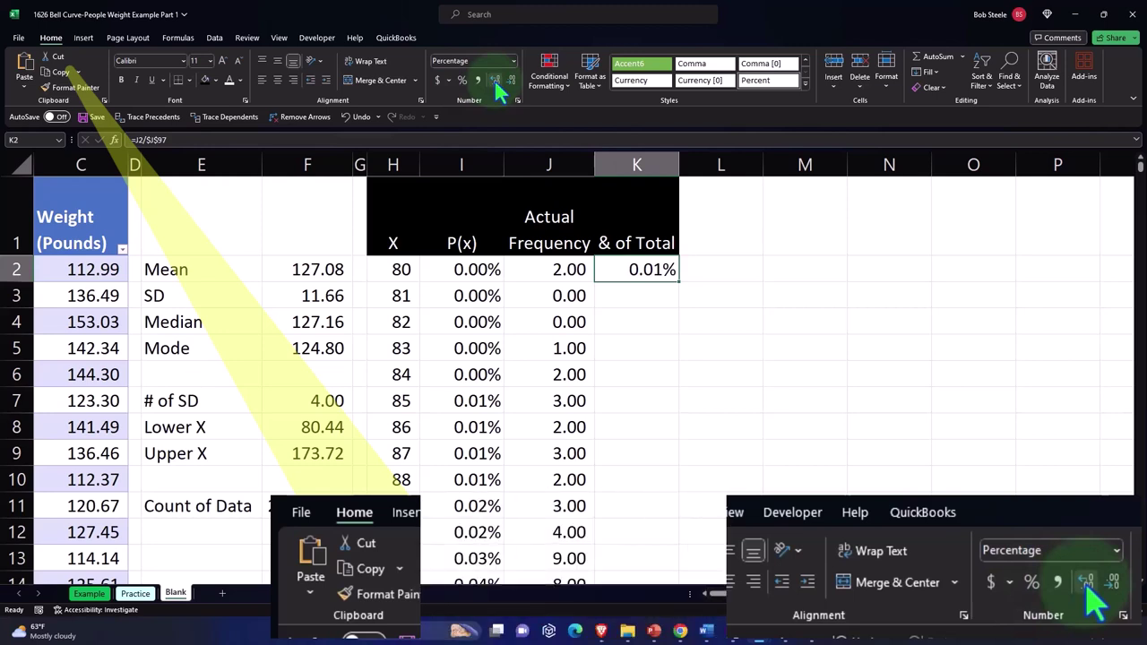
pyautogui.doubleClick(679, 282)
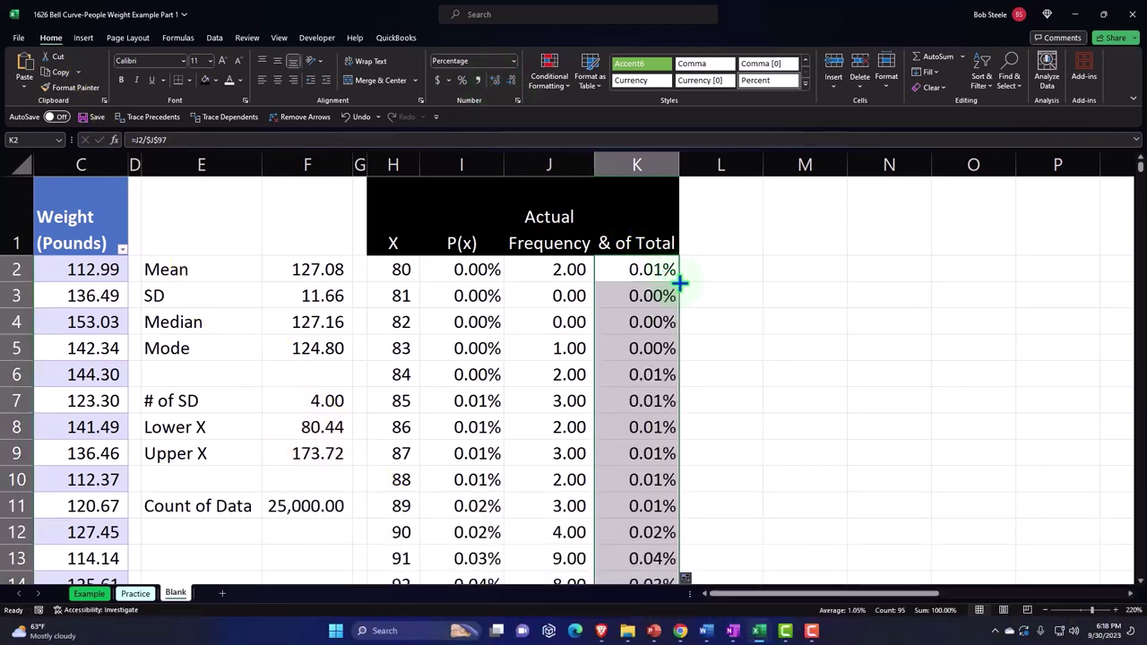
# Compare the P(x) percentages with the actual percentages of the total for X values around 108 to 111.
pyautogui.scroll(-3, 680, 283)
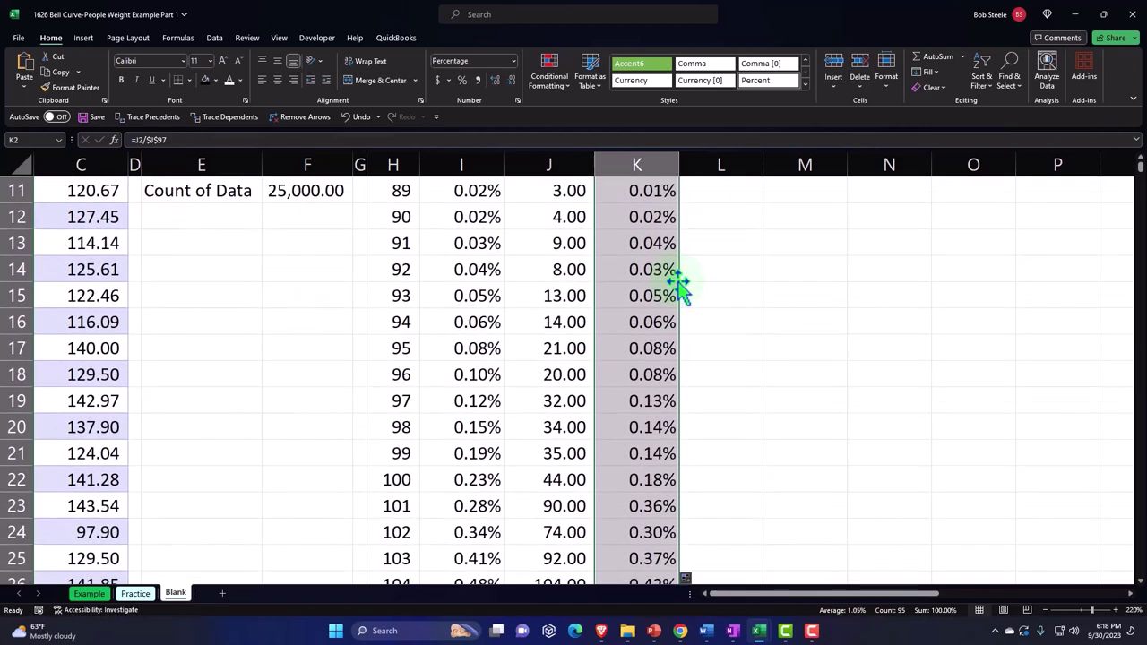
pyautogui.scroll(-3, 678, 285)
pyautogui.scroll(-1, 678, 285)
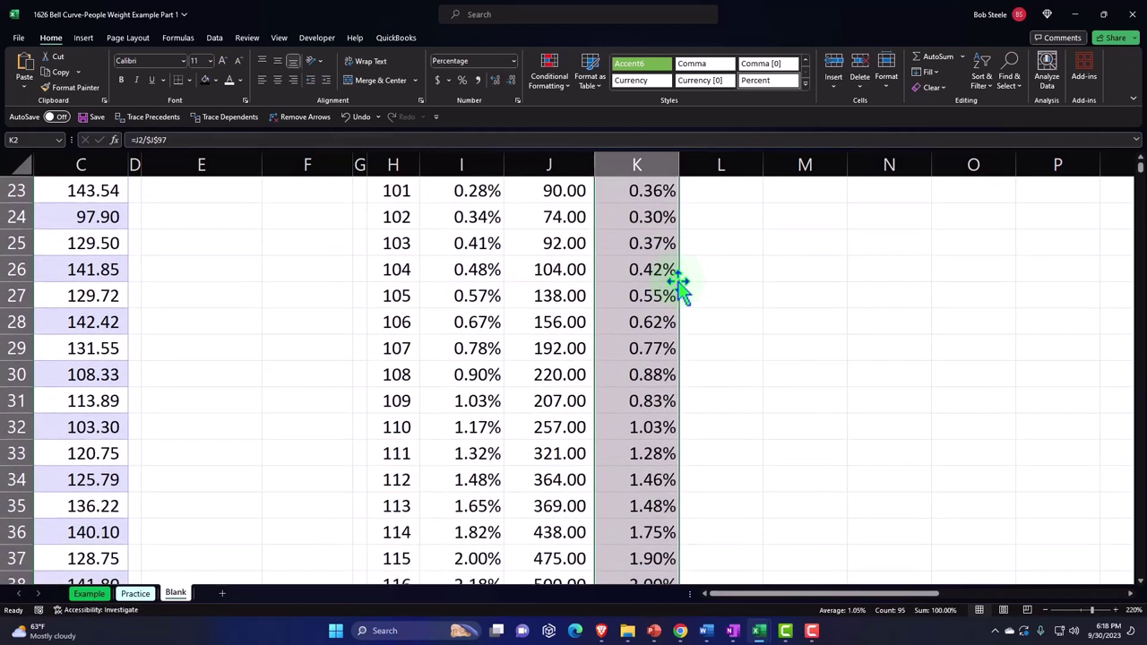
pyautogui.click(462, 375)
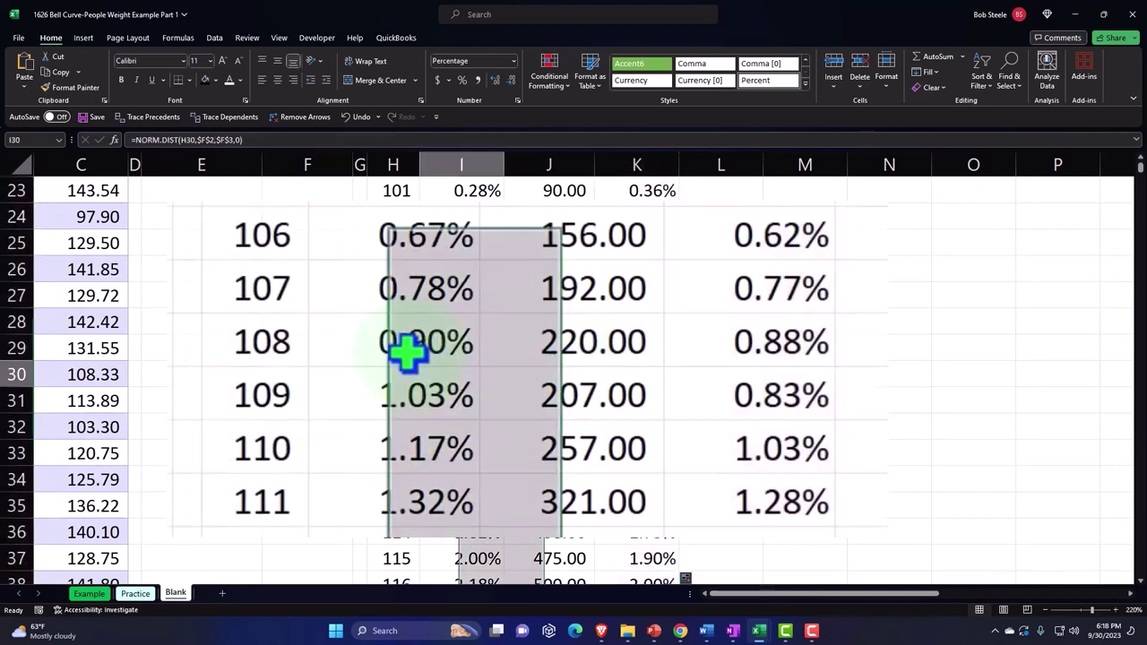
pyautogui.click(636, 401)
pyautogui.click(462, 401)
pyautogui.click(439, 480)
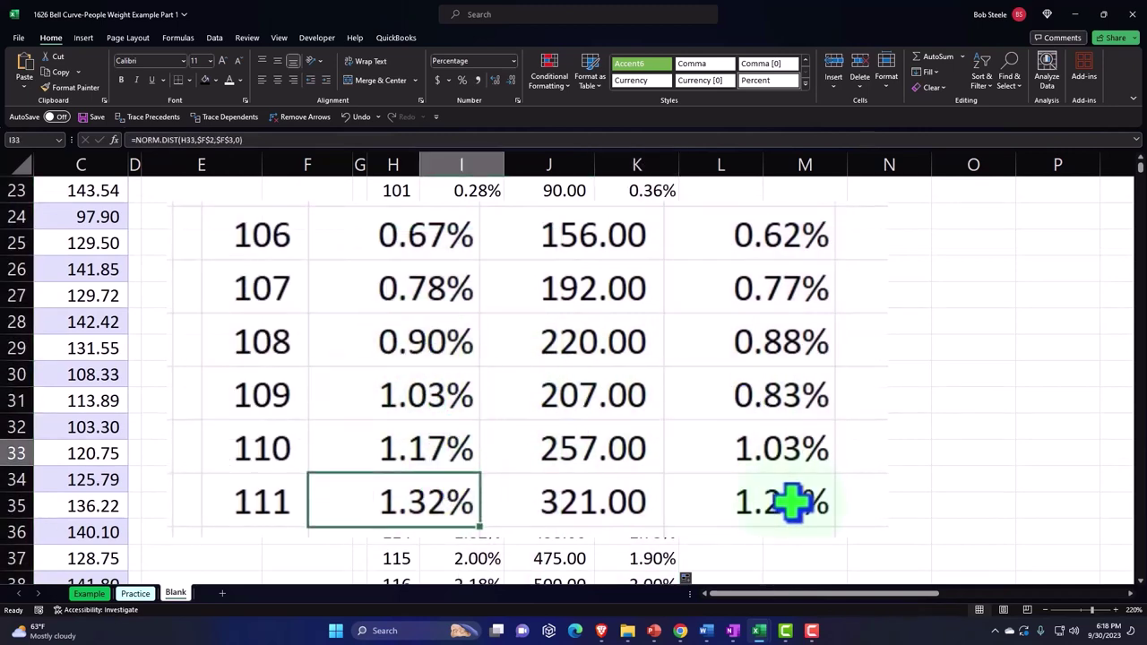
pyautogui.click(811, 500)
# Enter the header Difference in L1, beside the & of Total header.
pyautogui.scroll(7, 673, 417)
pyautogui.click(723, 233)
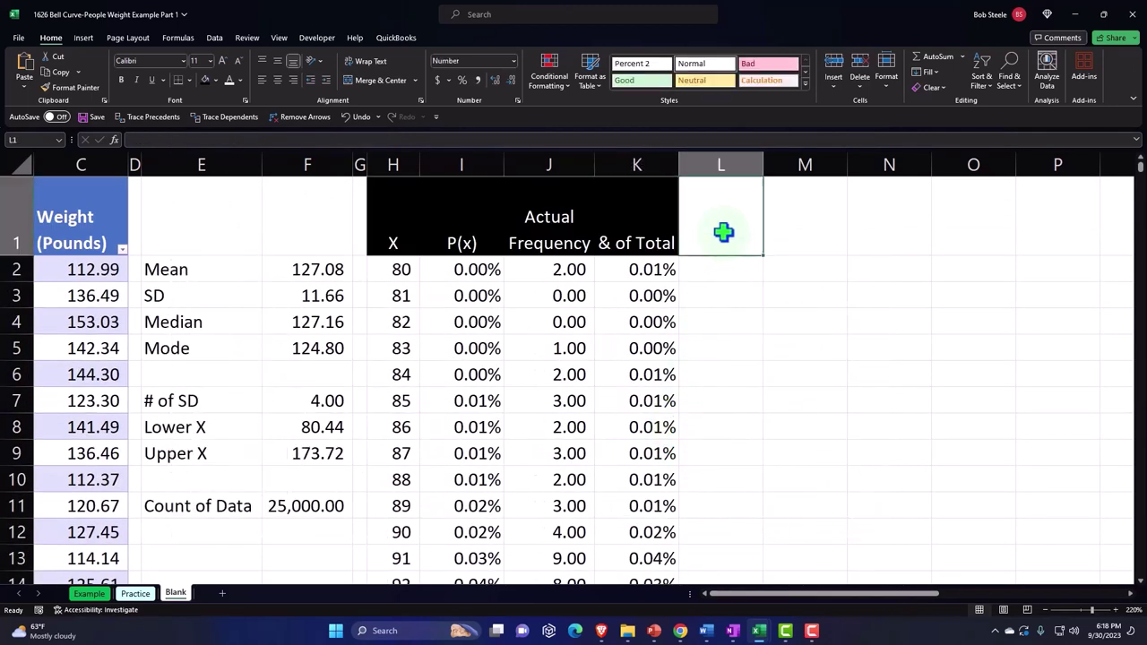
pyautogui.write('Difference')
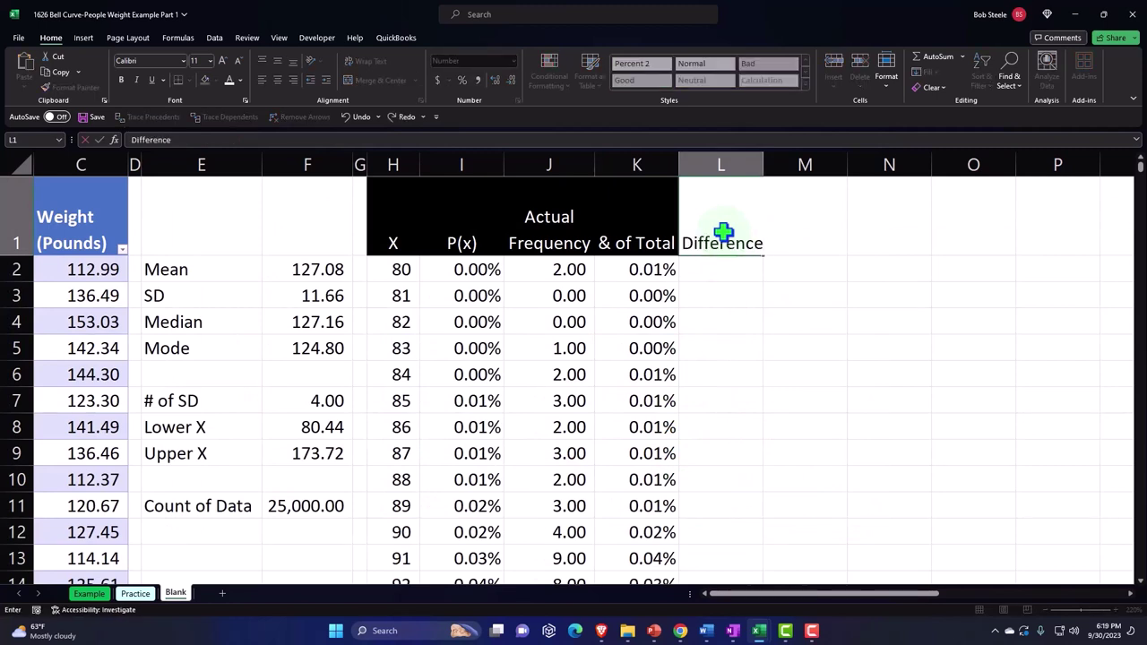
pyautogui.press('Return')
# Format the Difference header in L1 with a black fill, white font, wrapped text and centered alignment.
pyautogui.click(723, 233)
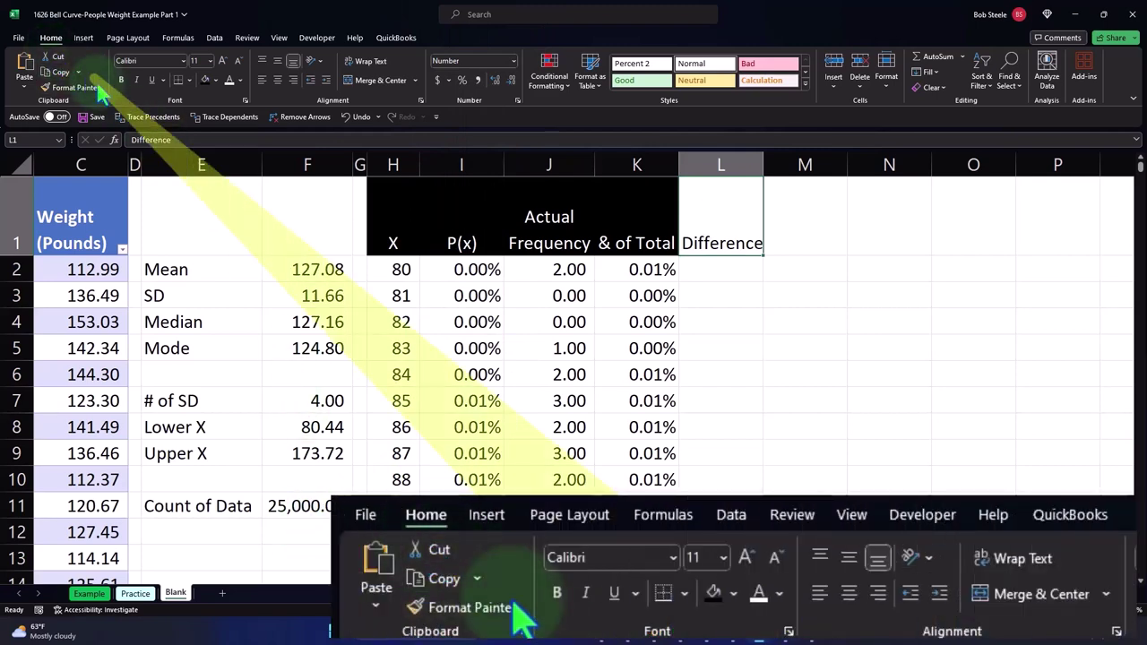
pyautogui.click(206, 80)
pyautogui.click(229, 80)
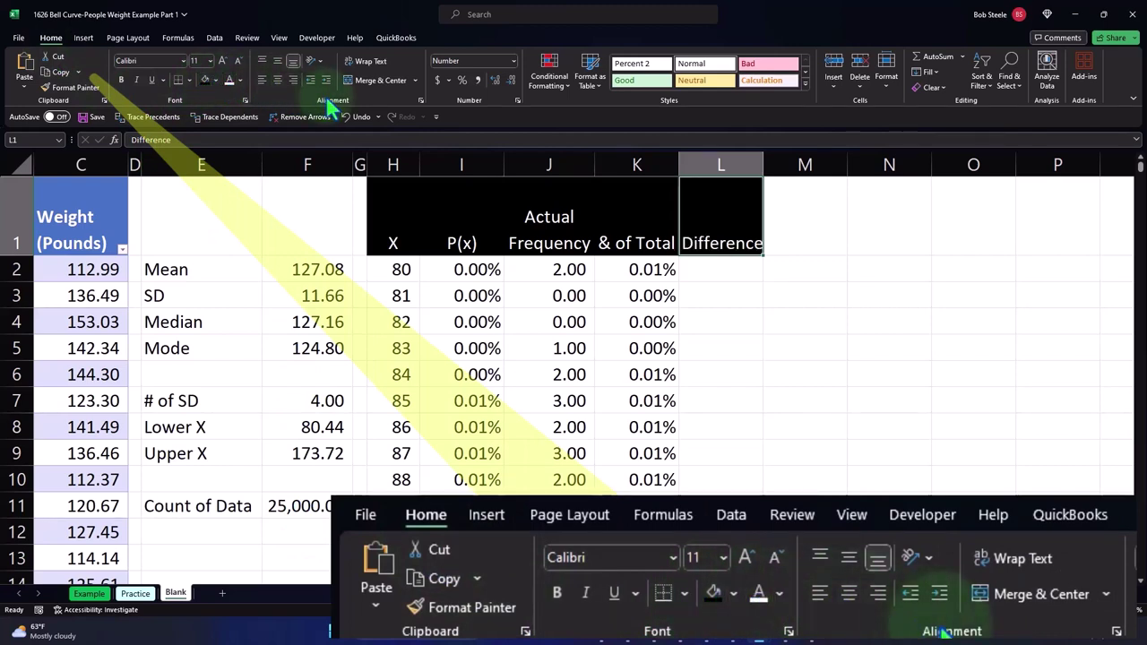
pyautogui.click(370, 61)
# Subtract the actual percentage from P(x) in L2 with =I2-K2.
pyautogui.click(742, 264)
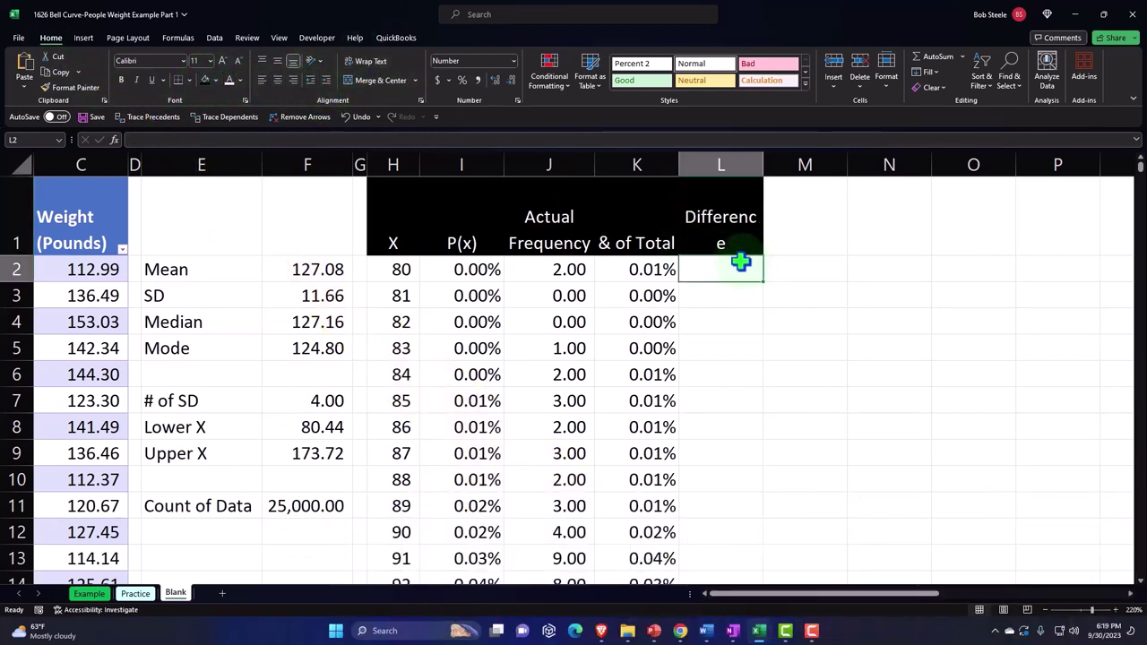
pyautogui.write('=')
pyautogui.press('Left')
pyautogui.press('Left')
pyautogui.press('Left')
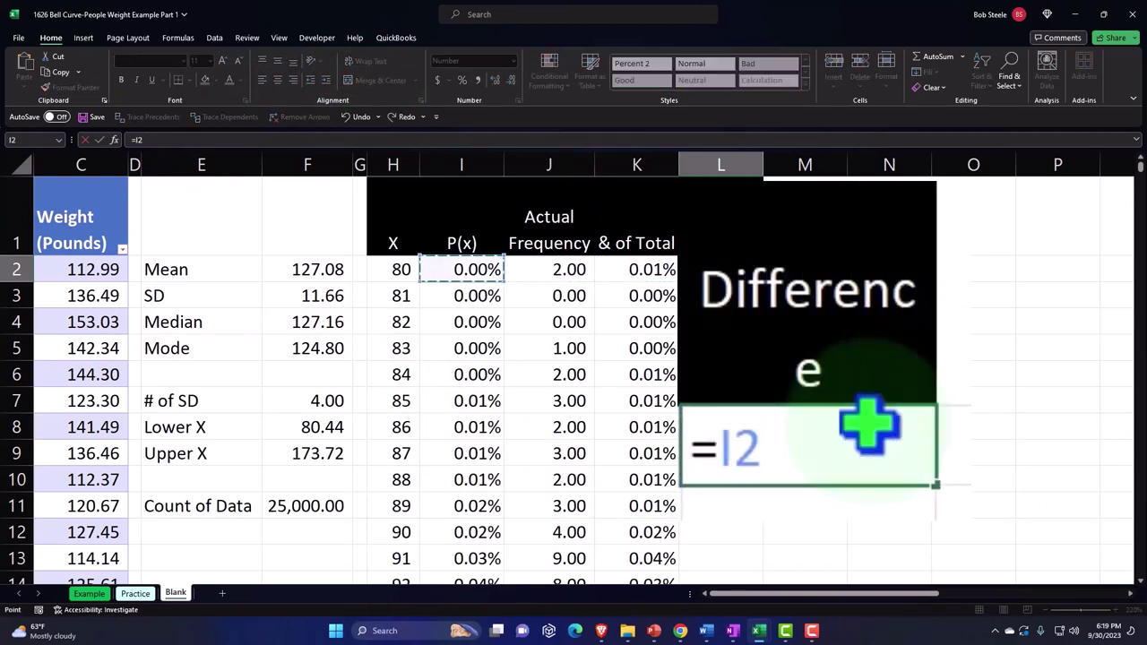
pyautogui.write('-')
pyautogui.press('Left')
pyautogui.press('Return')
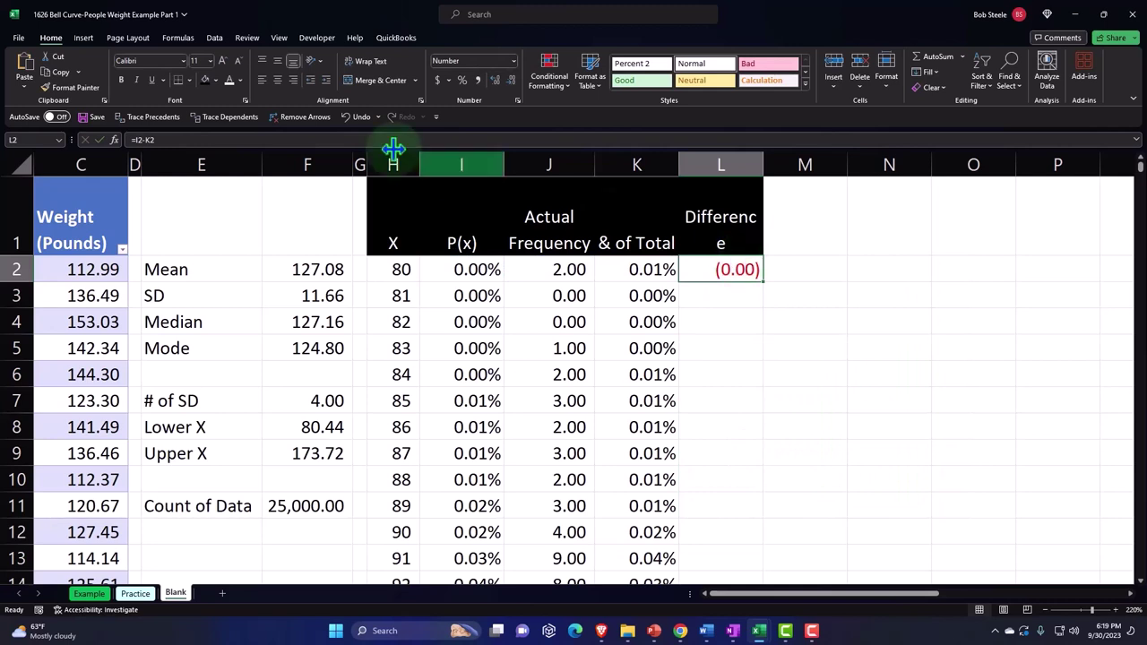
# Format L2 as a percentage with two decimals, fill it down to row 96 and review the differences.
pyautogui.click(462, 80)
pyautogui.click(495, 81)
pyautogui.click(494, 81)
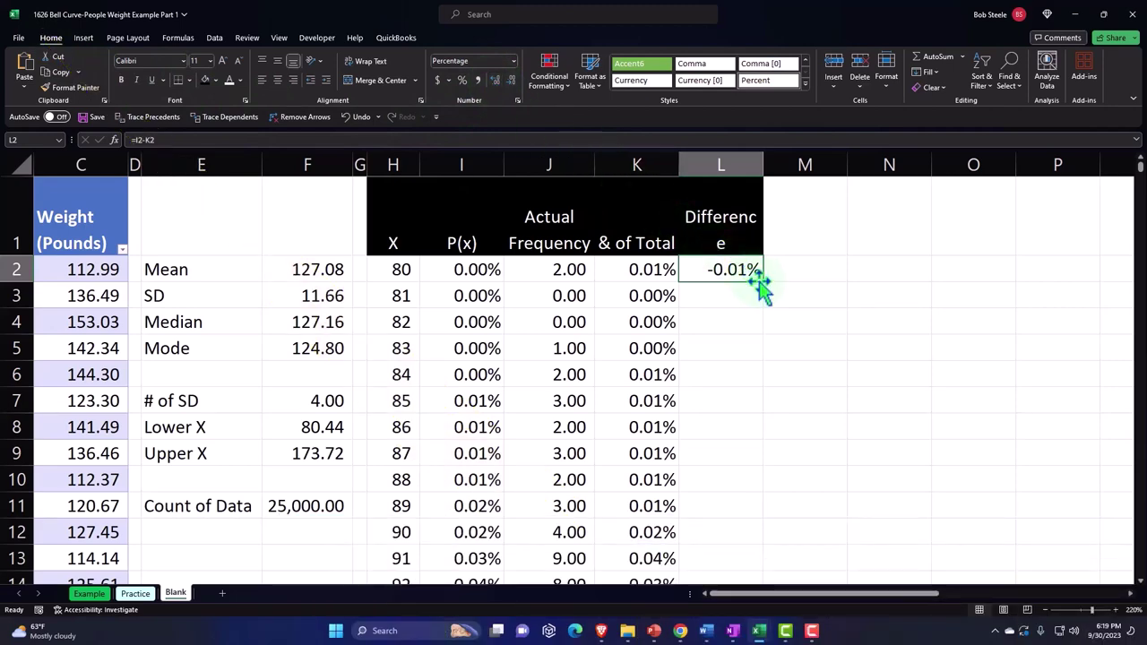
pyautogui.doubleClick(764, 282)
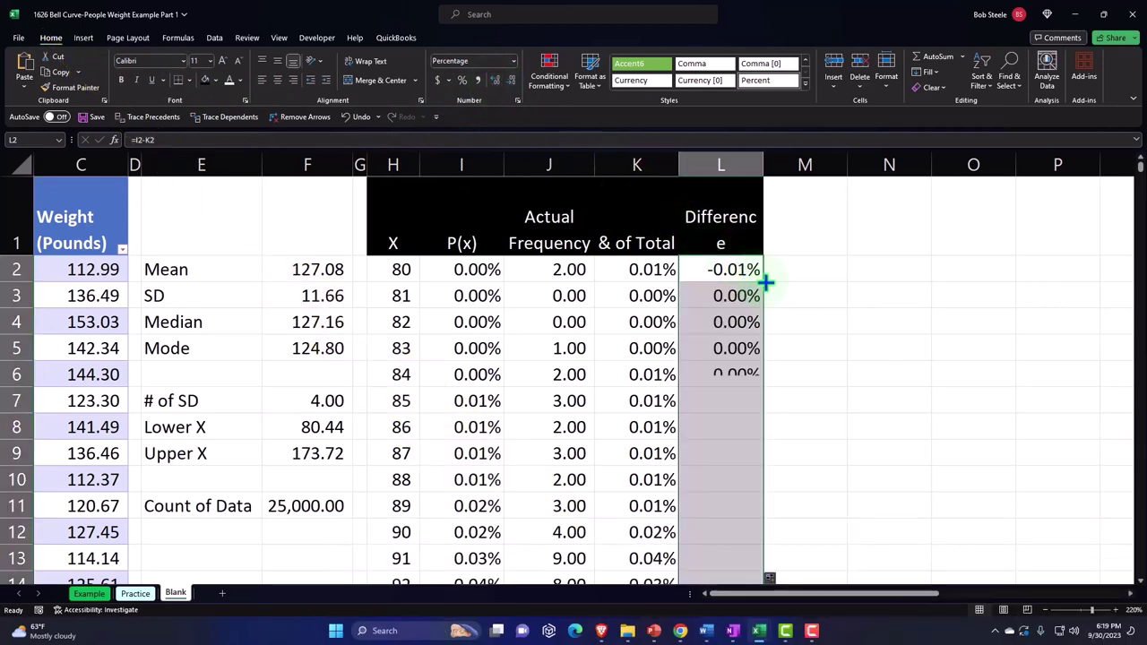
pyautogui.scroll(-9, 794, 170)
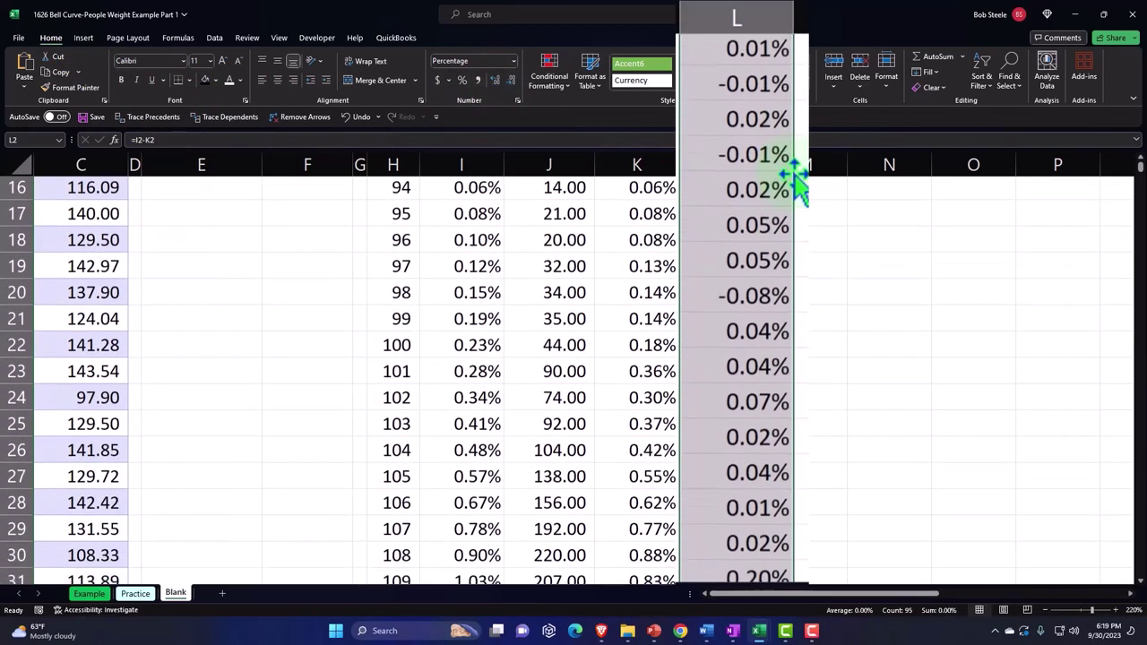
pyautogui.scroll(-6, 794, 179)
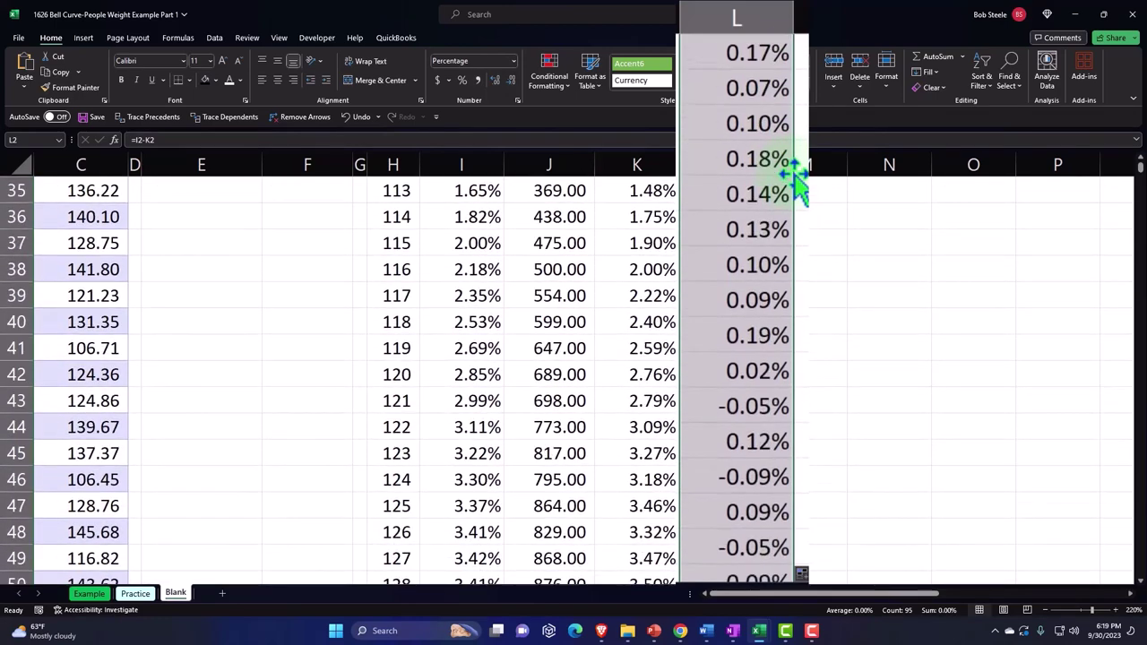
pyautogui.scroll(-14, 793, 179)
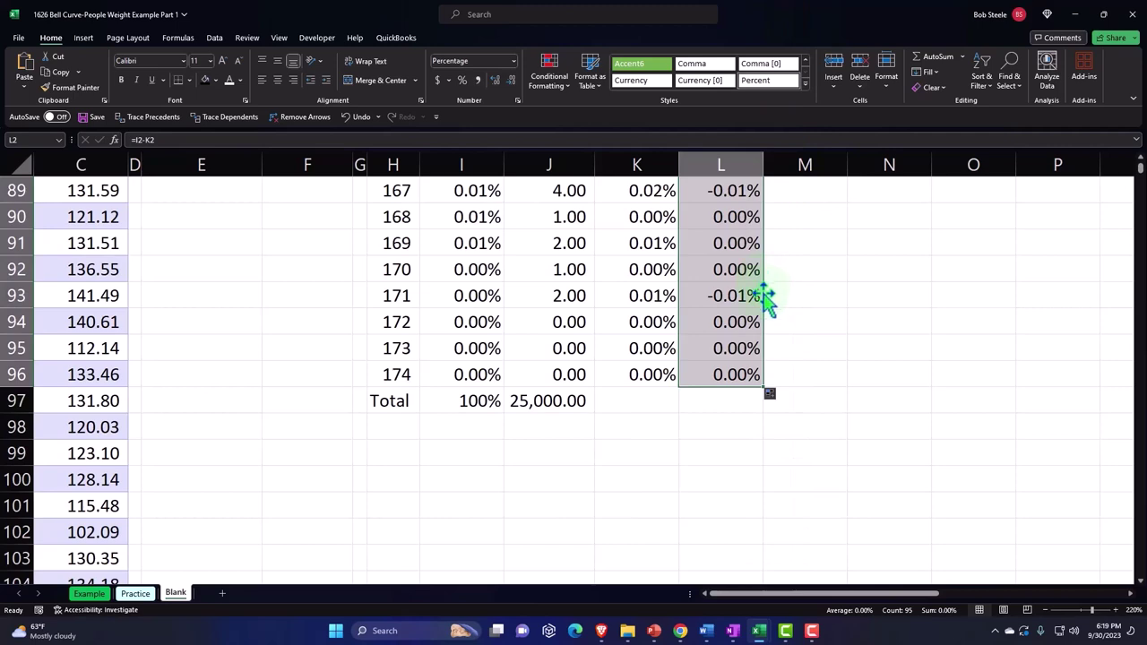
# Insert a clustered column chart from the P(x) column, range I1:I96, leaving out the Total row.
pyautogui.scroll(20, 766, 300)
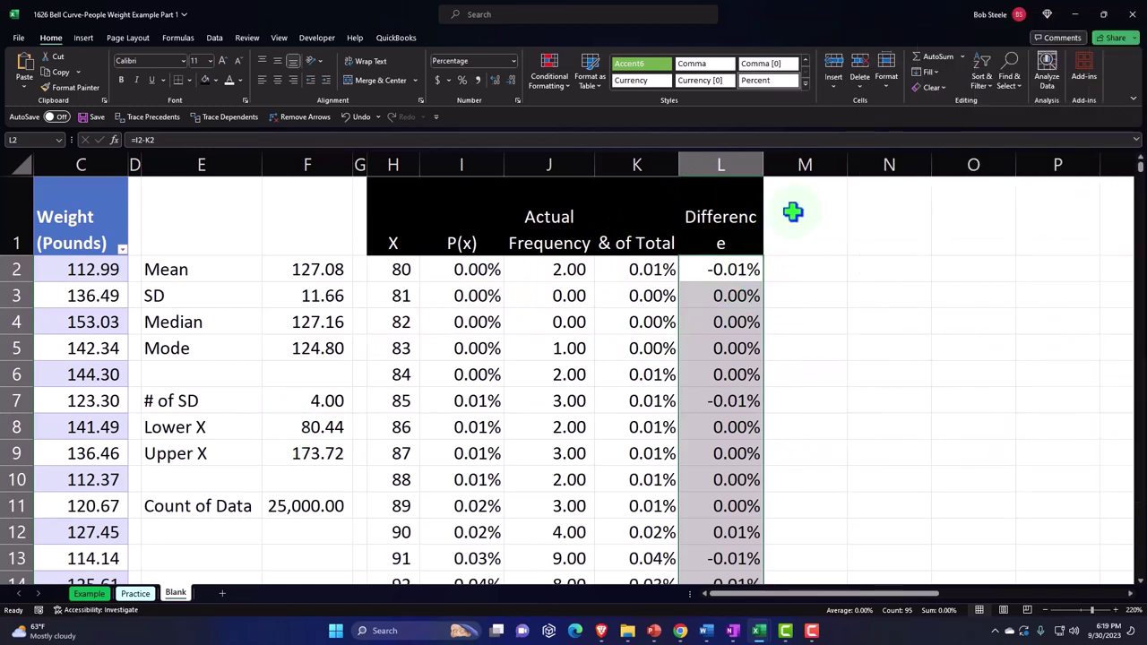
pyautogui.click(472, 242)
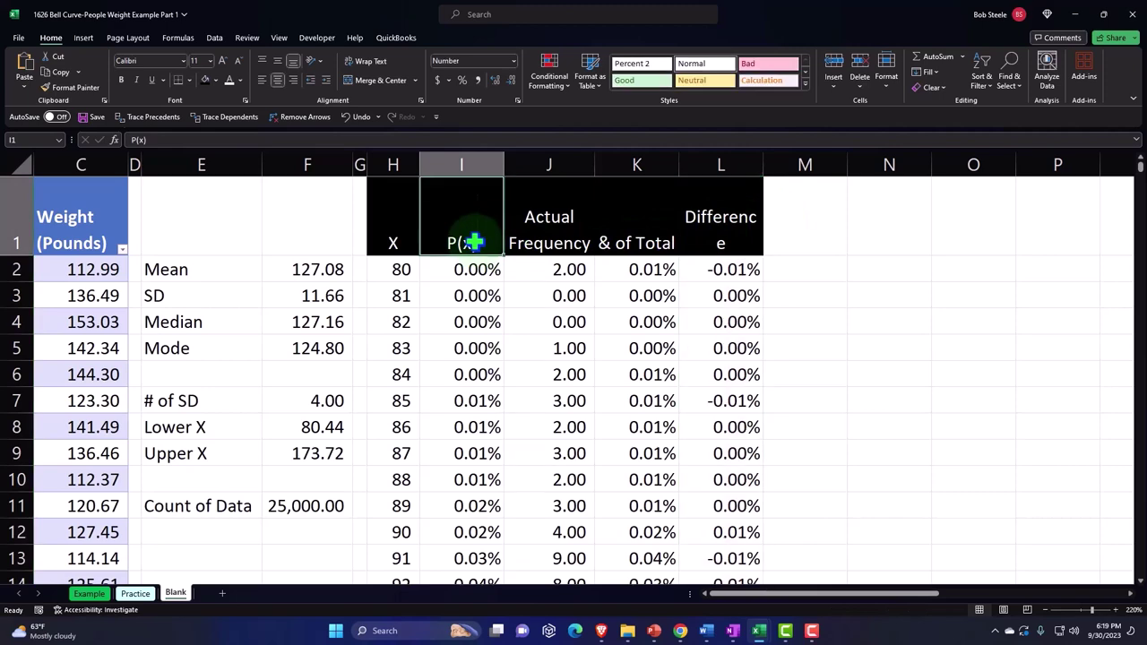
pyautogui.hotkey('ctrl', 'shift', 'Down')
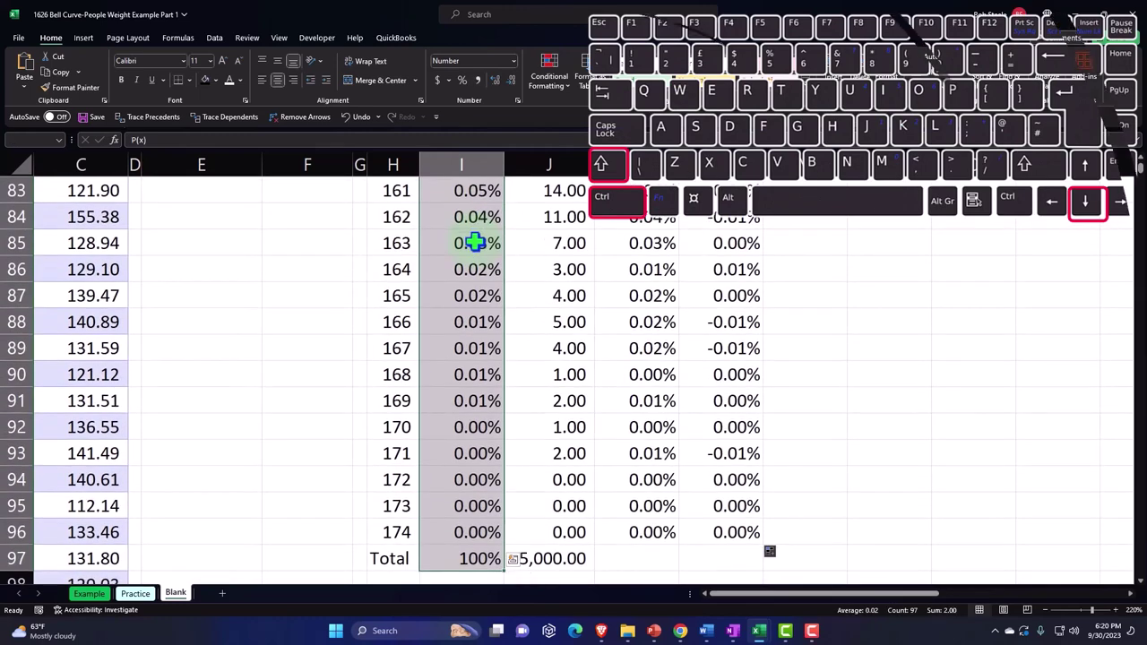
pyautogui.hotkey('shift', 'Up')
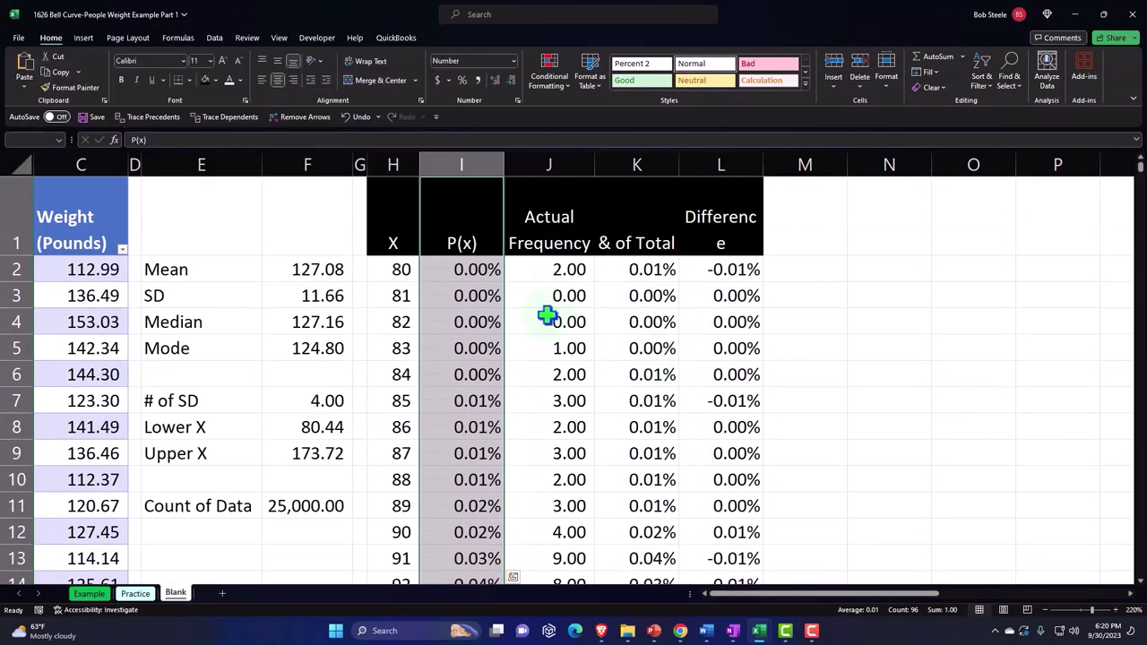
pyautogui.click(79, 41)
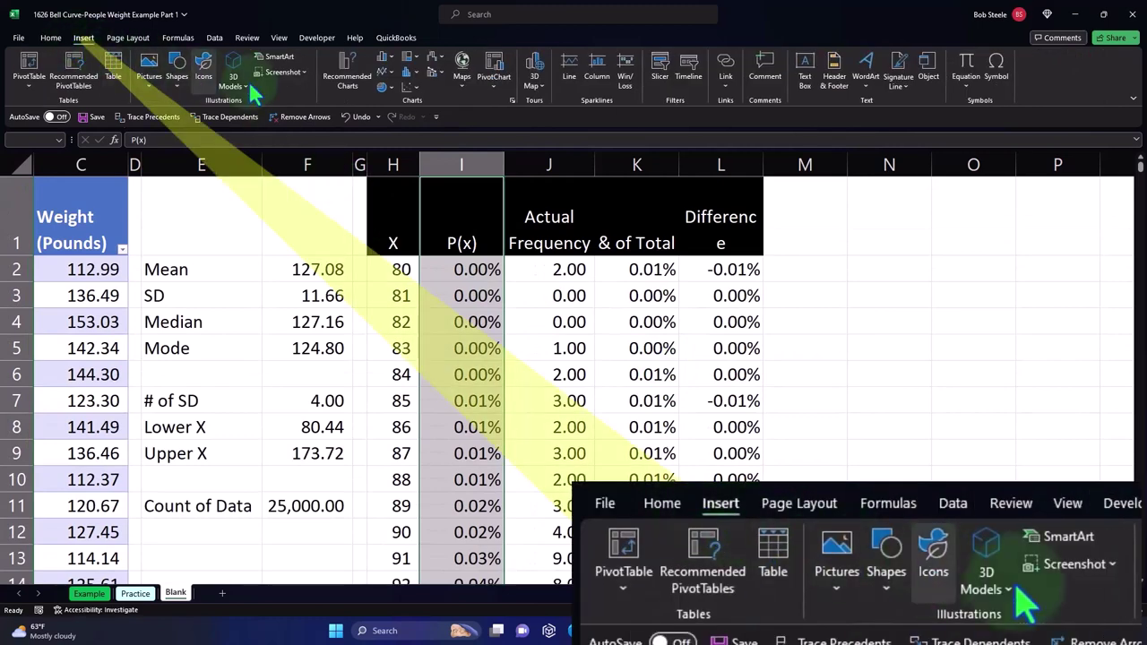
pyautogui.click(385, 57)
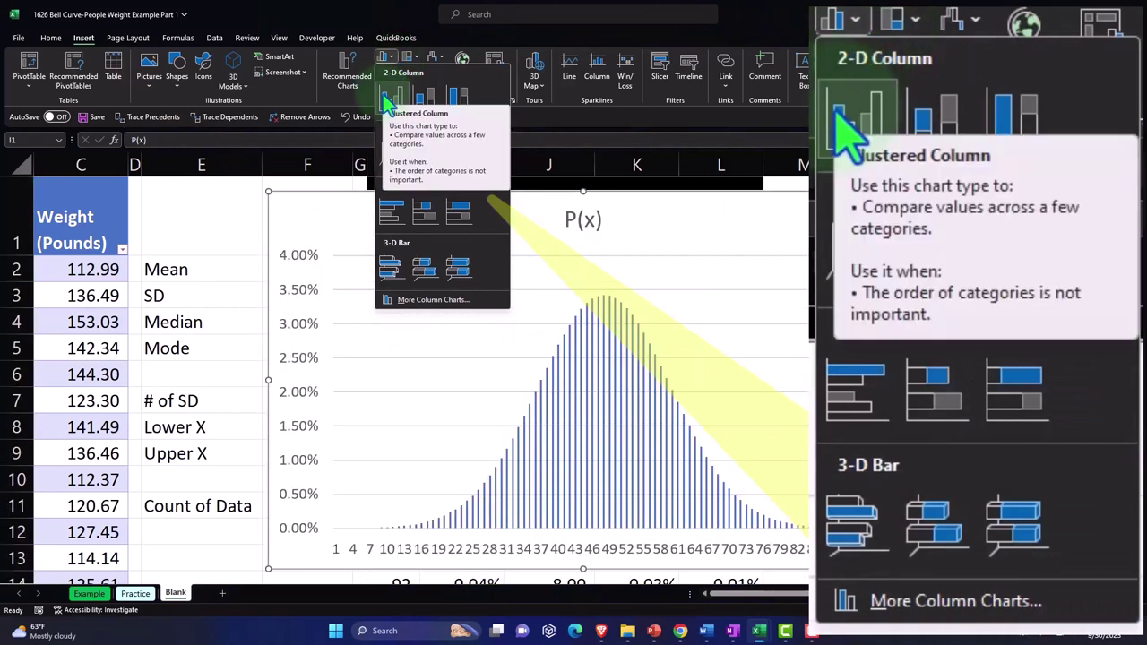
pyautogui.click(386, 100)
# Move the P(x) chart to the empty columns beside the Difference column and delete its title.
pyautogui.moveTo(327, 214); pyautogui.dragTo(840, 230)
pyautogui.moveTo(874, 599); pyautogui.dragTo(941, 601)
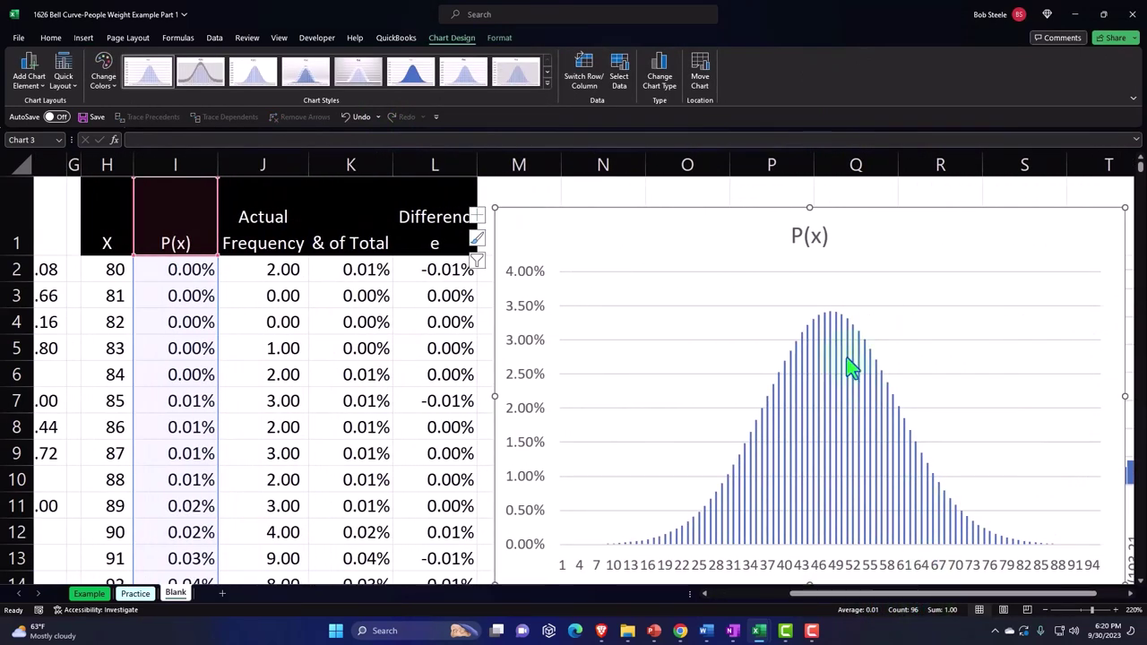
pyautogui.click(802, 240)
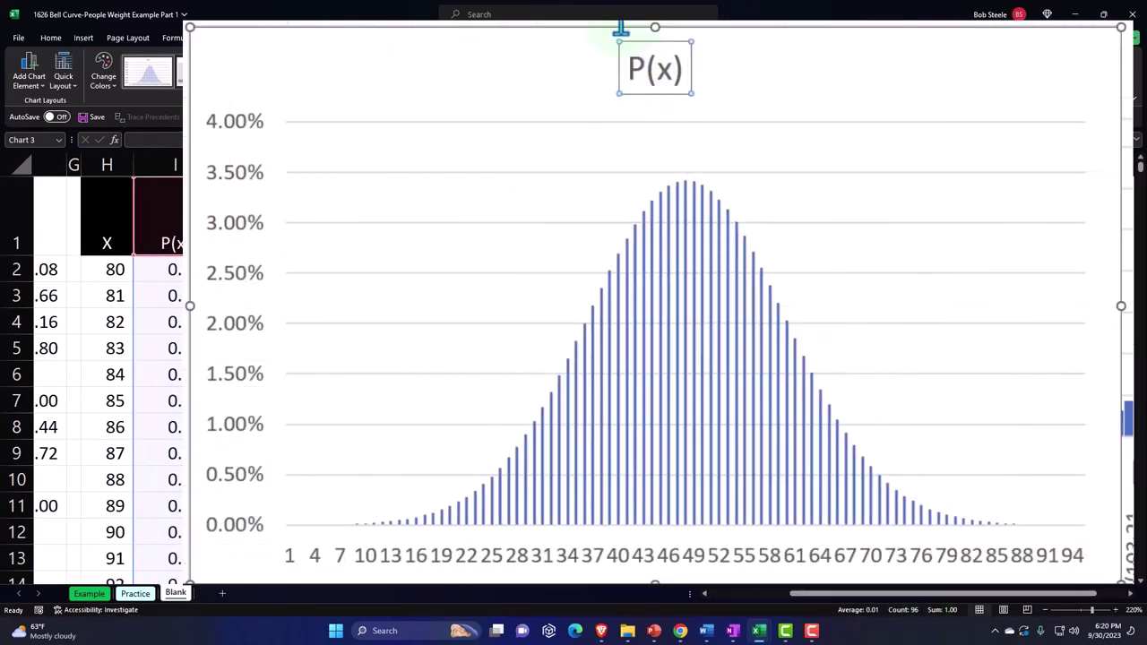
pyautogui.press('Delete')
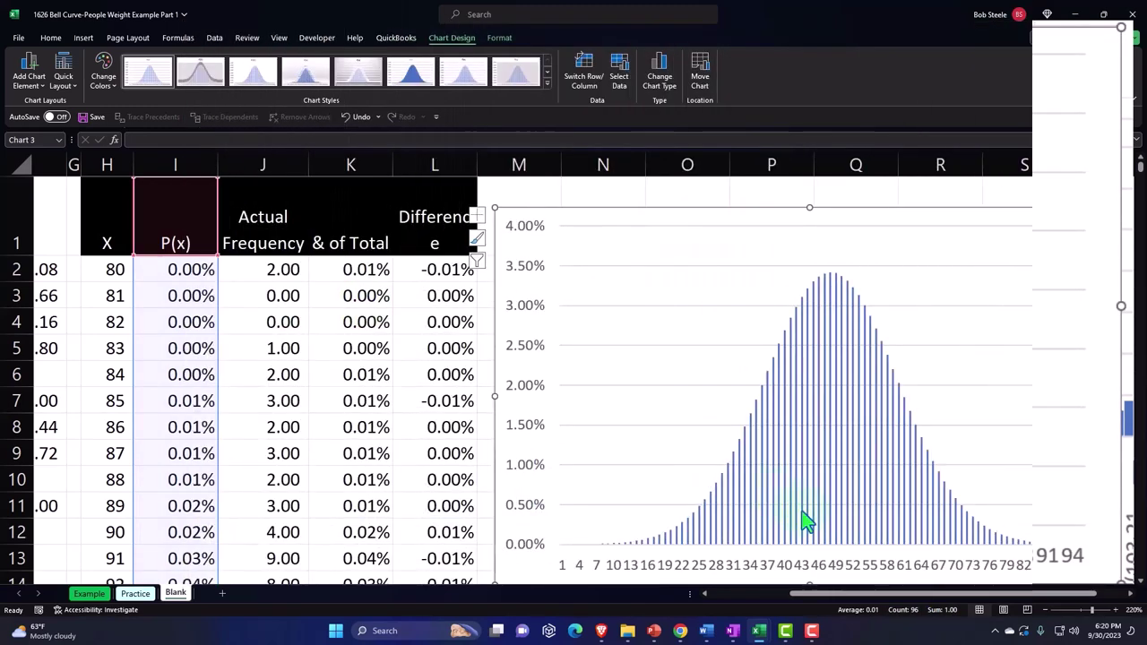
# Move the histogram farther right so it sits clear of the P(x) column chart, starting around column U.
pyautogui.moveTo(885, 594); pyautogui.dragTo(914, 610)
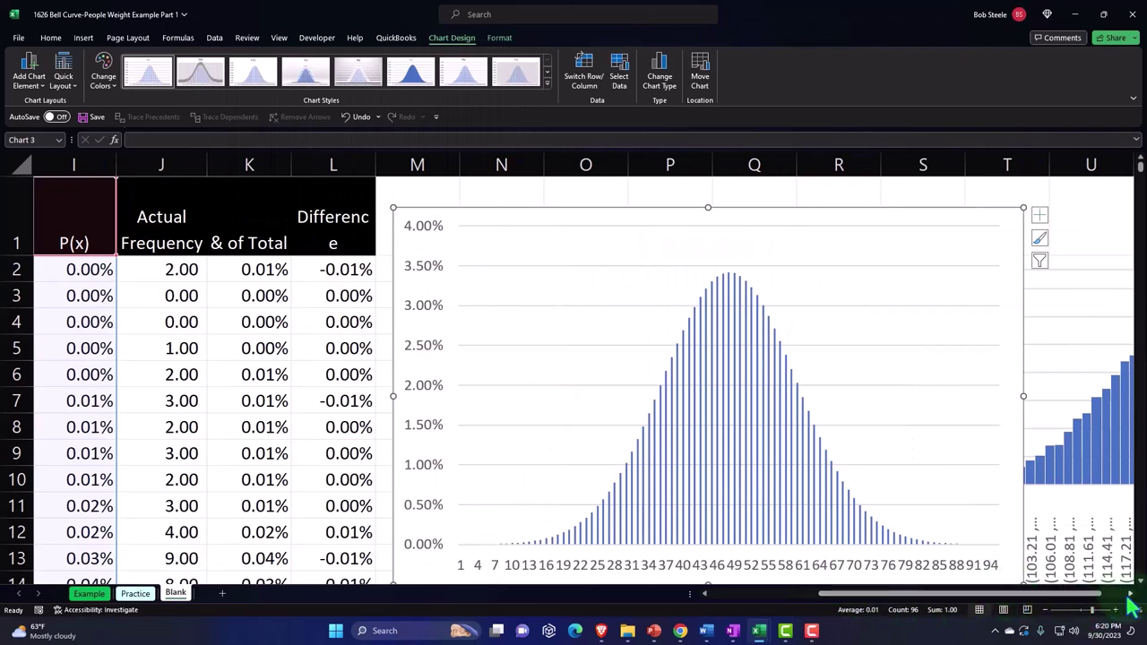
pyautogui.hscroll(3, 1003, 340)
pyautogui.moveTo(932, 289); pyautogui.dragTo(1087, 266)
pyautogui.moveTo(845, 268); pyautogui.dragTo(952, 225)
pyautogui.moveTo(892, 596); pyautogui.dragTo(781, 597)
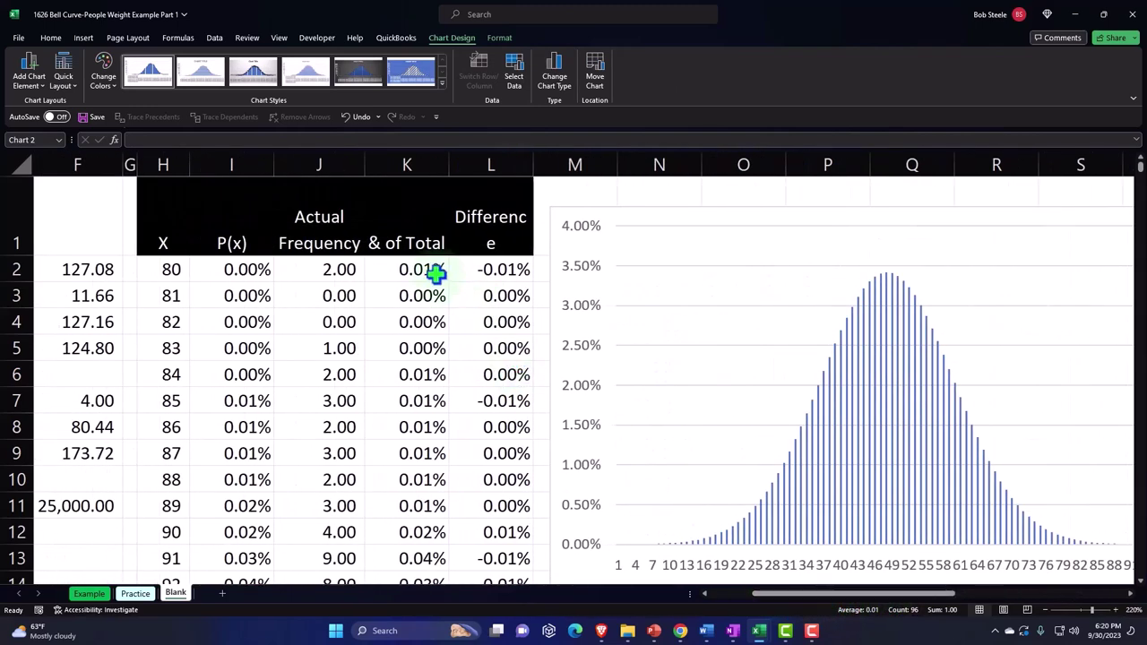
# Set the P(x) chart's horizontal axis labels to the X values in H2:H96.
pyautogui.click(655, 218)
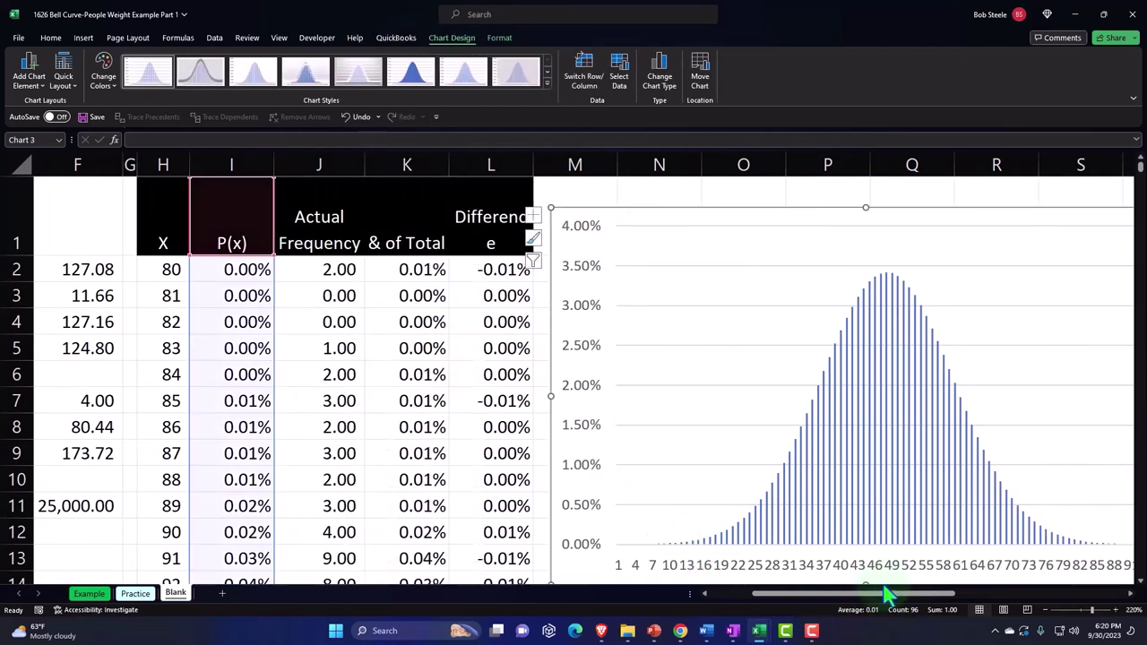
pyautogui.click(1129, 596)
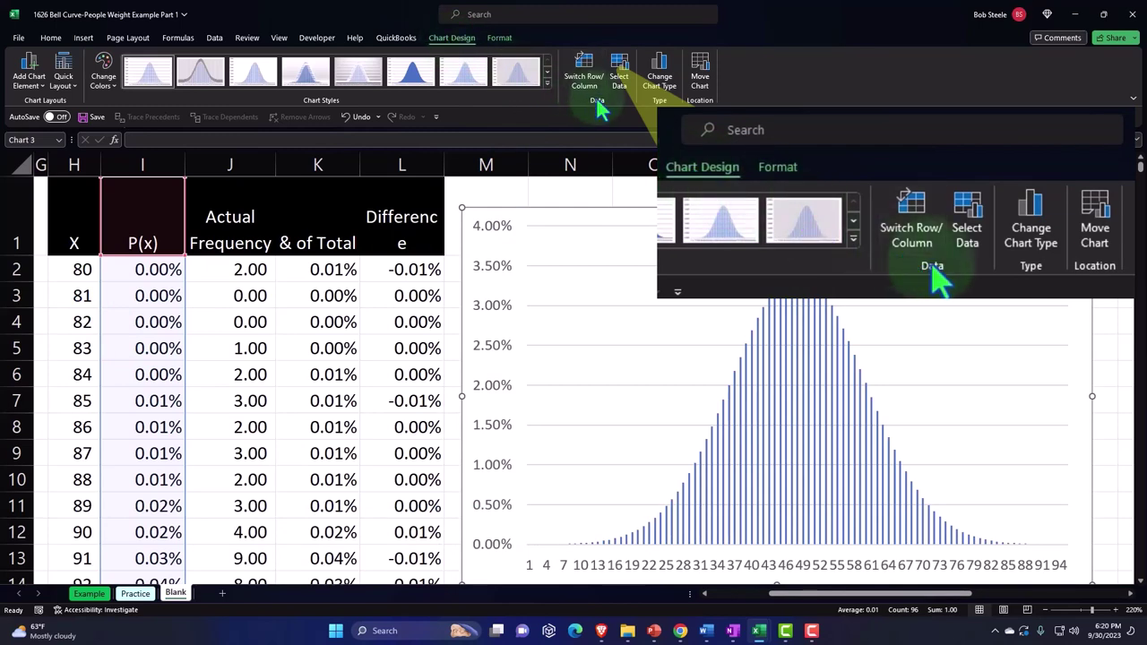
pyautogui.click(618, 80)
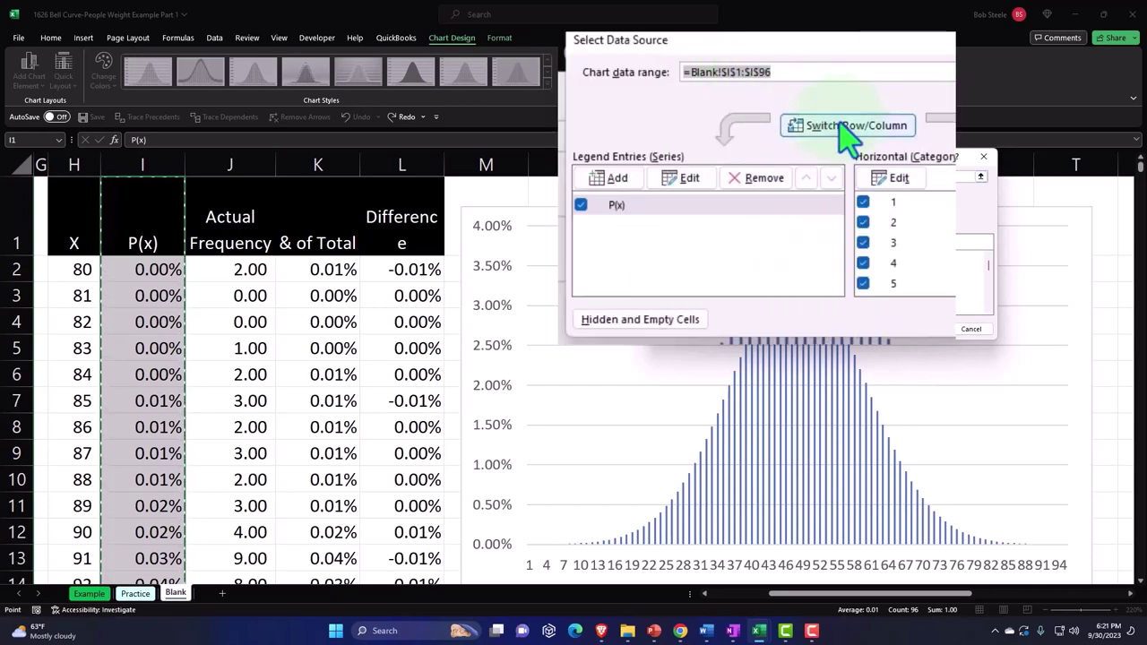
pyautogui.click(897, 182)
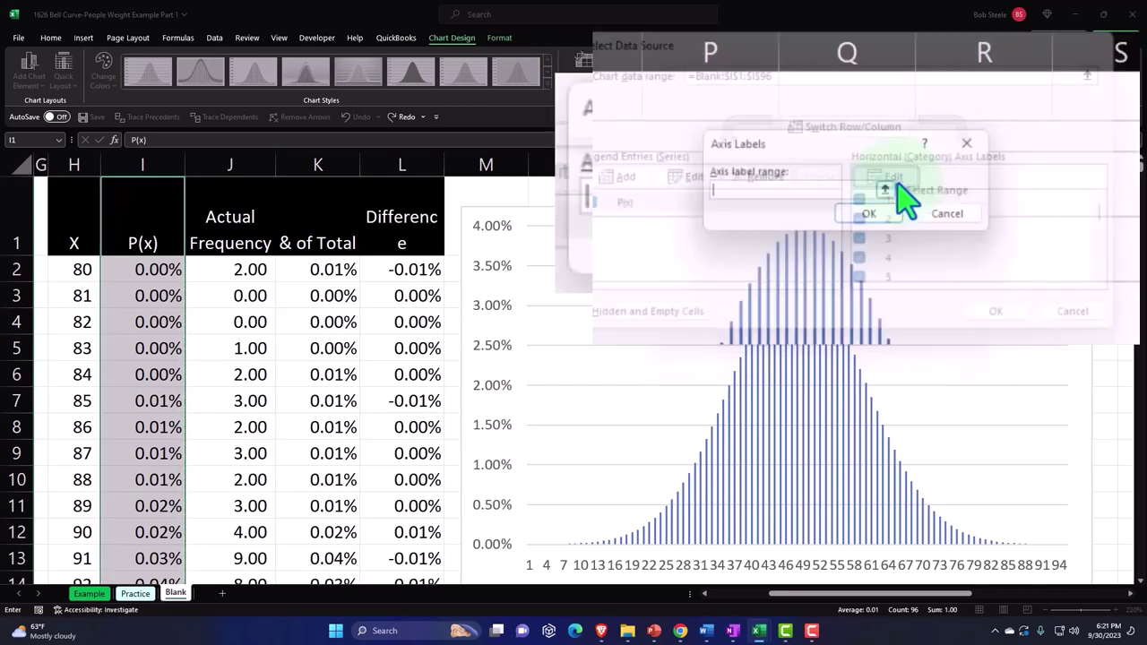
pyautogui.click(923, 197)
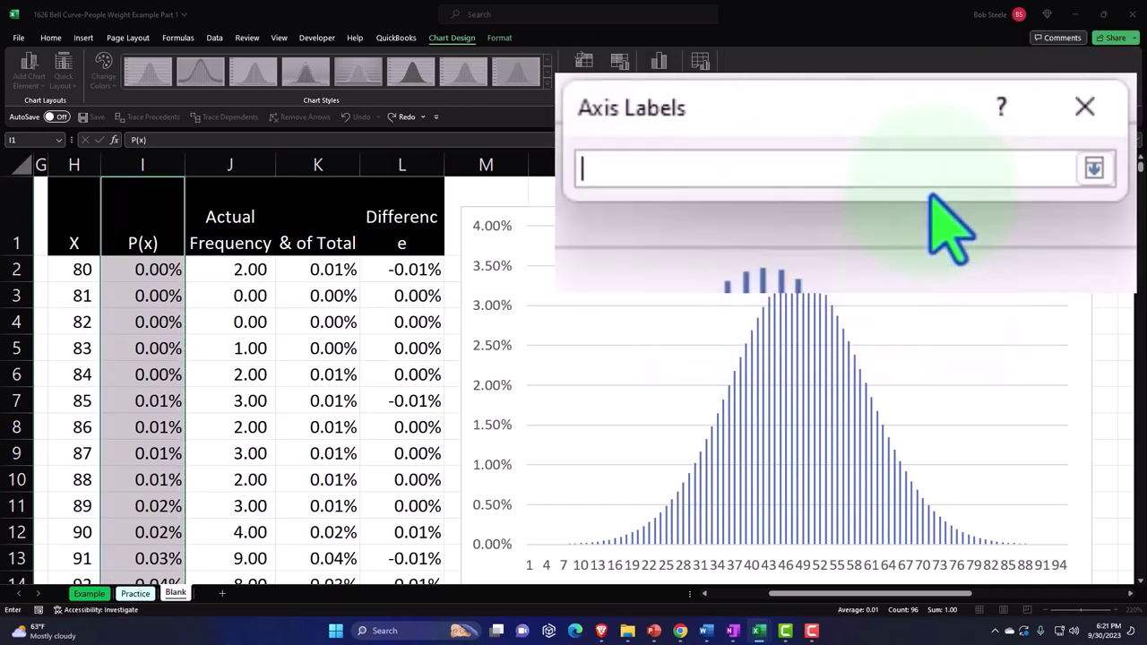
pyautogui.click(75, 268)
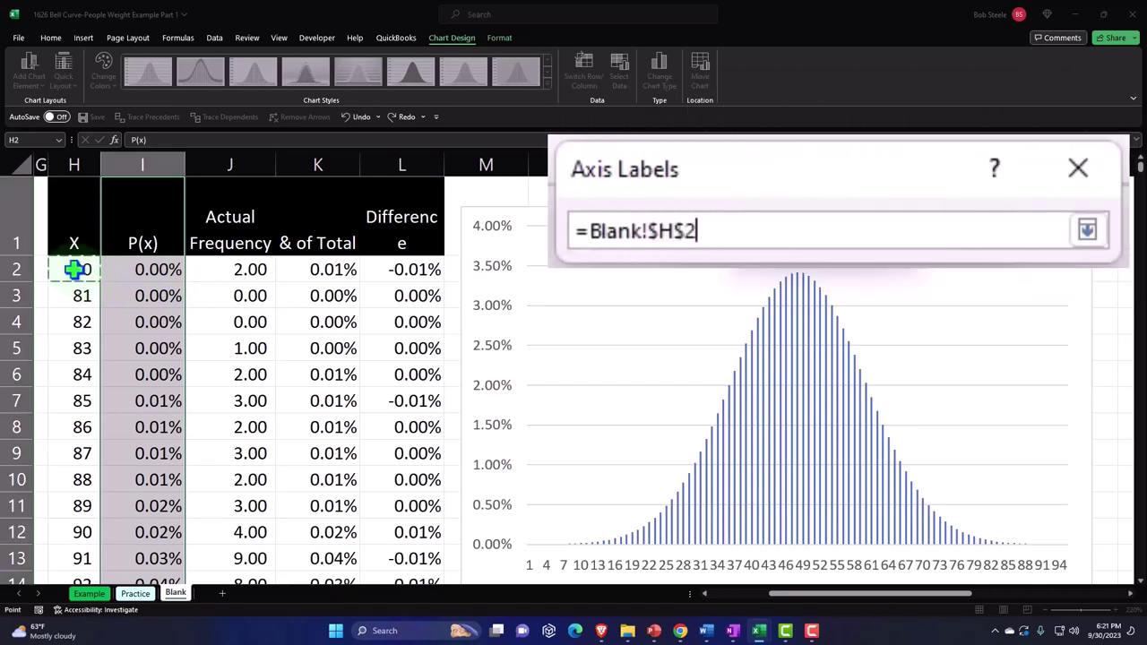
pyautogui.hotkey('ctrl', 'shift', 'Down')
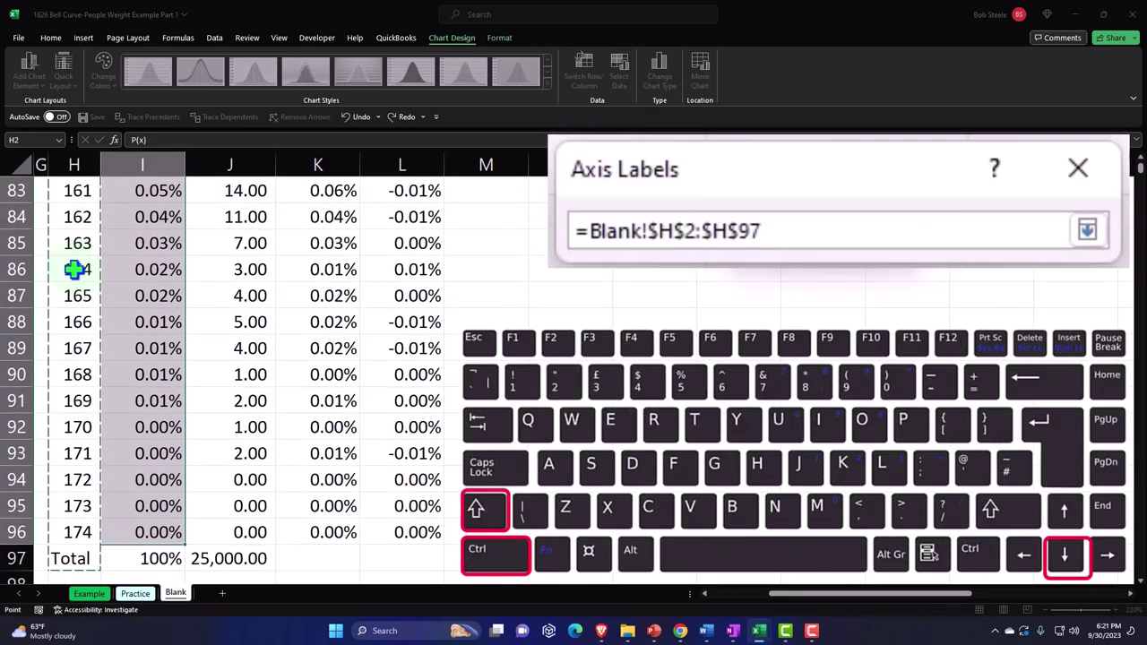
pyautogui.hotkey('shift', 'Up')
pyautogui.scroll(10, 378, 396)
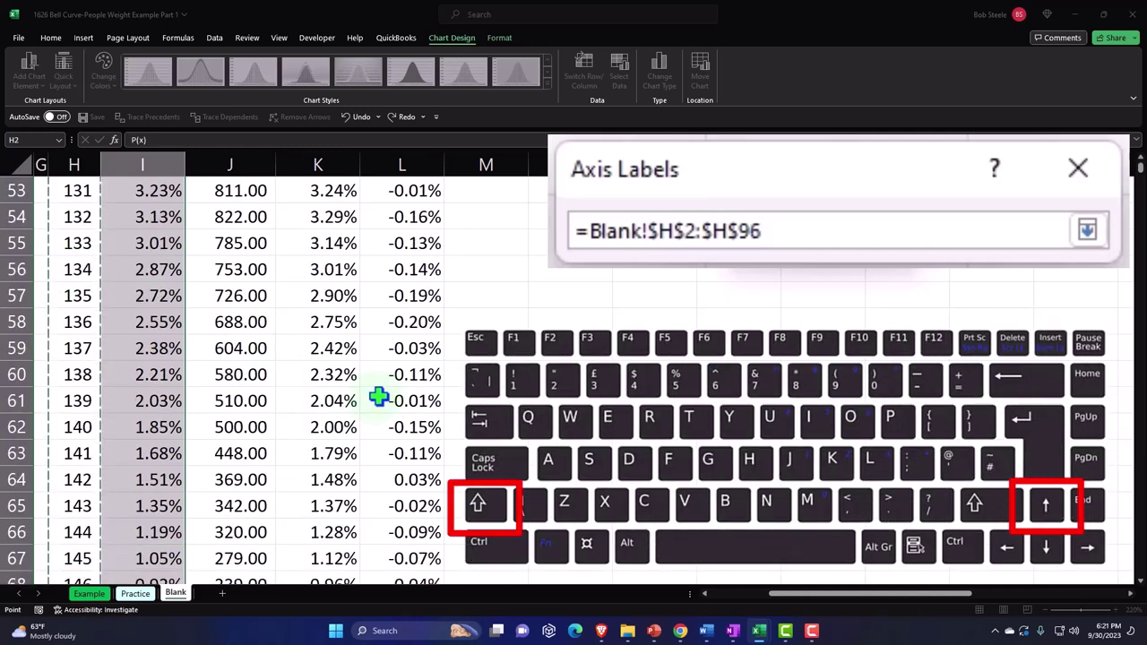
pyautogui.scroll(17, 378, 396)
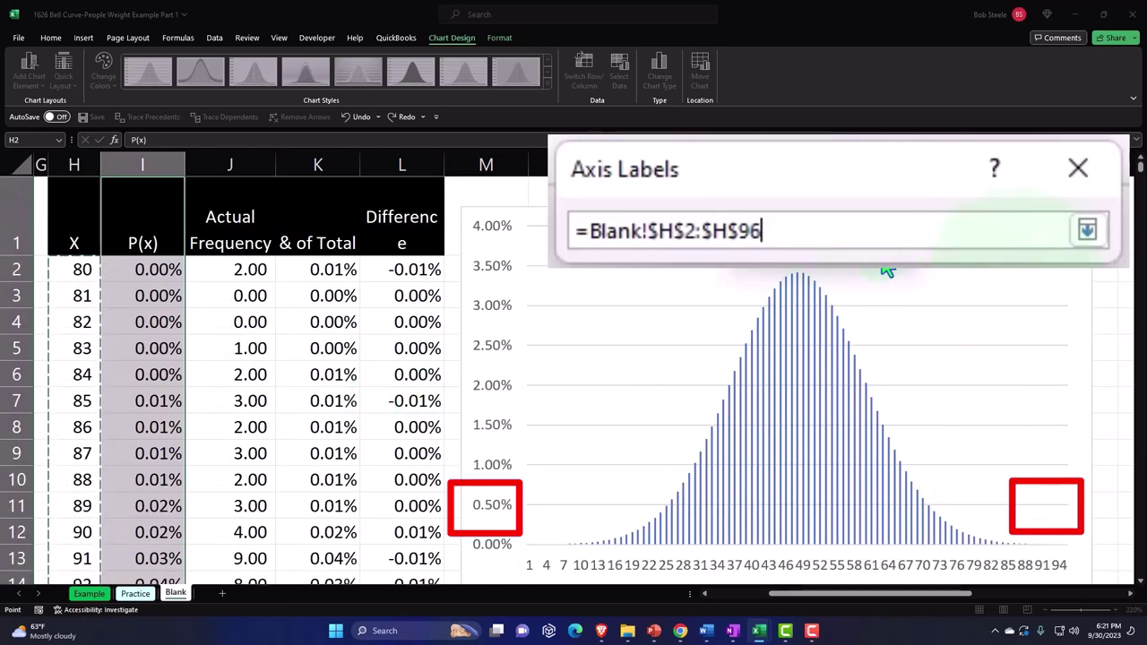
pyautogui.click(1086, 230)
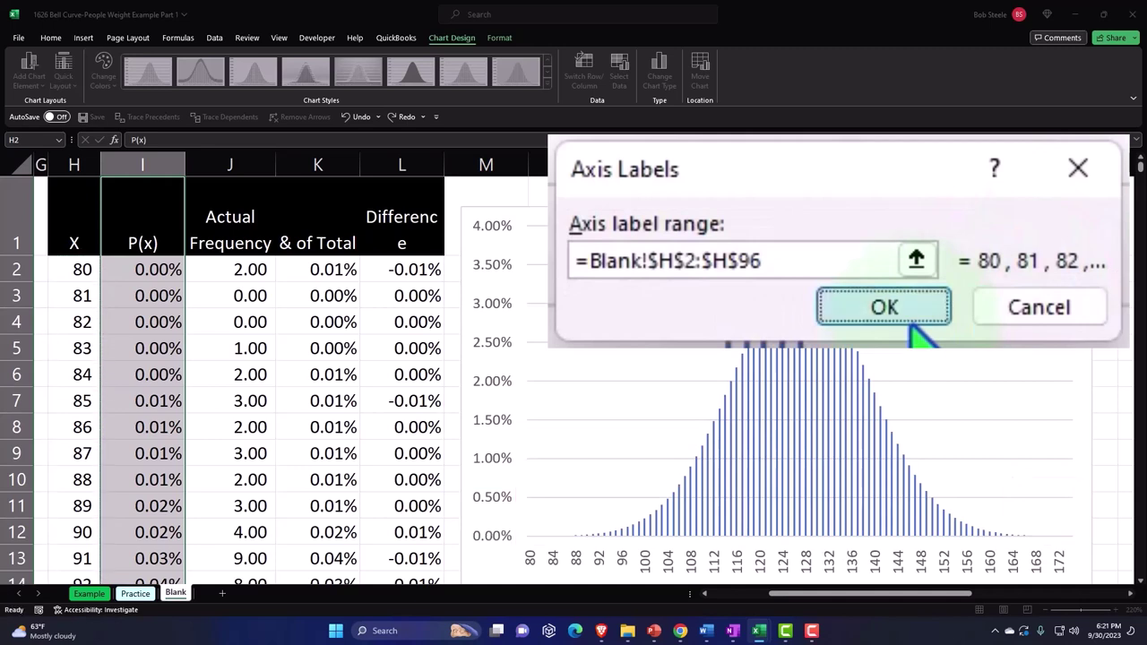
pyautogui.click(912, 321)
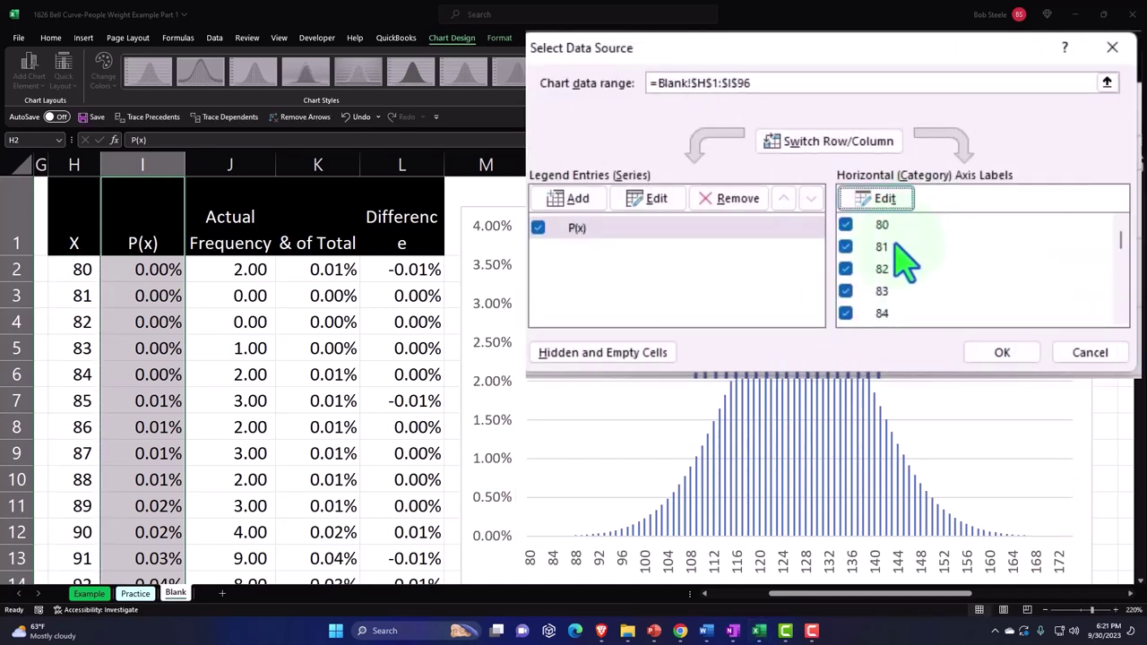
pyautogui.click(999, 359)
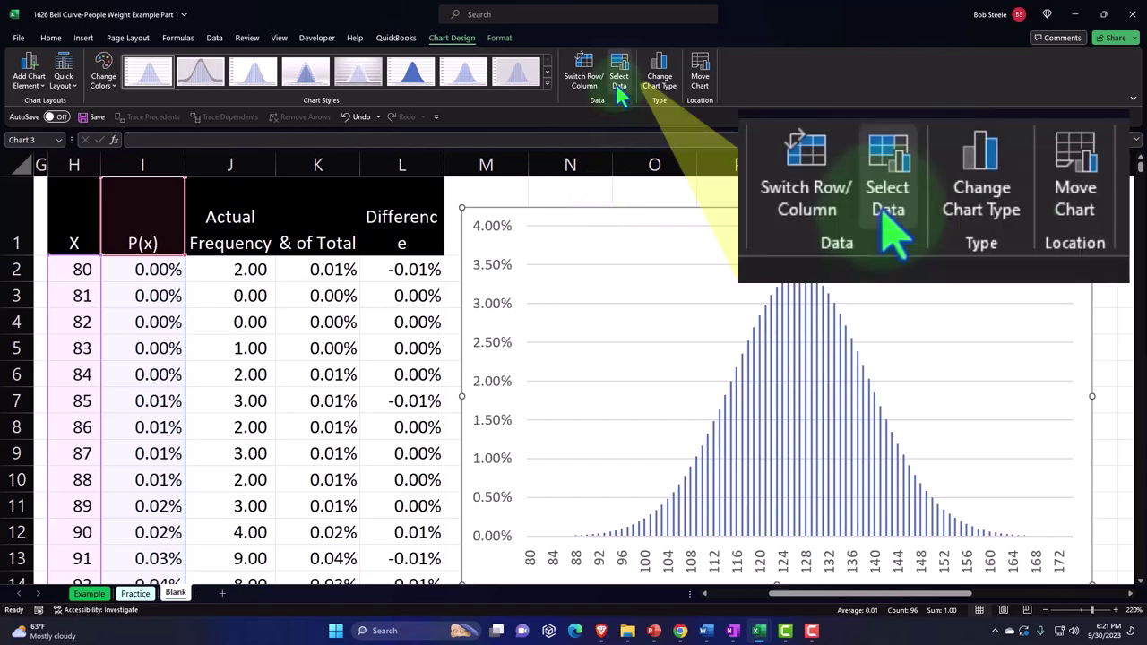
# Add a second series to the P(x) chart, named from K1 (& of Total) with values from K2:K96.
pyautogui.click(620, 81)
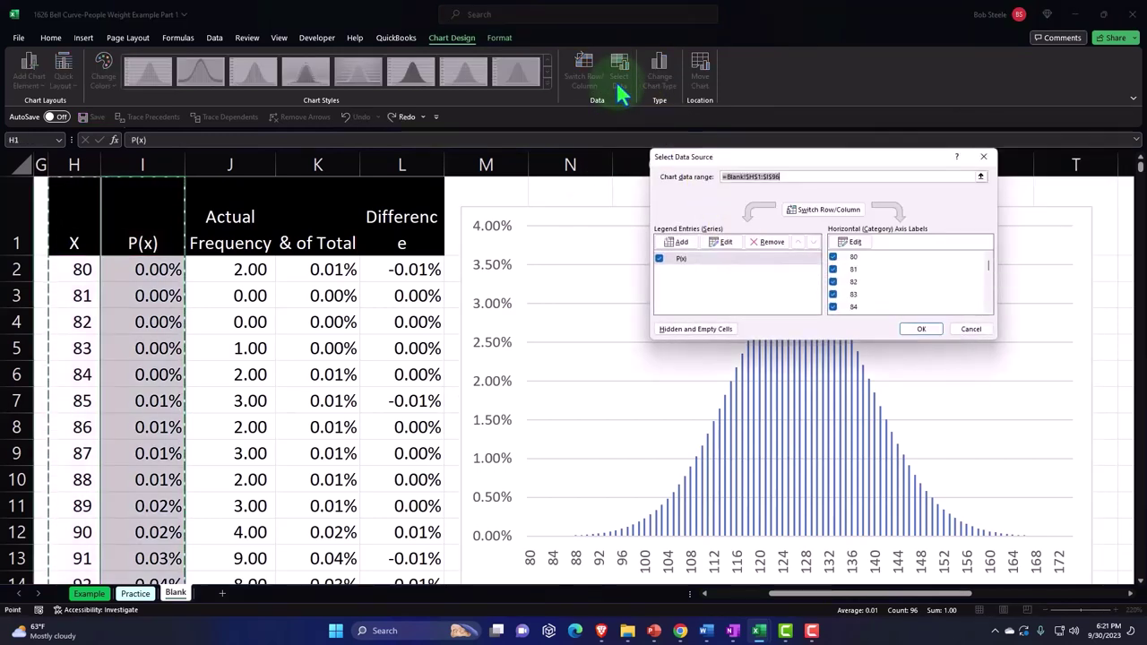
pyautogui.click(677, 242)
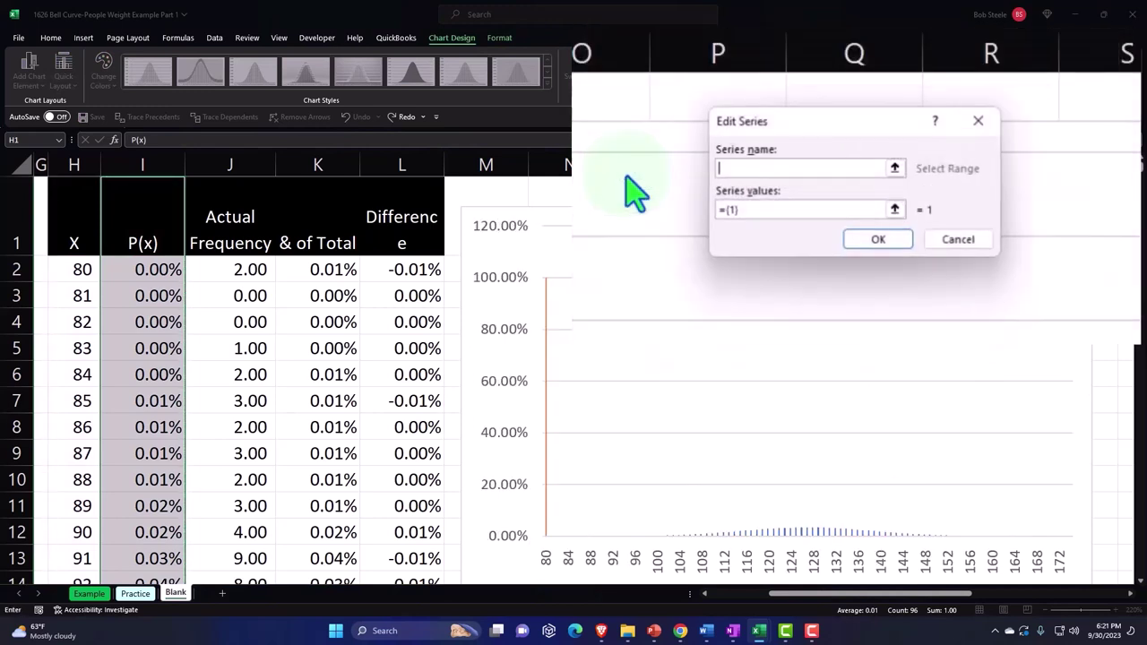
pyautogui.click(347, 238)
pyautogui.click(694, 268)
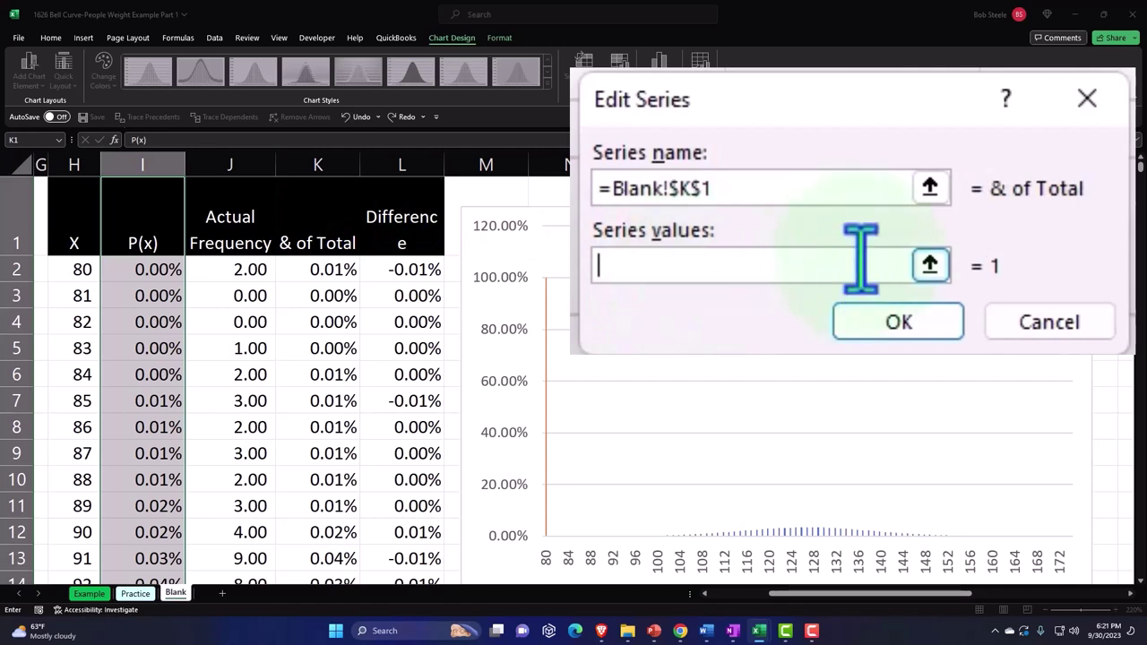
pyautogui.click(928, 265)
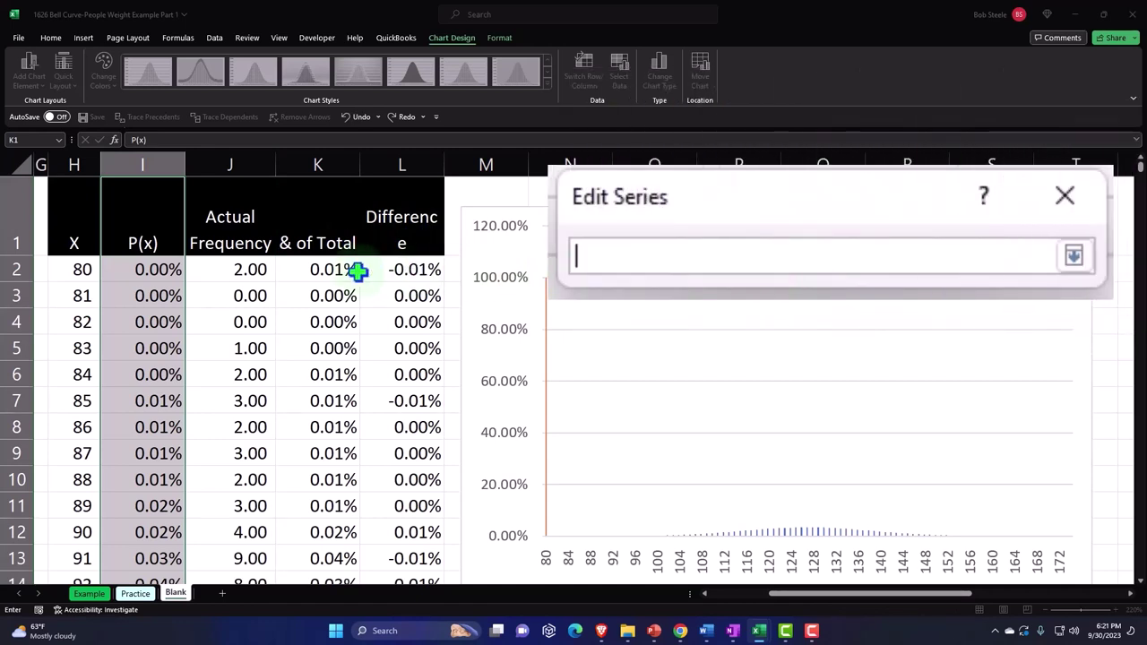
pyautogui.click(332, 268)
pyautogui.hotkey('ctrl', 'shift', 'Down')
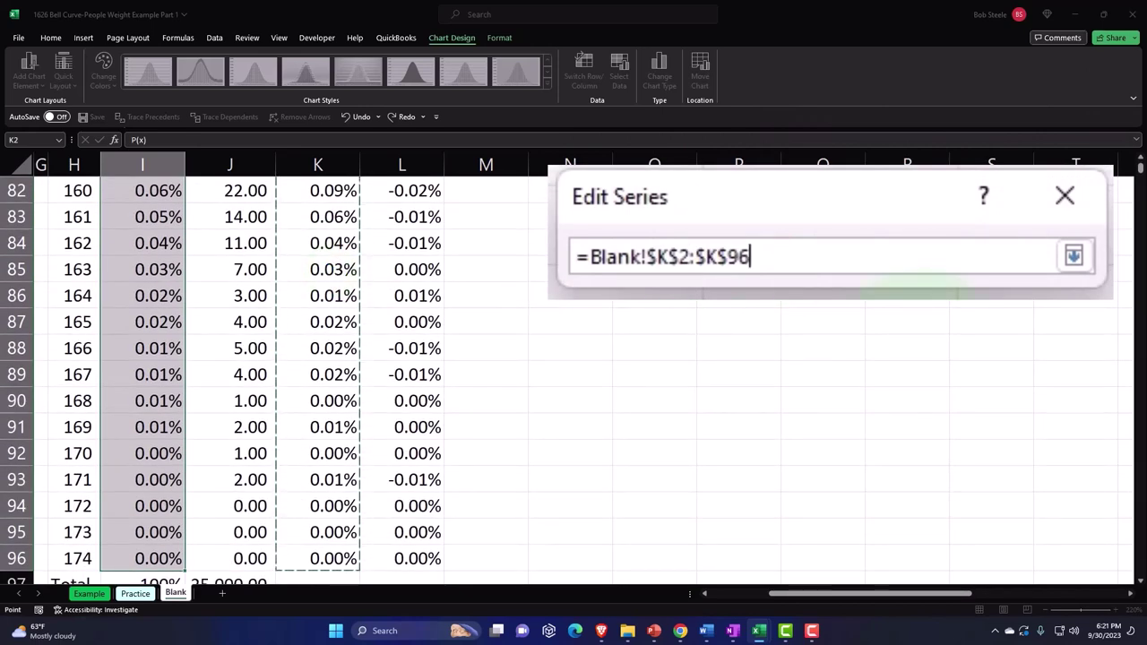
pyautogui.click(1073, 257)
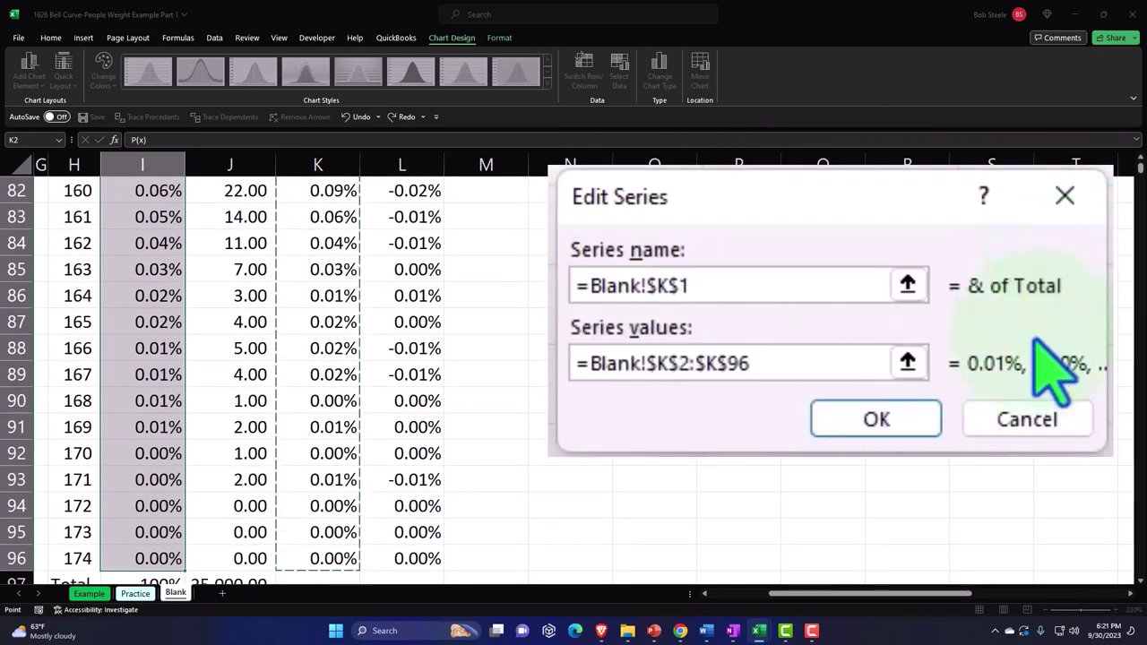
pyautogui.click(922, 420)
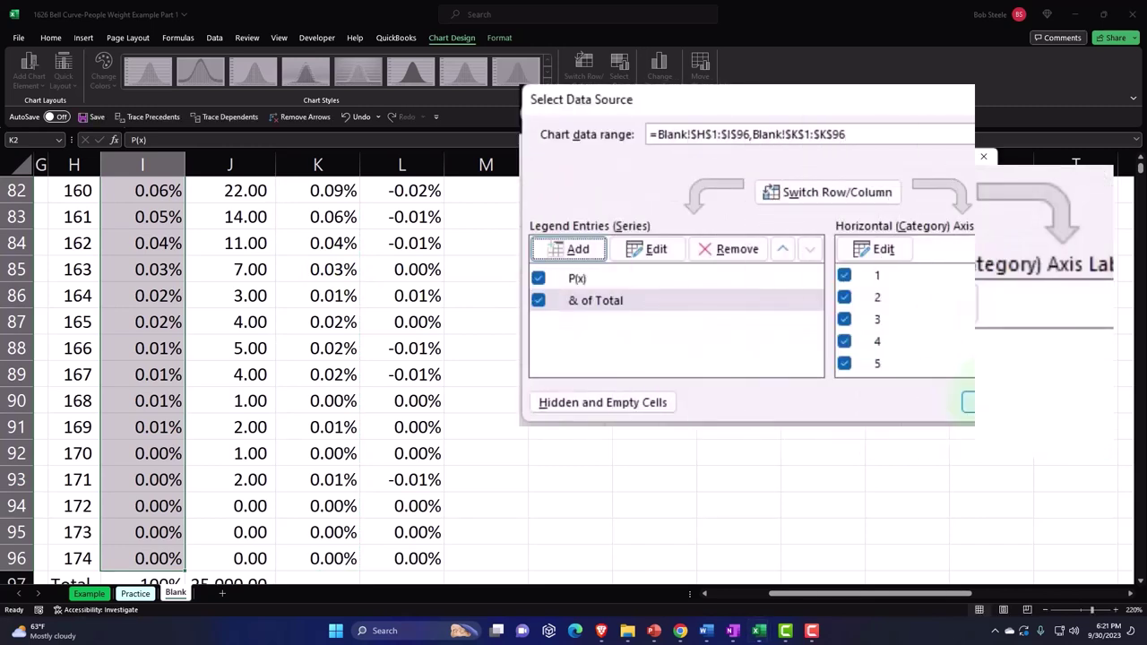
pyautogui.click(1000, 408)
pyautogui.scroll(20, 895, 386)
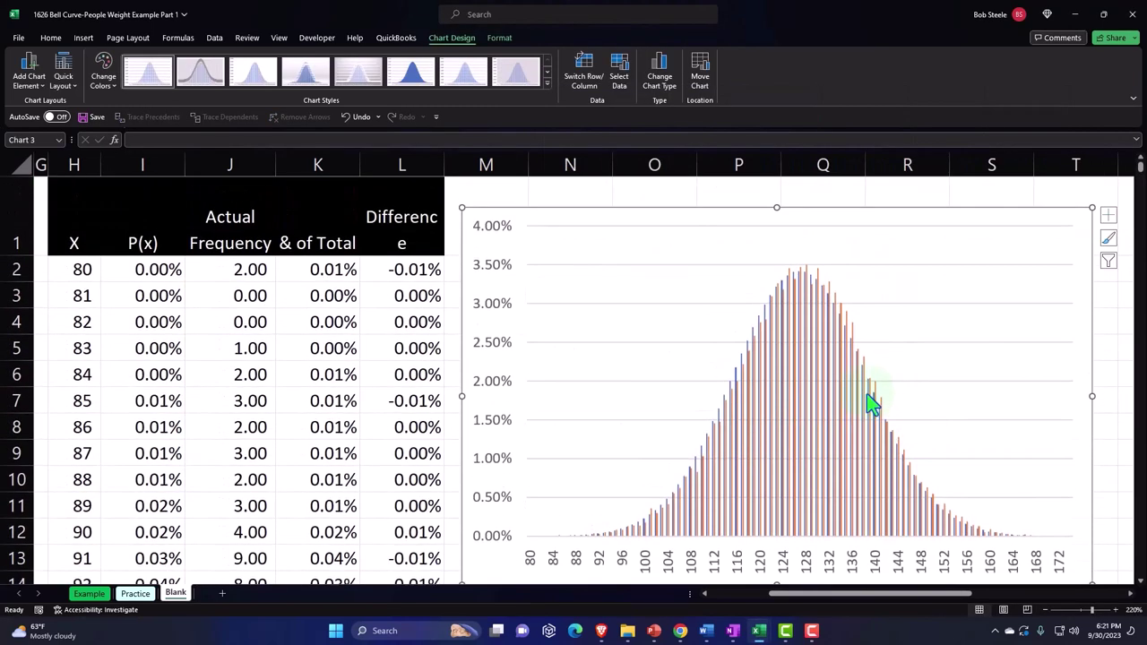
# Move the two-series column chart directly below the histogram.
pyautogui.moveTo(852, 599); pyautogui.dragTo(923, 599)
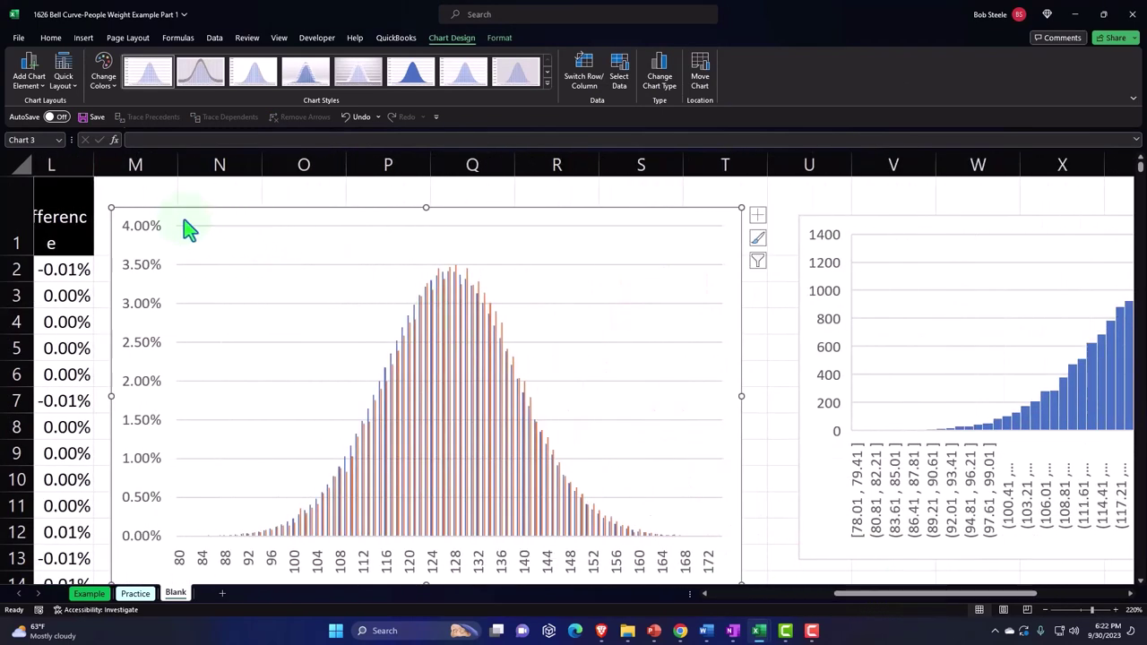
pyautogui.moveTo(179, 224); pyautogui.dragTo(865, 541)
pyautogui.scroll(-1, 857, 474)
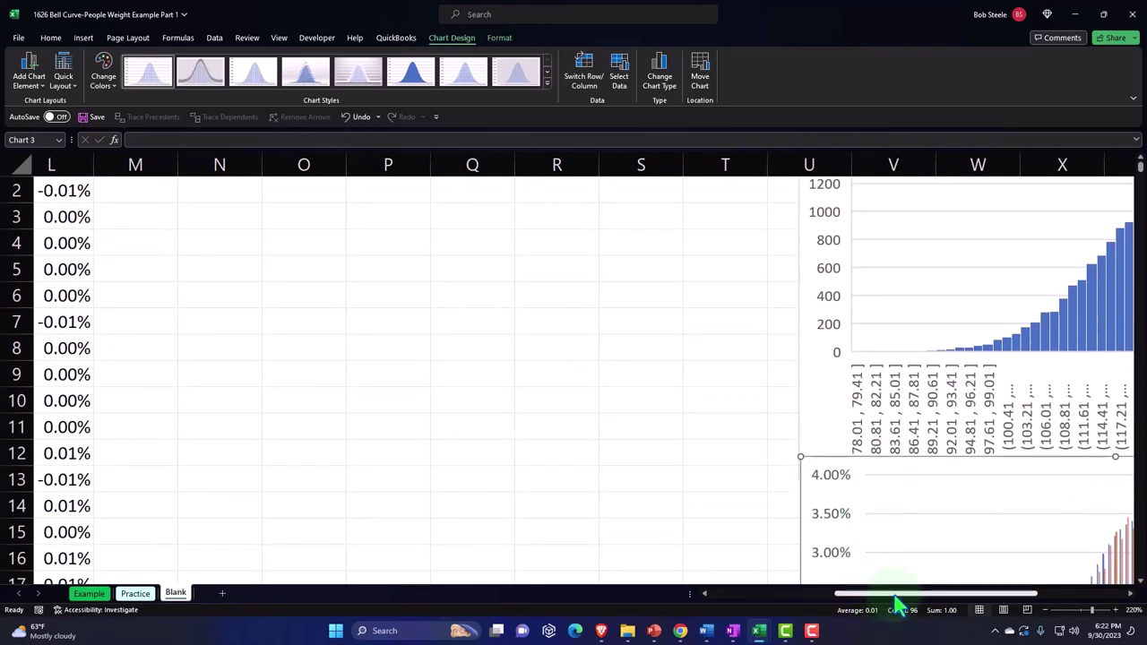
pyautogui.hscroll(4, 888, 596)
pyautogui.scroll(-2, 896, 517)
pyautogui.moveTo(538, 312); pyautogui.dragTo(666, 409)
pyautogui.scroll(3, 666, 409)
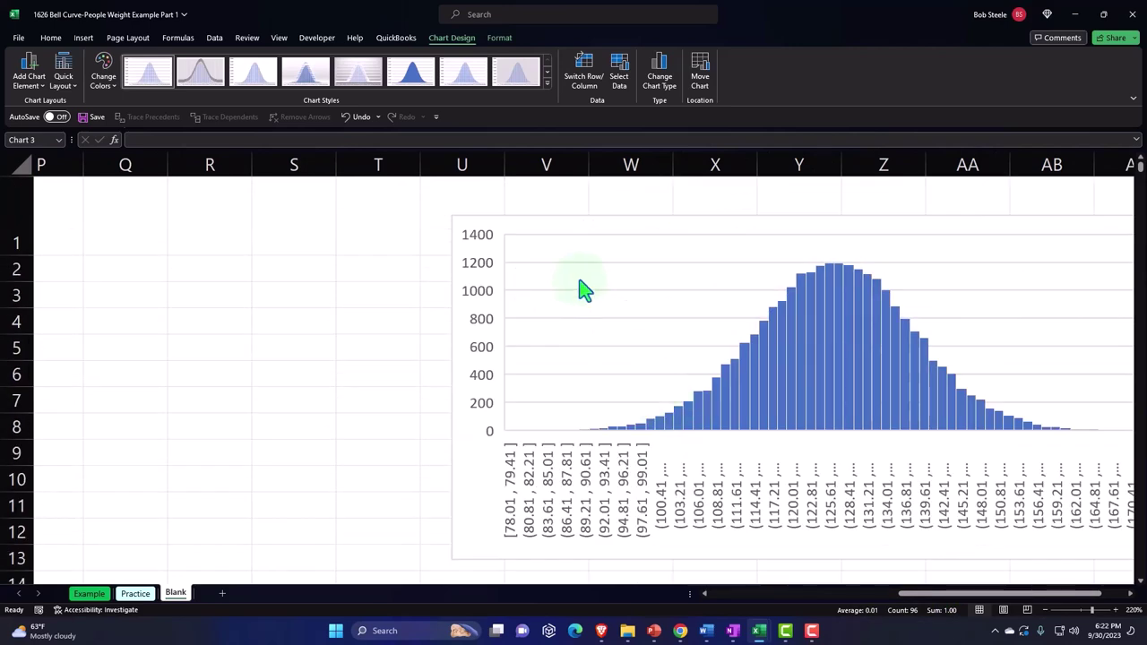
# Shift the histogram and the column chart beneath it farther right, starting around column X.
pyautogui.moveTo(484, 231); pyautogui.dragTo(735, 230)
pyautogui.scroll(-3, 740, 248)
pyautogui.moveTo(647, 412); pyautogui.dragTo(762, 402)
pyautogui.hscroll(2, 1011, 582)
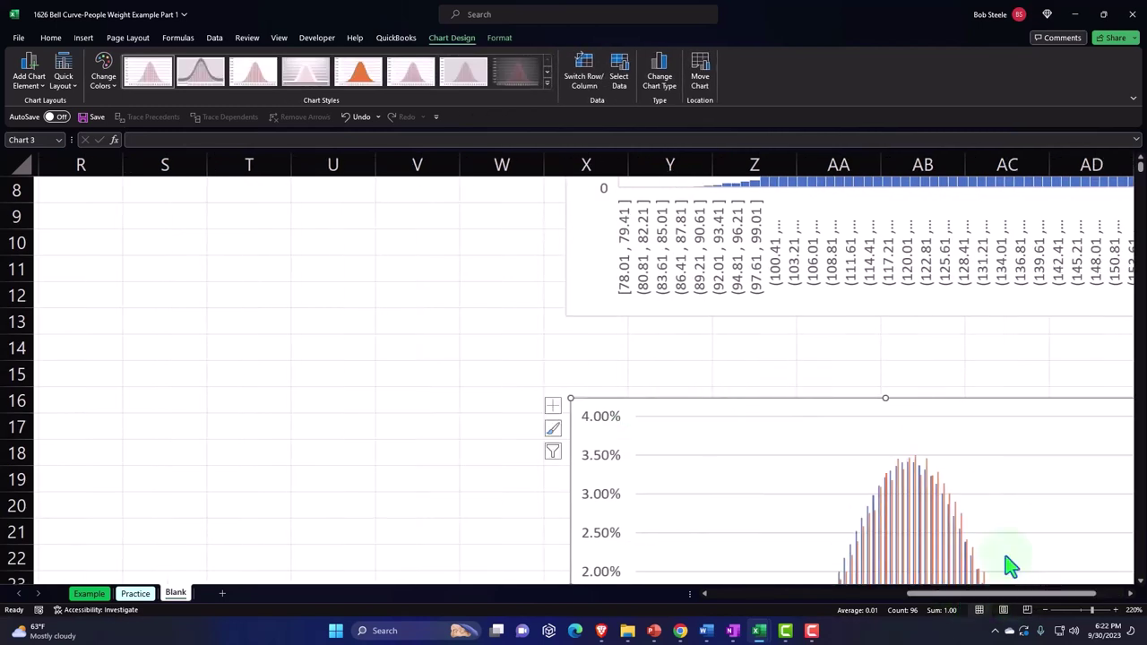
# Insert a 2-D area chart of the P(x) column using I1:I96, leaving out the total row.
pyautogui.scroll(-3, 1008, 499)
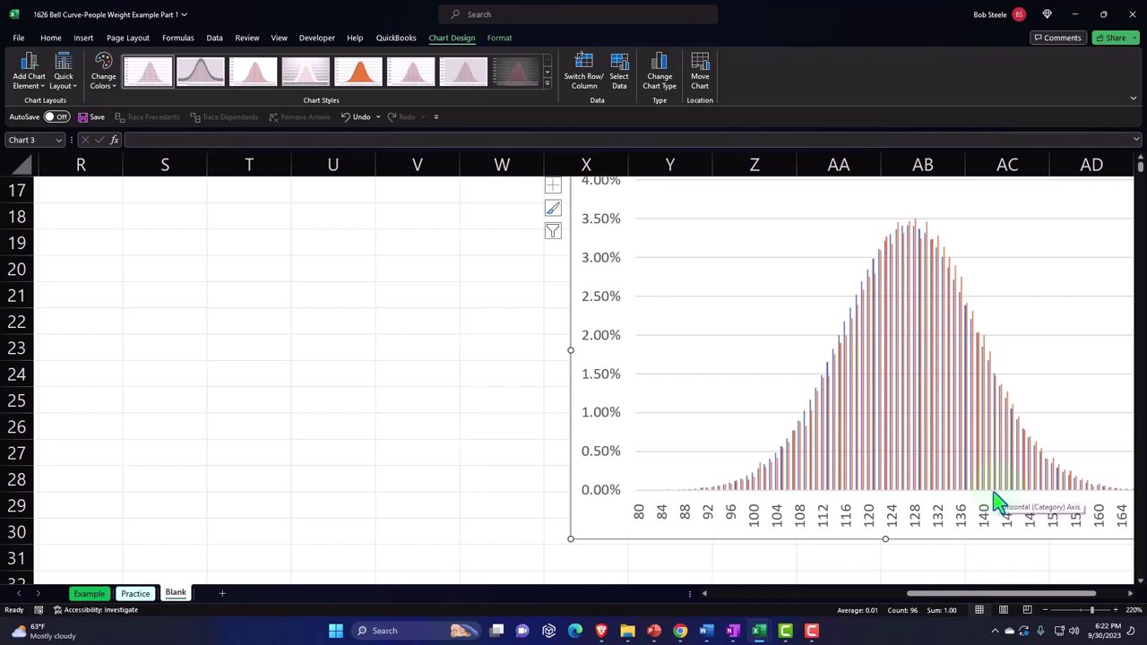
pyautogui.scroll(5, 999, 501)
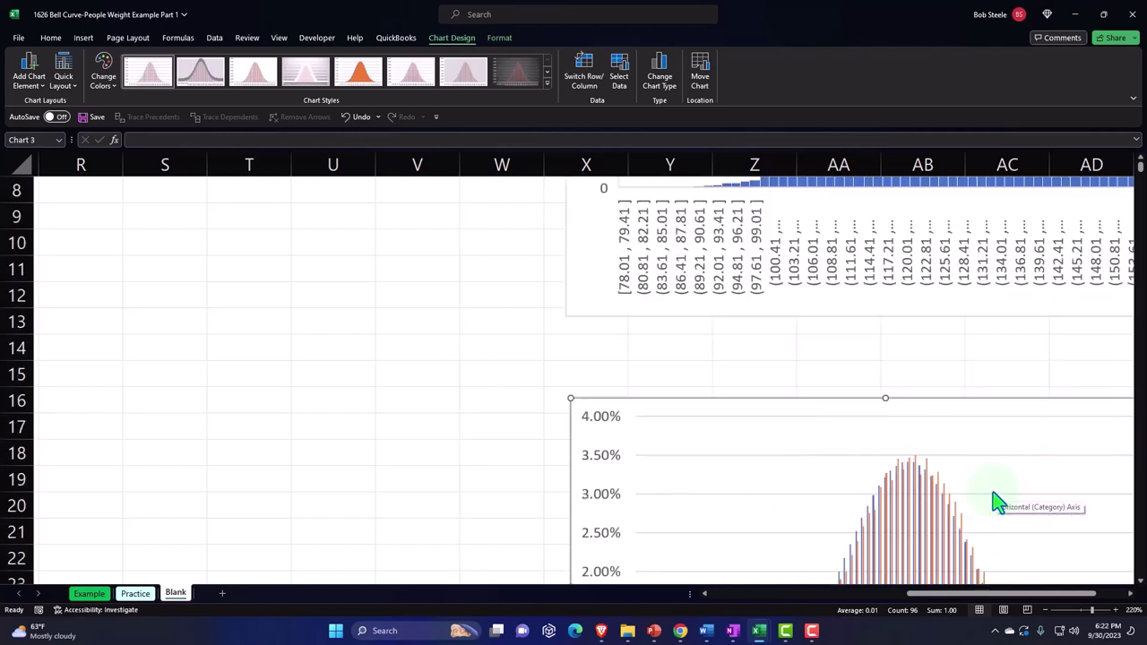
pyautogui.click(437, 237)
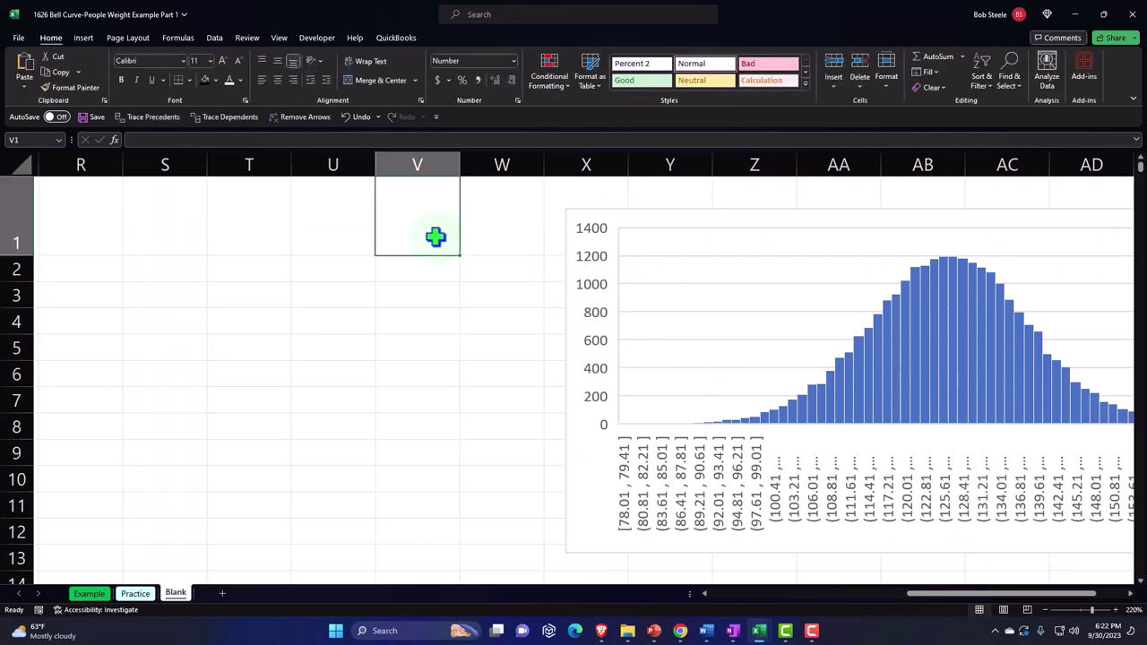
pyautogui.press('Left')
pyautogui.press('Left')
pyautogui.press('Left')
pyautogui.press('Left')
pyautogui.press('Left')
pyautogui.press('Left')
pyautogui.press('Left')
pyautogui.press('Left')
pyautogui.press('Left')
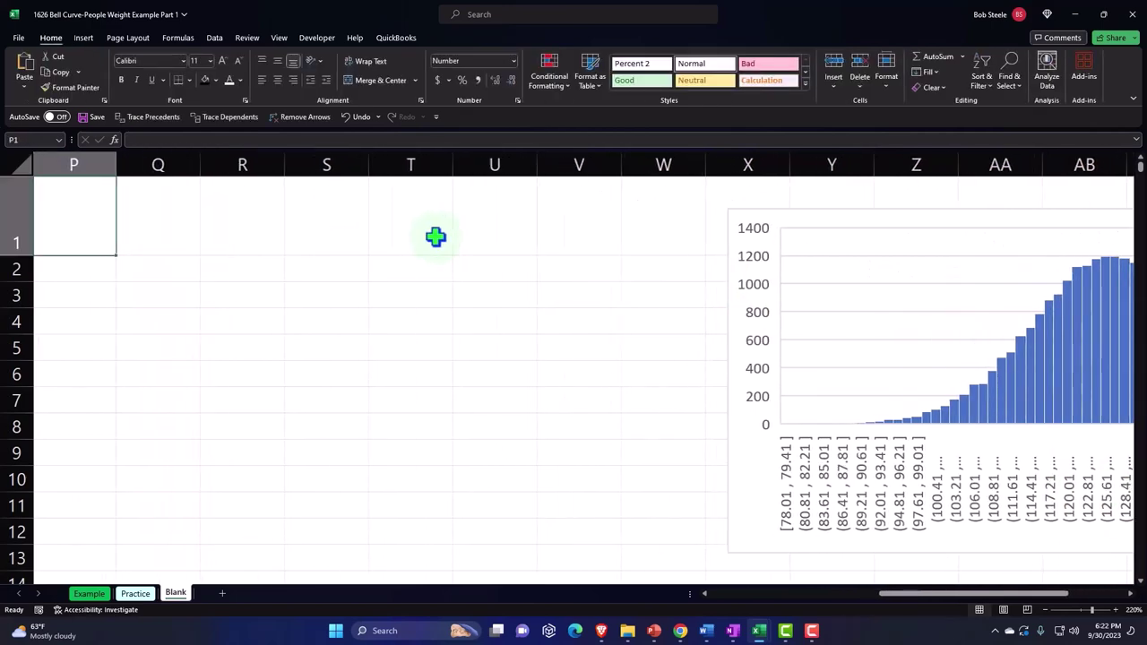
pyautogui.press('Left')
pyautogui.press('Left')
pyautogui.press('Left')
pyautogui.press('Left')
pyautogui.press('Left')
pyautogui.press('Left')
pyautogui.press('Left')
pyautogui.press('Left')
pyautogui.press('Left')
pyautogui.press('Left')
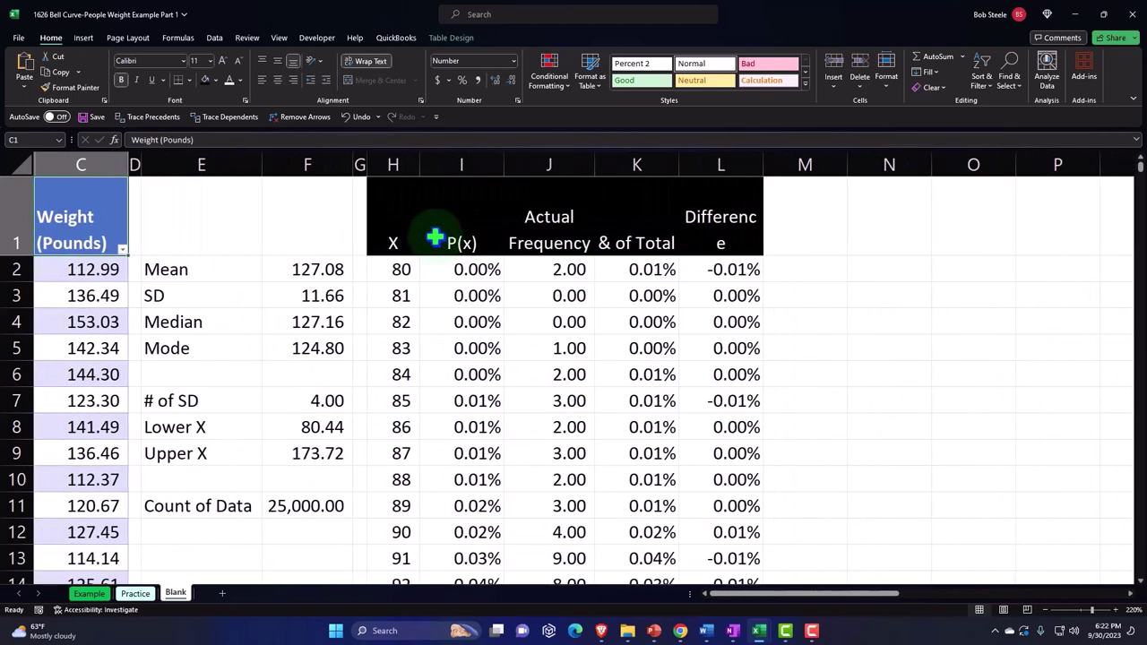
pyautogui.click(453, 244)
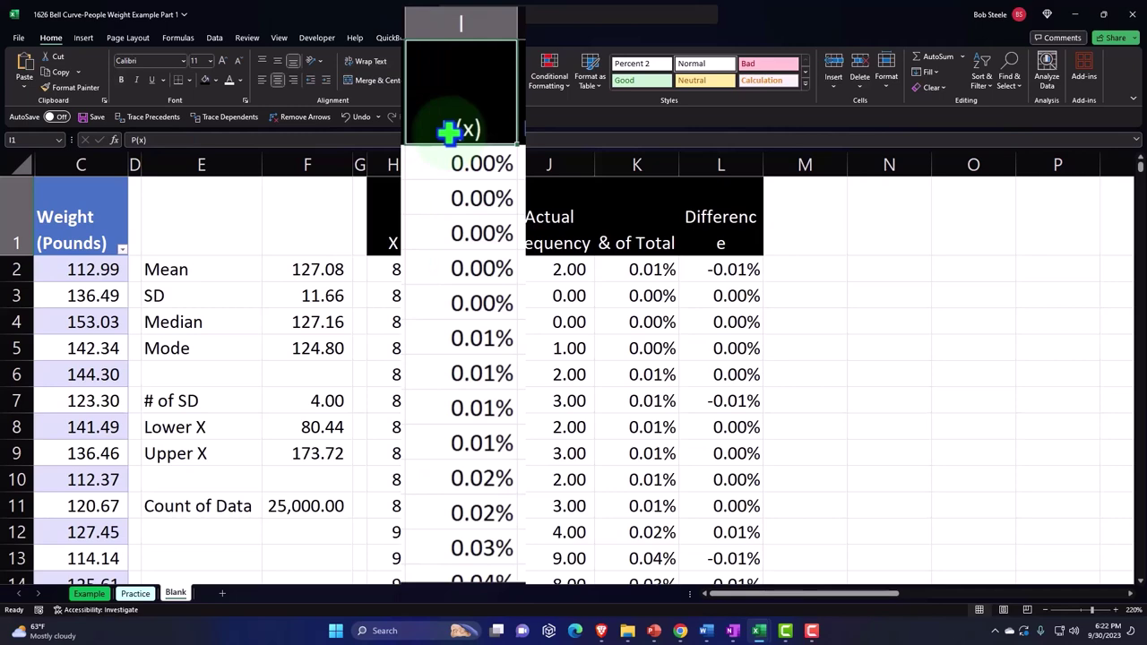
pyautogui.hotkey('ctrl', 'shift', 'Down')
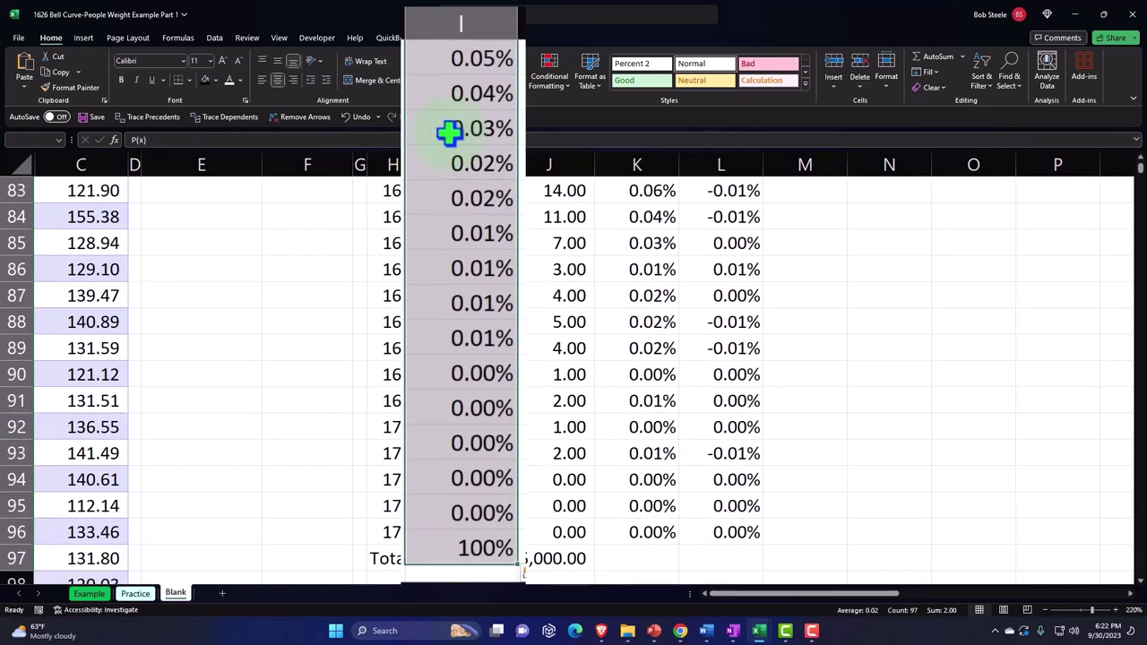
pyautogui.hotkey('shift', 'Up')
pyautogui.scroll(20, 519, 284)
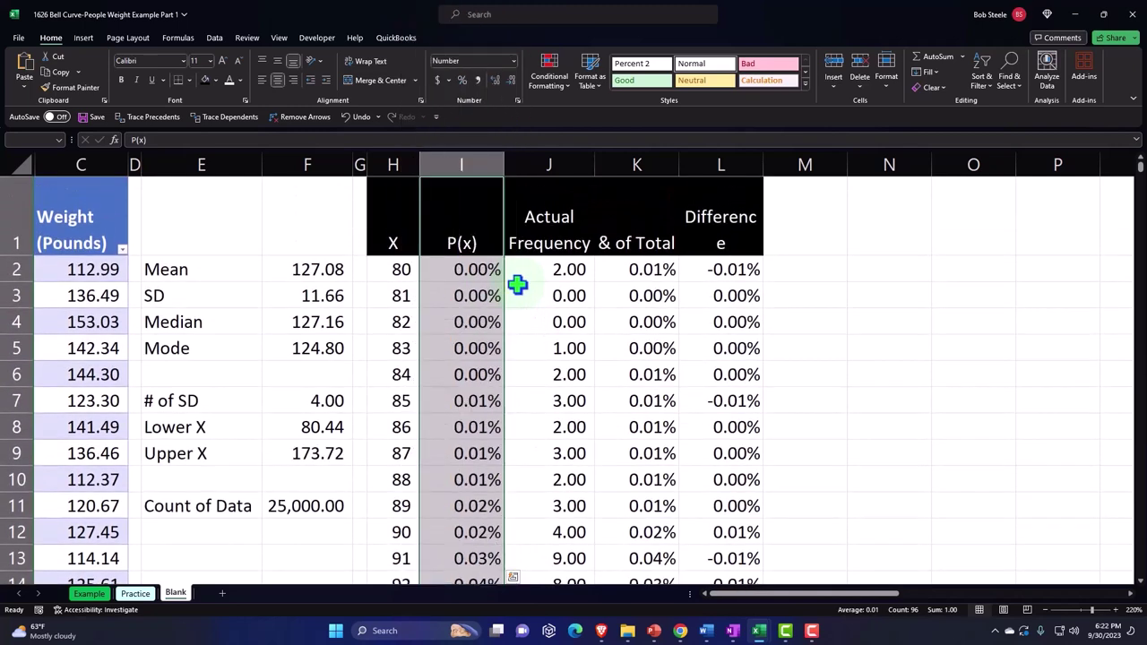
pyautogui.click(83, 38)
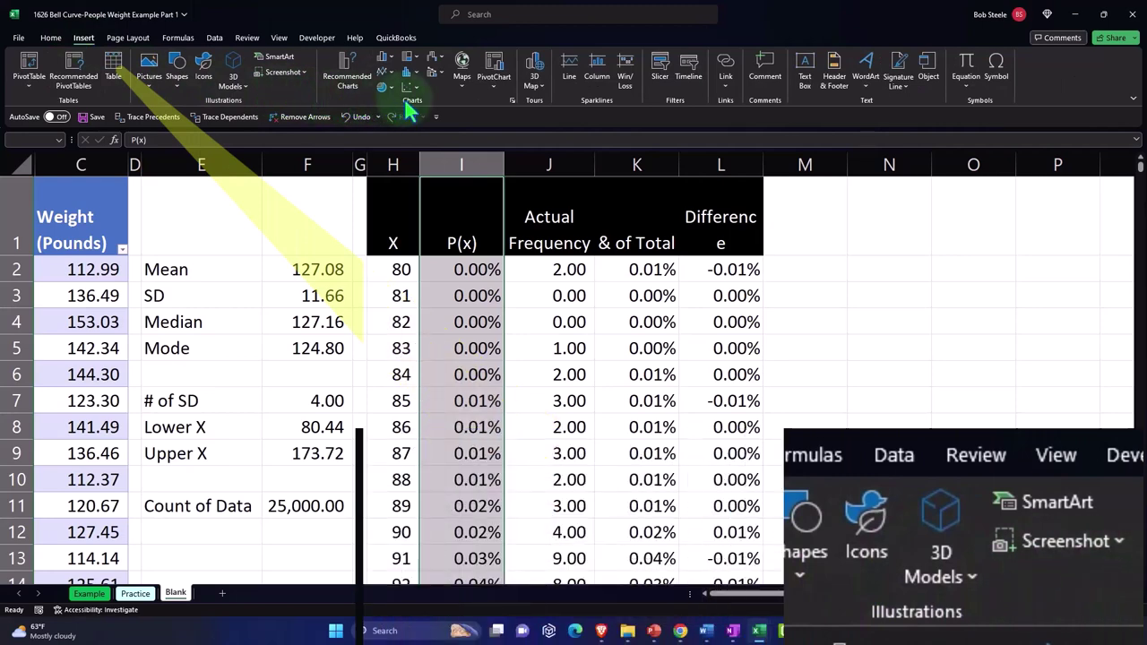
pyautogui.click(387, 71)
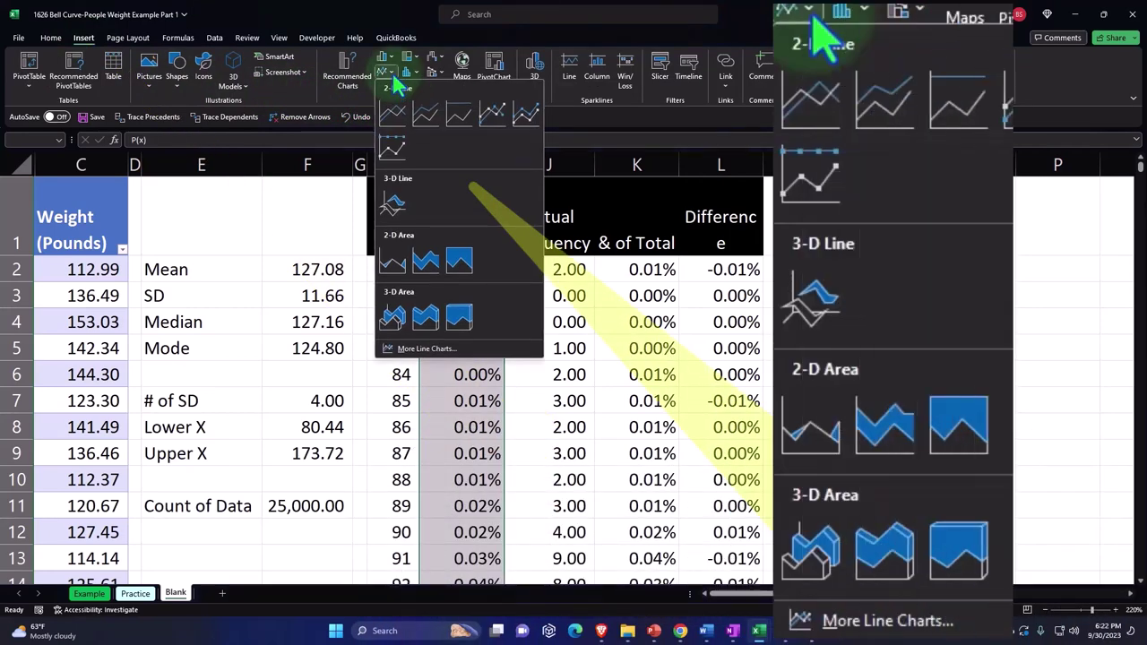
pyautogui.click(397, 263)
# Move the P(x) area chart off the data into the empty space beside the Difference column, starting around column M.
pyautogui.moveTo(314, 211); pyautogui.dragTo(797, 237)
pyautogui.moveTo(824, 602); pyautogui.dragTo(923, 602)
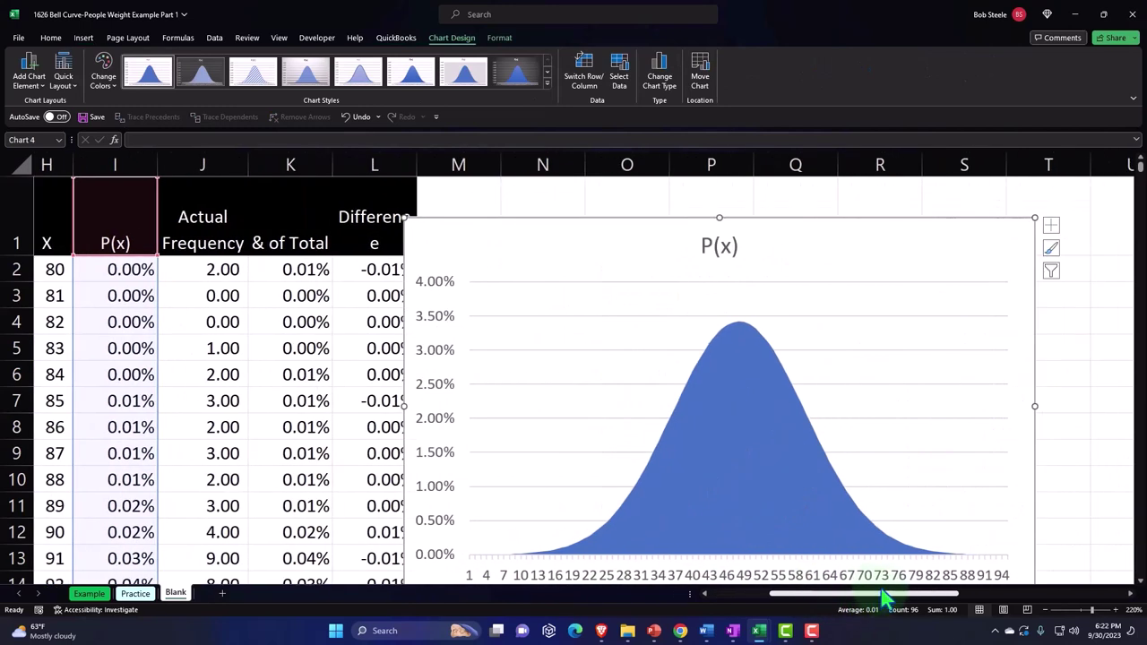
pyautogui.moveTo(481, 266); pyautogui.dragTo(536, 241)
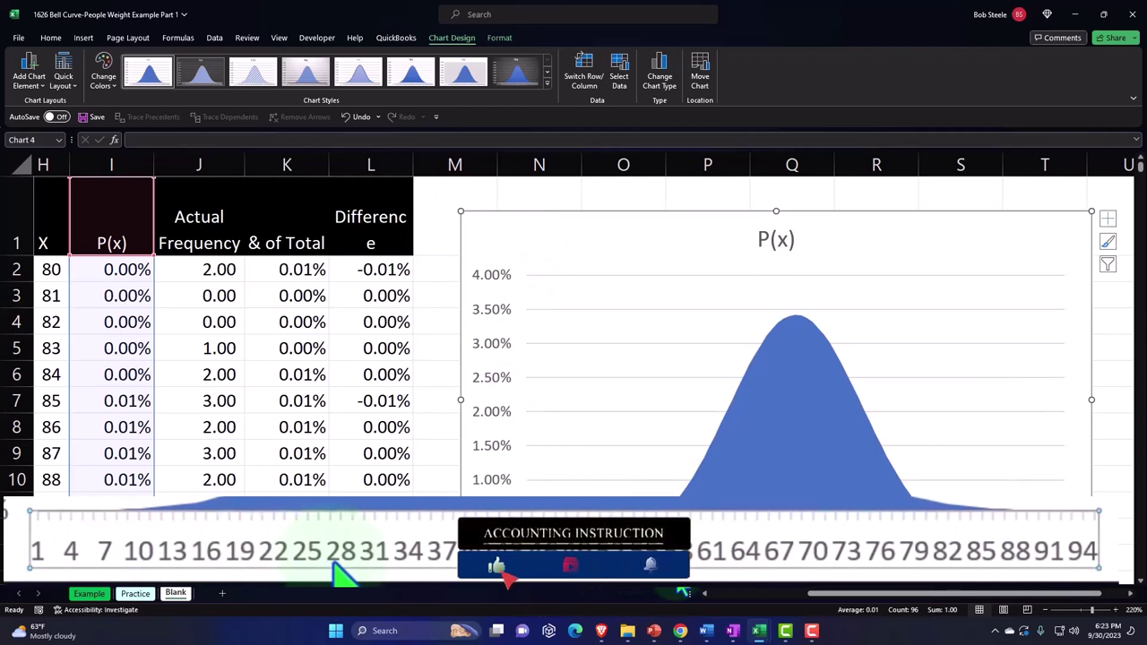
# Try to set the area chart's horizontal axis labels to the X values in H2:H96.
pyautogui.click(622, 93)
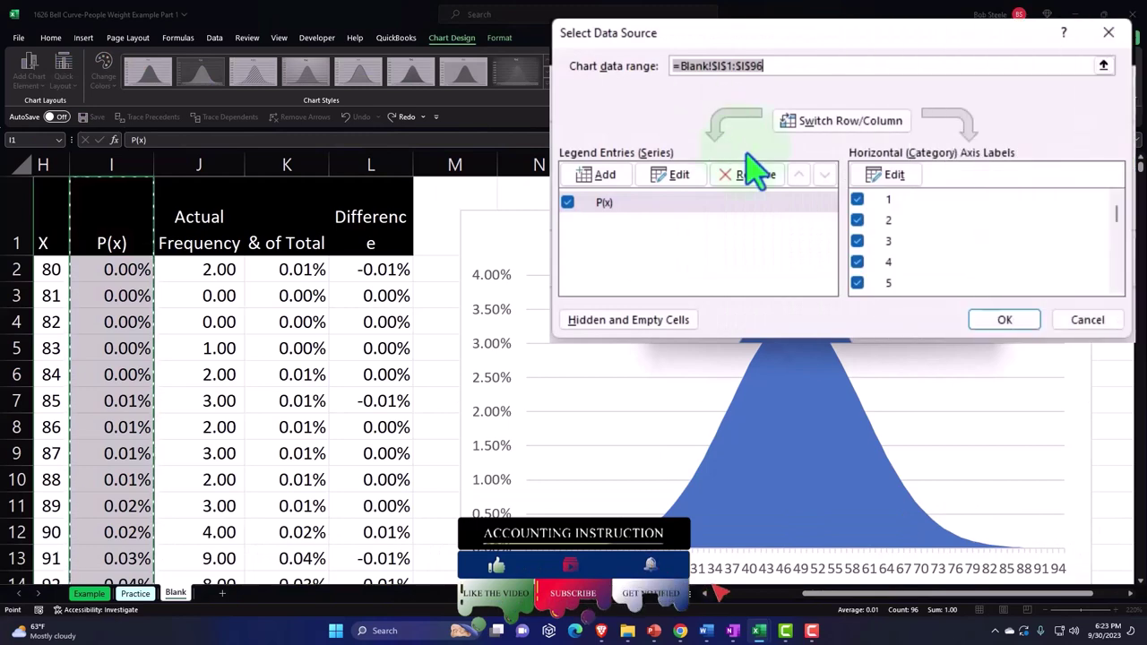
pyautogui.click(894, 175)
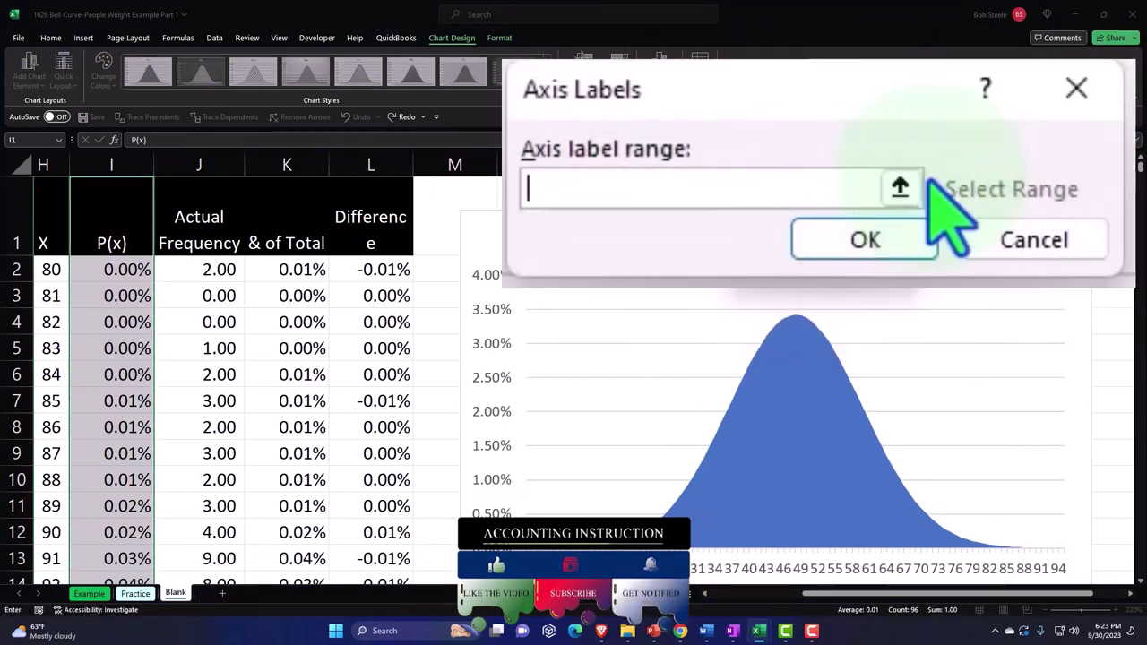
pyautogui.click(149, 259)
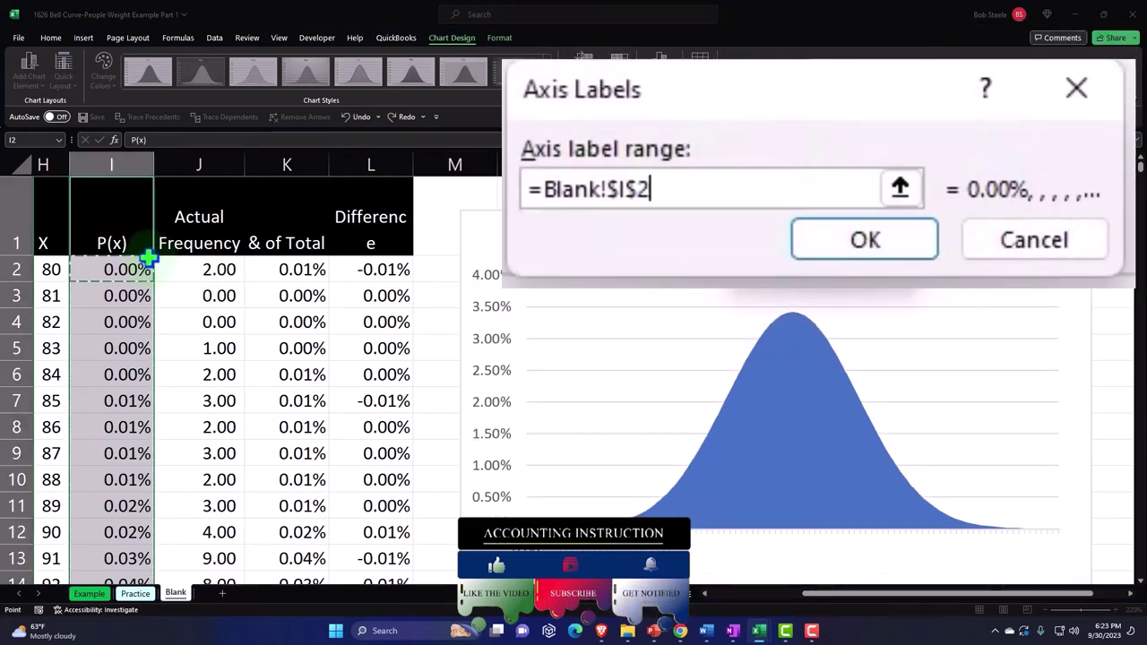
pyautogui.press('Left')
pyautogui.hotkey('ctrl', 'shift', 'Down')
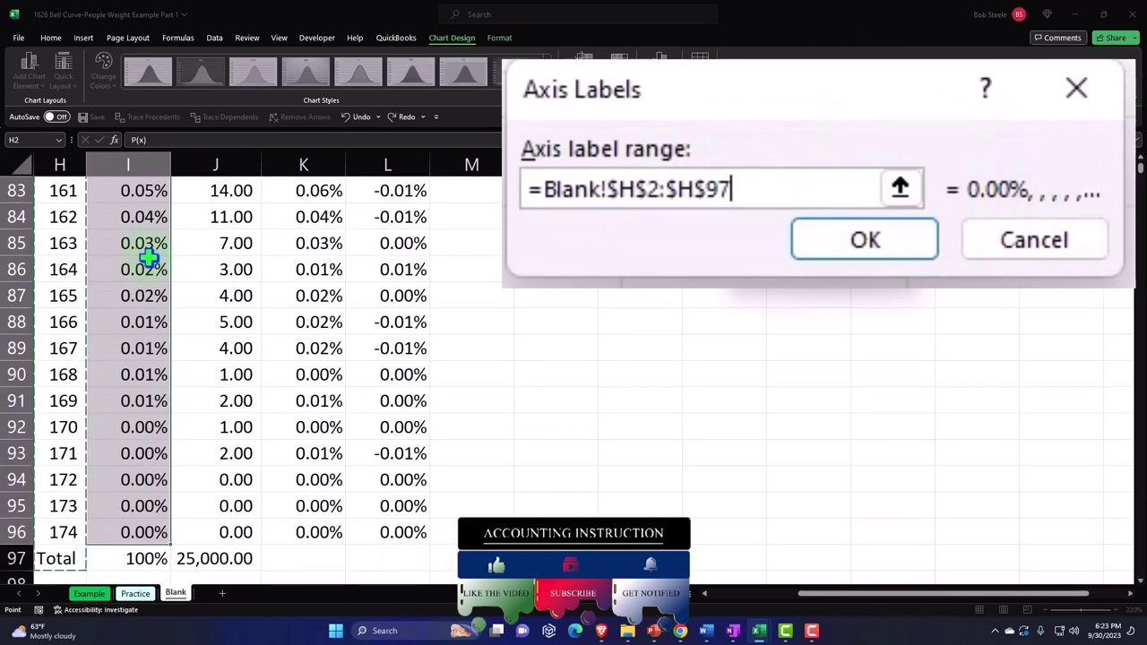
pyautogui.scroll(20, 395, 338)
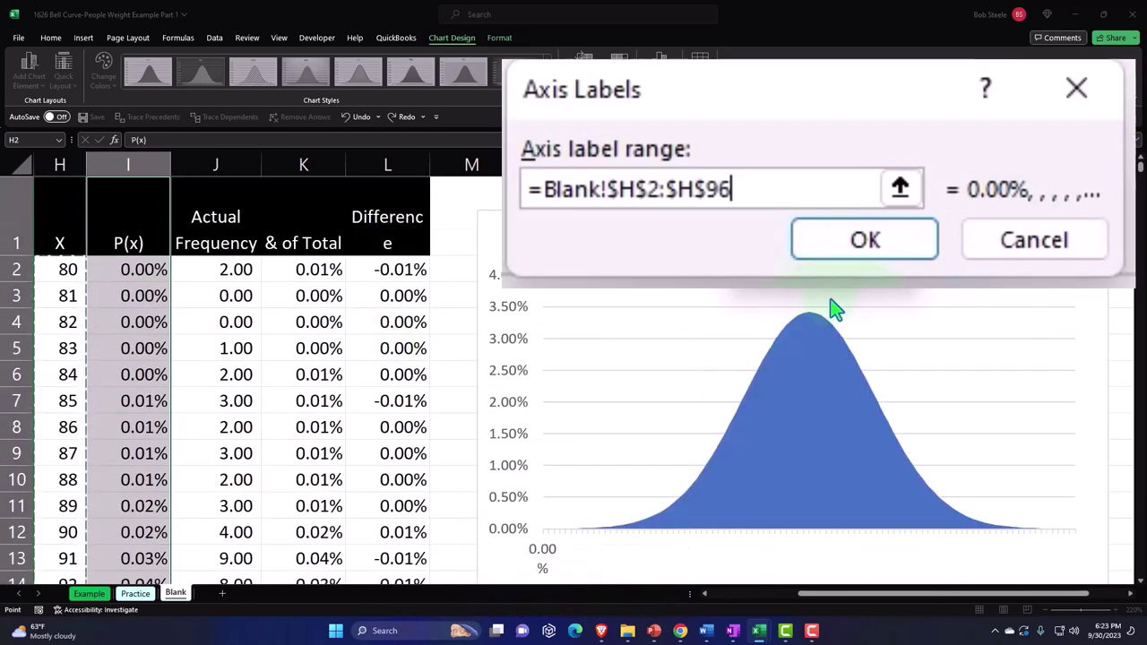
pyautogui.click(889, 245)
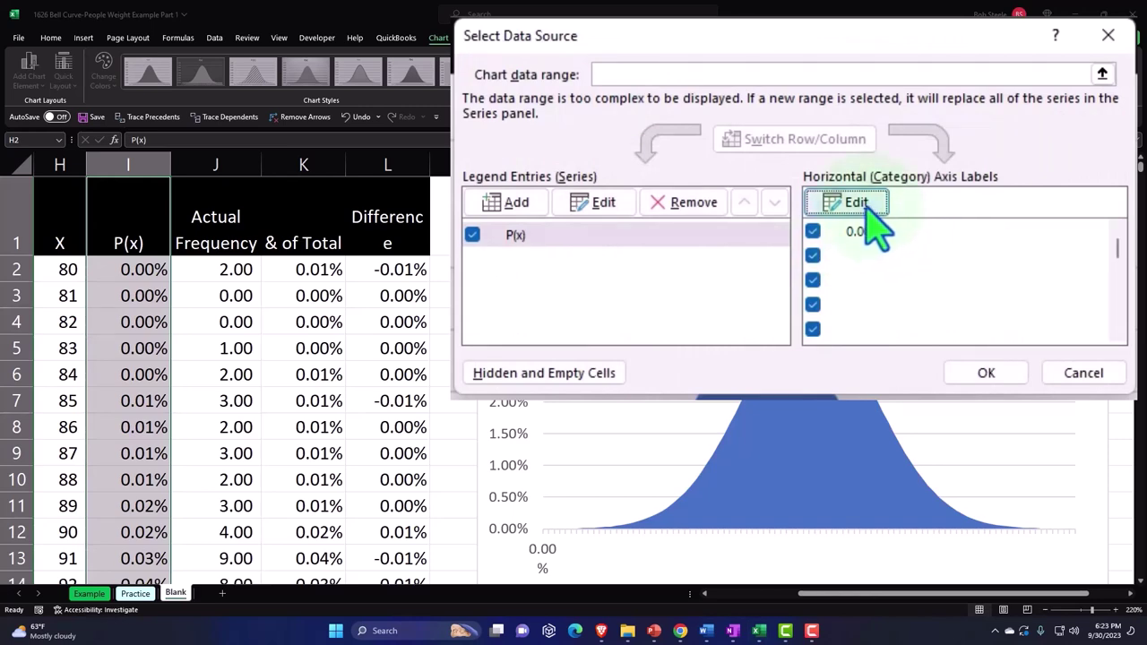
# Replace the area chart's axis label range with the X values in H2:H96 and accept the data source changes.
pyautogui.click(866, 213)
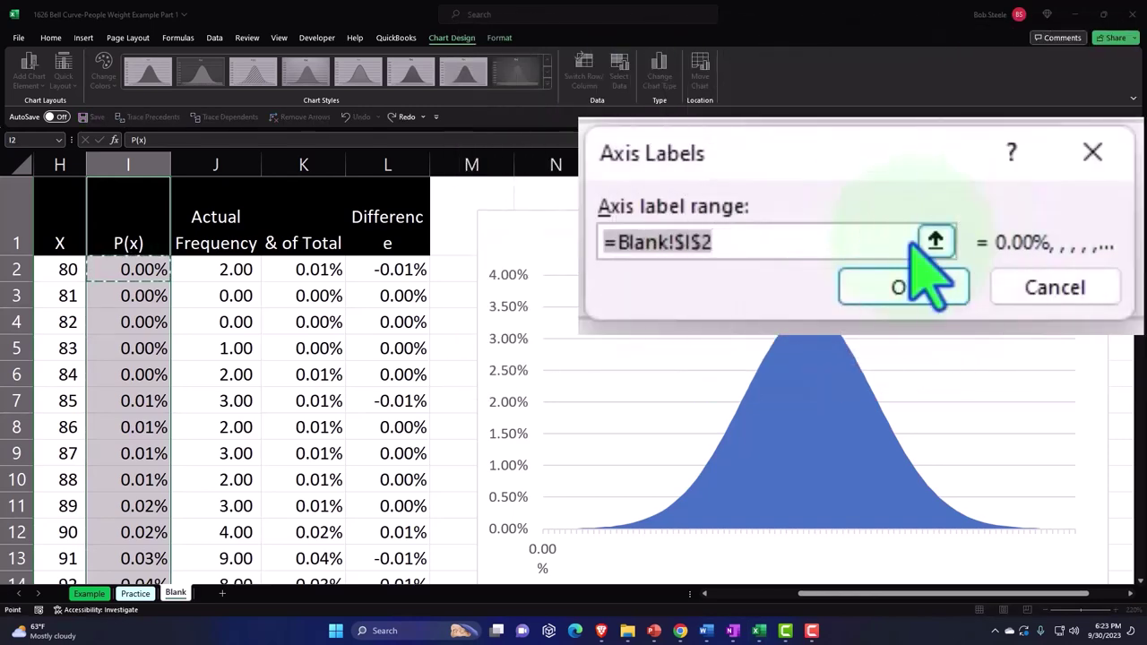
pyautogui.press('BackSpace')
pyautogui.click(952, 285)
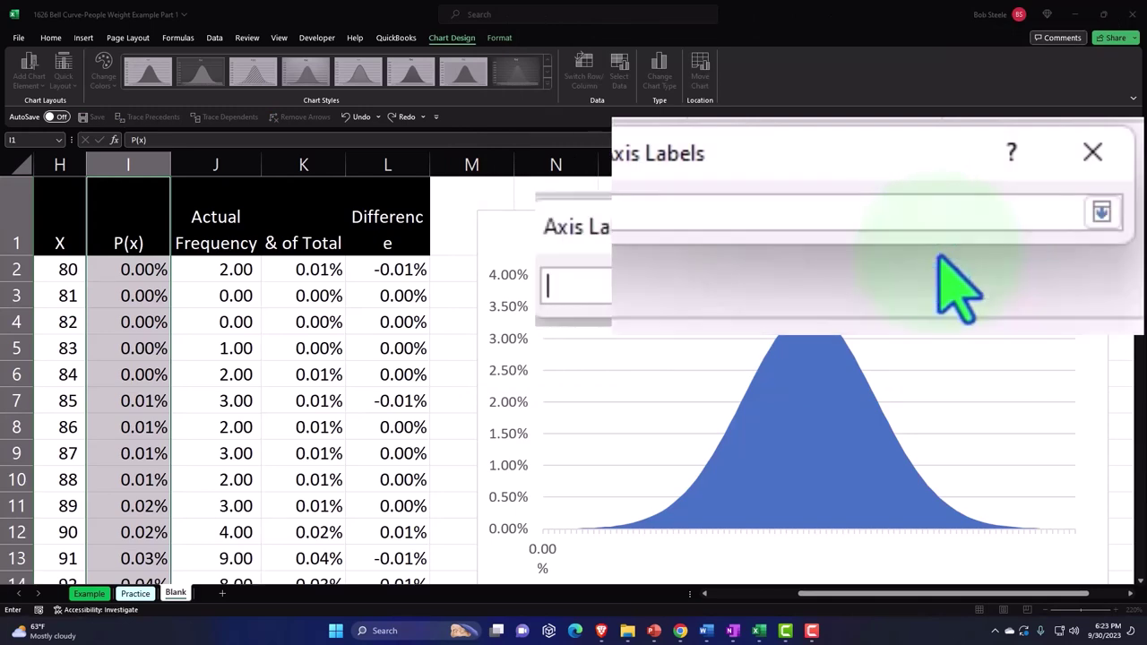
pyautogui.click(66, 269)
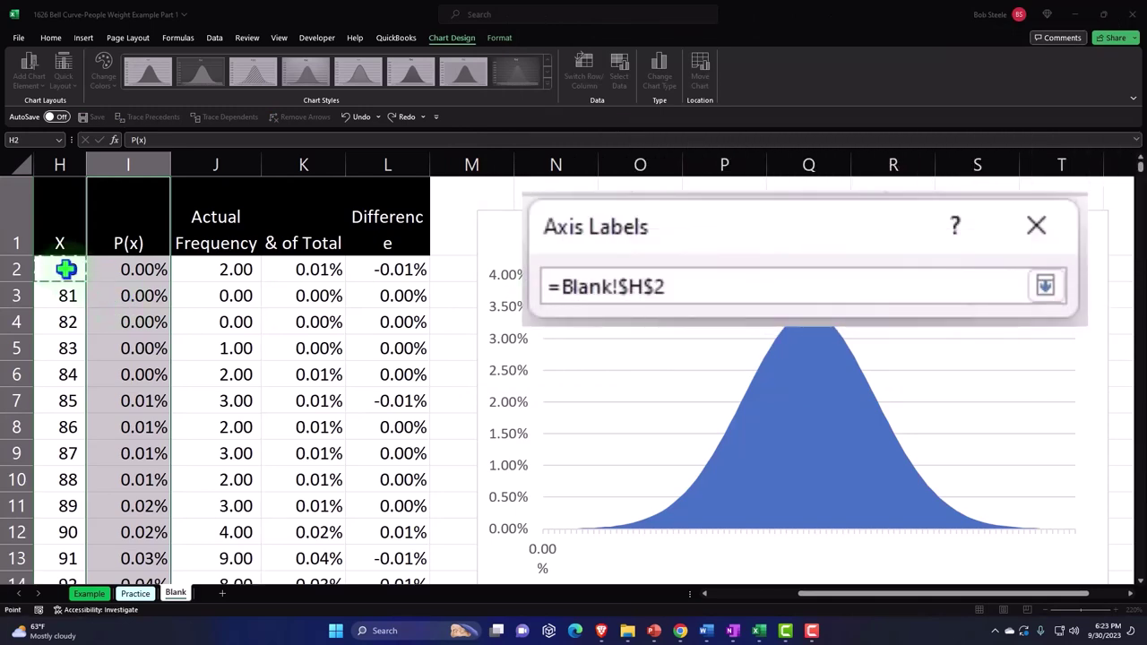
pyautogui.hotkey('ctrl', 'shift', 'Down')
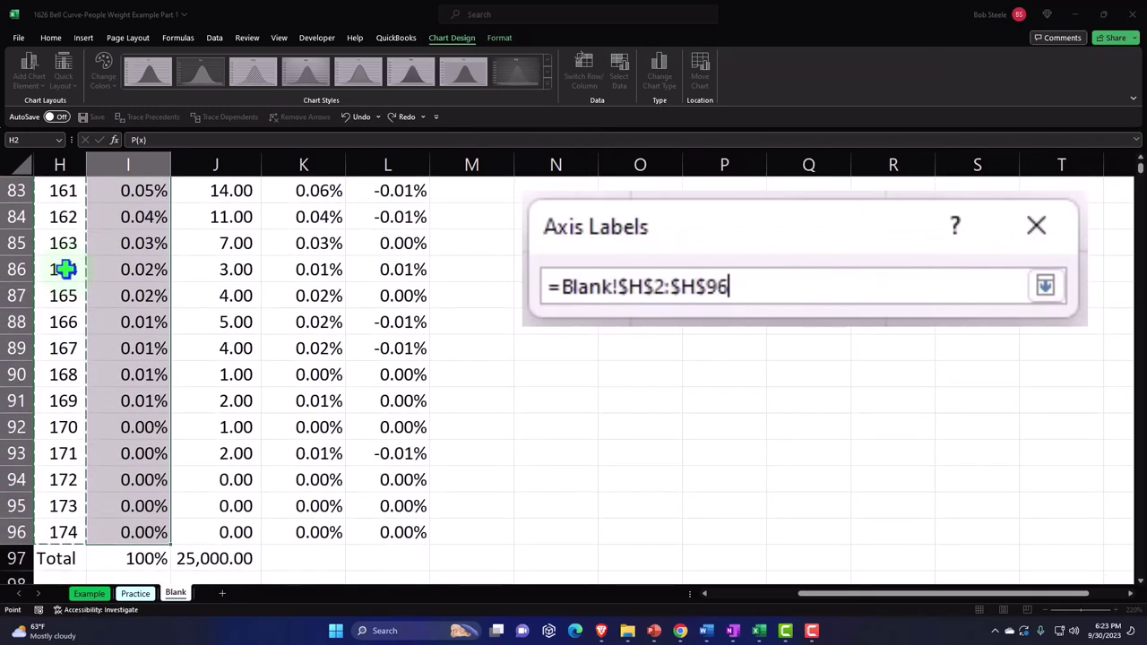
pyautogui.scroll(20, 313, 316)
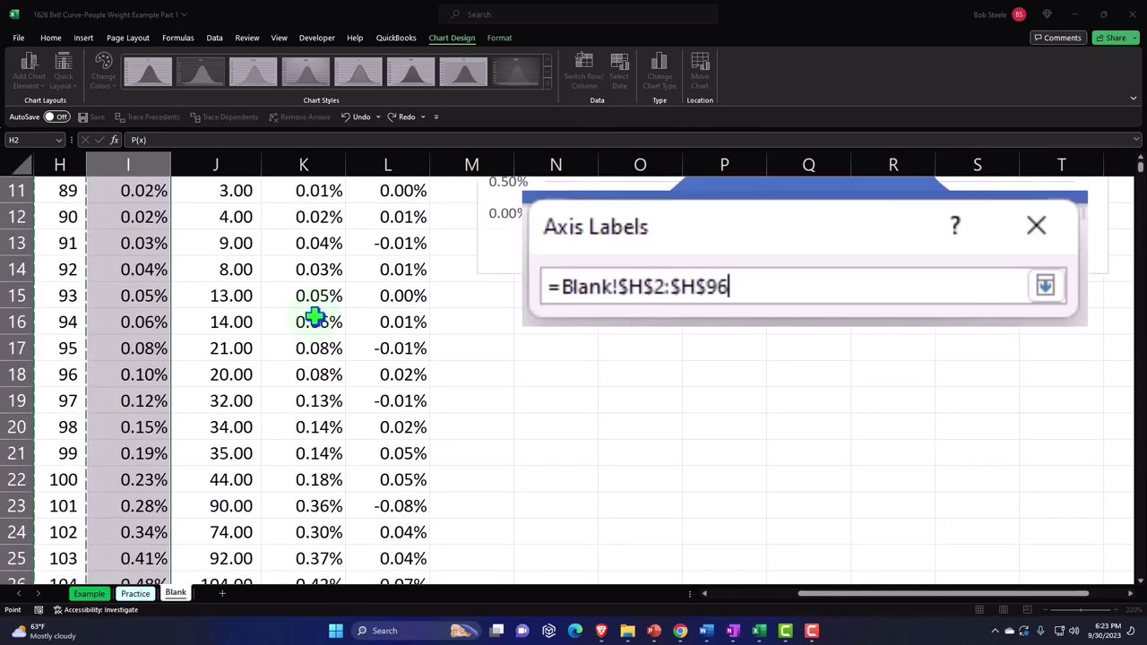
pyautogui.click(1044, 285)
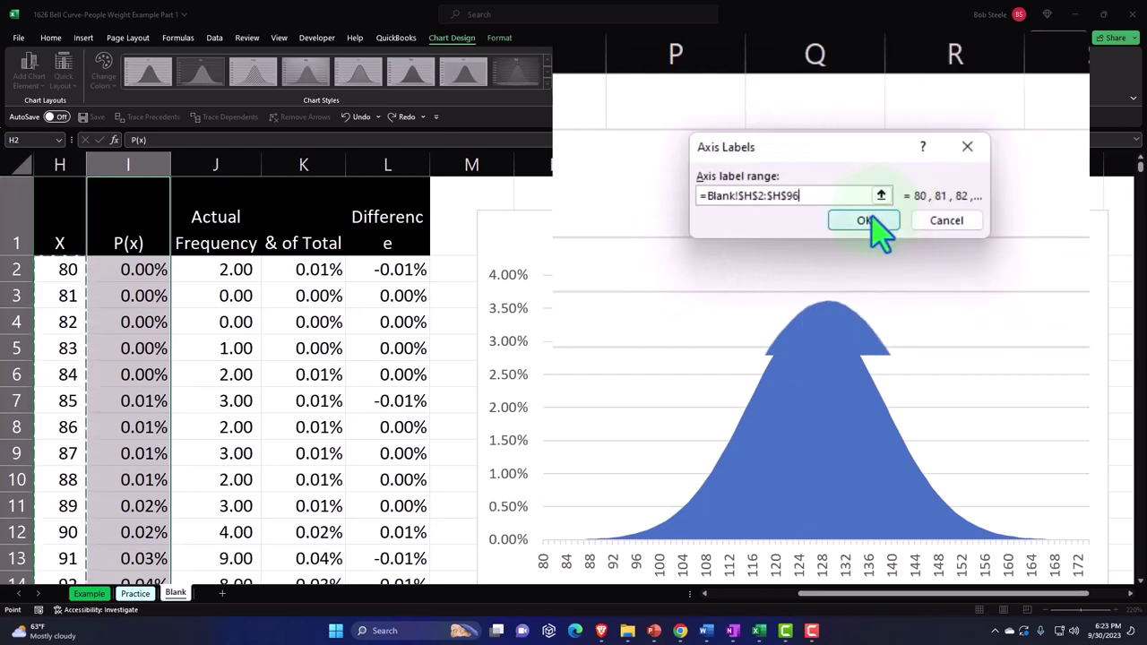
pyautogui.click(863, 221)
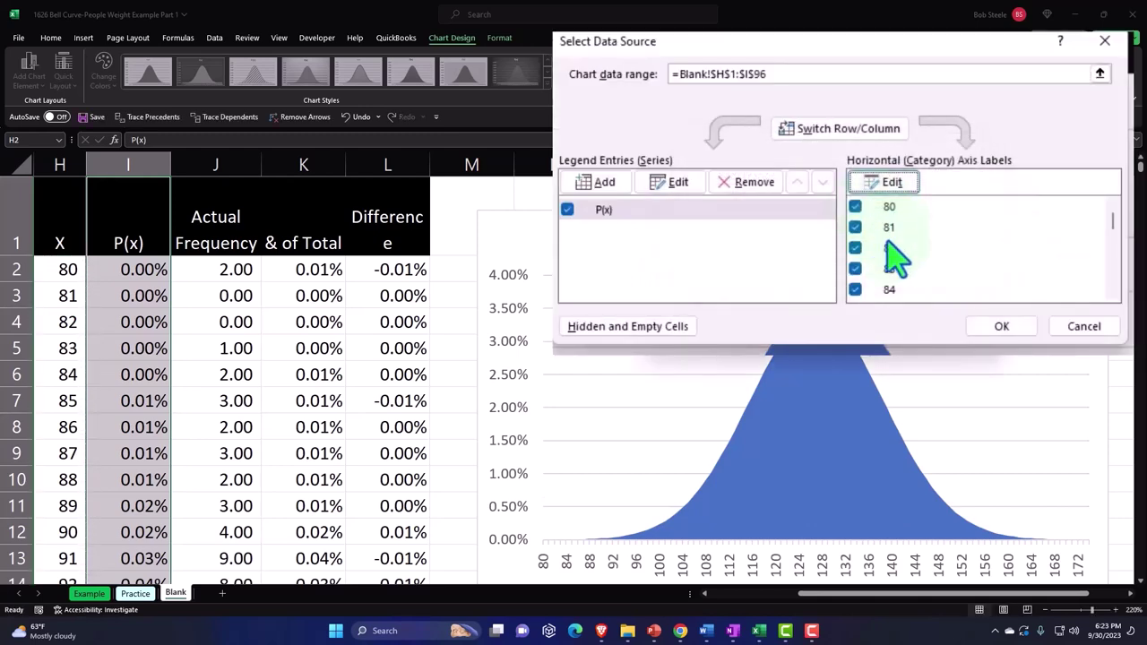
pyautogui.click(1002, 326)
pyautogui.click(446, 374)
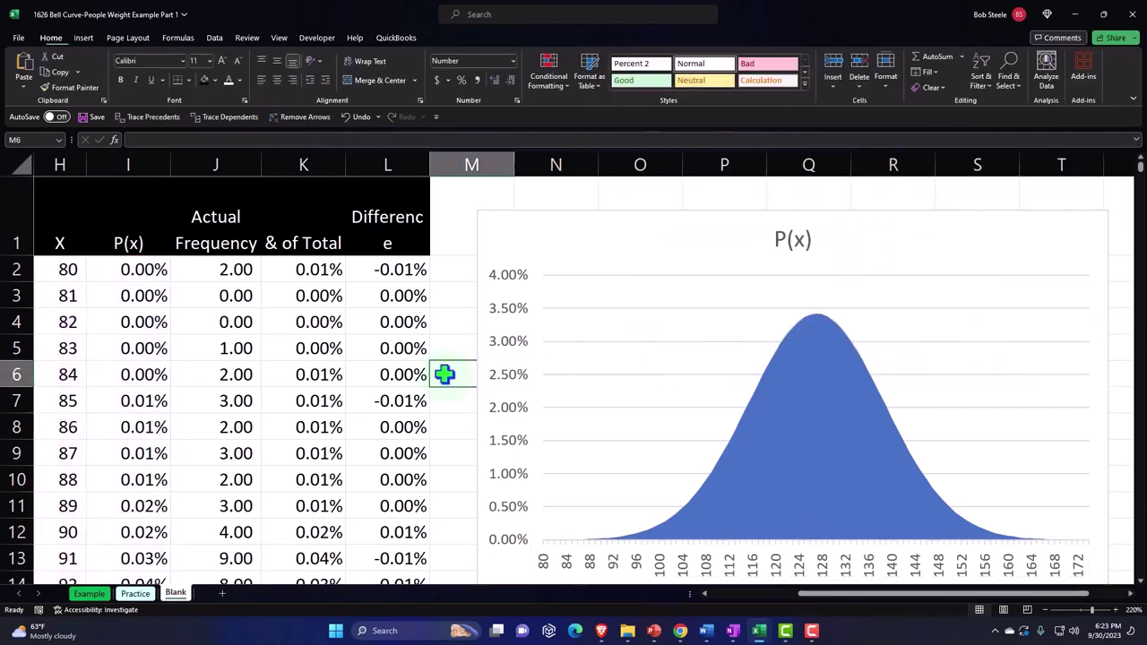
pyautogui.press('Left')
pyautogui.press('Left')
pyautogui.press('Left')
pyautogui.press('Left')
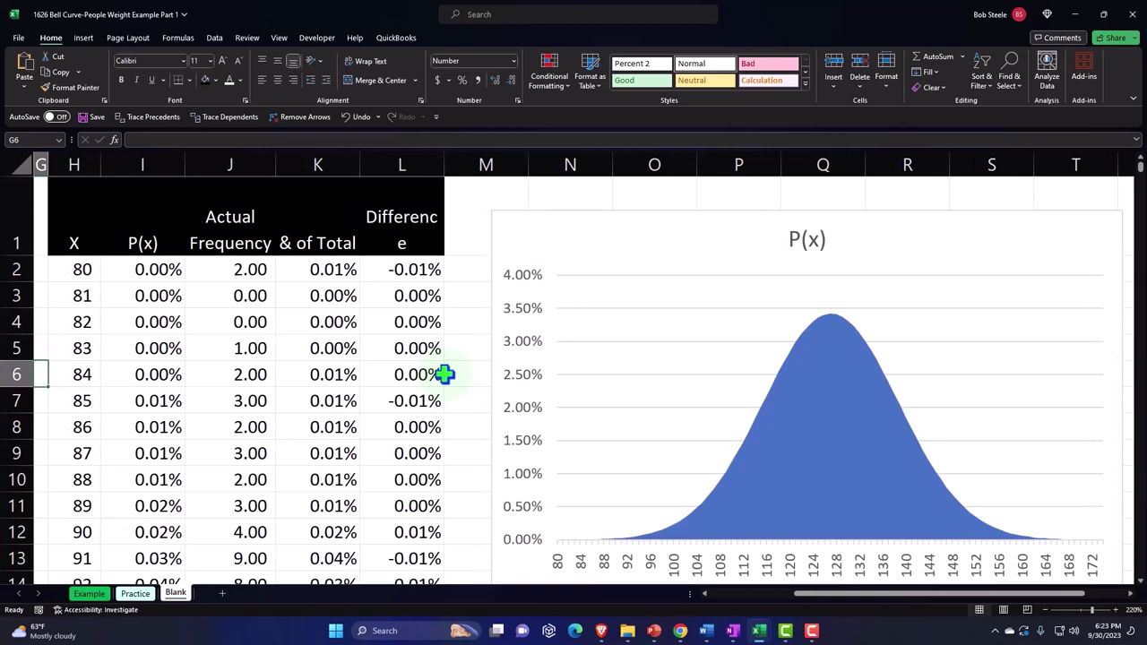
pyautogui.press('Left')
pyautogui.press('Left')
pyautogui.press('Left')
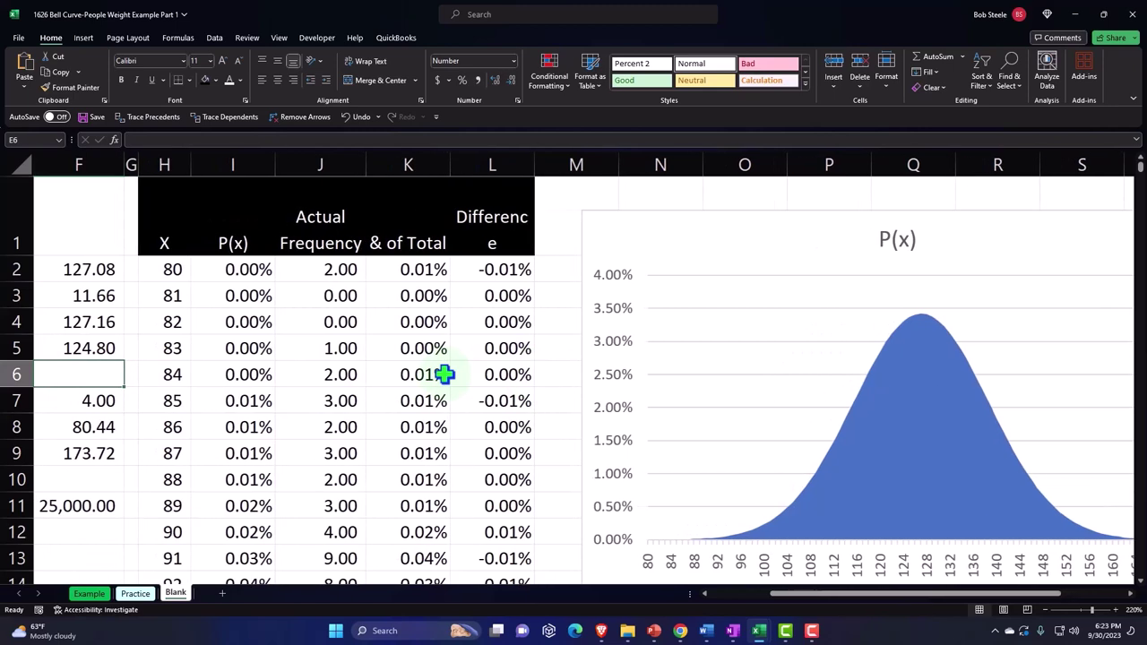